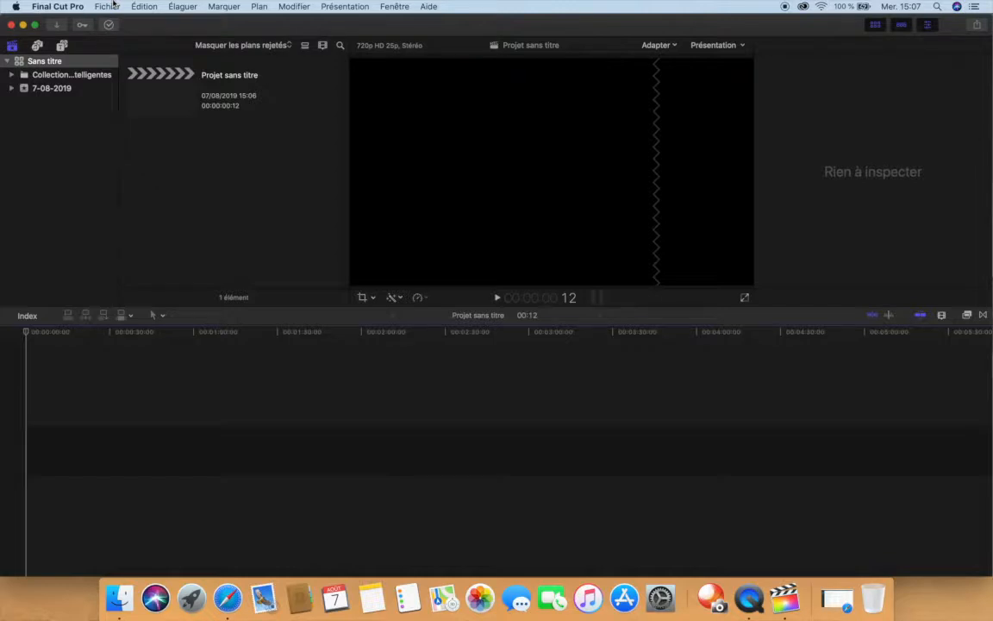
click(113, 5)
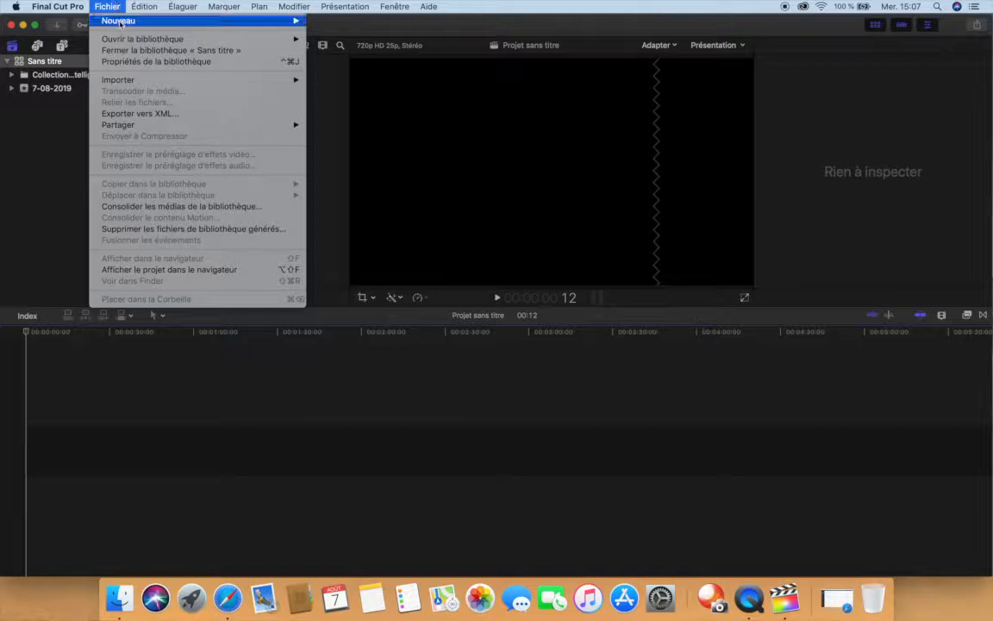
mouse_move(134, 23)
click(361, 24)
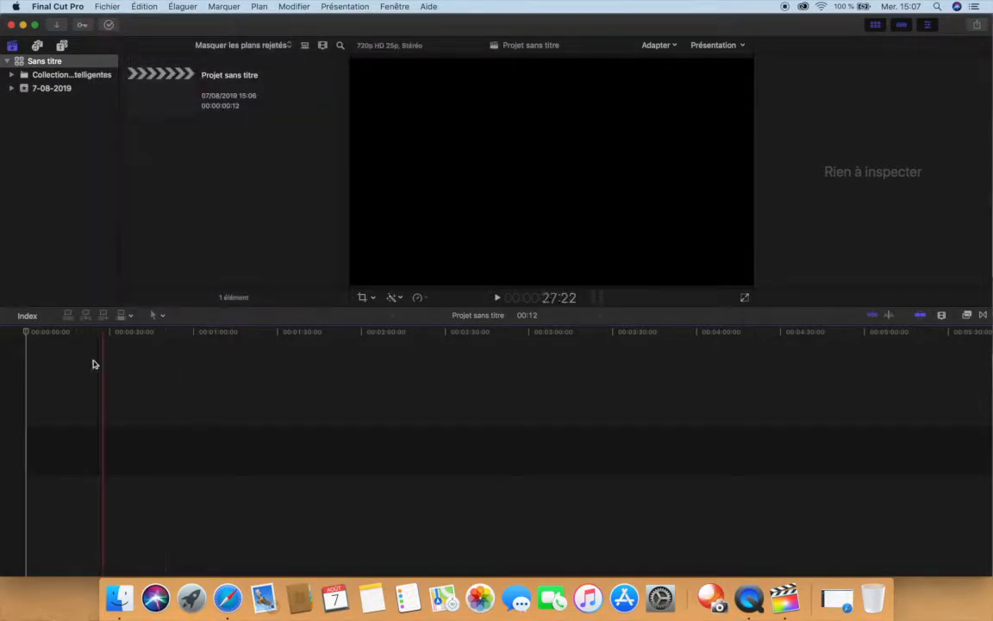
Step: Add ebook 24h.WAV, ebook 24h.mov and ebook 24h pho.mov from the Desktop (Bureau) folder to the project timeline
click(133, 614)
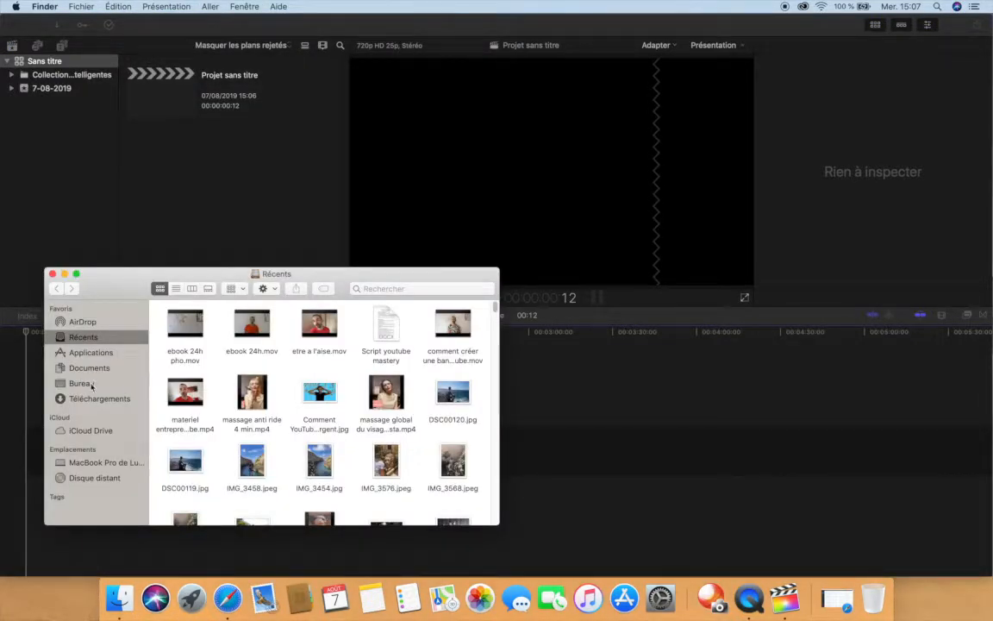
click(91, 384)
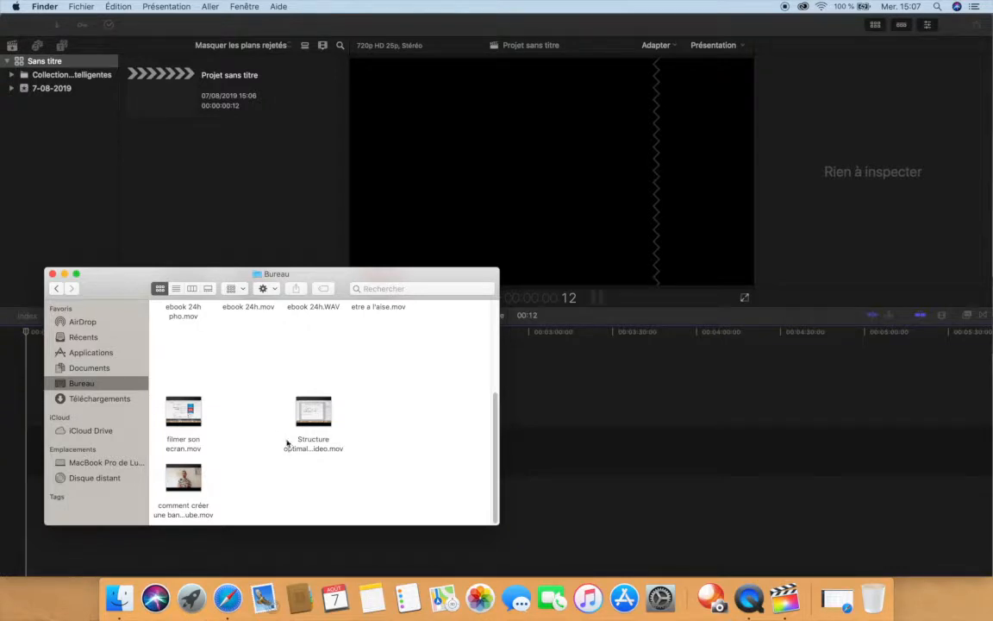
scroll(288, 444, up, 5)
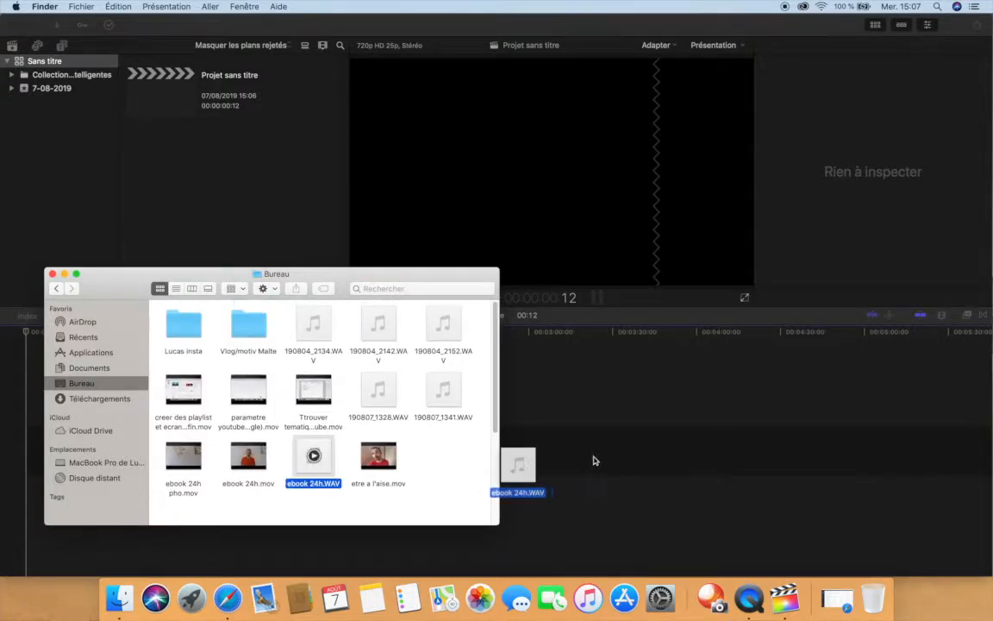
drag(249, 457, 564, 381)
drag(184, 456, 576, 348)
click(53, 274)
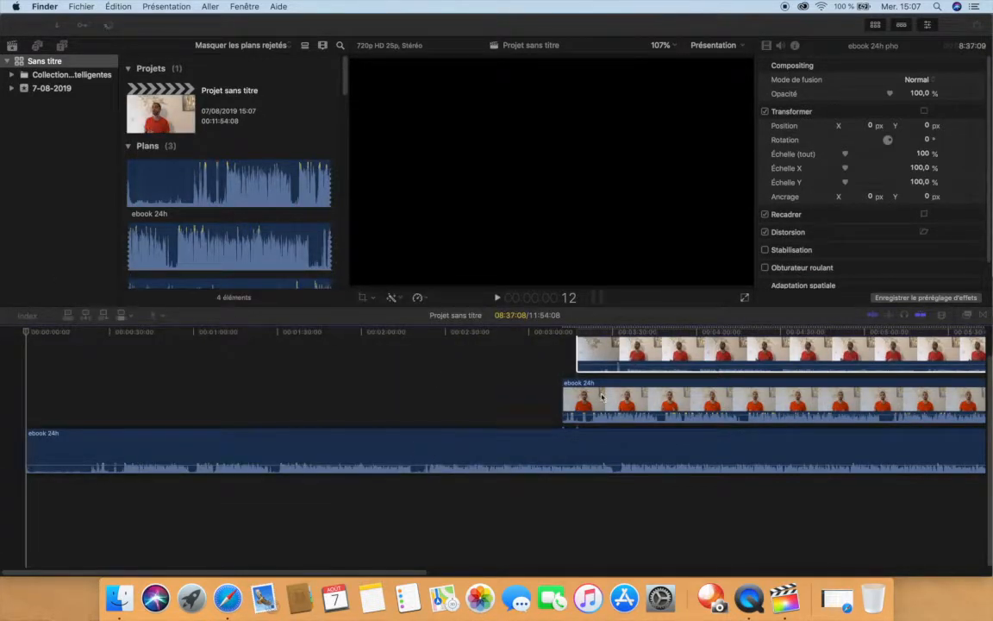
Step: Stack the three clips at the timeline start, with ebook 24h pho above the ebook 24h video and the WAV audio below it
drag(592, 400, 45, 462)
key(super+minus)
key(super+minus)
key(super+minus)
drag(322, 473, 312, 446)
drag(362, 399, 105, 403)
drag(263, 445, 40, 485)
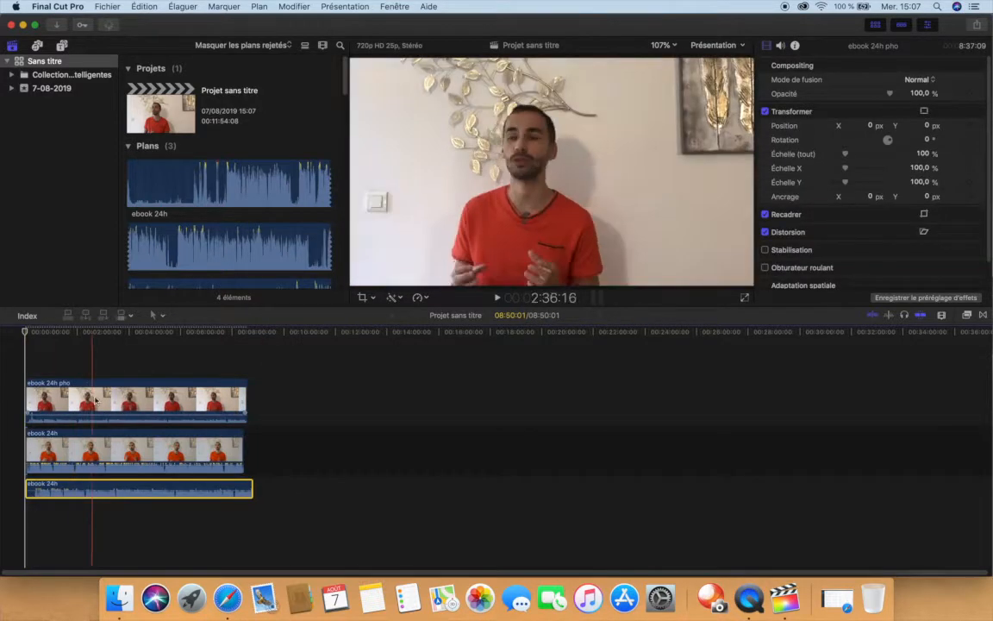
Step: Delete the small gap before the ebook 24h video clip at the timeline start
key(super+equal)
key(super+equal)
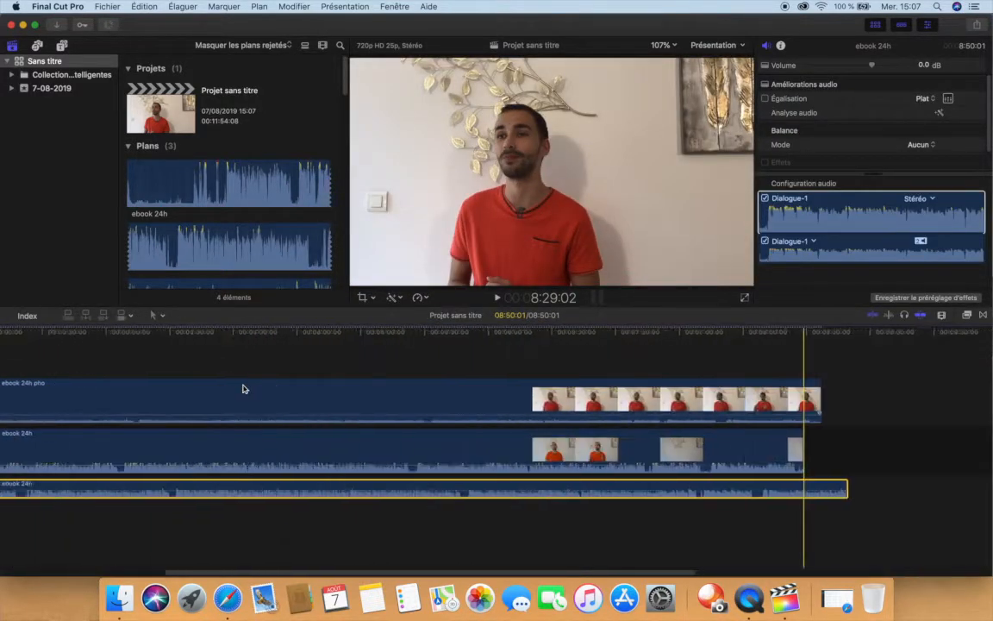
key(super+equal)
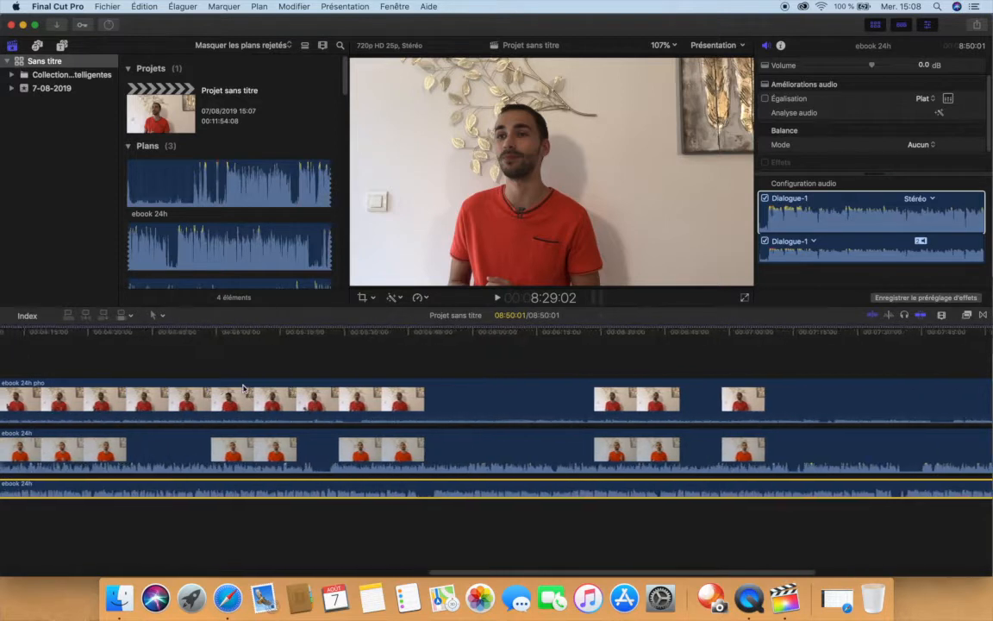
key(super+equal)
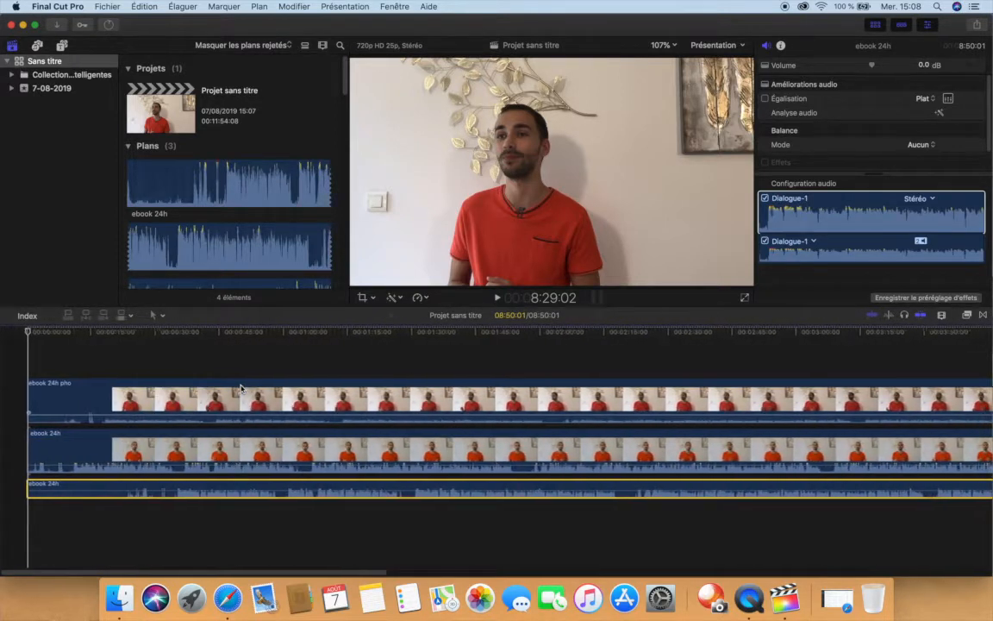
key(super+equal)
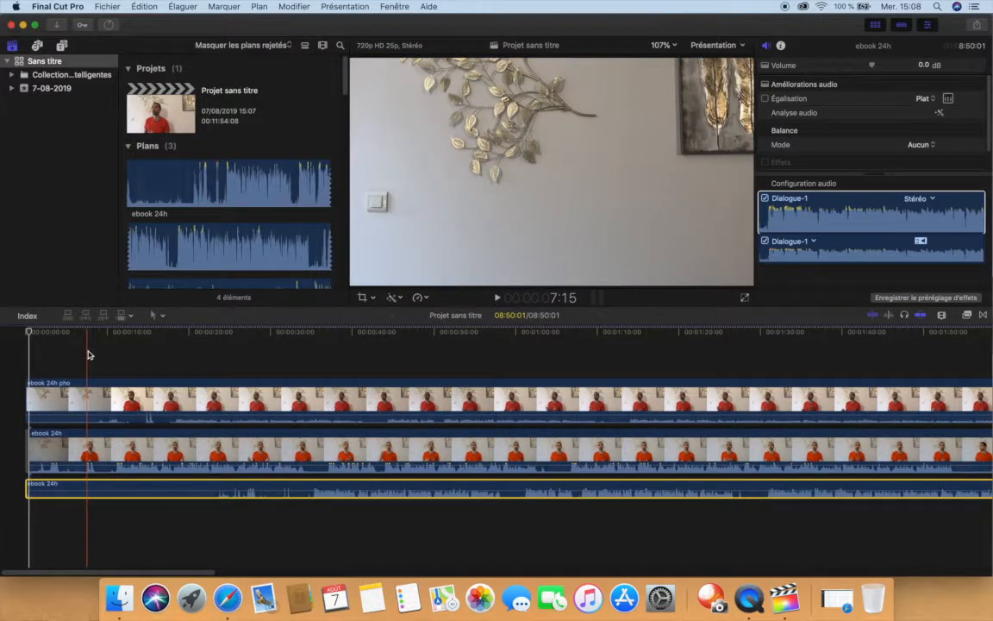
click(87, 354)
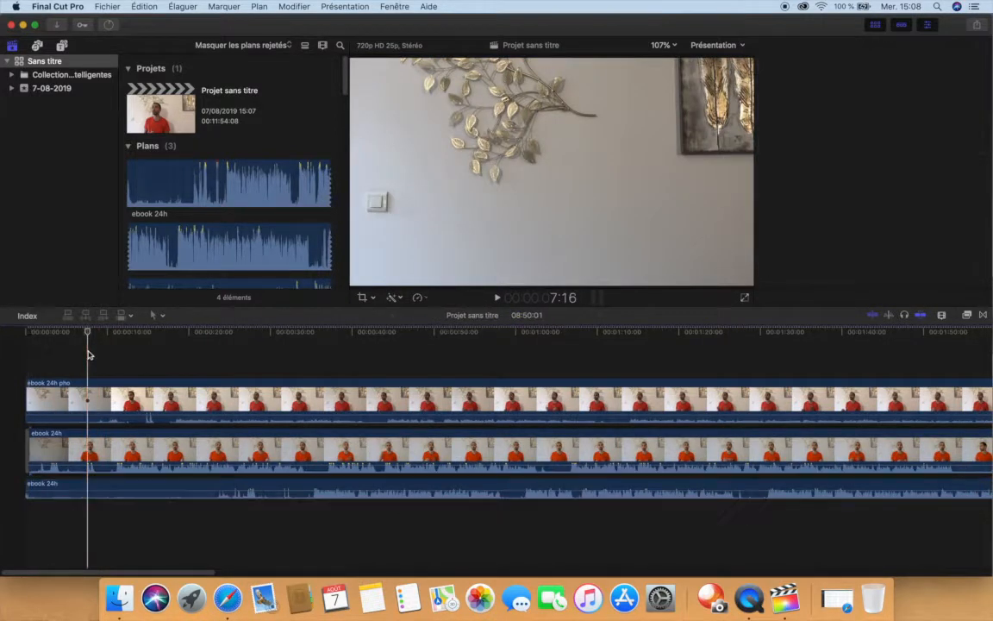
click(28, 454)
key(BackSpace)
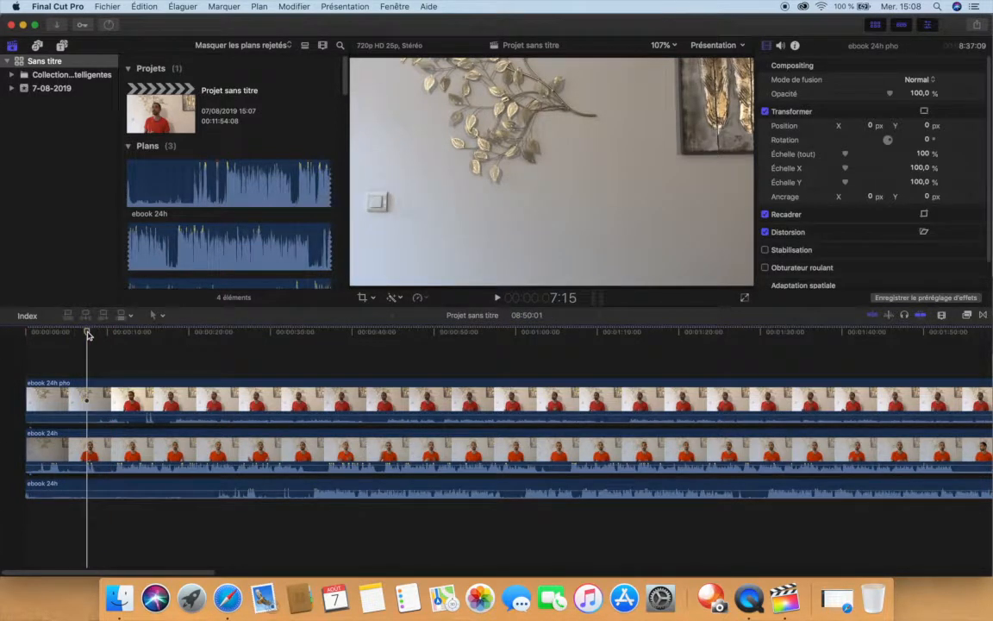
Step: Trim about 13 seconds off the start of the ebook 24h pho clip and trim the start of the WAV audio clip
drag(30, 385, 135, 386)
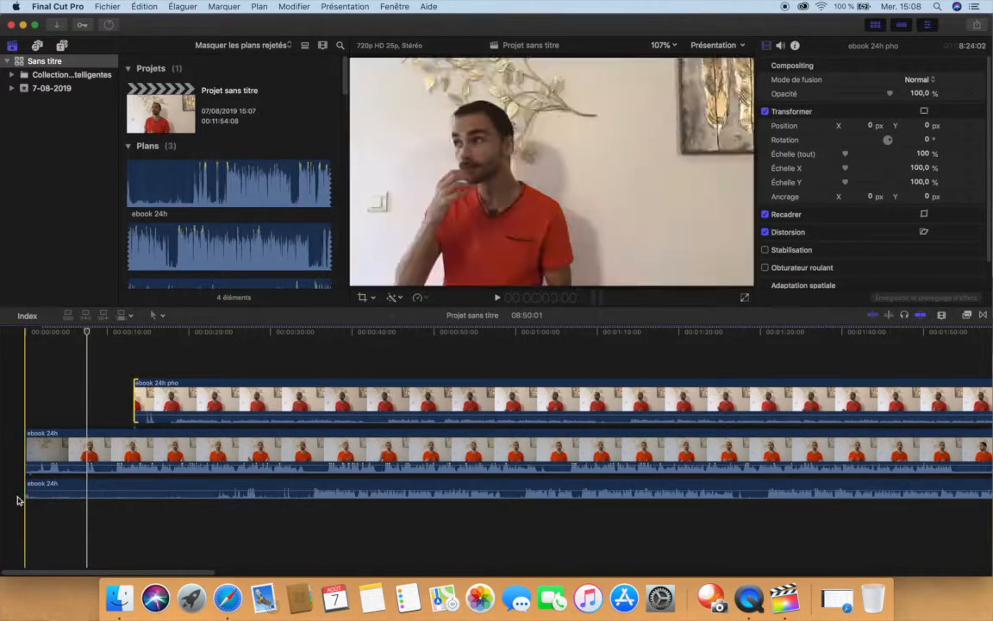
drag(28, 487, 109, 485)
key(super+4)
Step: Shift the ebook 24h pho clip and the WAV audio clip to line up roughly with the ebook 24h video's waveform
drag(158, 405, 82, 399)
drag(95, 401, 95, 401)
drag(82, 483, 49, 483)
mouse_move(113, 408)
mouse_down()
mouse_move(123, 408)
mouse_move(112, 409)
mouse_up()
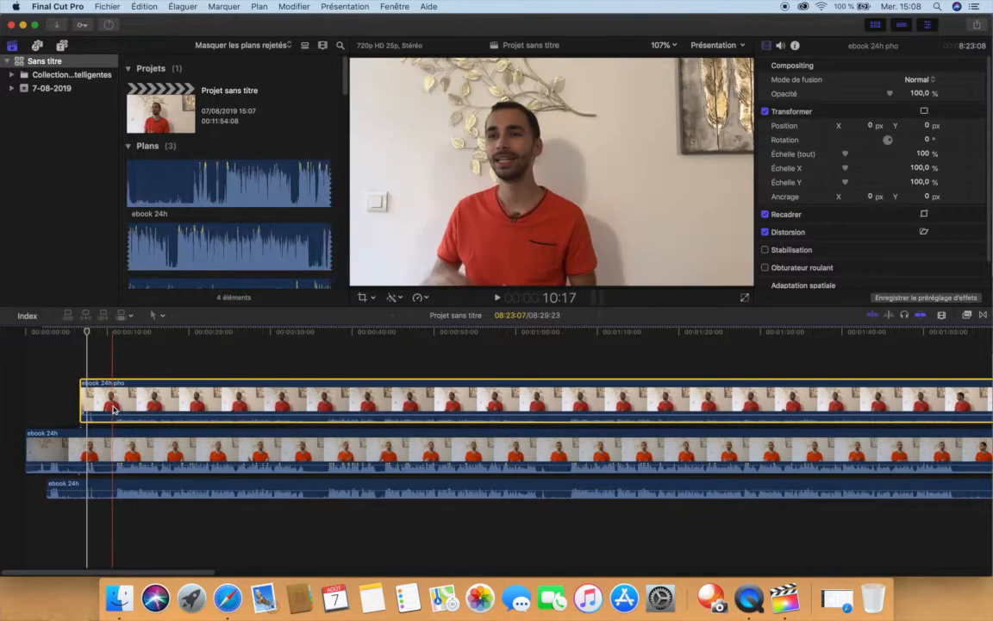
Step: Mark the video's clap peak at 7:16 with the playhead and align the WAV audio and ebook 24h pho clips to it
scroll(107, 406, up, 8)
scroll(107, 406, left, 6)
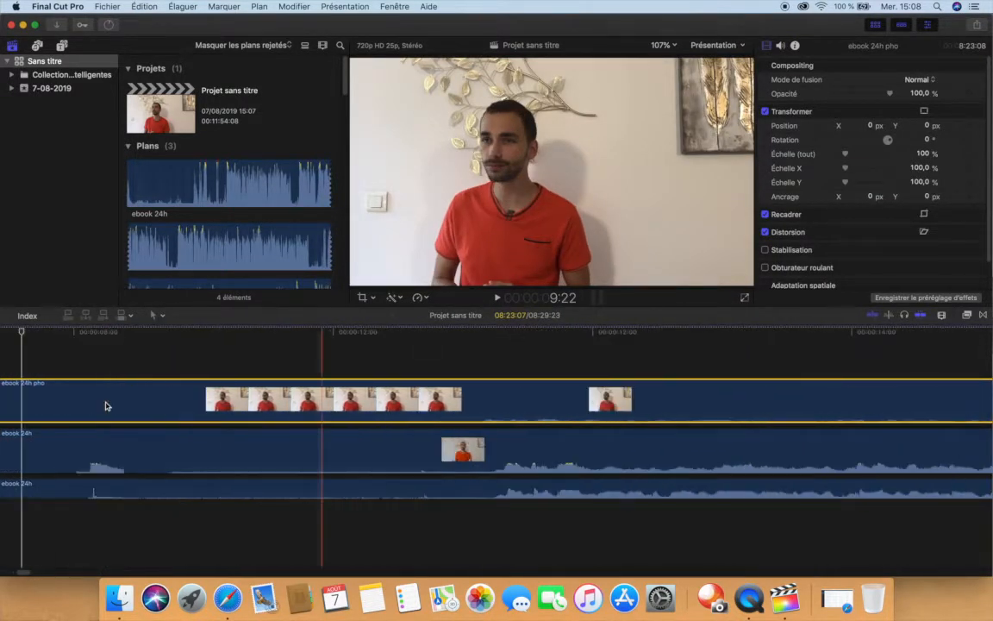
scroll(107, 406, right, 2)
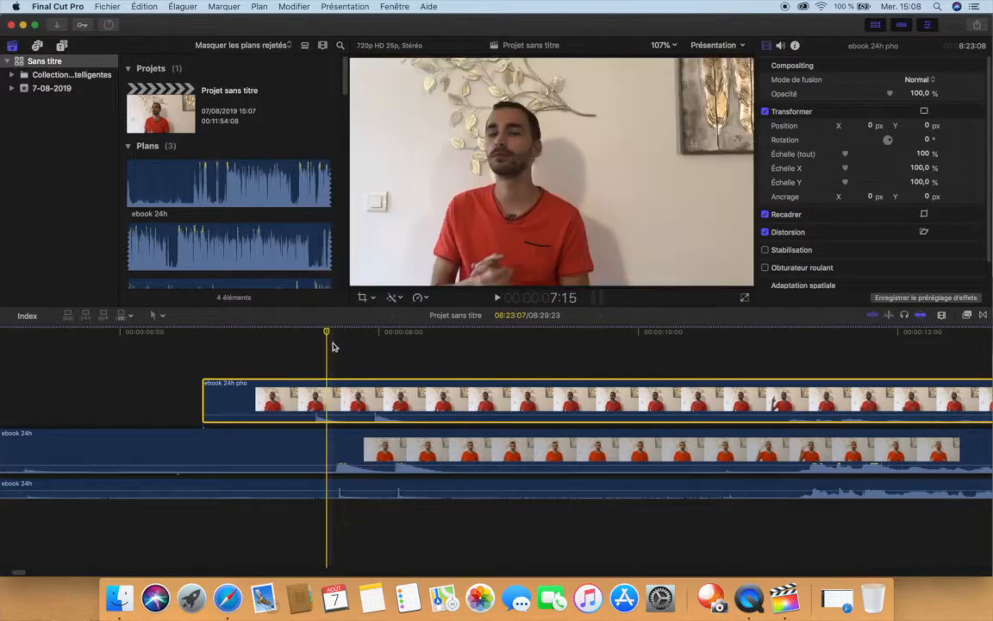
click(337, 348)
click(349, 485)
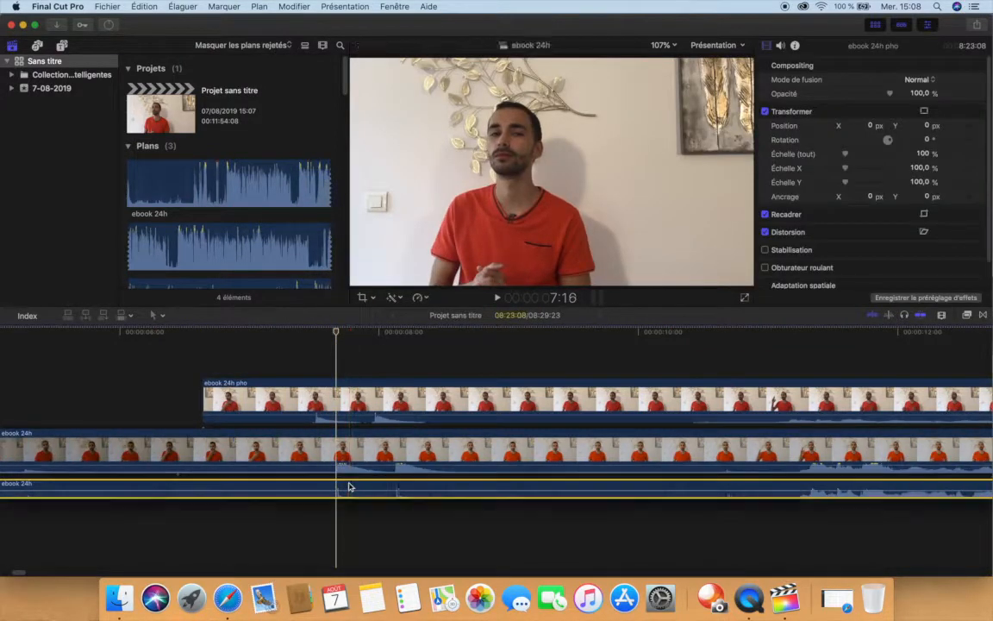
drag(361, 391, 383, 390)
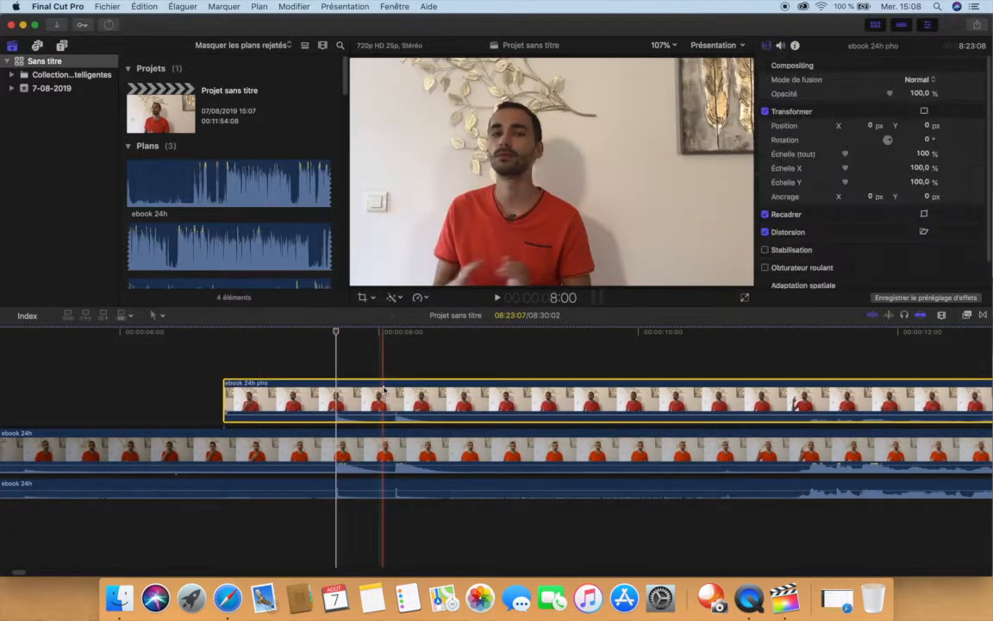
Step: Fine-tune the WAV audio and ebook 24h pho clips so their clap peaks match the ebook 24h video at 7:17
scroll(383, 390, up, 3)
scroll(383, 390, up, 5)
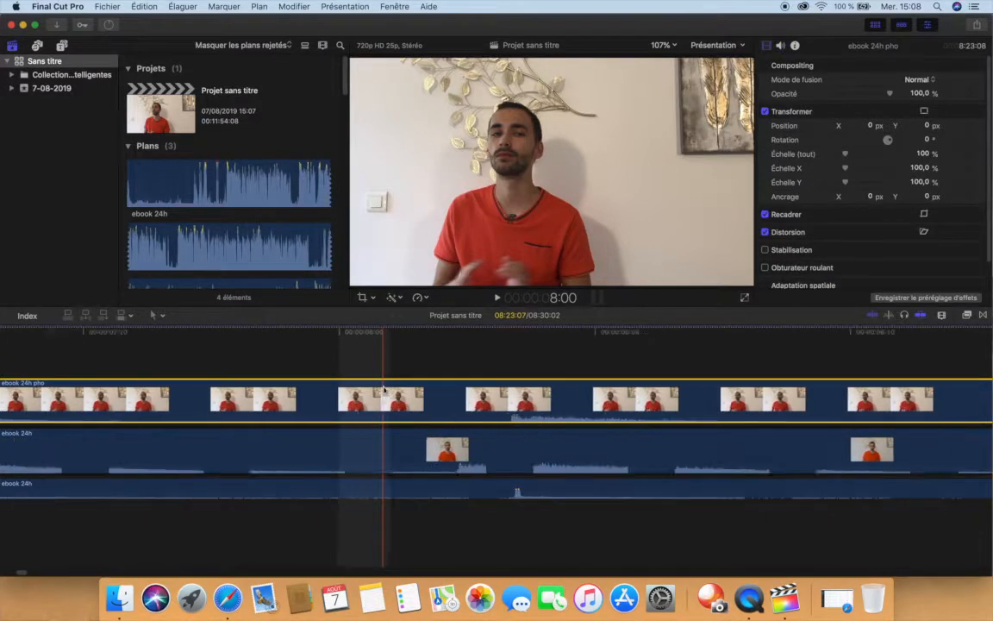
scroll(384, 390, left, 6)
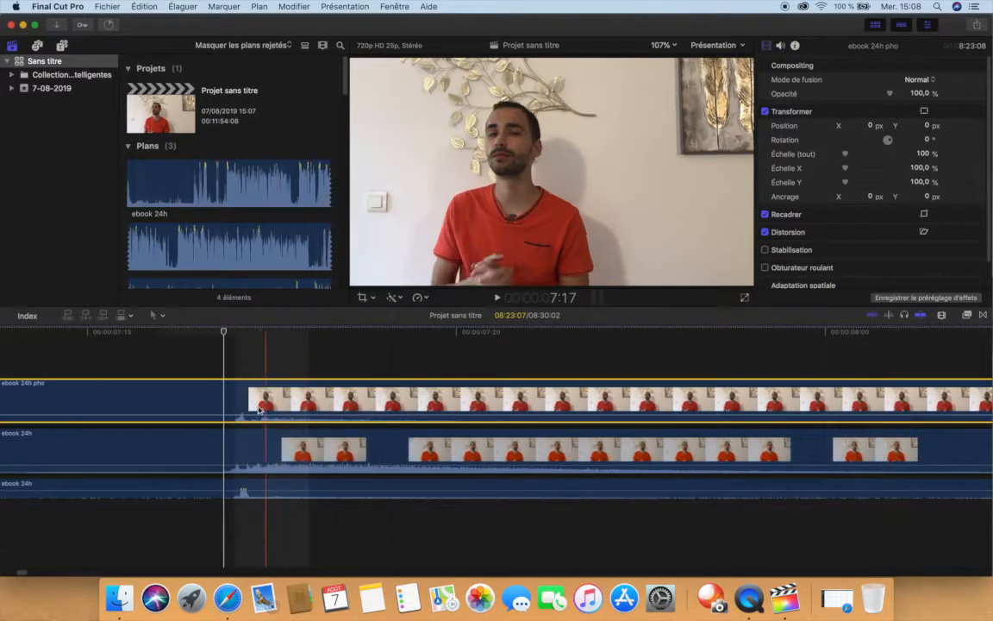
drag(256, 487, 253, 489)
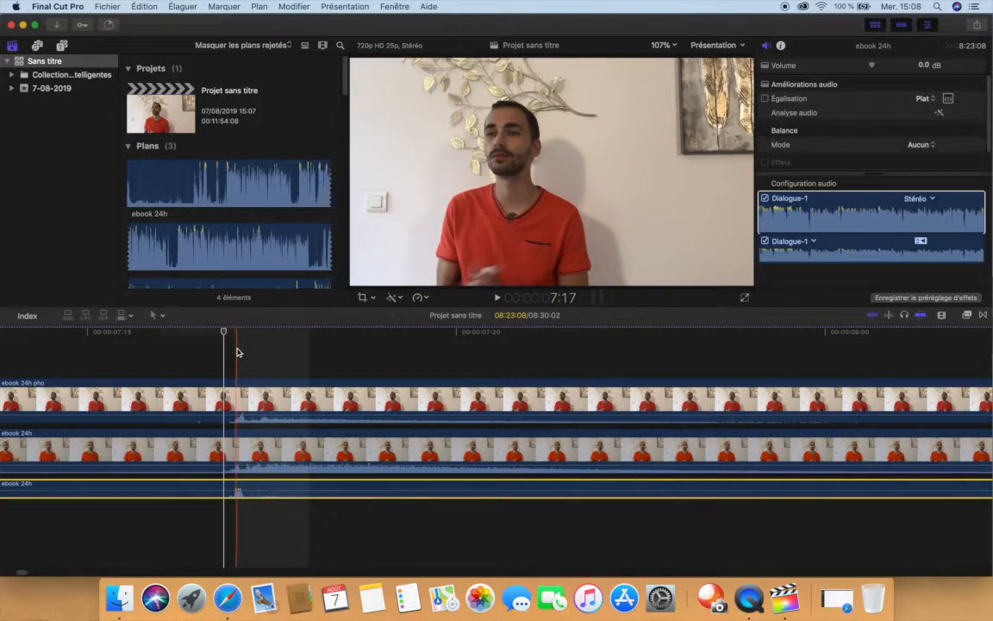
click(238, 352)
drag(253, 397, 261, 397)
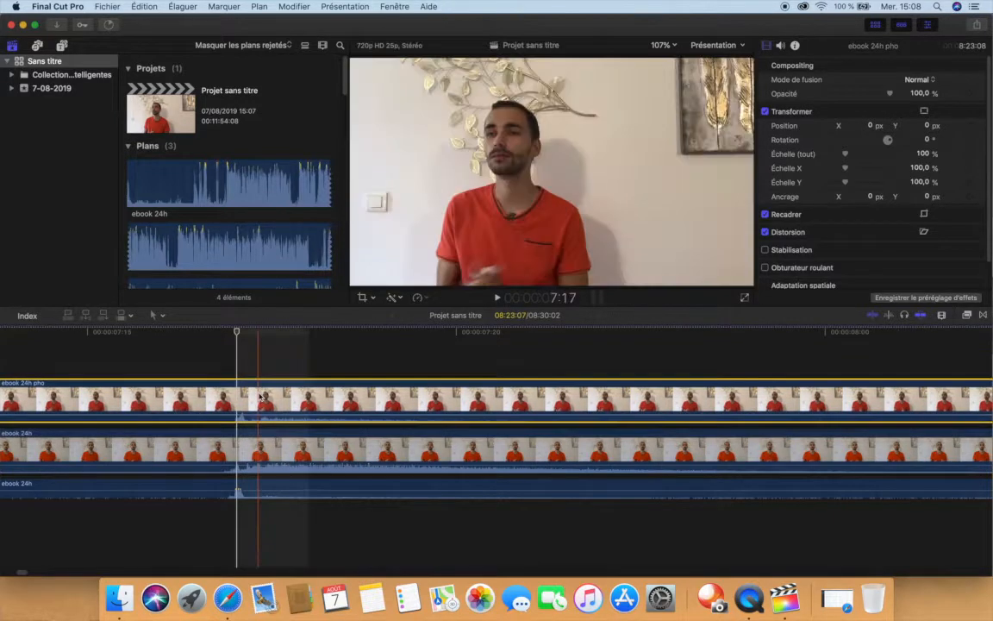
Step: Play the timeline from about 10:24 to check the synchronisation of the three clips
key(super+minus)
key(super+minus)
key(super+minus)
key(super+minus)
key(super+minus)
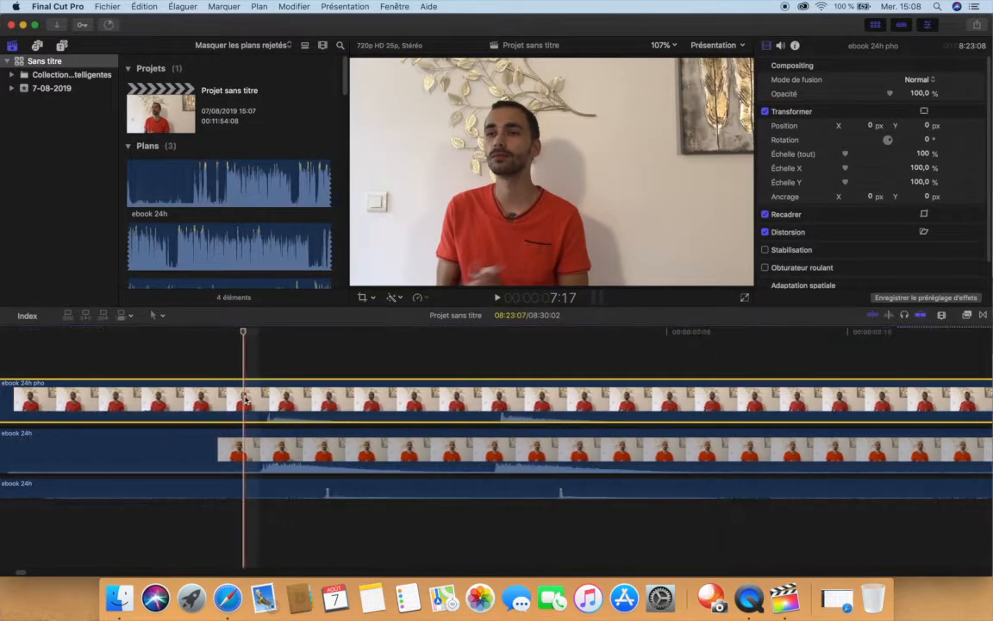
key(super+minus)
key(super+minus)
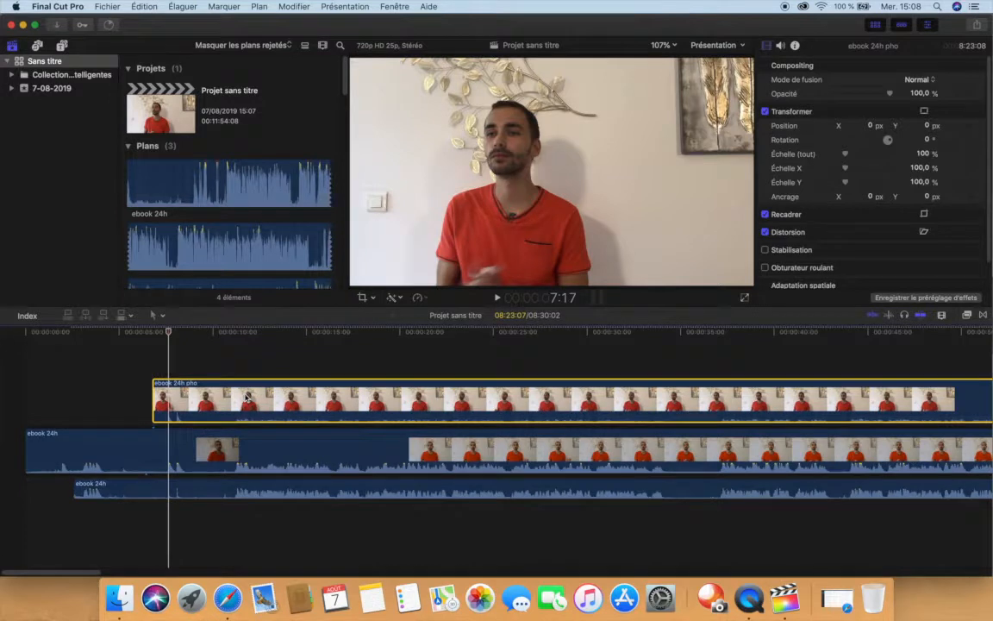
click(230, 341)
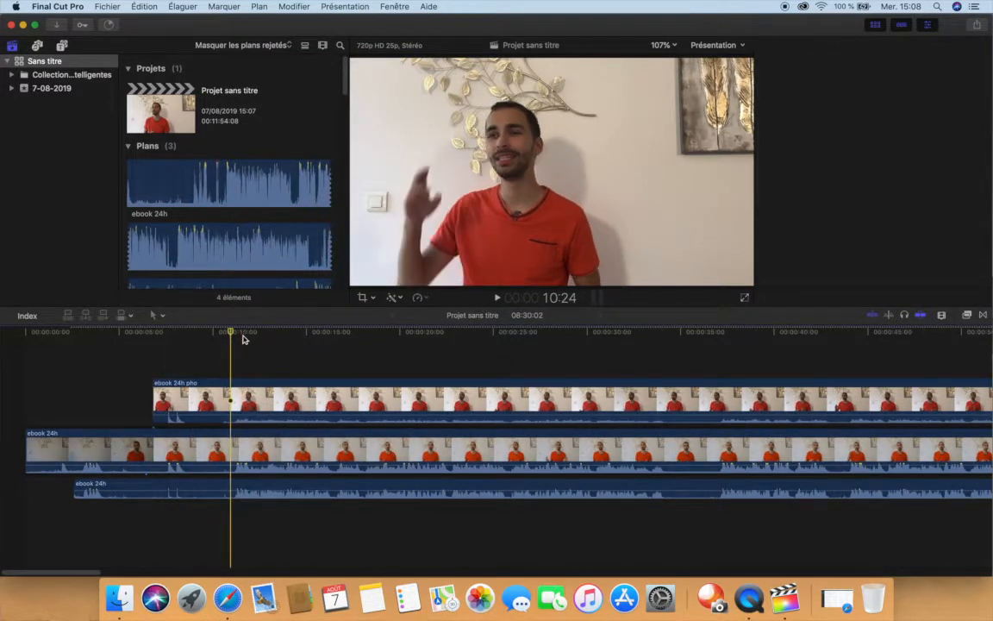
key(space)
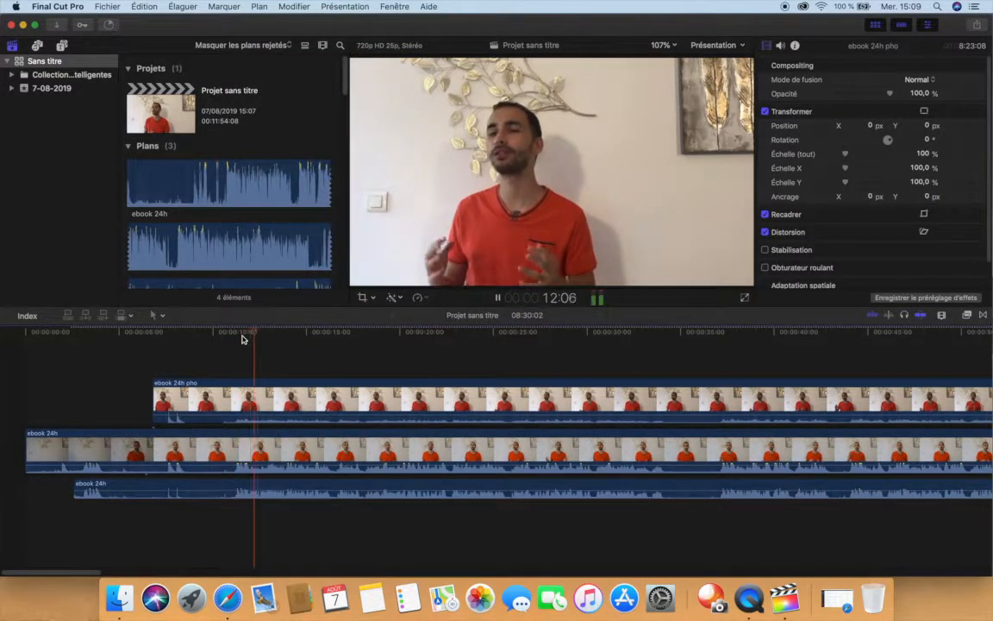
key(space)
Step: Play passages around 1:06 and 2:00 to check the synchronisation further along the timeline
key(super+minus)
key(super+minus)
key(super+minus)
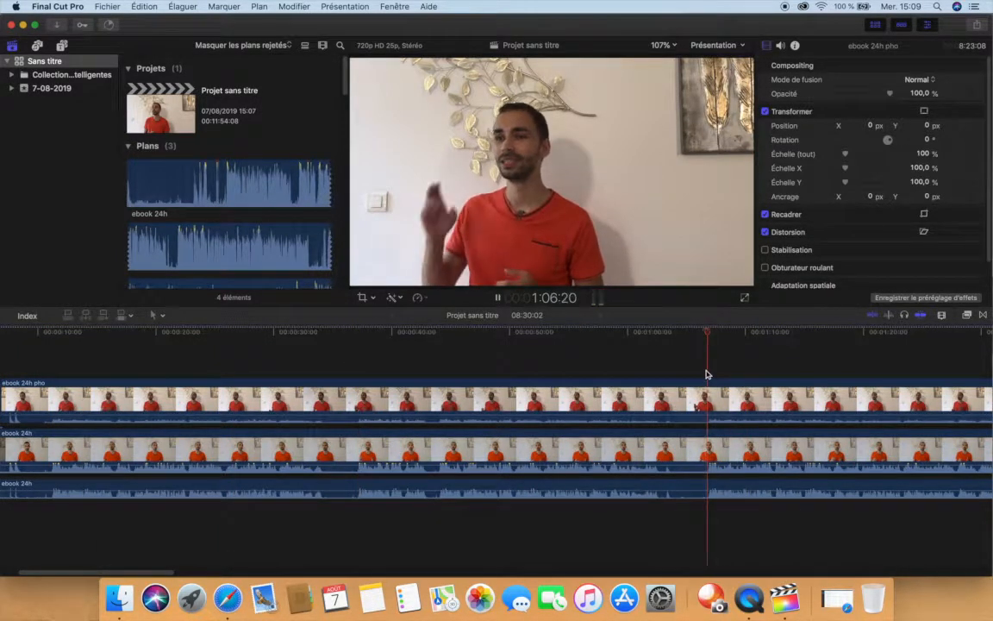
key(space)
scroll(706, 373, right, 6)
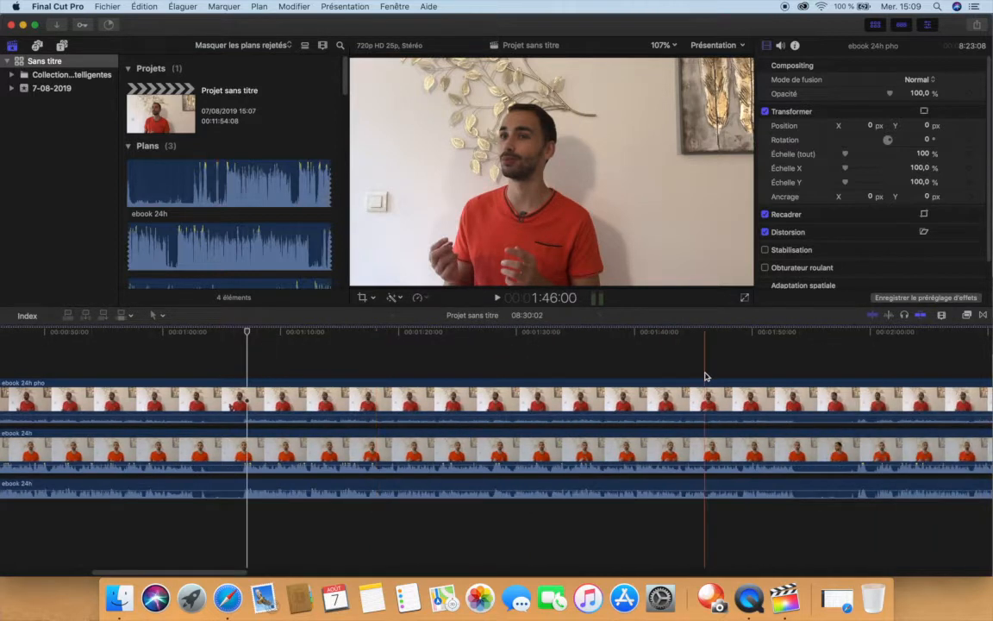
key(super+minus)
click(828, 373)
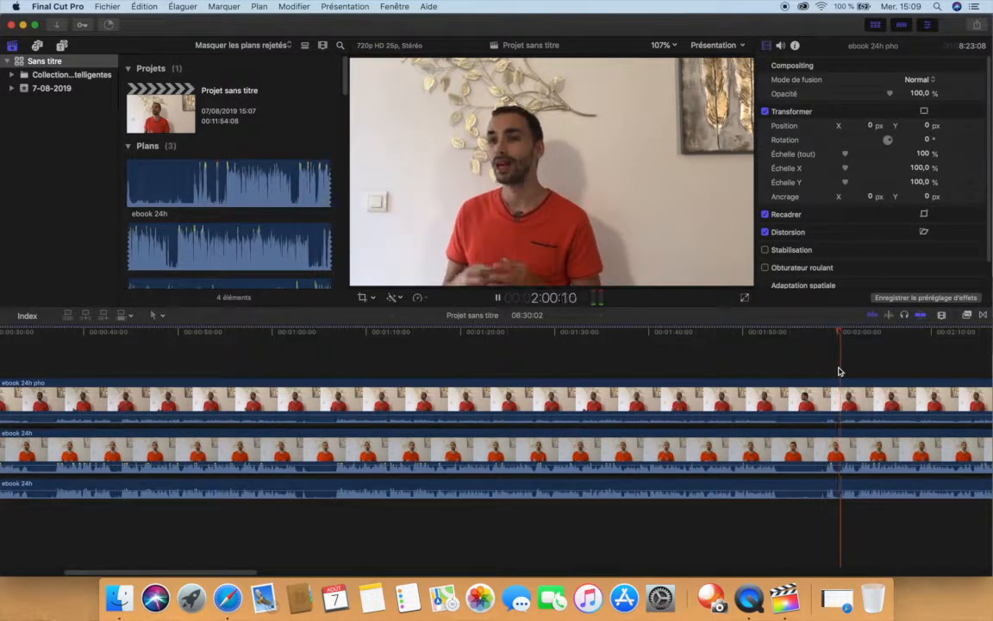
key(space)
scroll(831, 377, right, 4)
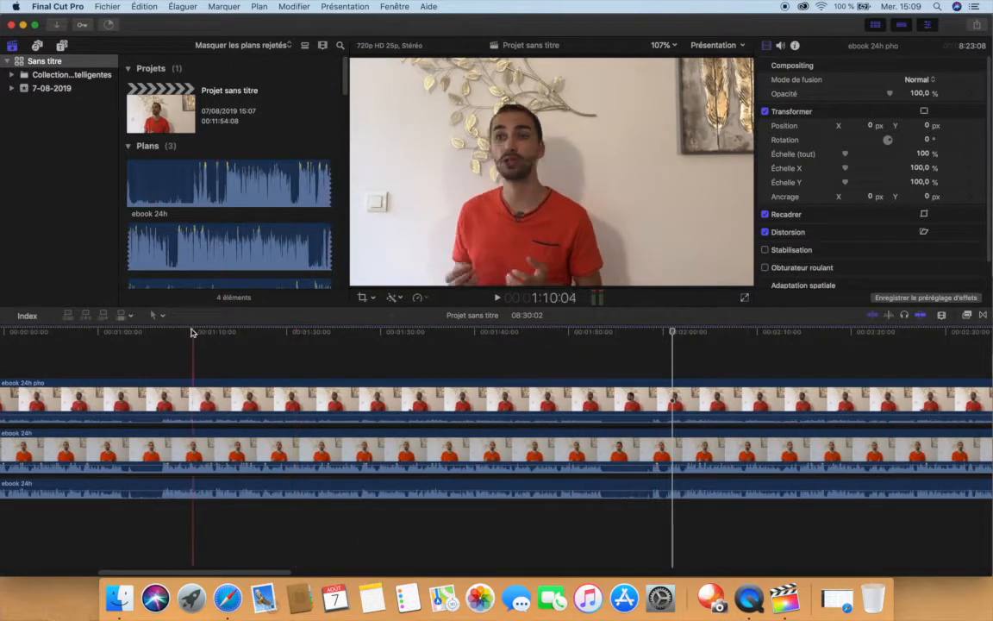
Step: Split all three clips at 1:06:07 and delete the portion before the cut
click(156, 339)
click(173, 396)
super+click(178, 455)
super+click(171, 488)
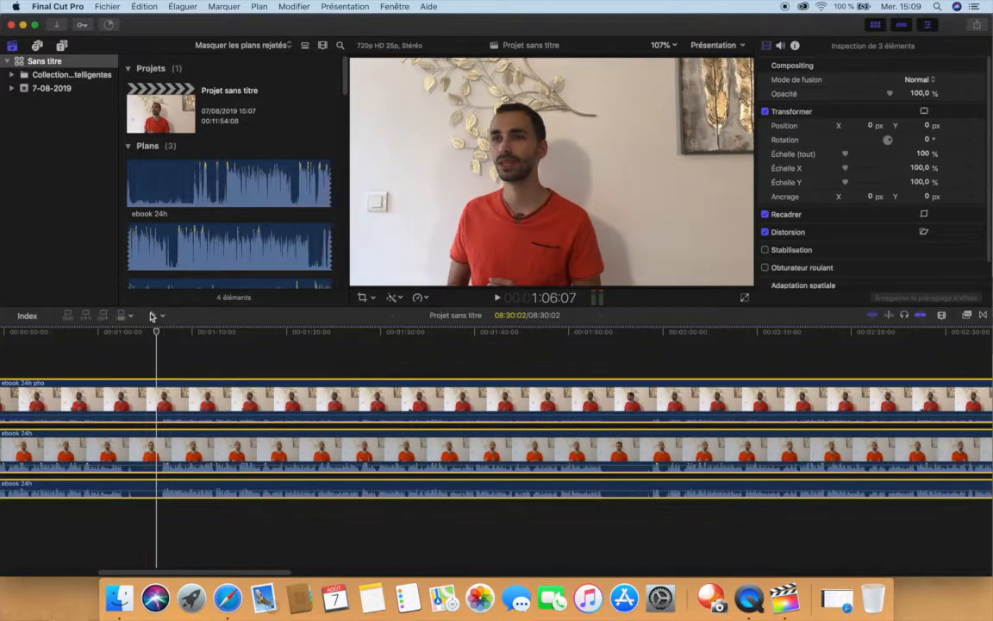
key(super+b)
scroll(103, 407, left, 10)
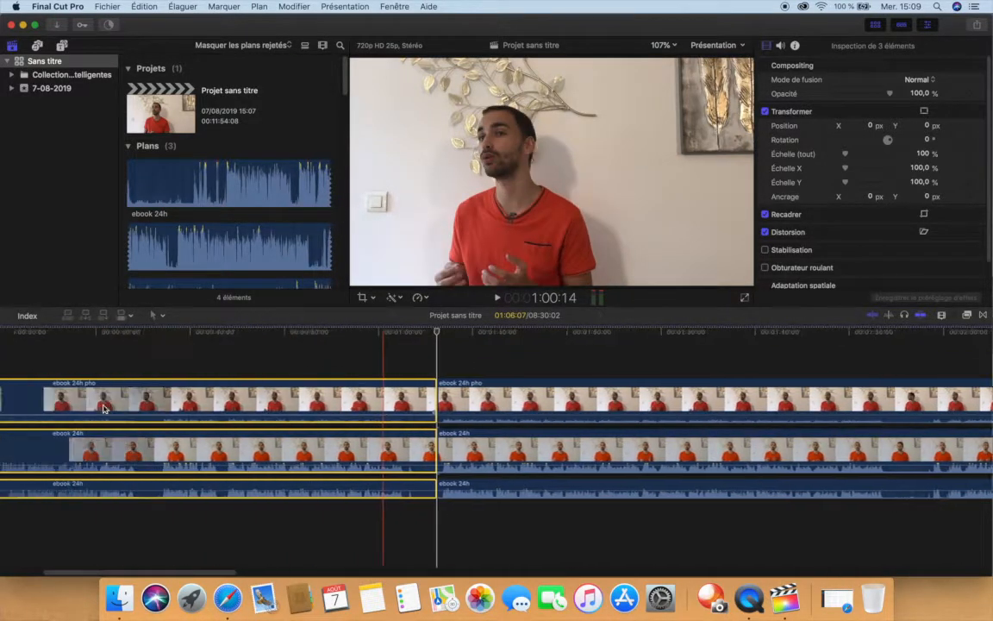
key(Delete)
Step: Detach the audio from both the ebook 24h pho and ebook 24h video clips
click(73, 401)
right_click(72, 401)
click(73, 405)
right_click(104, 448)
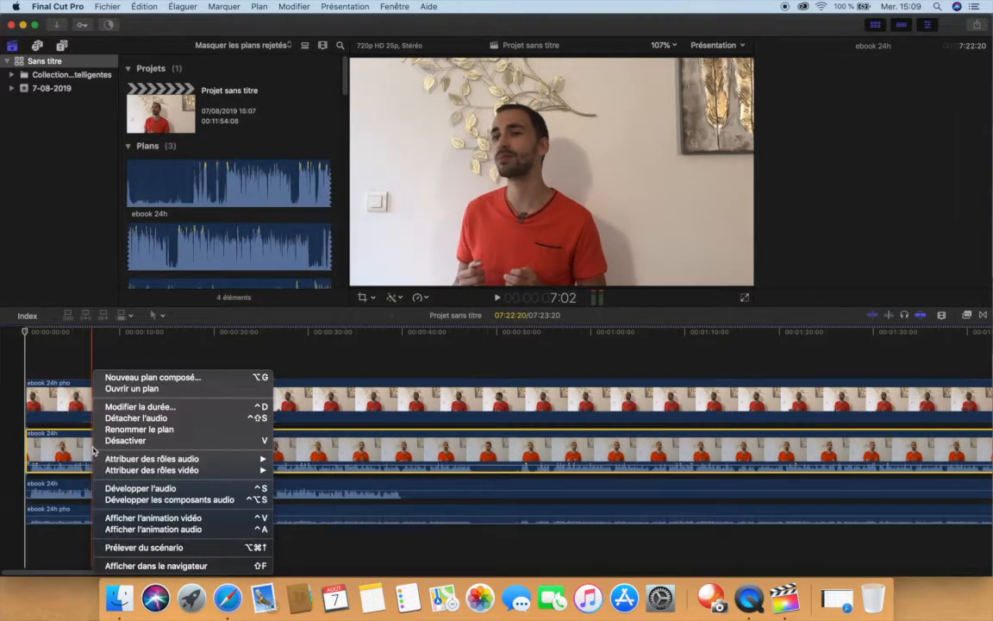
click(136, 418)
Step: Delete the detached audio clips of both cameras and play the opening seconds to check the remaining WAV track
click(157, 316)
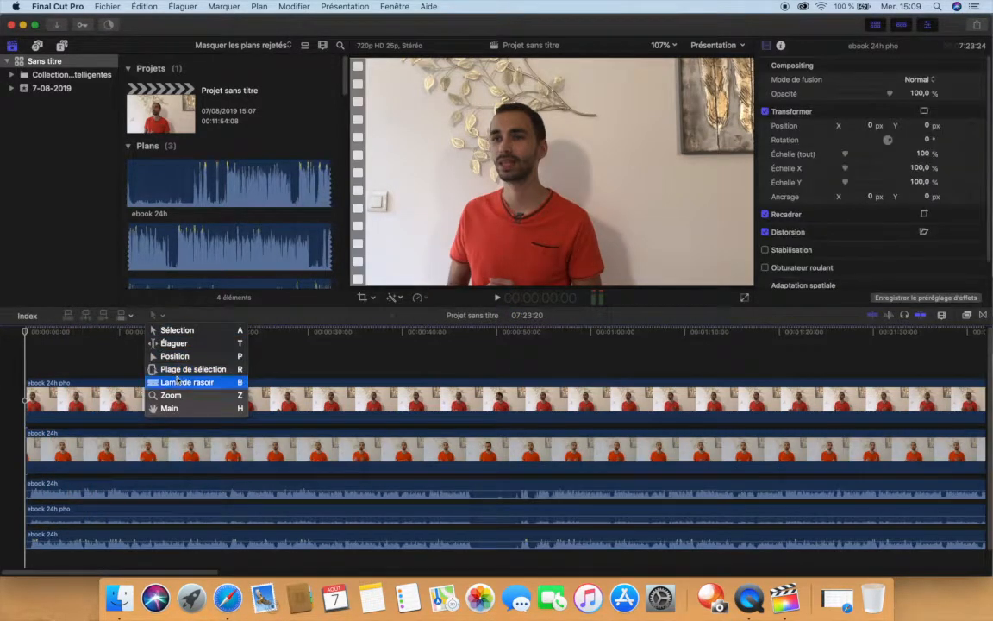
click(50, 357)
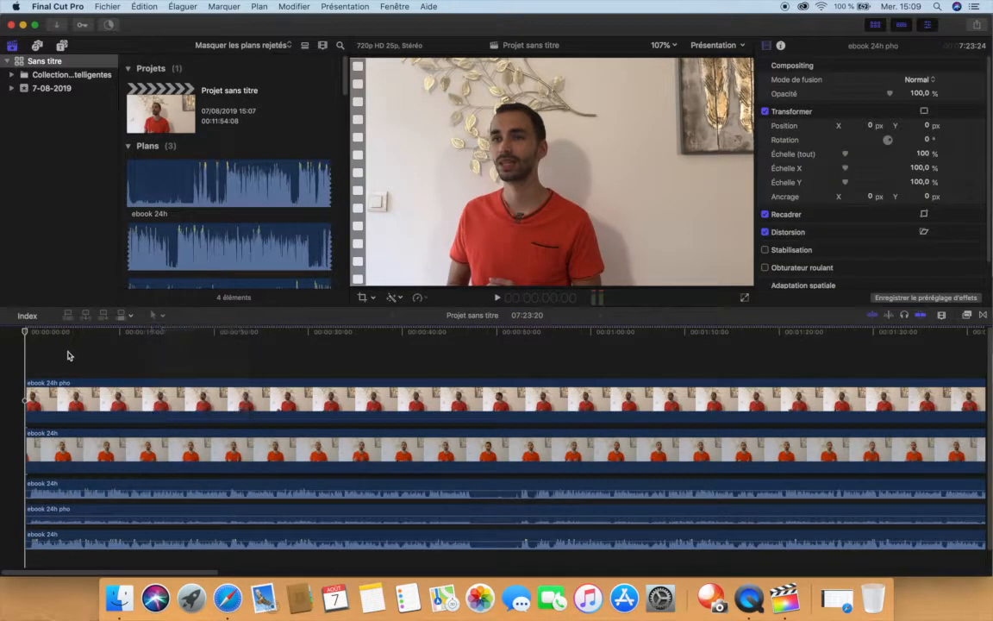
click(74, 514)
key(Delete)
click(81, 516)
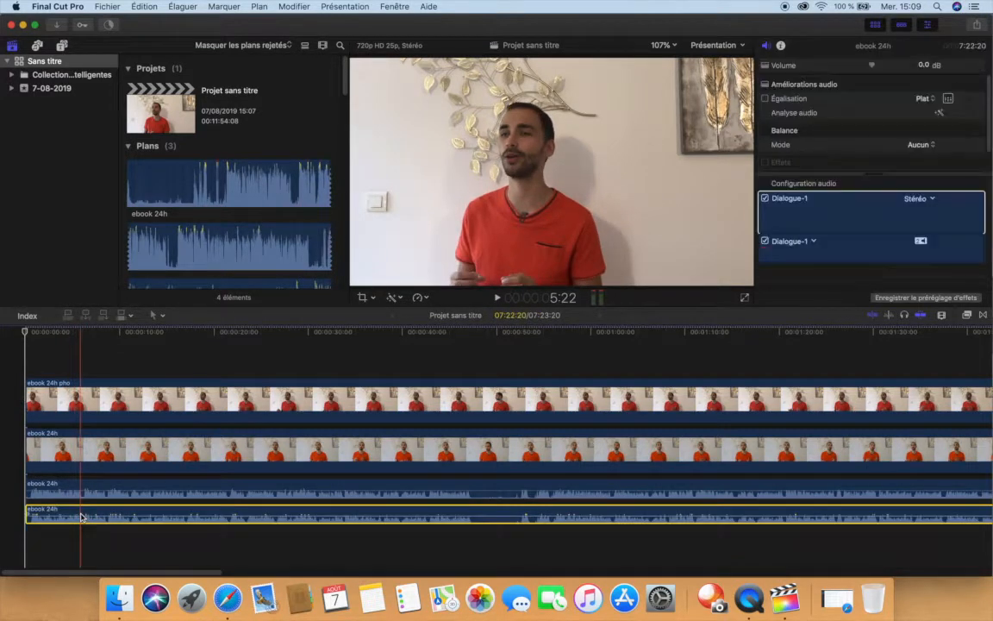
key(Delete)
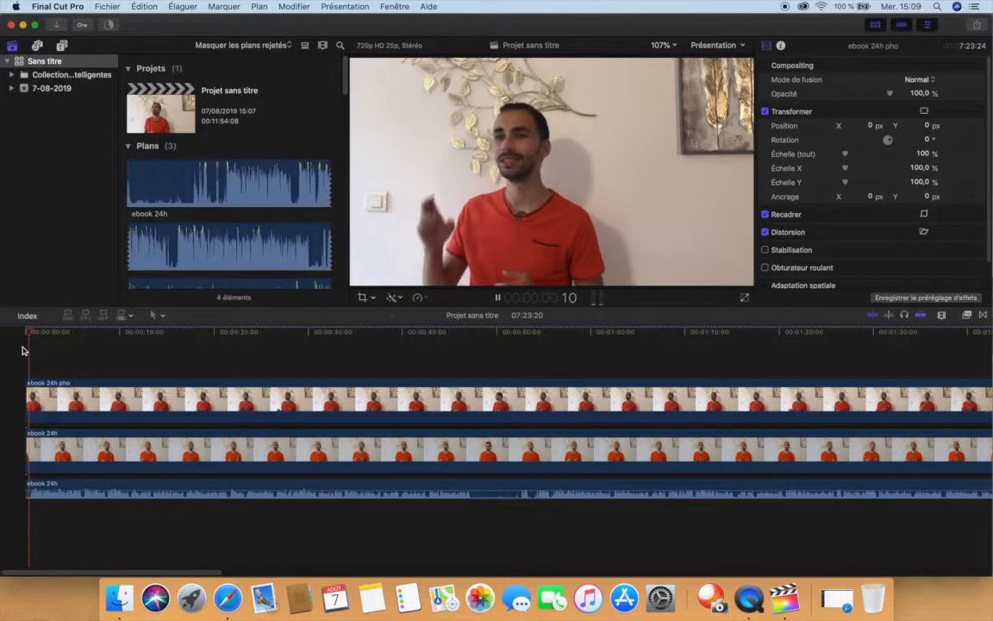
mouse_move(210, 490)
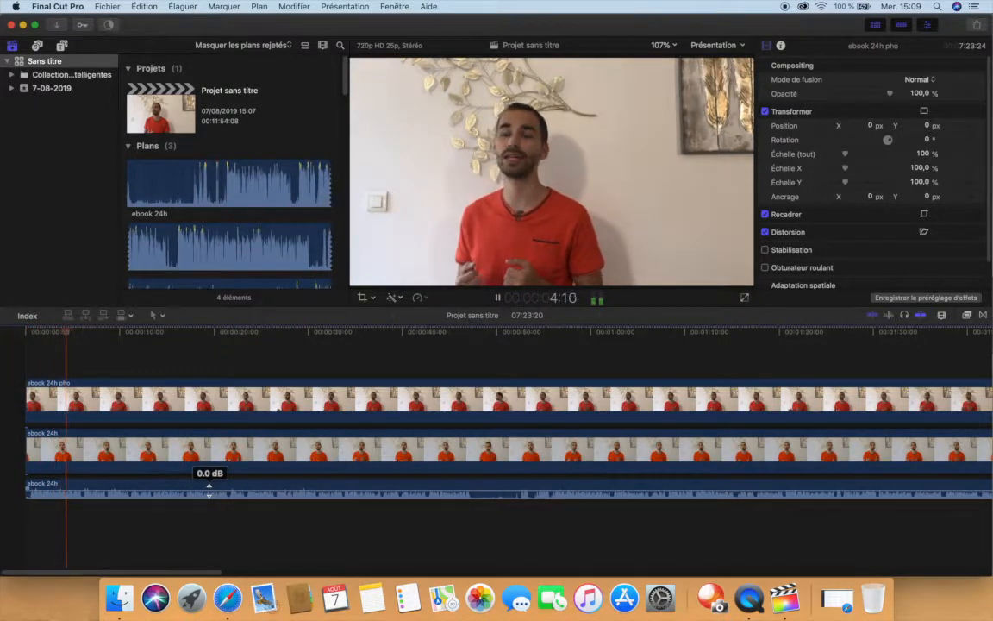
key(space)
Step: Split both video clips and the audio track at 7:18:14 and delete the portion after the cut
scroll(287, 377, right, 15)
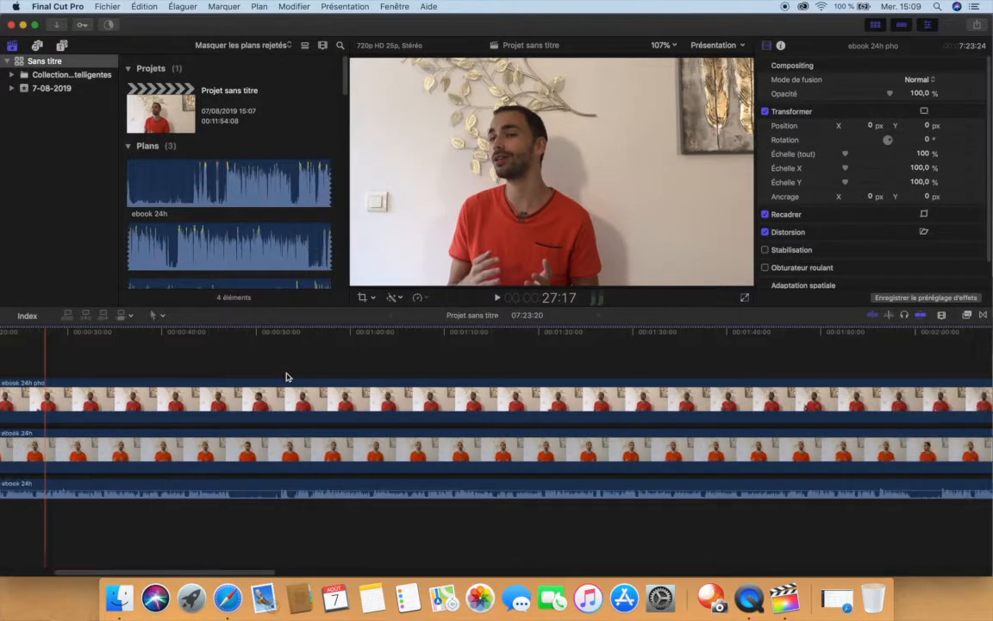
scroll(287, 376, right, 20)
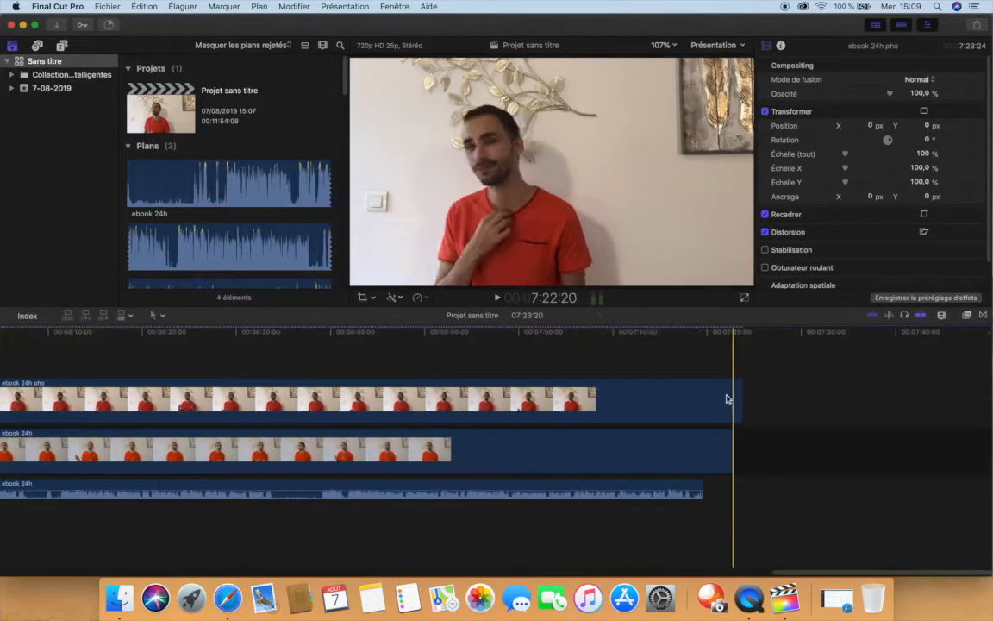
click(686, 370)
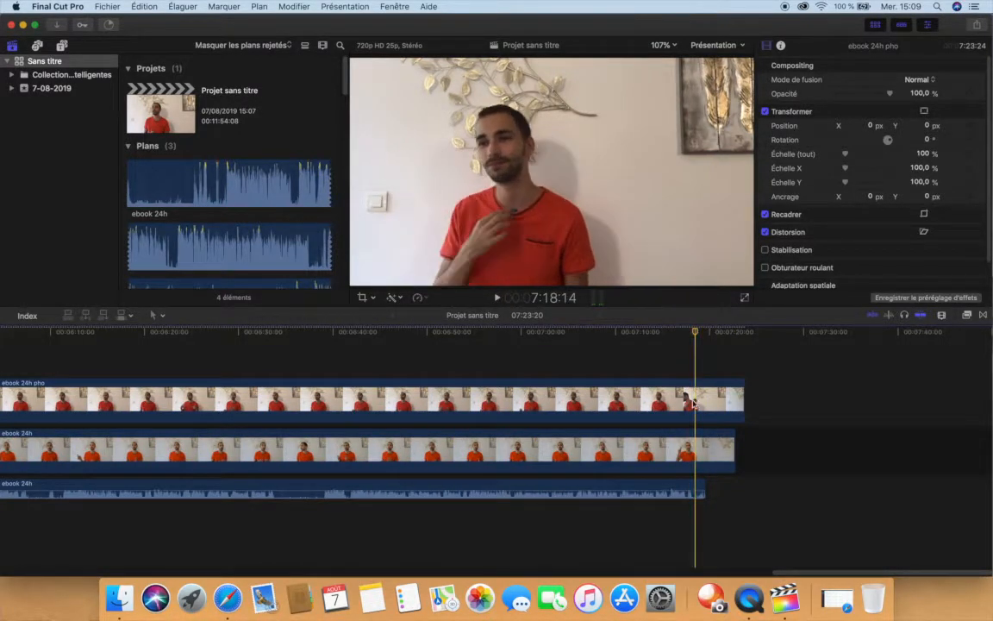
click(694, 402)
super+click(683, 440)
super+click(680, 485)
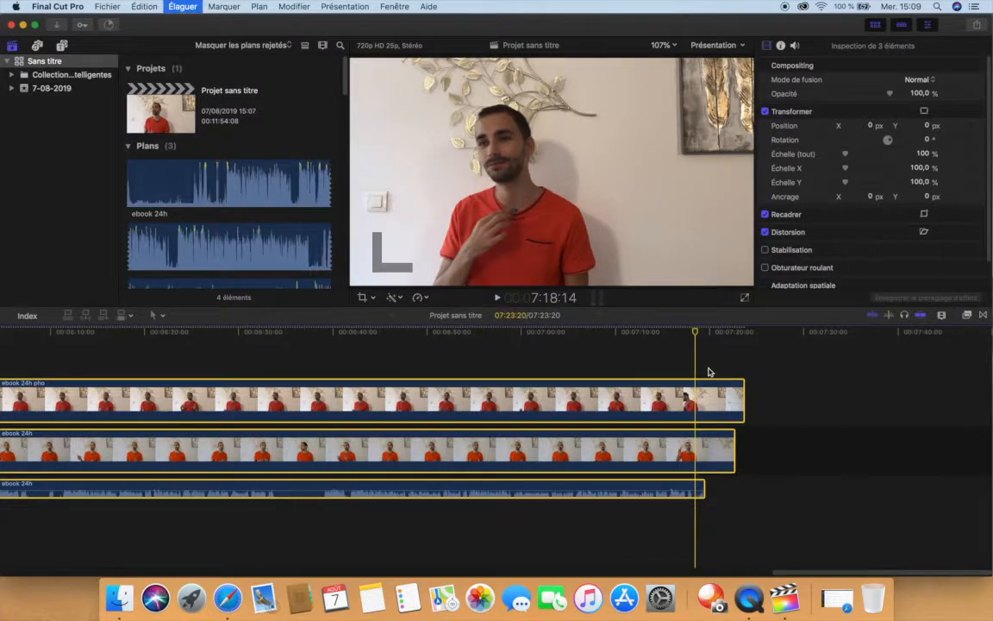
key(super+b)
click(725, 462)
key(Delete)
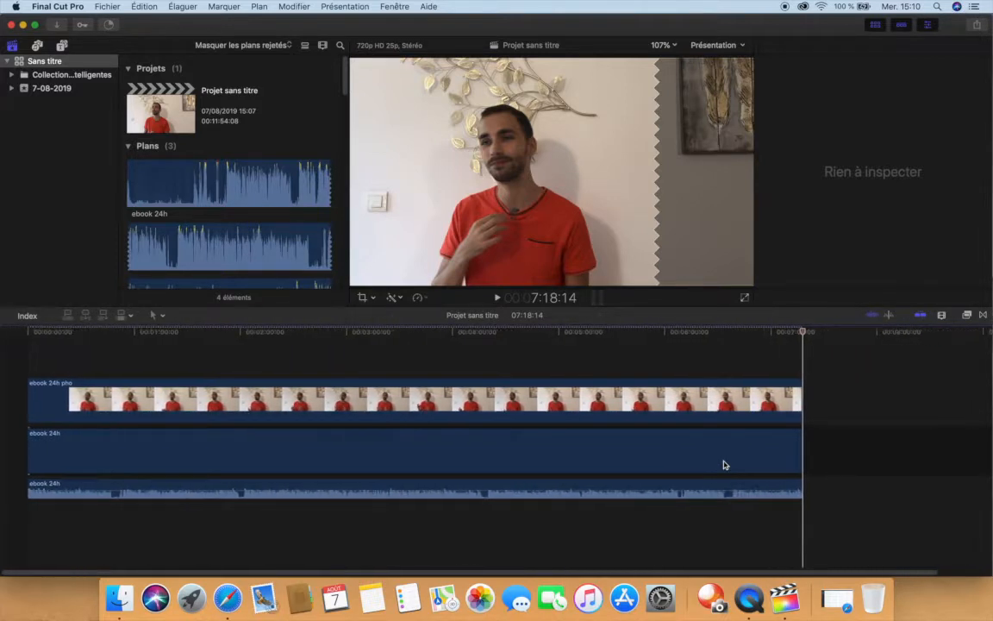
key(Home)
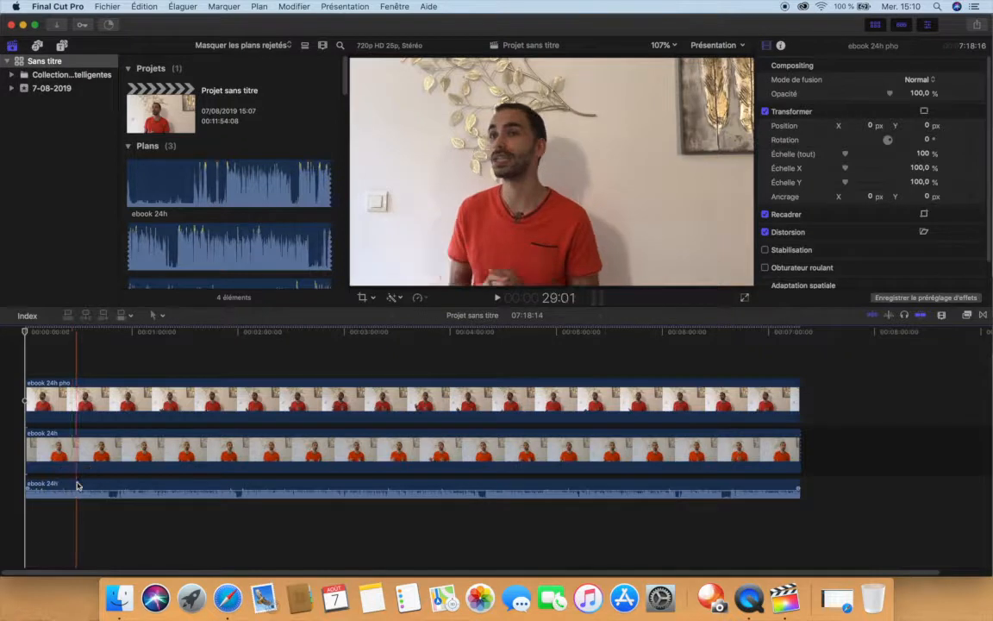
key(super+=)
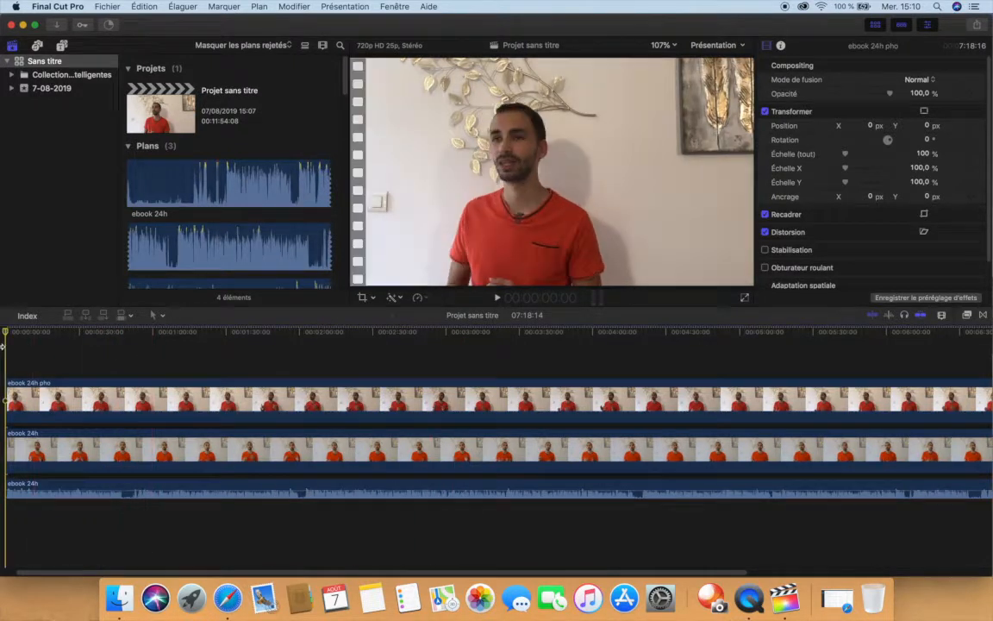
drag(81, 488, 87, 487)
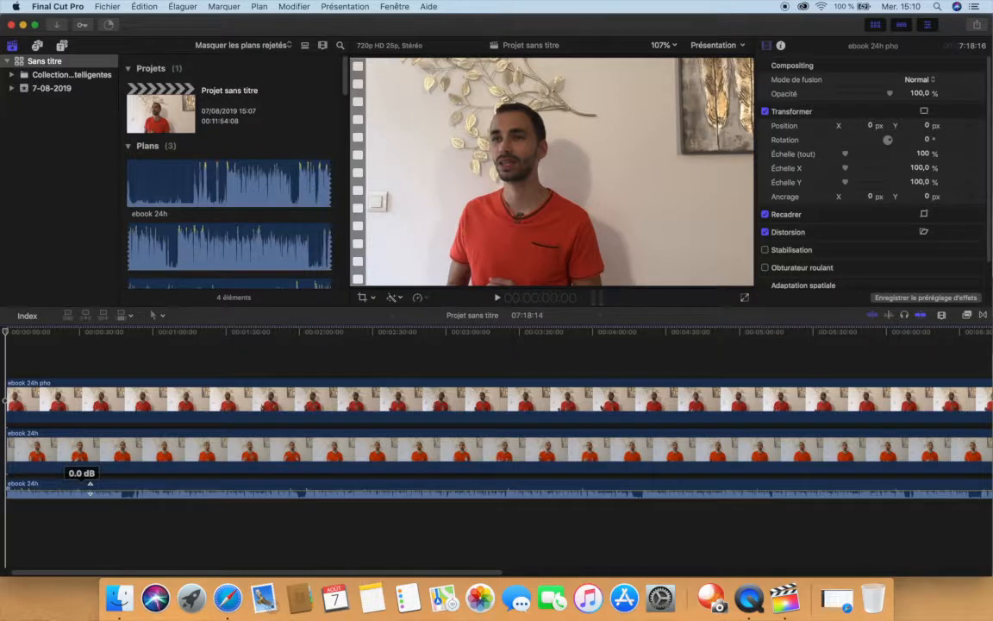
scroll(31, 408, left, 2)
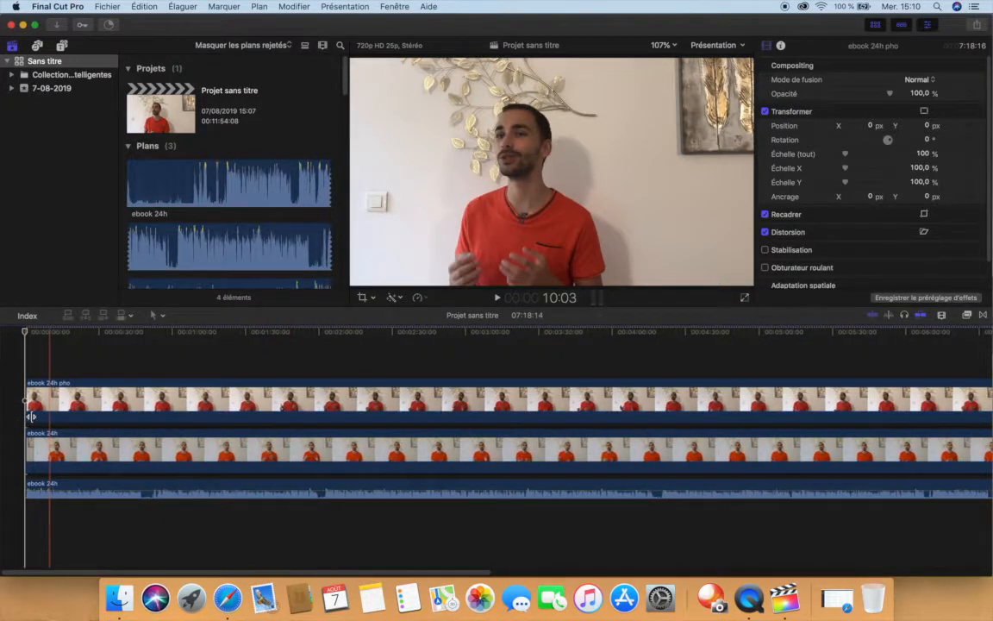
Step: Try the automatic colour balance on the ebook 24h pho clip and switch it off again
click(60, 393)
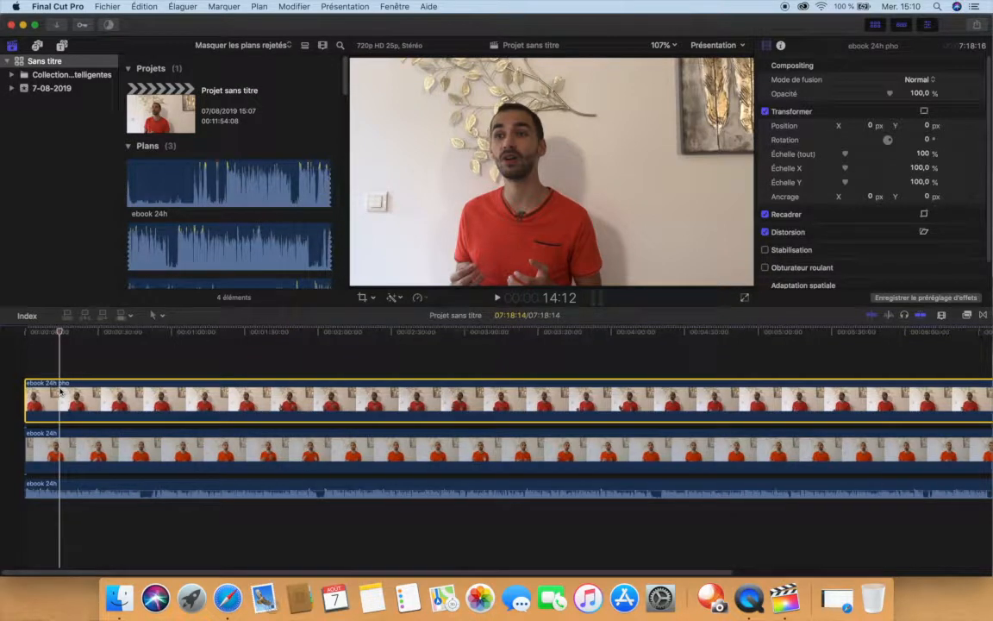
scroll(60, 393, right, 2)
click(389, 299)
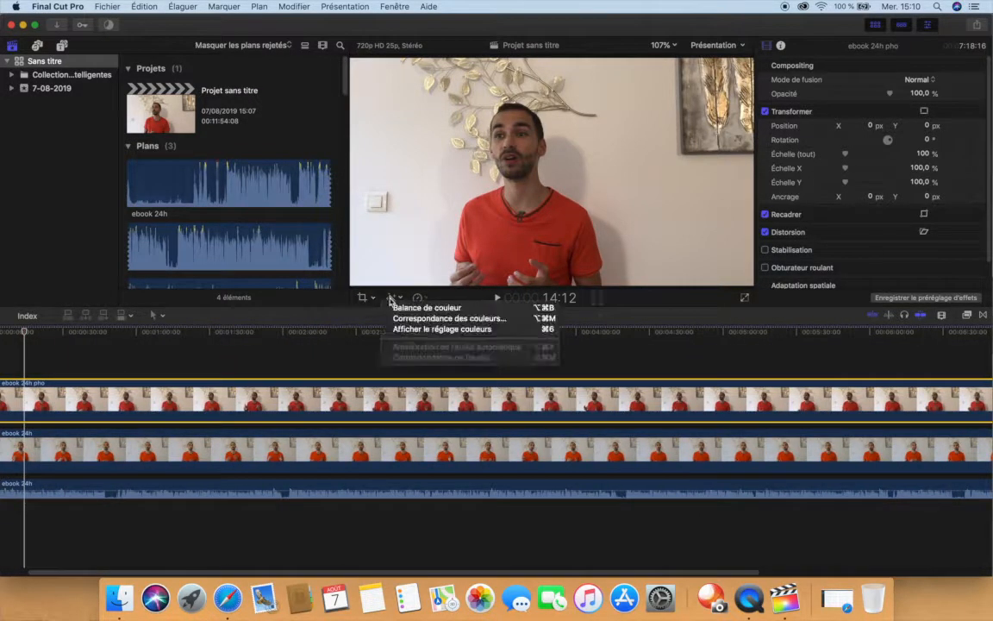
click(403, 309)
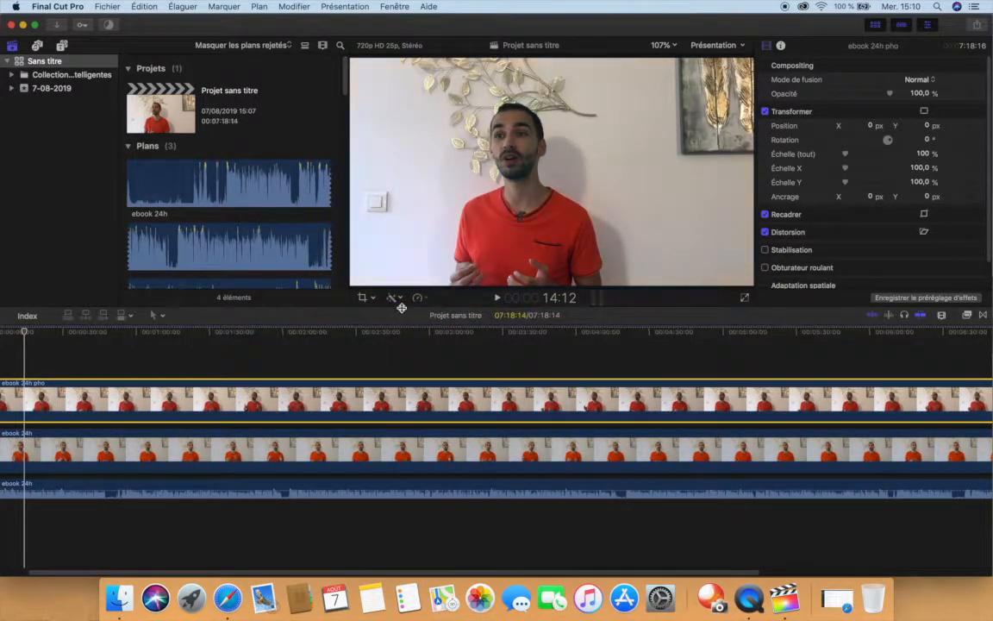
click(407, 297)
click(413, 432)
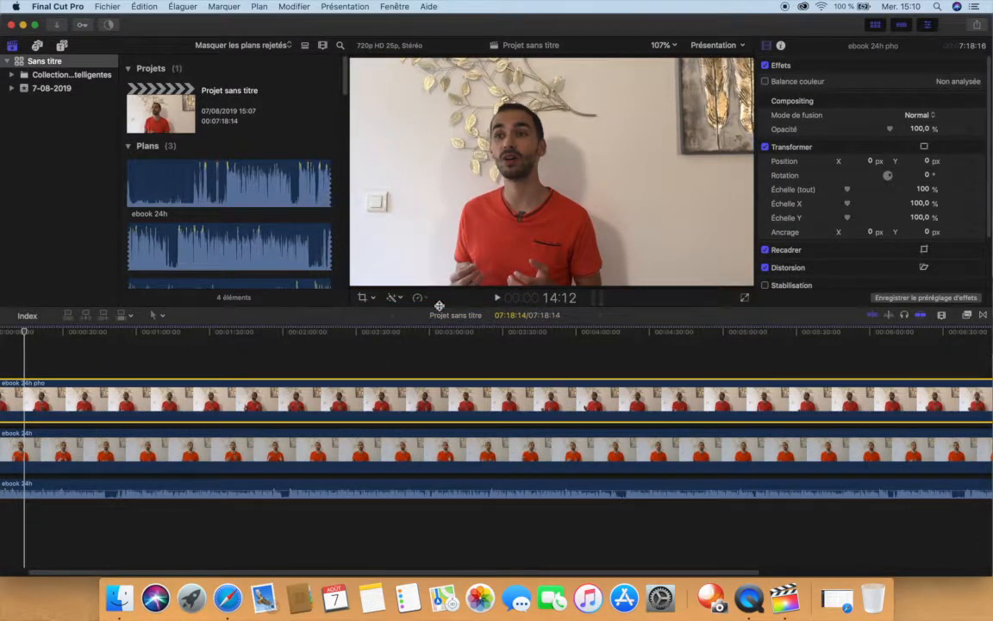
Step: Add a colour adjustment to the ebook 24h pho clip with global, shadow, midtone and highlight saturation at 10%
click(404, 299)
click(412, 330)
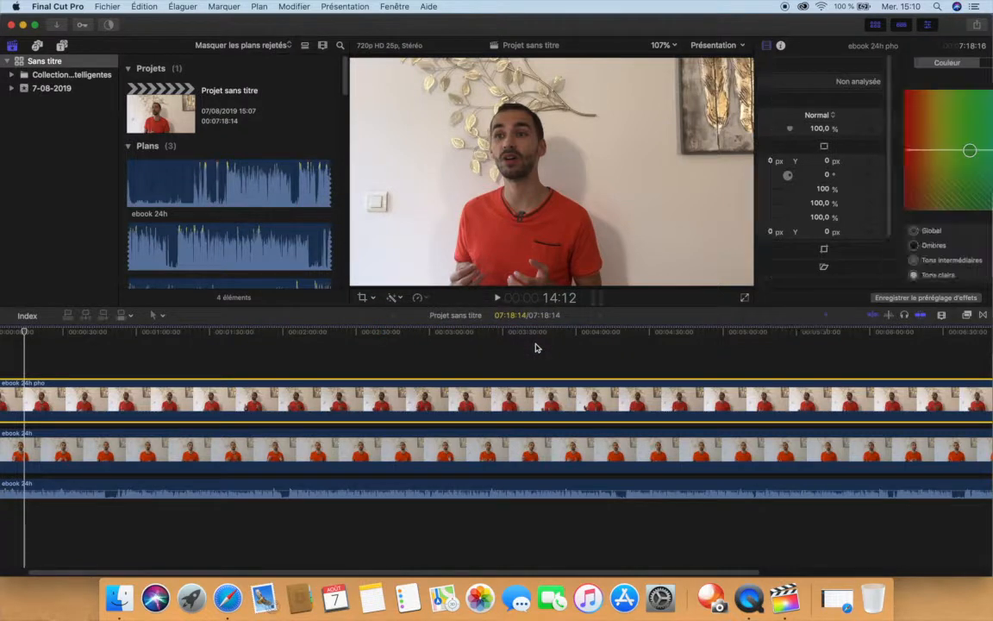
click(849, 64)
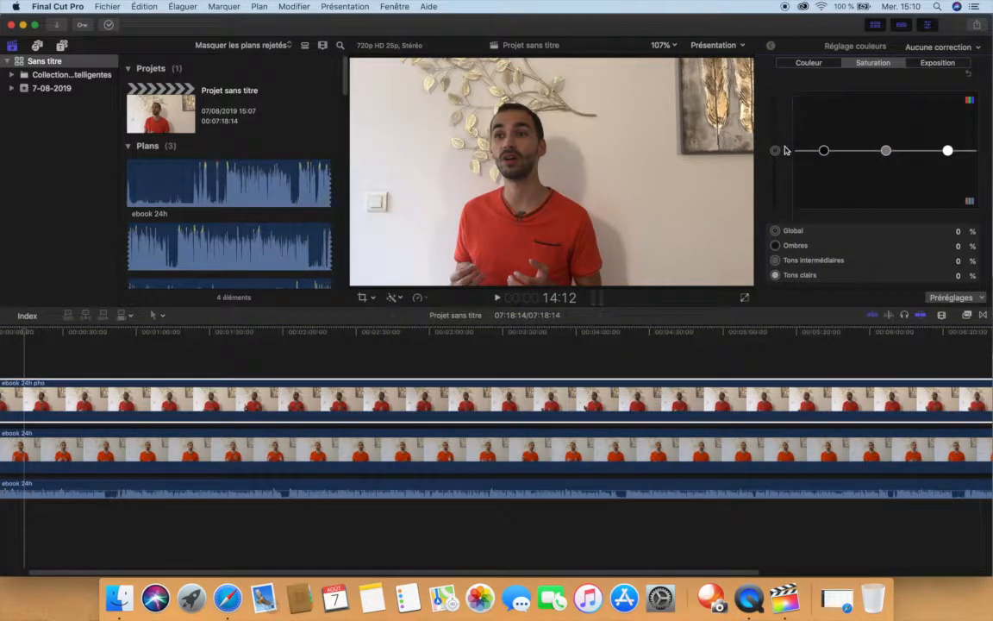
drag(775, 154, 824, 145)
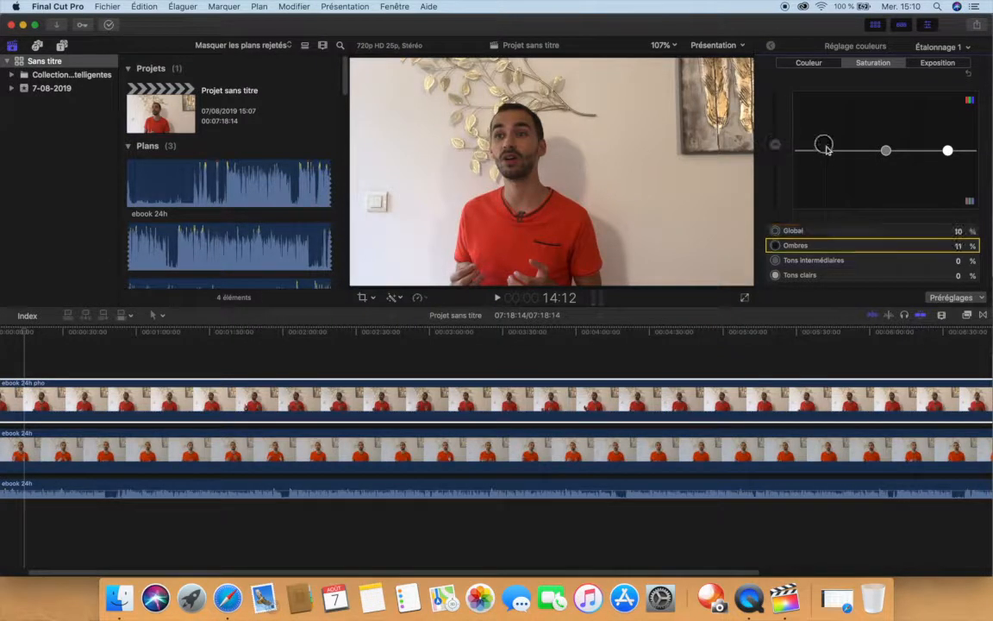
drag(887, 151, 887, 145)
drag(949, 151, 947, 145)
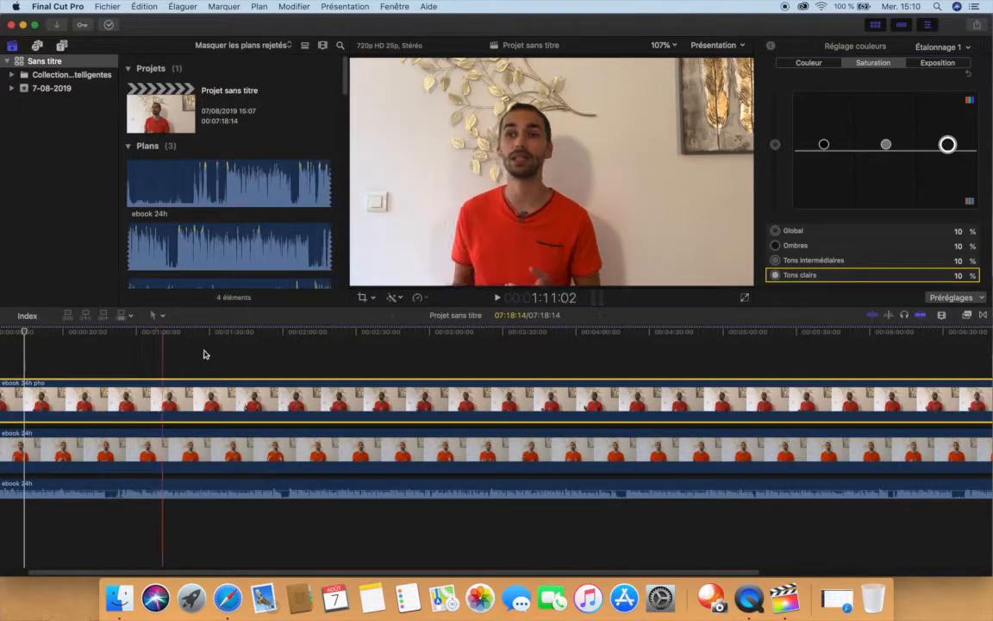
scroll(617, 332, right, 3)
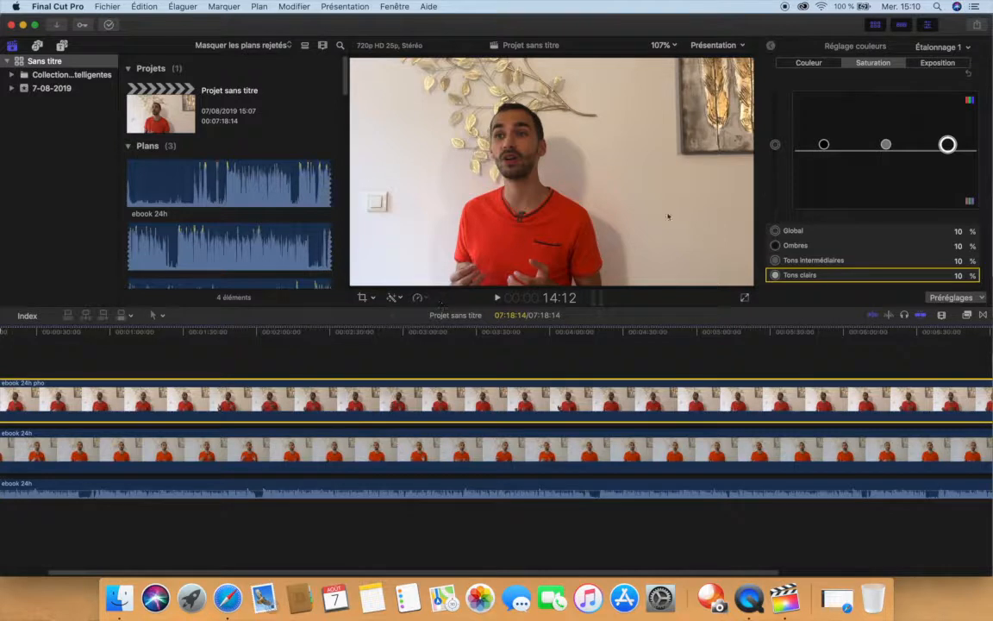
Step: Reduce the ebook 24h pho clip's global, shadow, midtone and highlight saturation to 7%
drag(824, 144, 778, 147)
click(824, 146)
drag(886, 144, 886, 150)
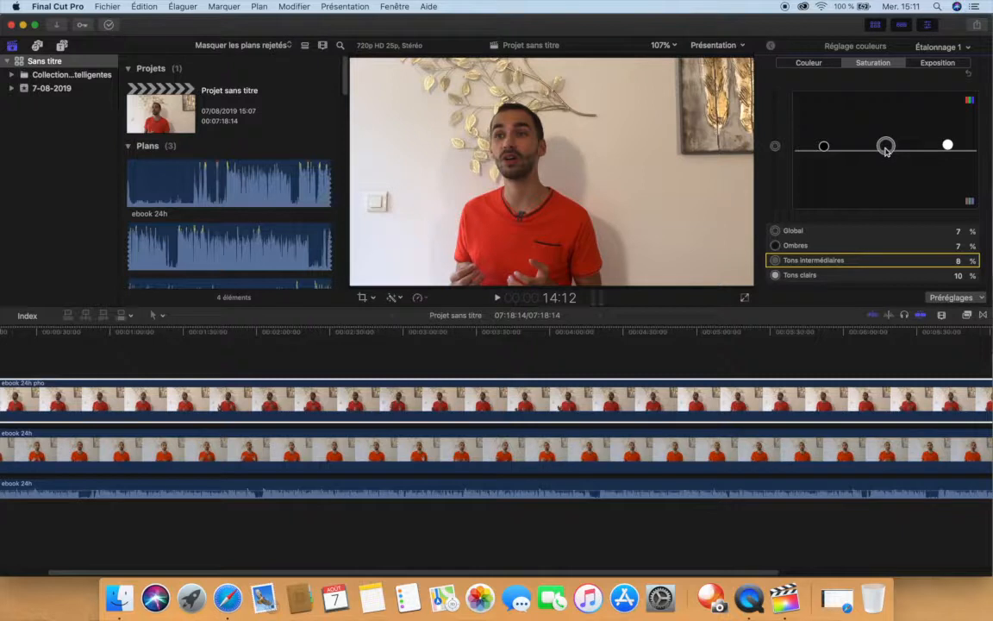
drag(946, 146, 946, 149)
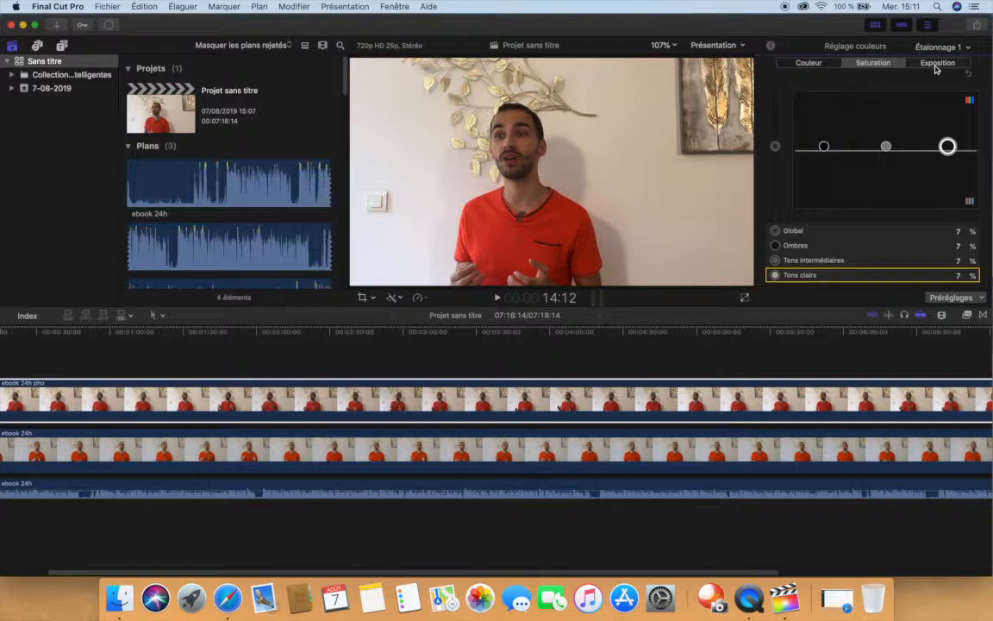
Step: Raise the clip's highlight exposure to 13% and return to its general video settings
click(936, 65)
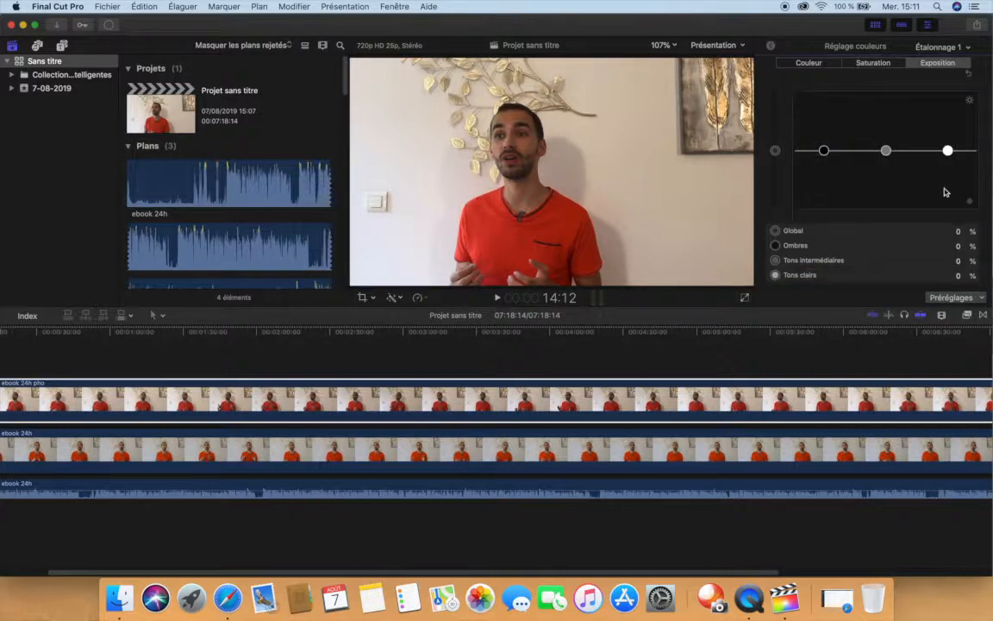
drag(948, 153, 948, 144)
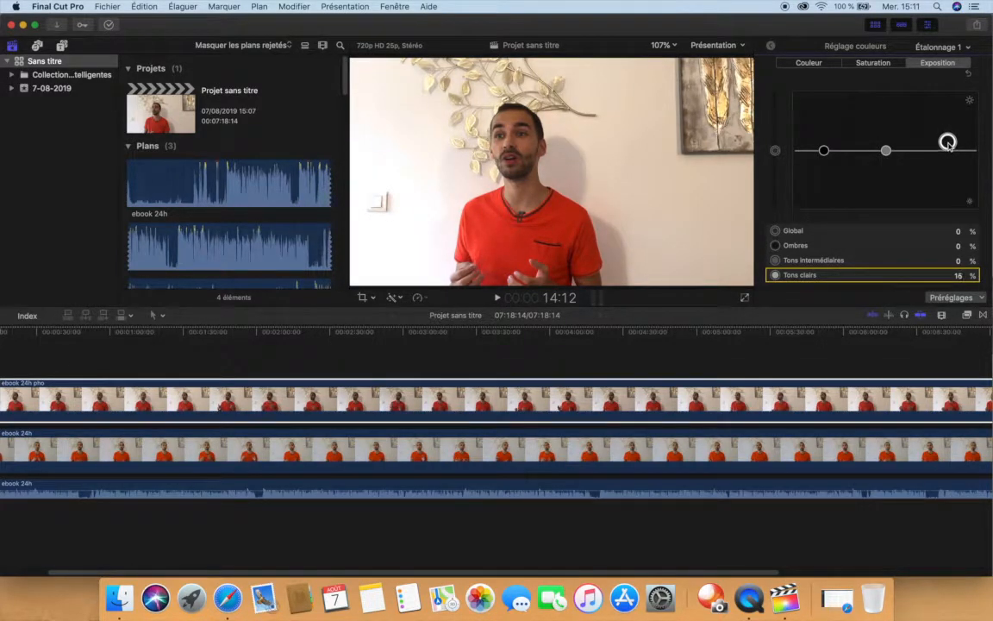
drag(948, 144, 947, 145)
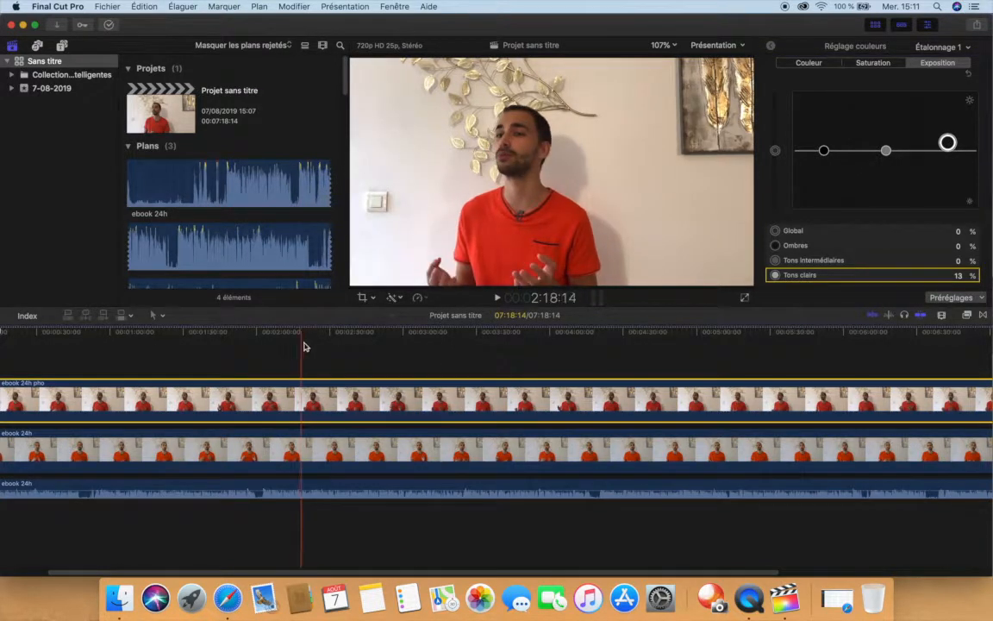
click(772, 49)
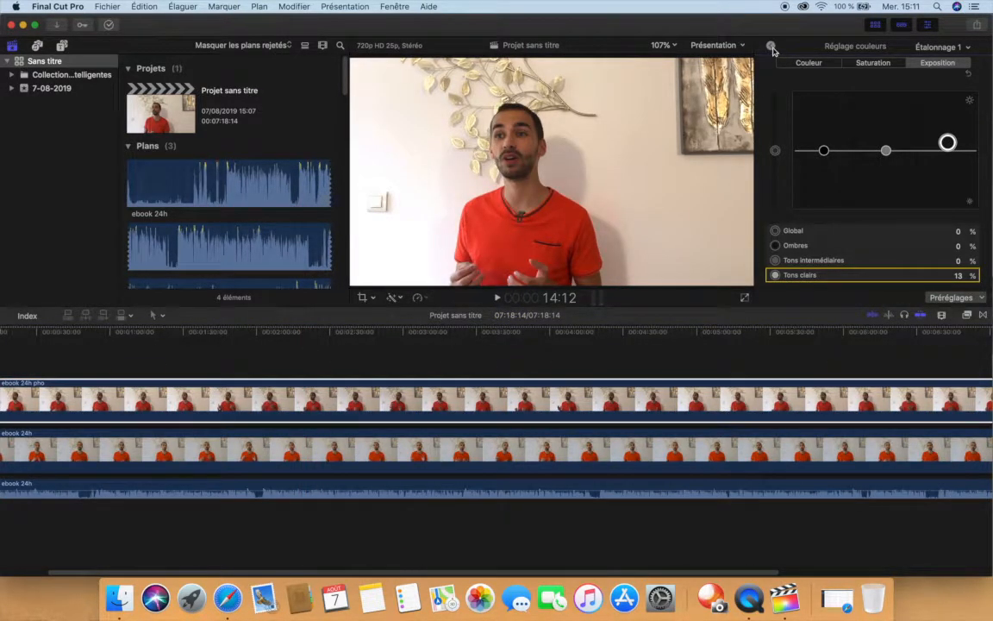
click(772, 49)
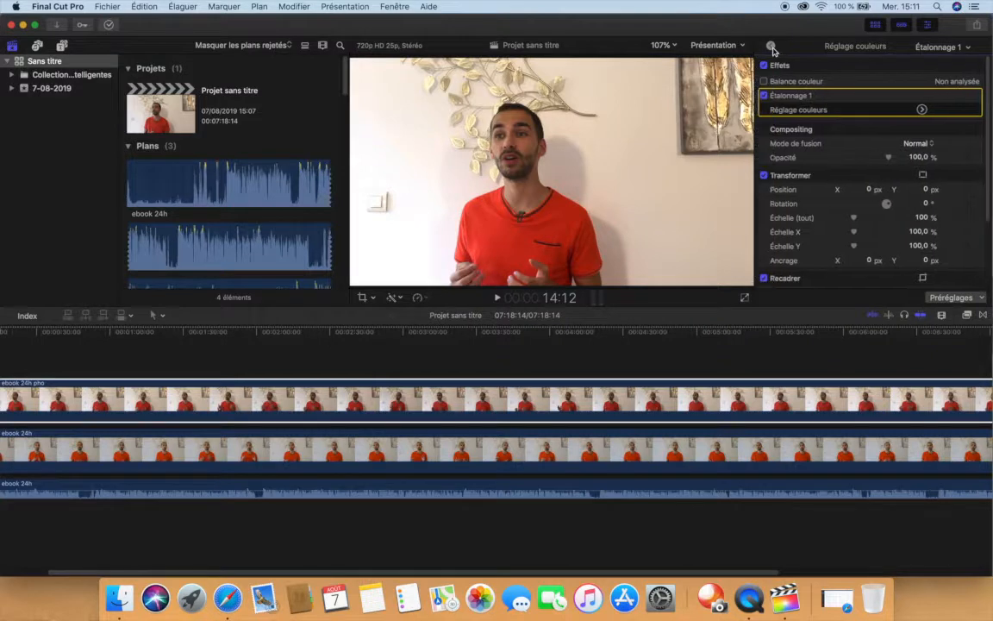
Step: Transform the ebook 24h pho image to 111.08% scale, positioned at X 70.9 px and Y 32.3 px
click(362, 297)
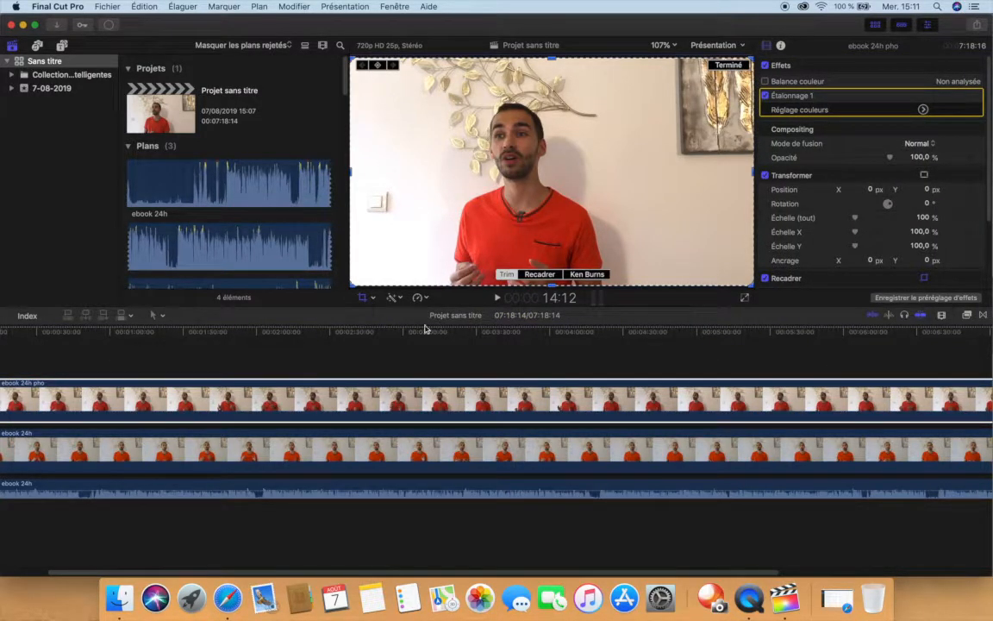
click(377, 299)
click(392, 310)
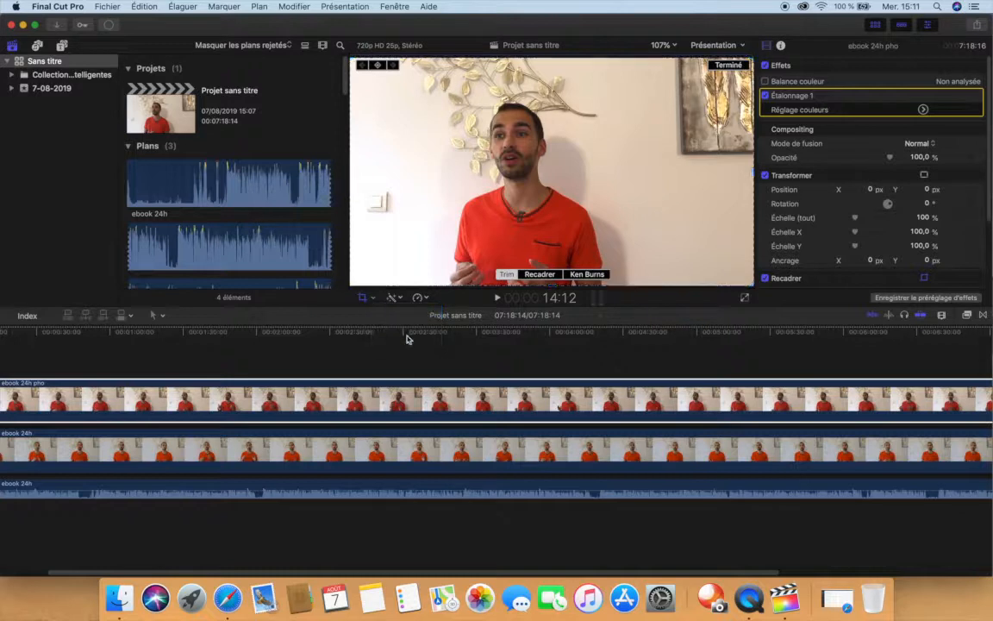
drag(351, 284, 338, 300)
drag(412, 246, 432, 238)
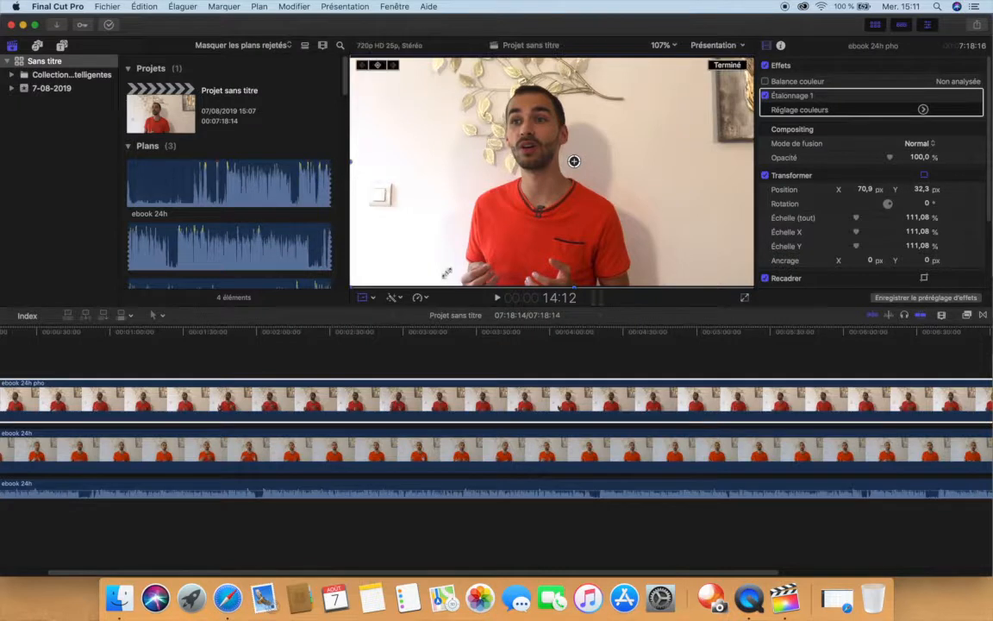
click(730, 65)
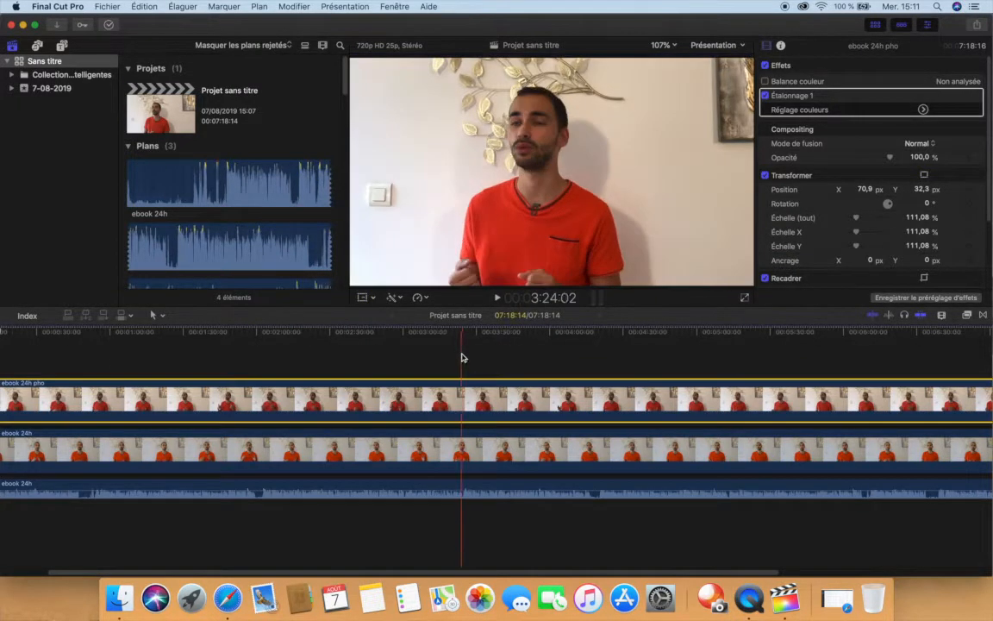
scroll(463, 357, left, 3)
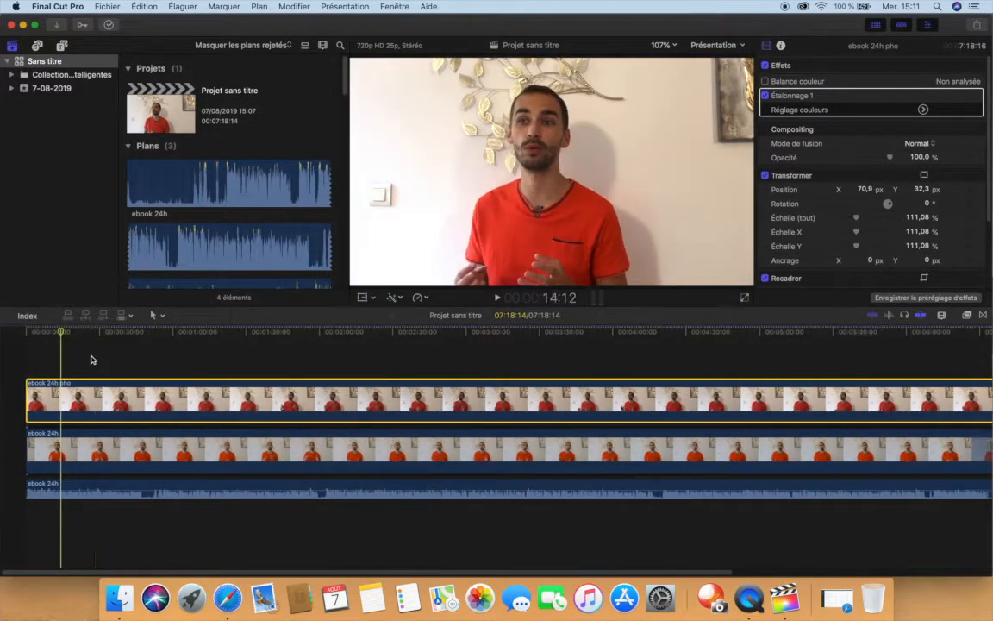
Step: Set the ebook 24h pho clip's opacity to 0% and select the ebook 24h clip beneath it
drag(891, 159, 827, 167)
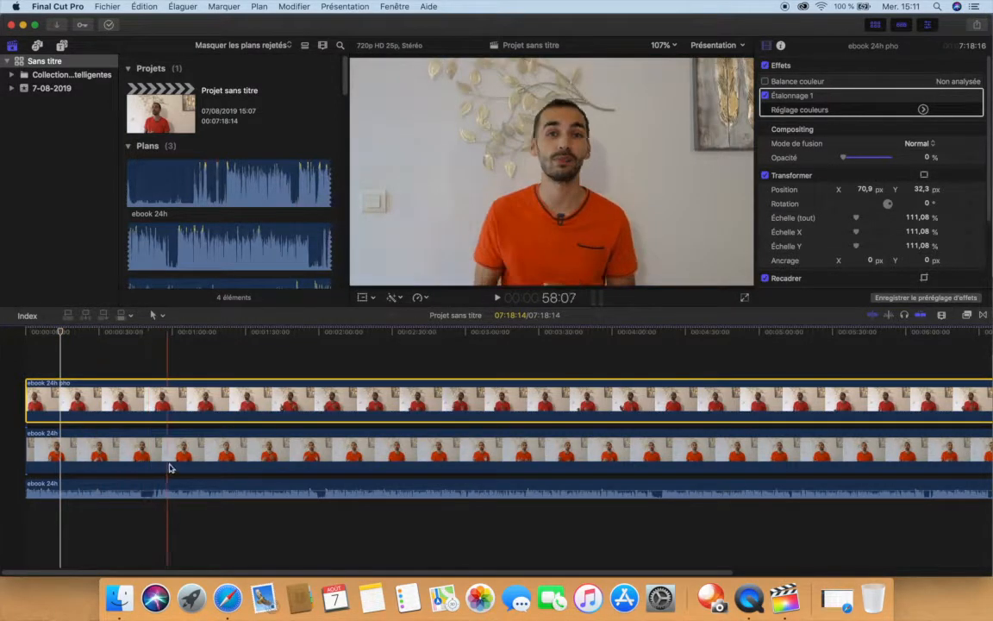
click(345, 450)
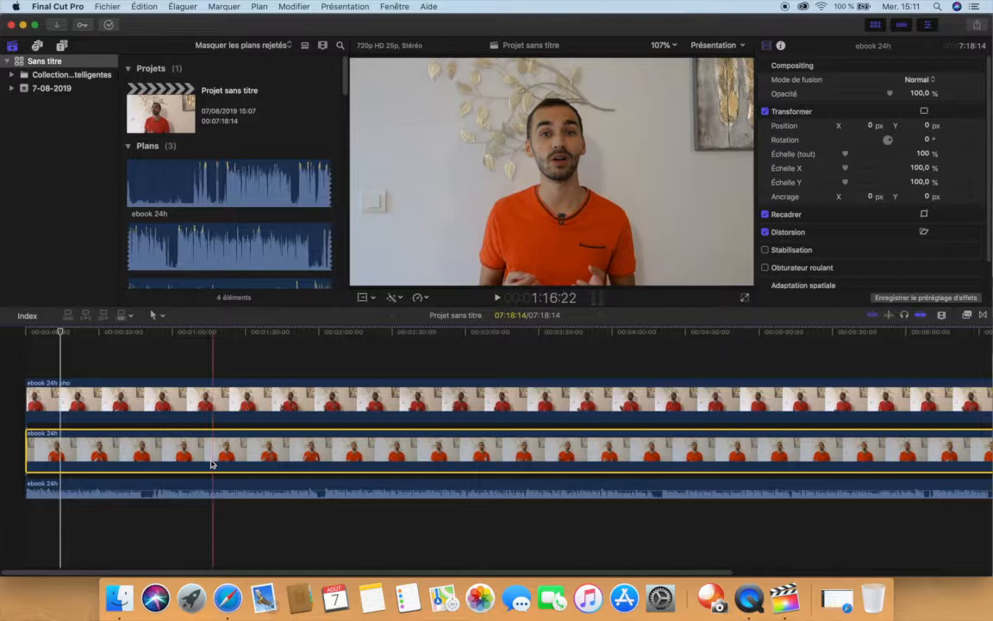
Step: Try automatic colour balance on the ebook 24h clip, toggling it on and off to compare the image
click(398, 298)
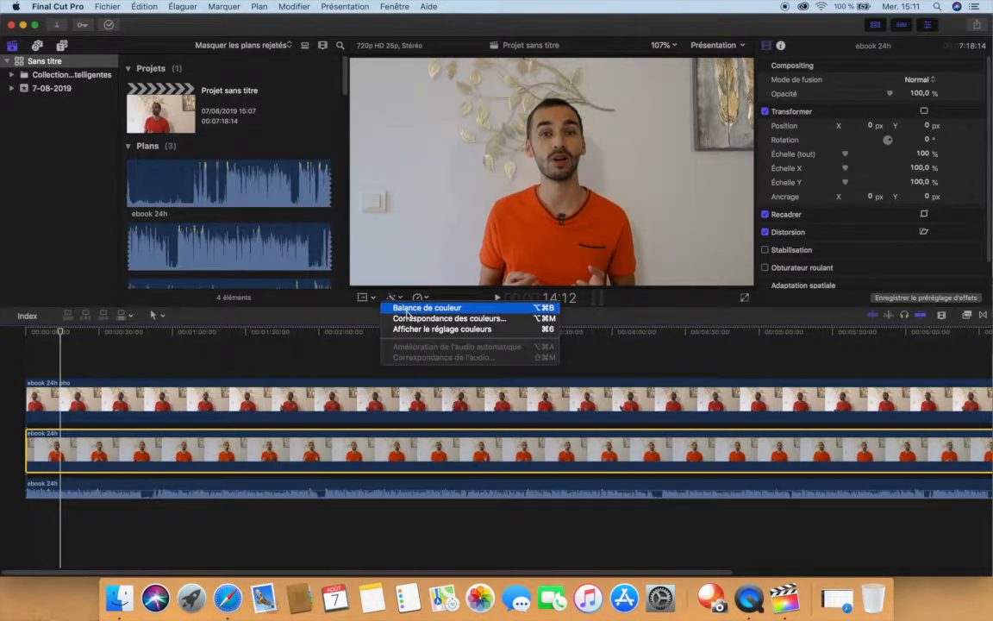
click(409, 315)
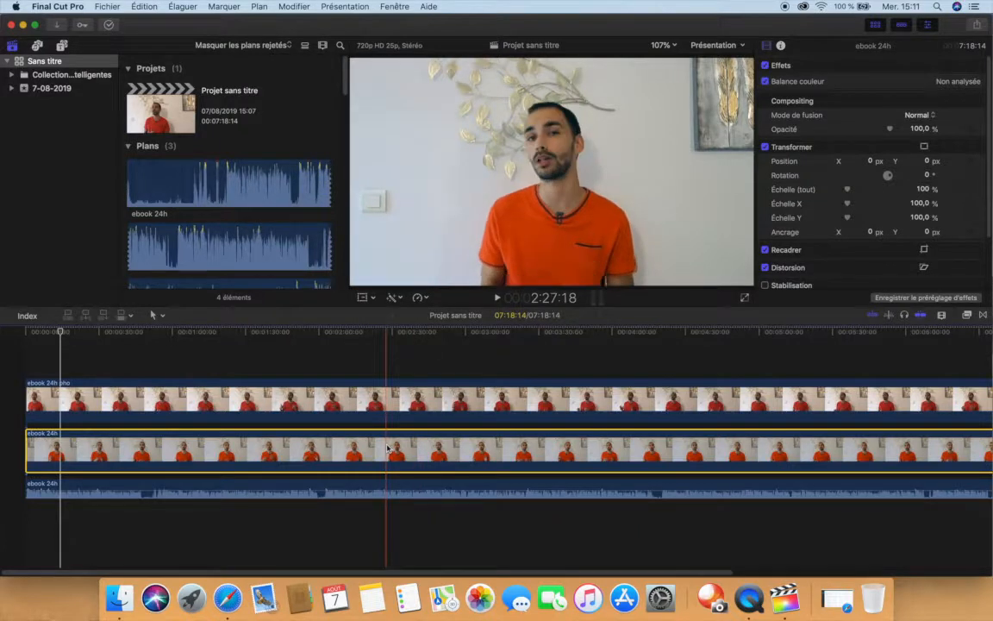
click(398, 298)
click(403, 308)
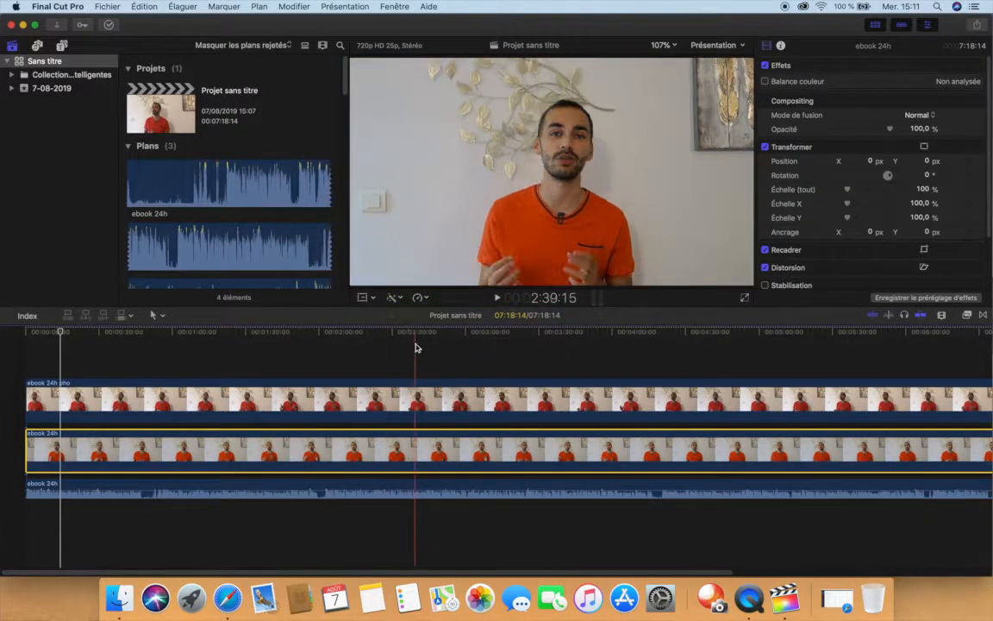
click(394, 298)
click(408, 310)
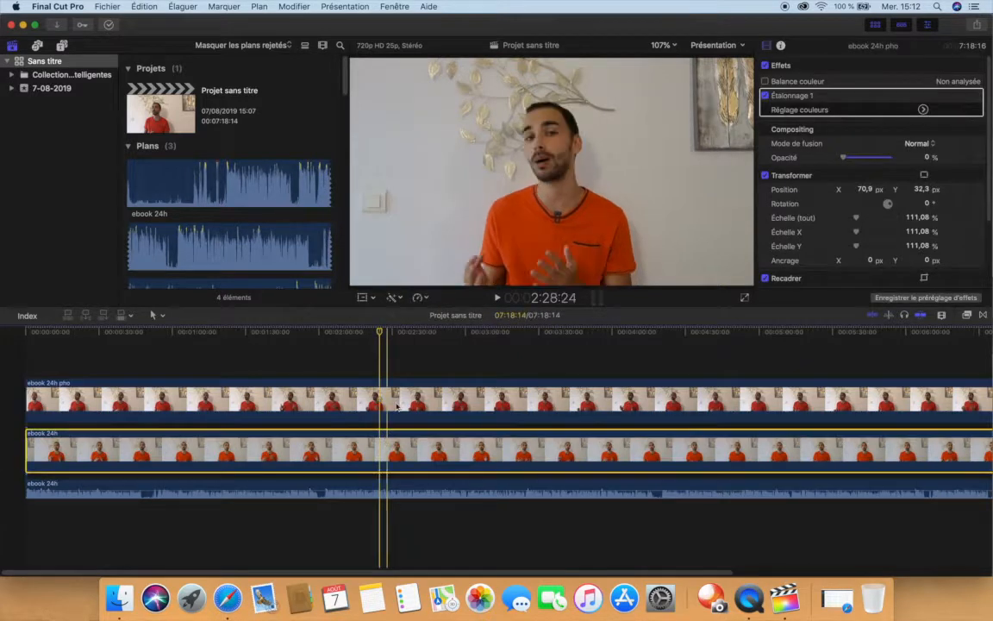
click(393, 299)
click(403, 312)
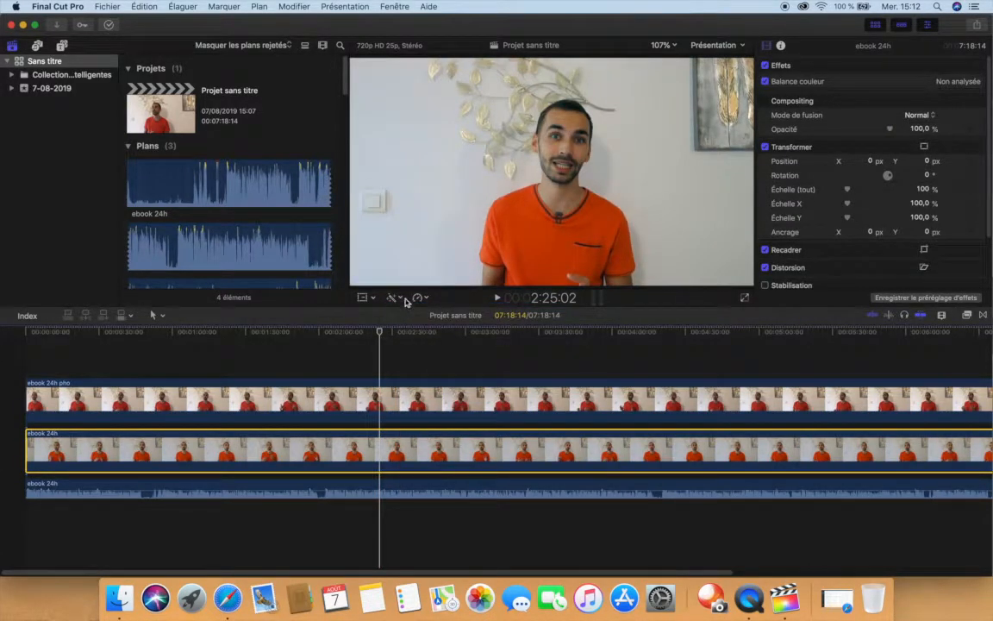
click(398, 298)
click(401, 310)
Step: Add a colour adjustment to the ebook 24h clip with saturation of 3% global, 2% shadows, 1% midtones and 3% highlights
click(39, 374)
click(99, 445)
click(399, 298)
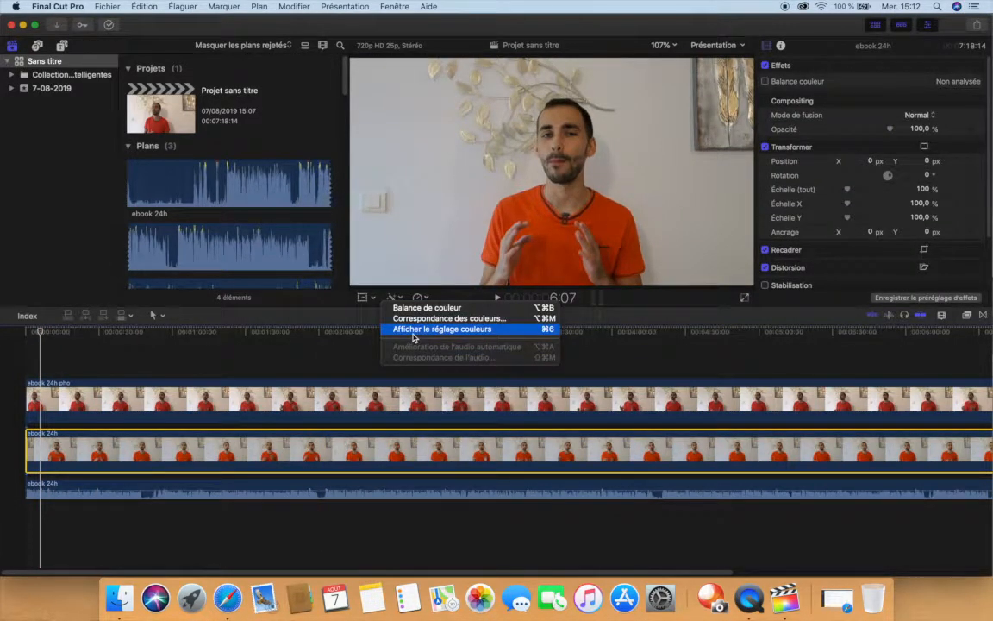
click(521, 330)
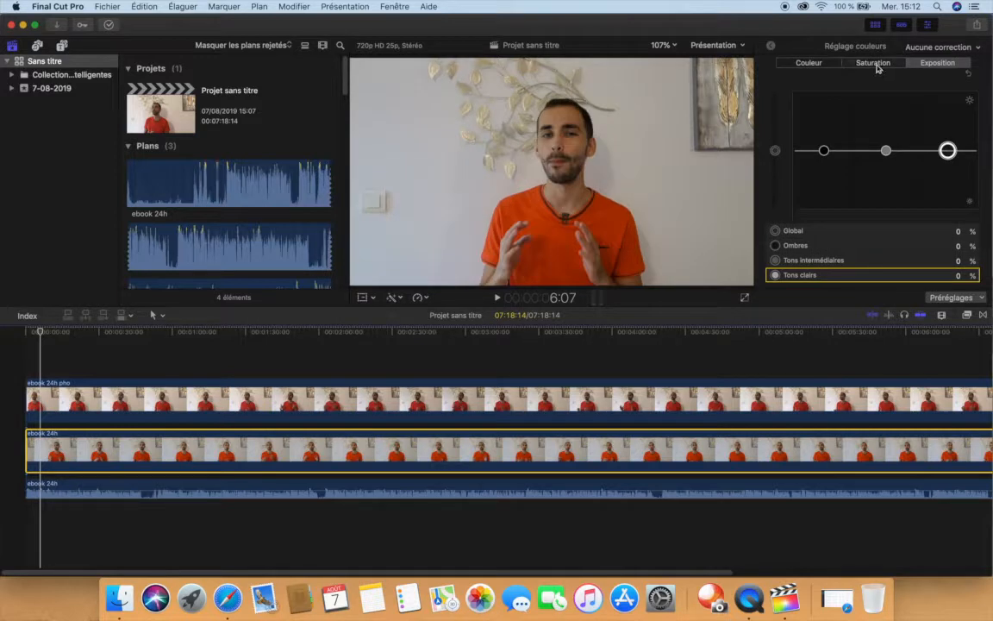
click(874, 63)
mouse_move(824, 151)
mouse_down()
mouse_move(779, 149)
mouse_move(825, 151)
mouse_up()
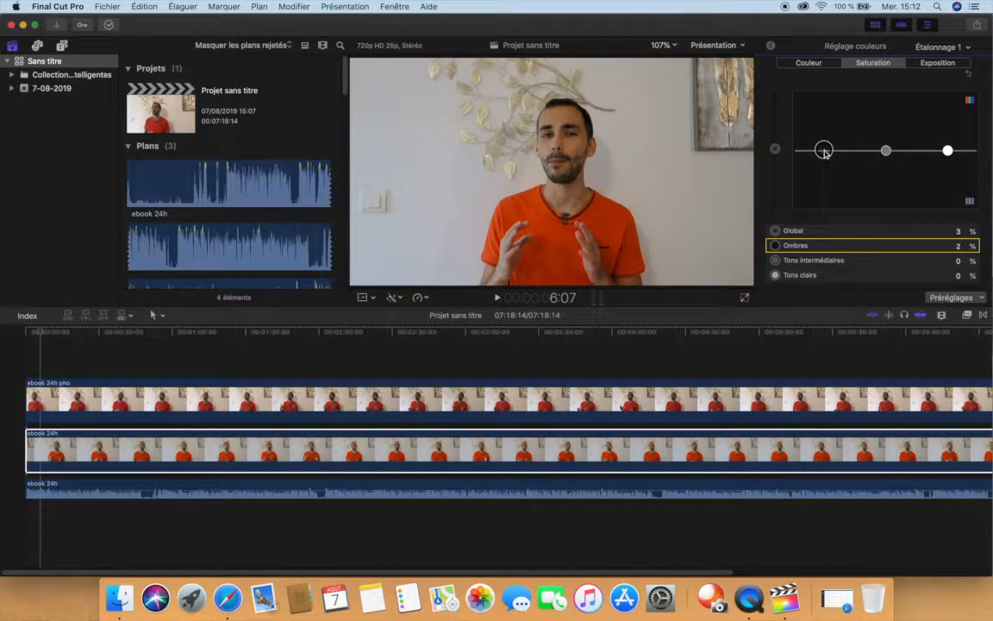
drag(824, 151, 825, 152)
click(888, 151)
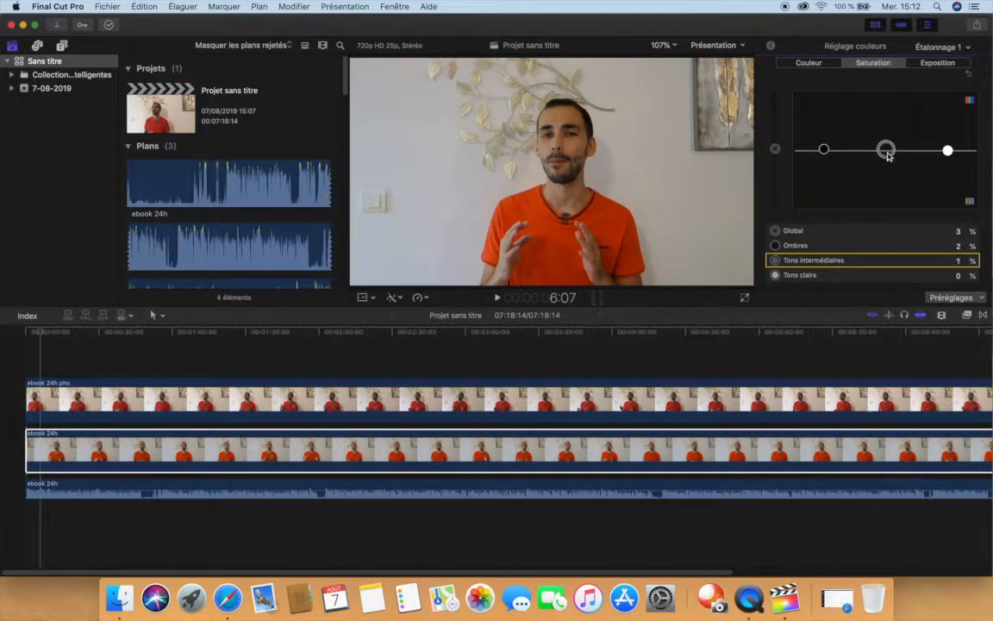
drag(948, 150, 947, 150)
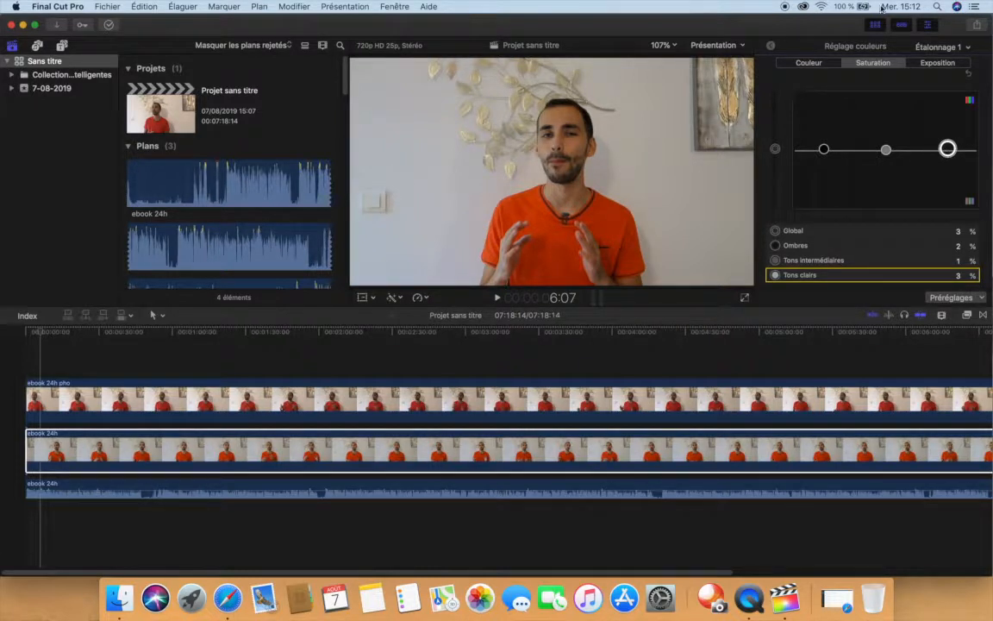
Step: Raise the ebook 24h clip's highlight exposure to 20% and its global saturation to 4%
click(934, 63)
drag(948, 151, 948, 139)
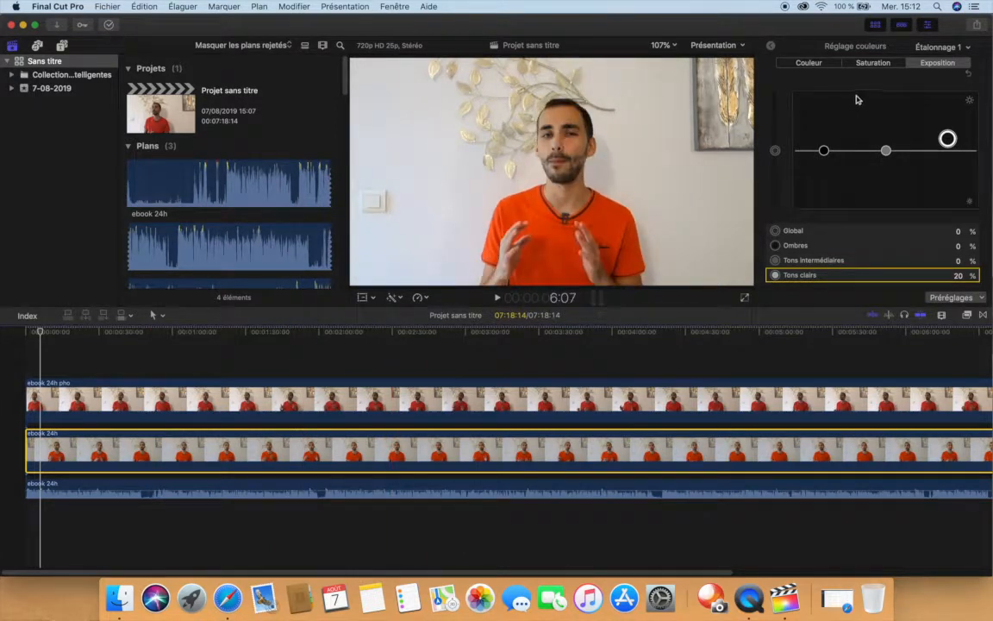
click(873, 62)
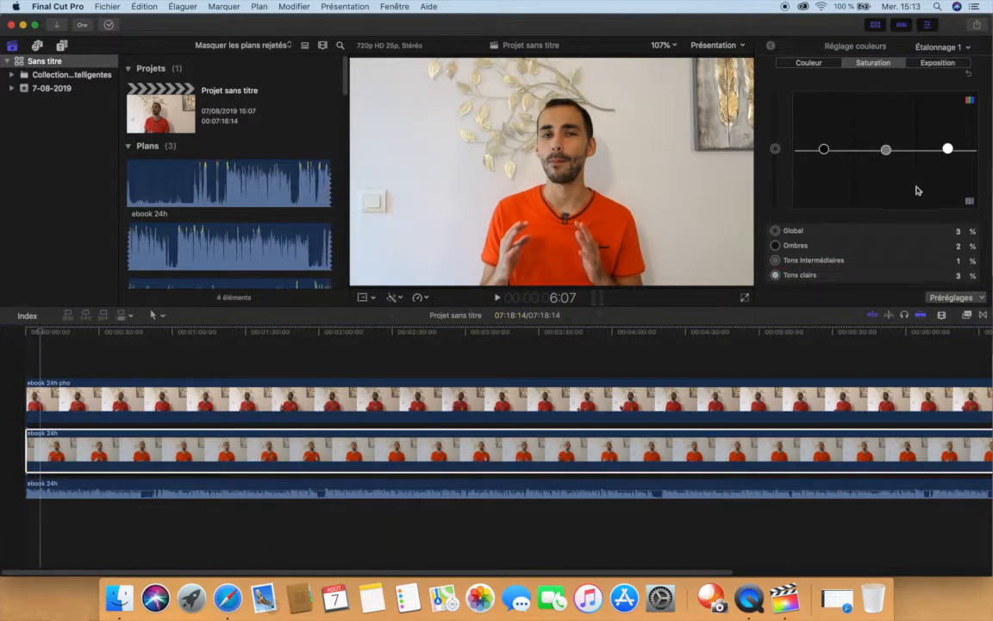
click(774, 150)
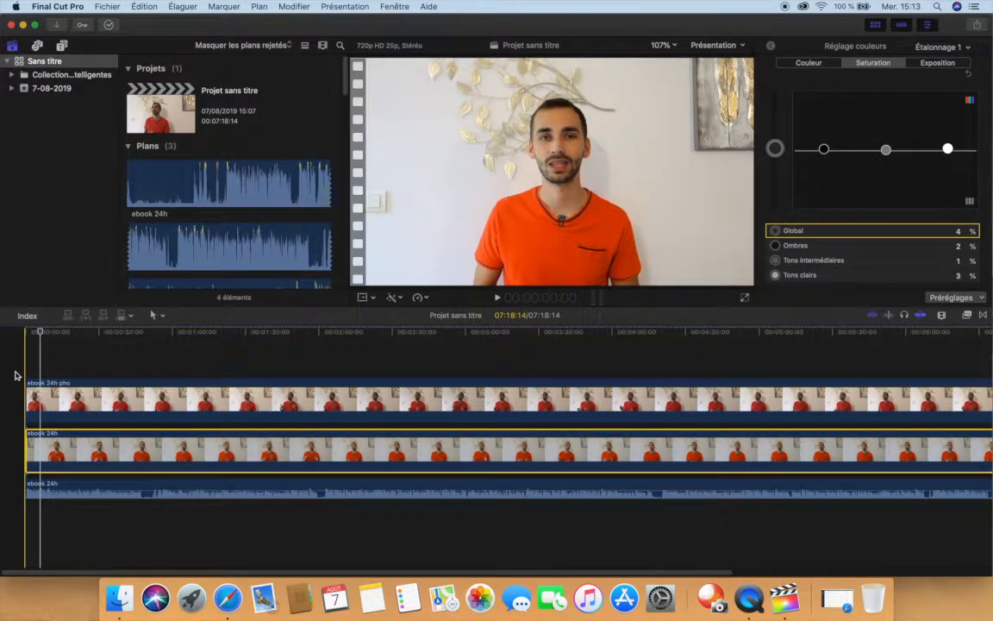
click(770, 45)
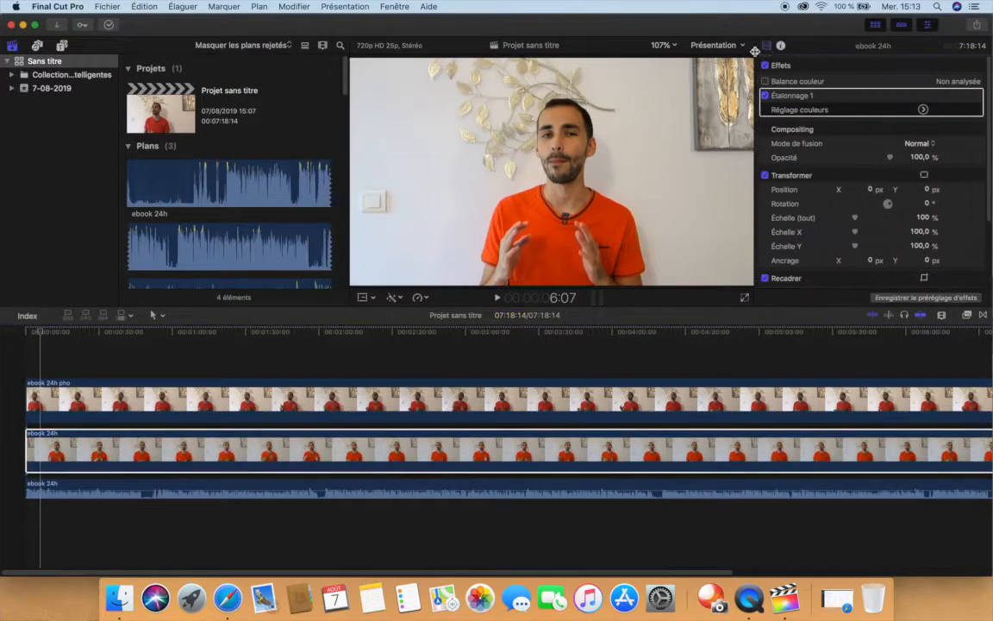
Step: Locate the first pause in the recording and split both camera clips and the audio track at 47:24
click(494, 470)
click(49, 356)
click(15, 362)
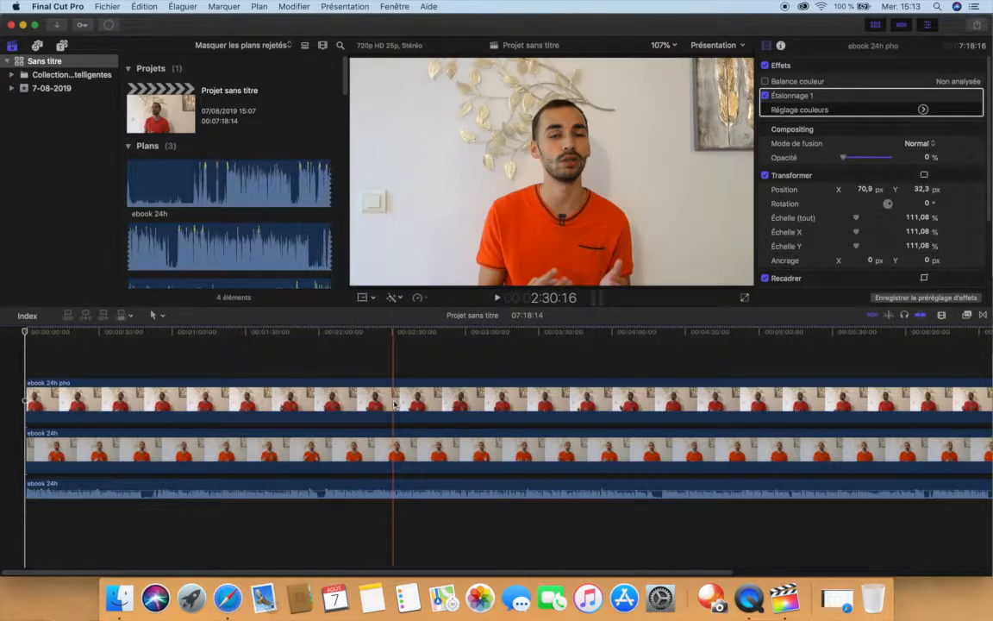
scroll(337, 452, right, 2)
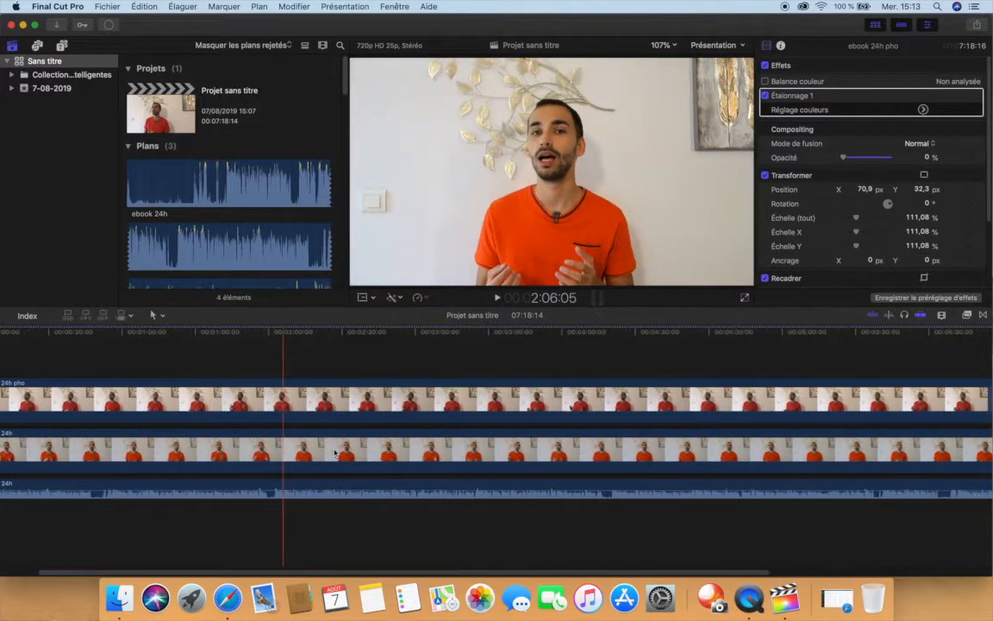
scroll(334, 453, right, 4)
scroll(334, 450, left, 5)
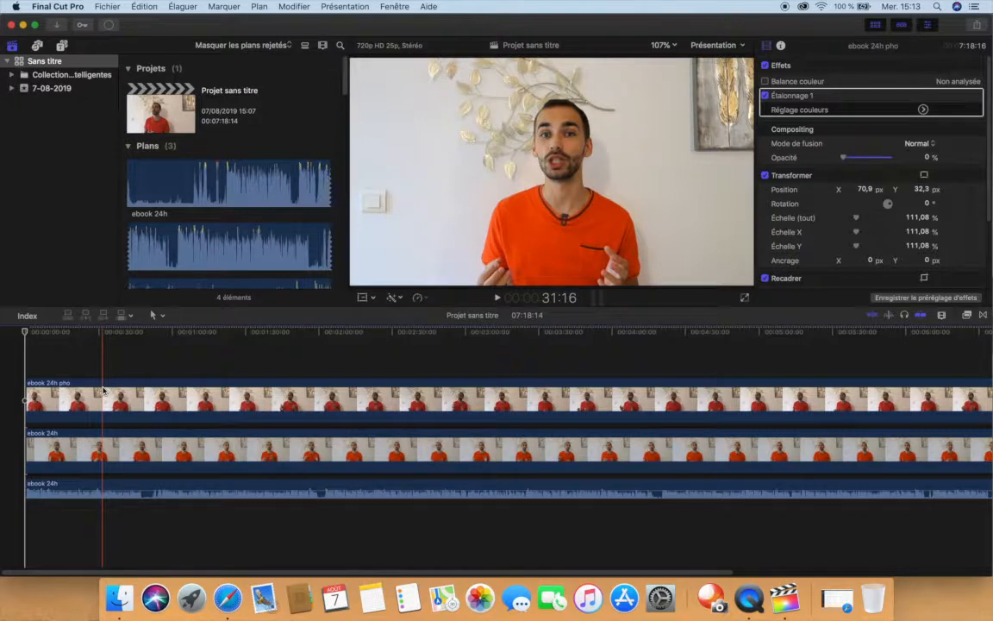
click(139, 351)
key(space)
drag(139, 351, 149, 484)
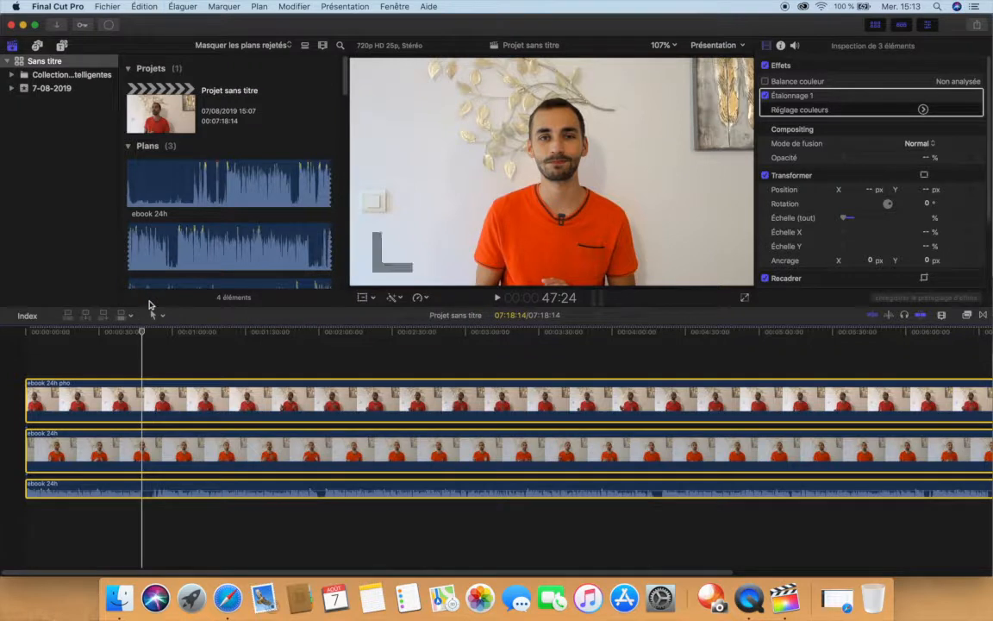
key(super+b)
Step: Split all three tracks again at 53:17 and delete the short section between the two cuts
click(158, 378)
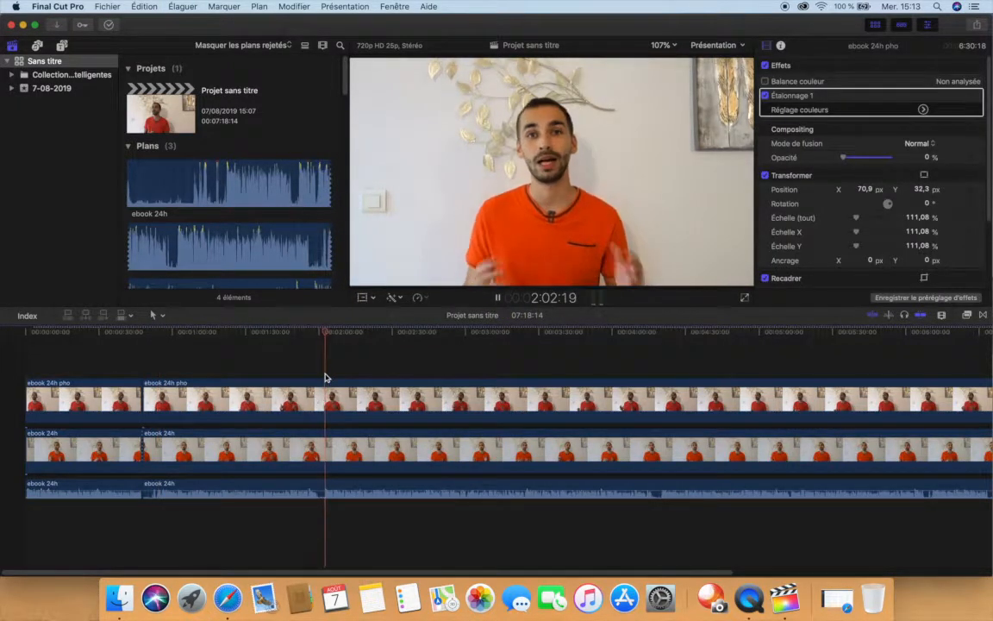
click(159, 377)
click(194, 411)
super+click(195, 450)
super+click(196, 493)
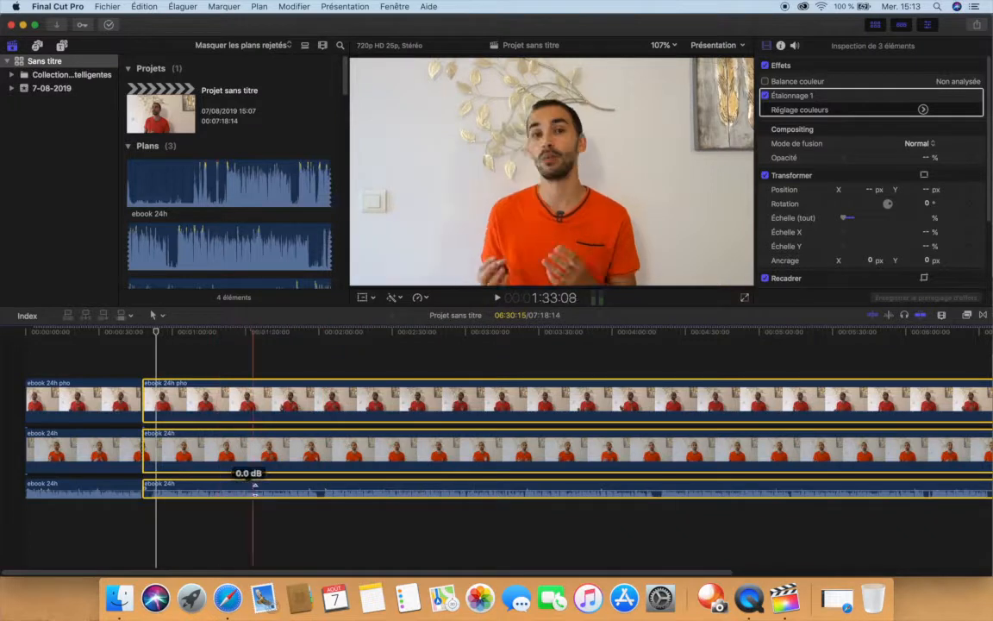
key(super+b)
key(BackSpace)
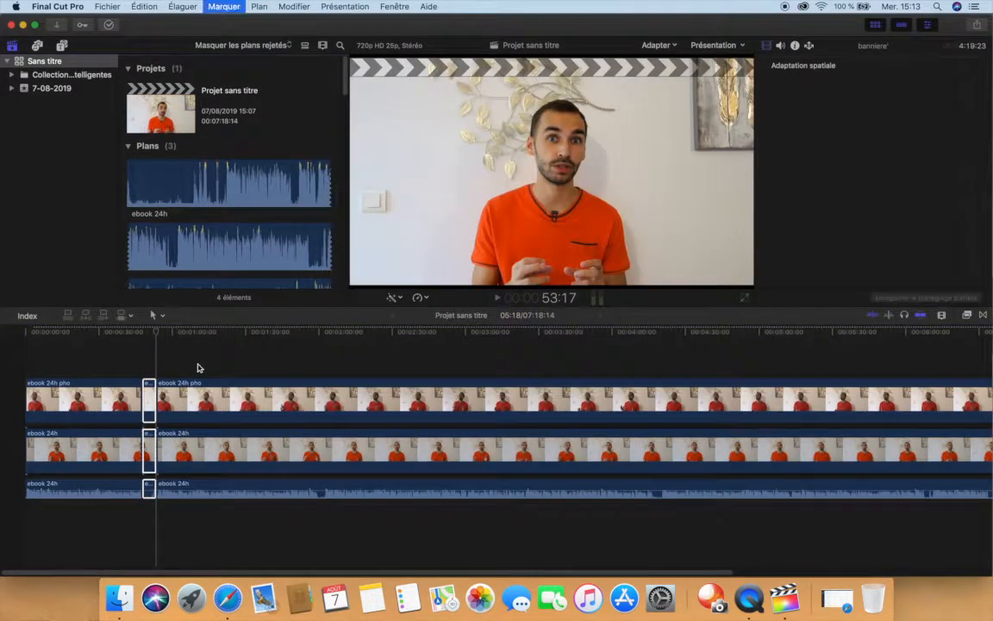
key(BackSpace)
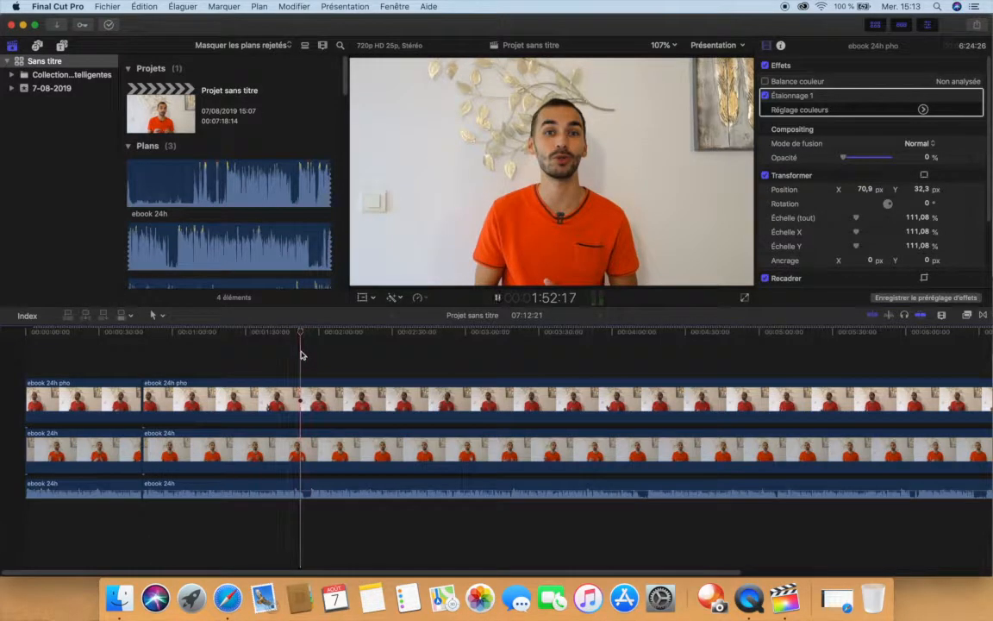
Step: Split both camera clips and the audio track at the pause at 1:54:03
key(space)
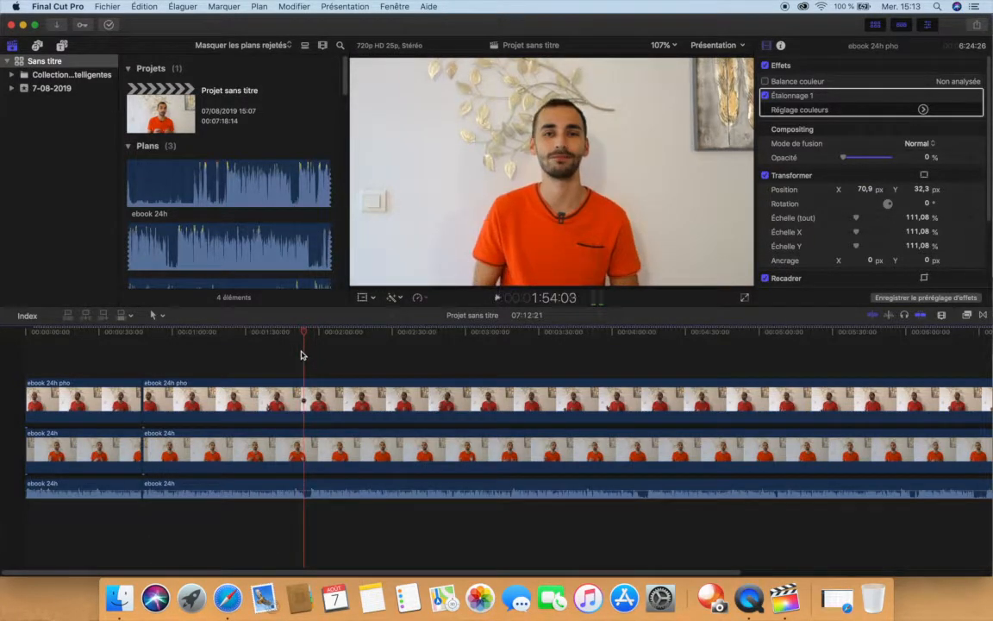
click(319, 398)
super+click(314, 488)
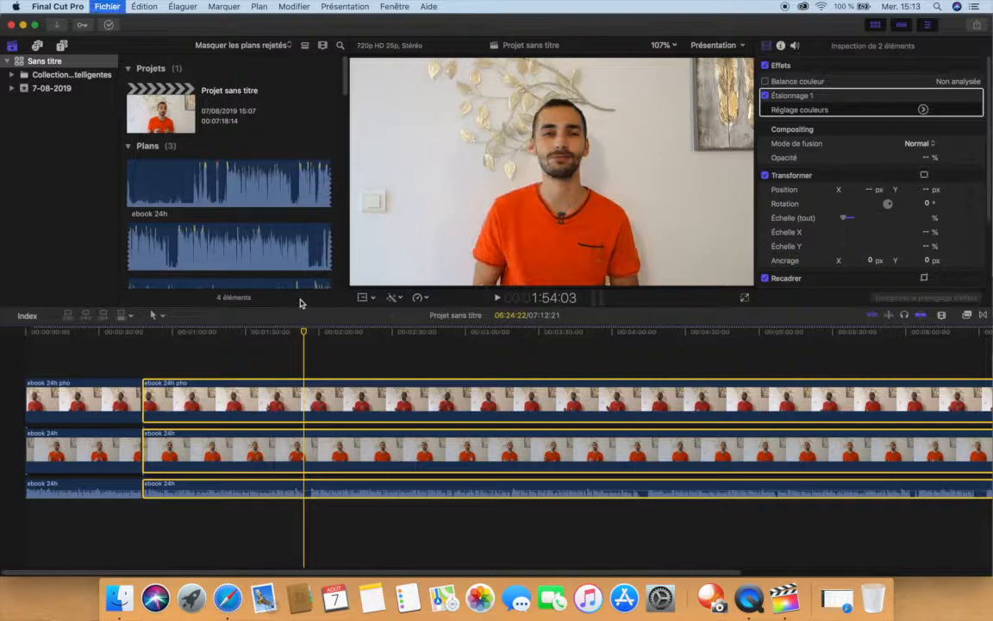
key(super+n)
click(625, 229)
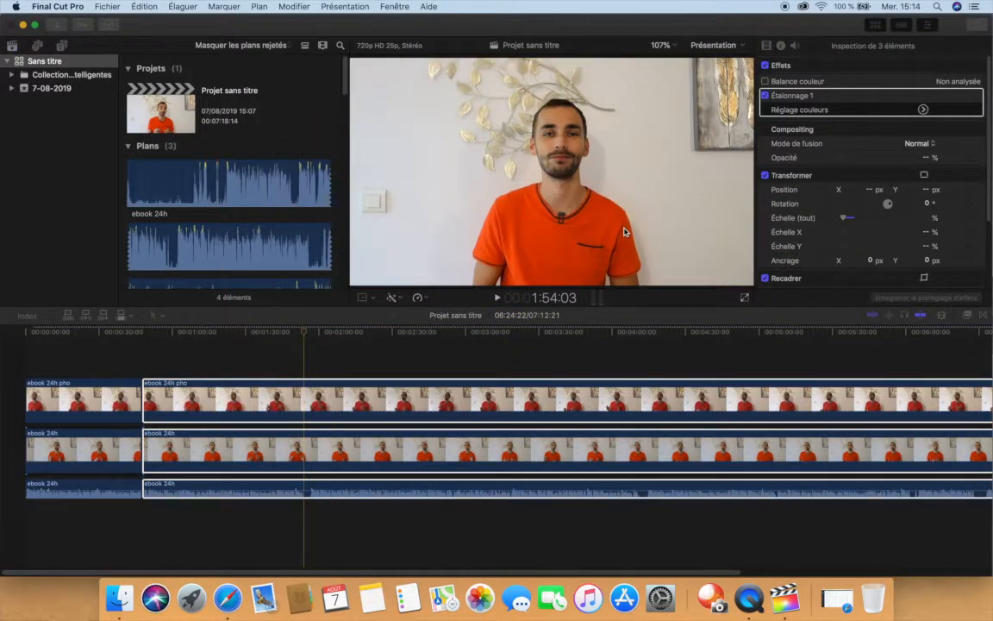
key(super+b)
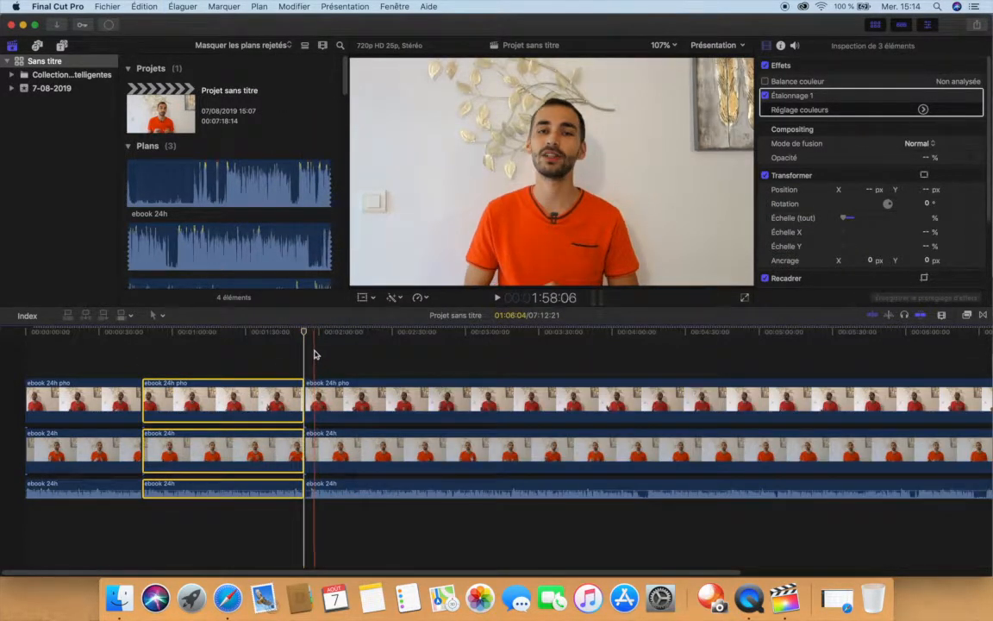
Step: Split all three tracks at 1:56:20 and remove the section between 1:54:03 and this cut
click(311, 350)
click(333, 405)
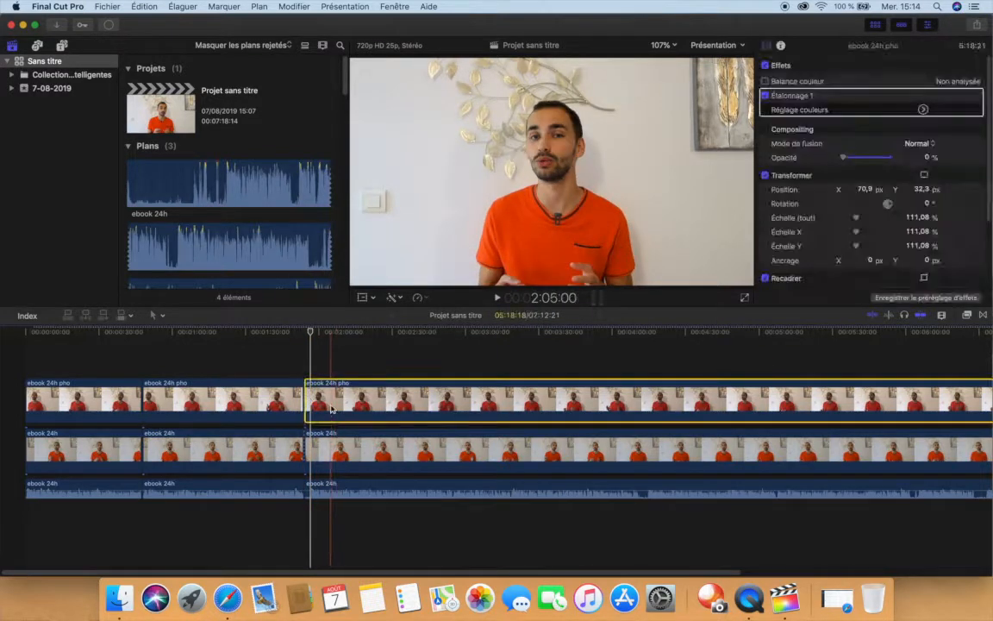
super+click(331, 464)
super+click(331, 486)
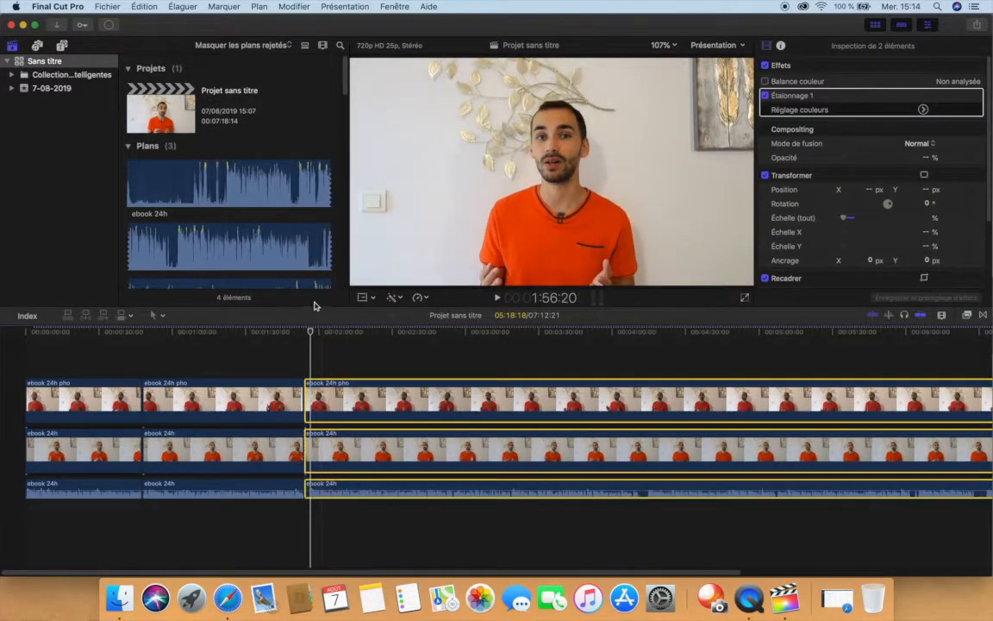
key(super+b)
key(Delete)
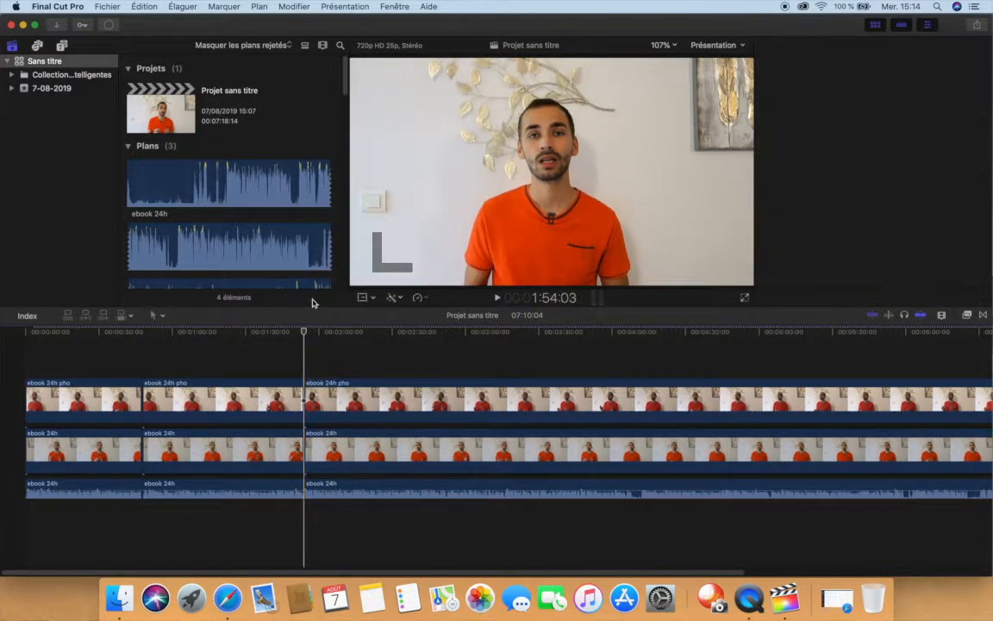
Step: Find the next pause by playing the recording and split both camera clips and the audio at about 4:08
scroll(477, 361, right, 5)
scroll(477, 361, right, 1)
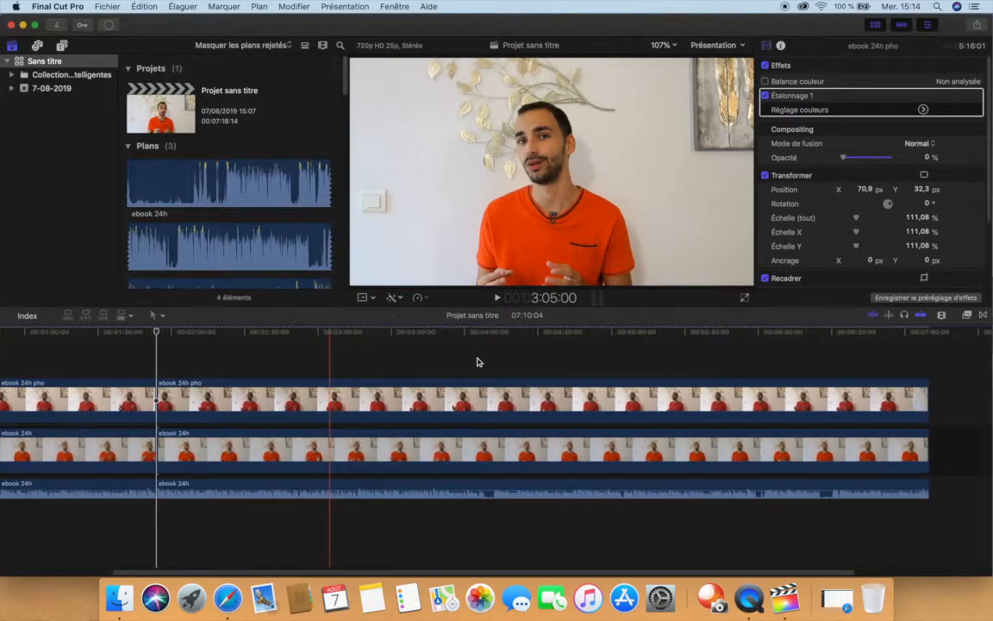
click(483, 346)
key(space)
key(space)
key(space)
key(space)
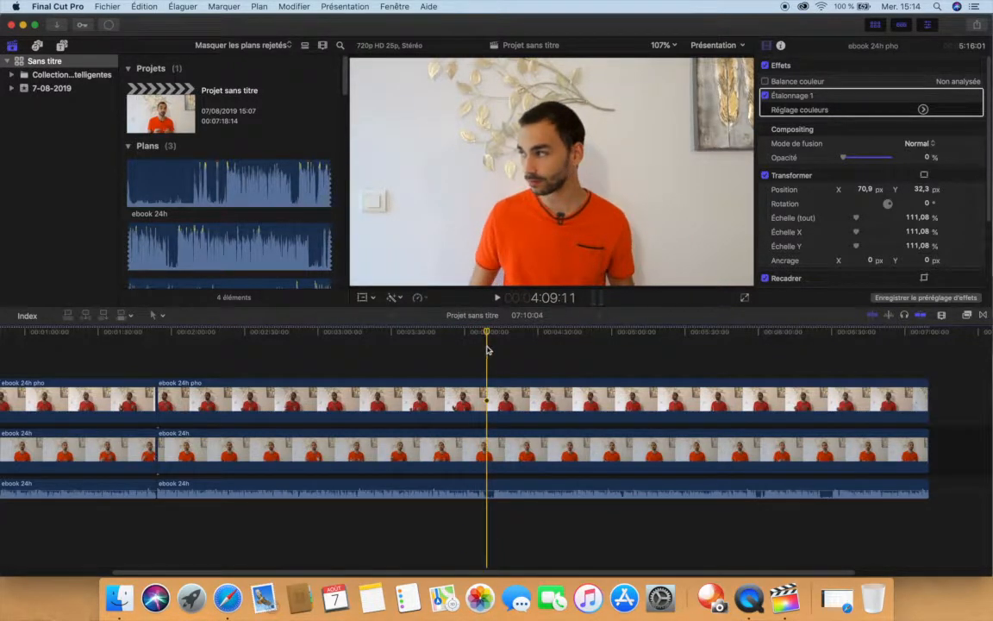
click(486, 333)
click(496, 404)
super+click(503, 466)
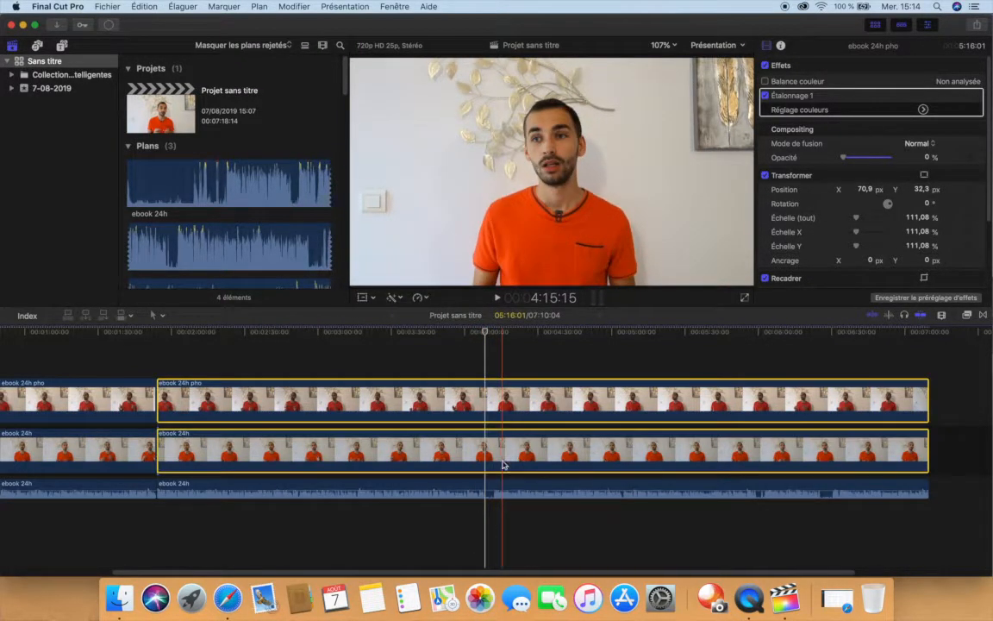
key(super+b)
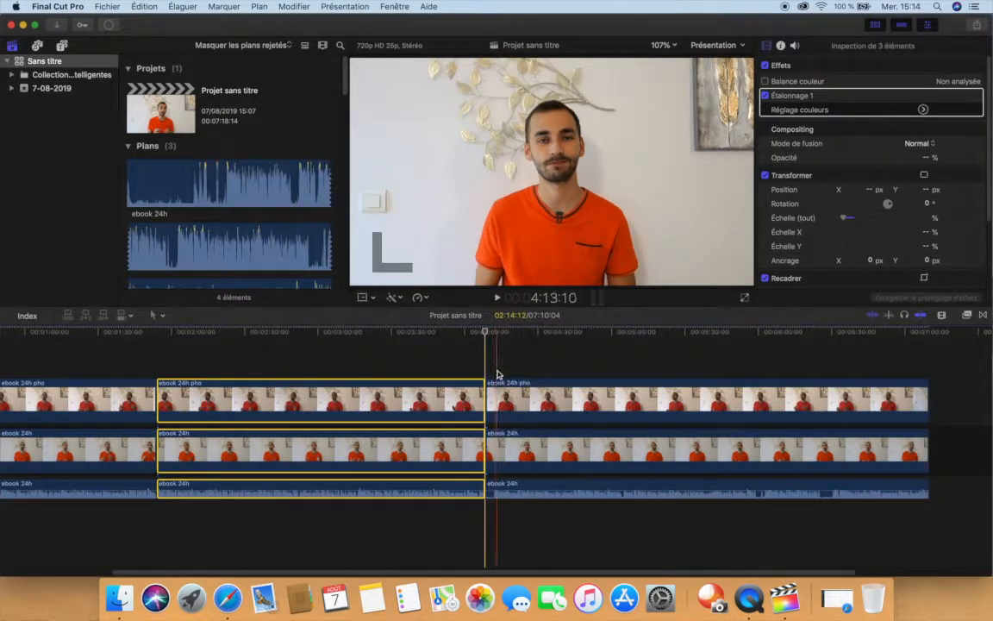
Step: Split all three tracks at 4:12:11 and delete the short section between the previous cut and this one
click(497, 364)
click(501, 404)
super+click(511, 450)
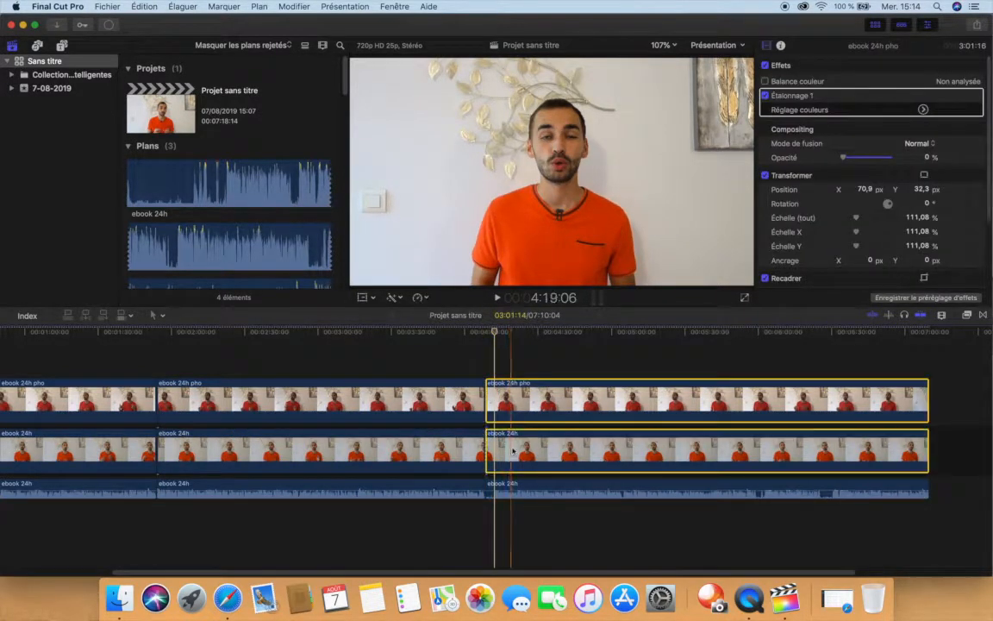
super+click(510, 488)
key(super+b)
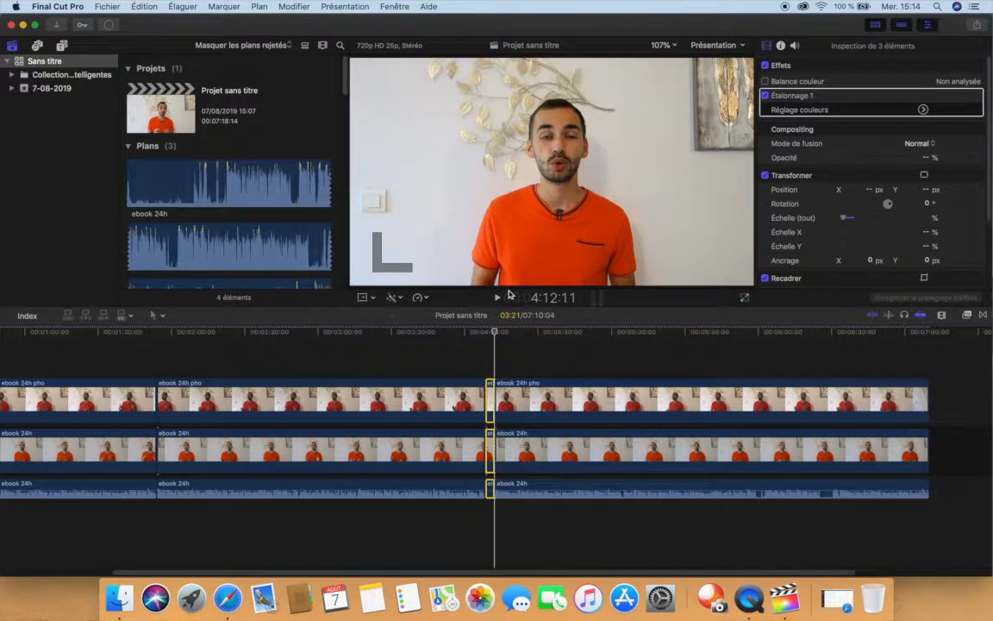
key(BackSpace)
Step: Find the next pause by playing the recording and split both camera clips and the audio at 5:55:14
scroll(593, 364, right, 1)
scroll(593, 364, right, 1)
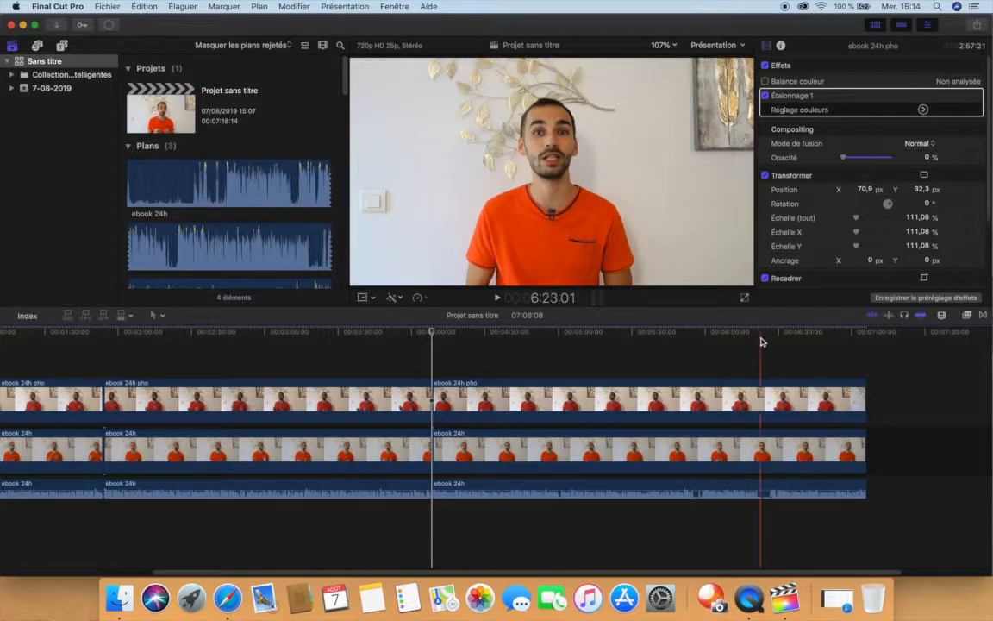
click(695, 343)
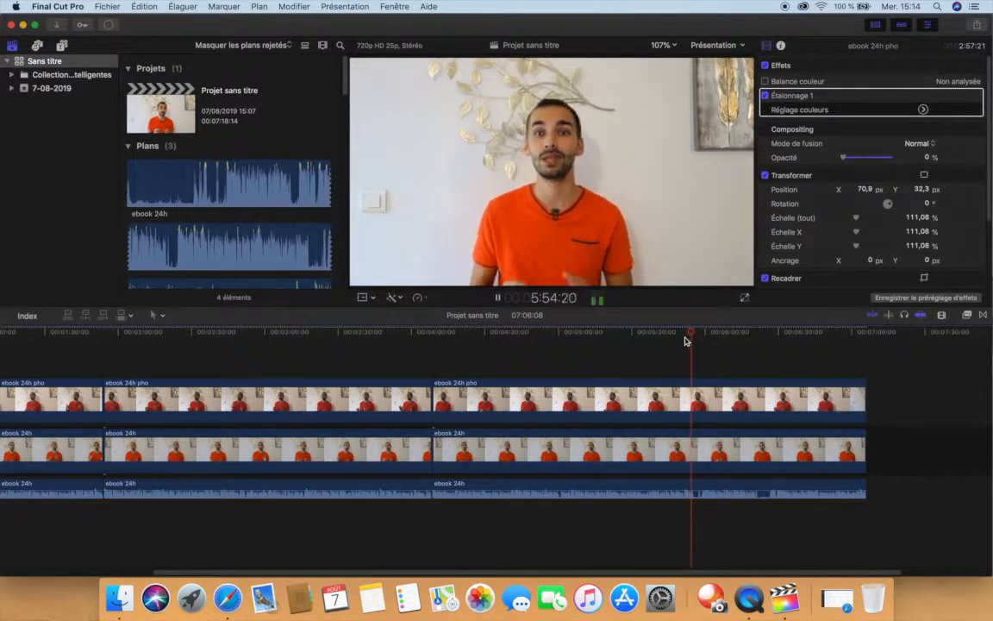
click(701, 399)
super+click(700, 452)
super+click(707, 488)
click(694, 341)
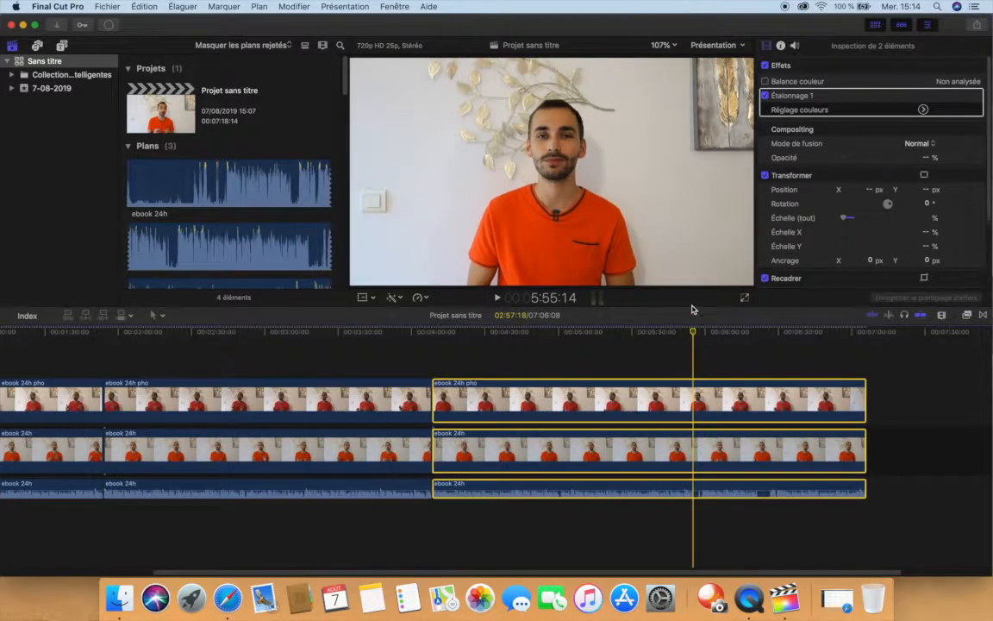
key(super+b)
Step: Split all three tracks at about 6:29, where speech resumes, and delete the section from 5:55:14 to this cut
click(773, 414)
click(770, 369)
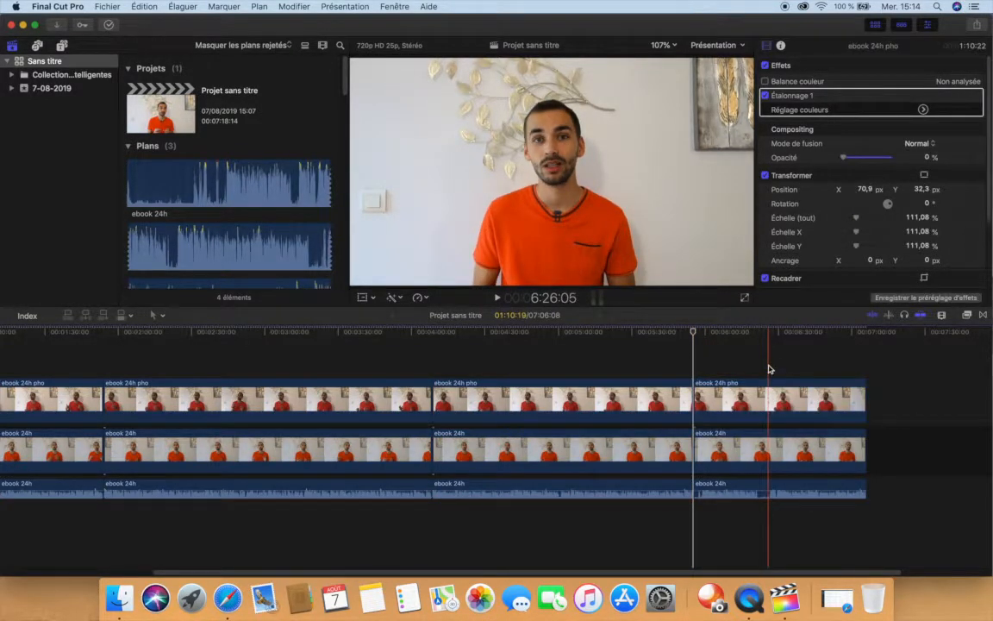
click(770, 369)
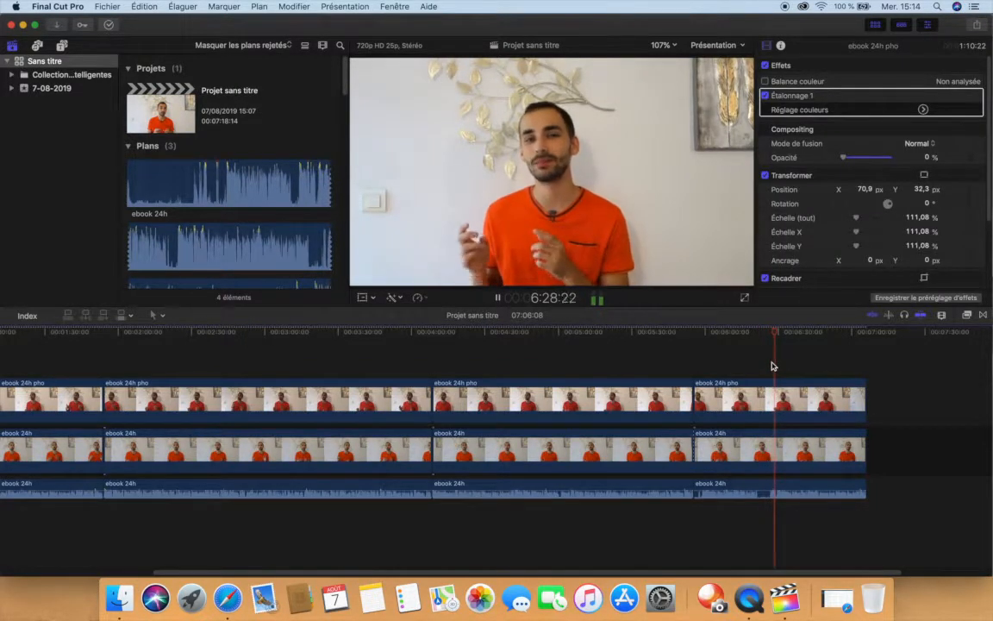
click(791, 412)
super+click(785, 447)
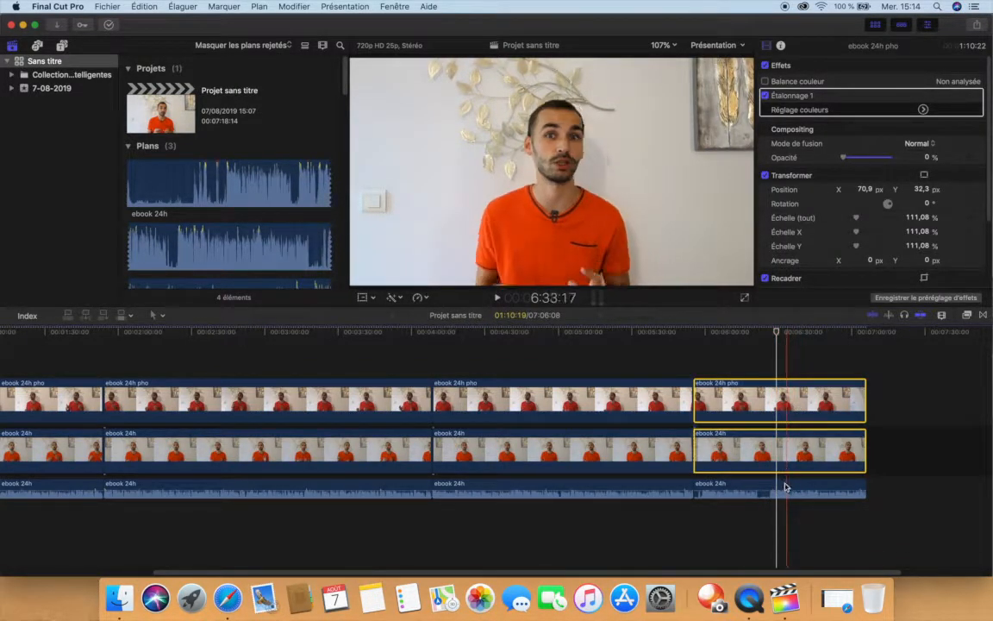
super+click(785, 488)
key(super+b)
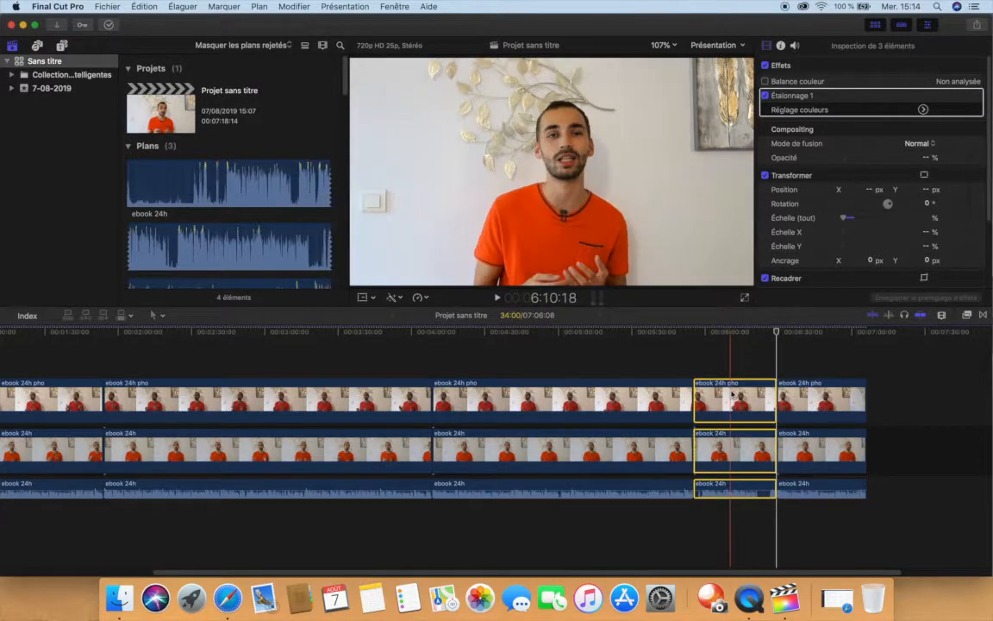
key(Delete)
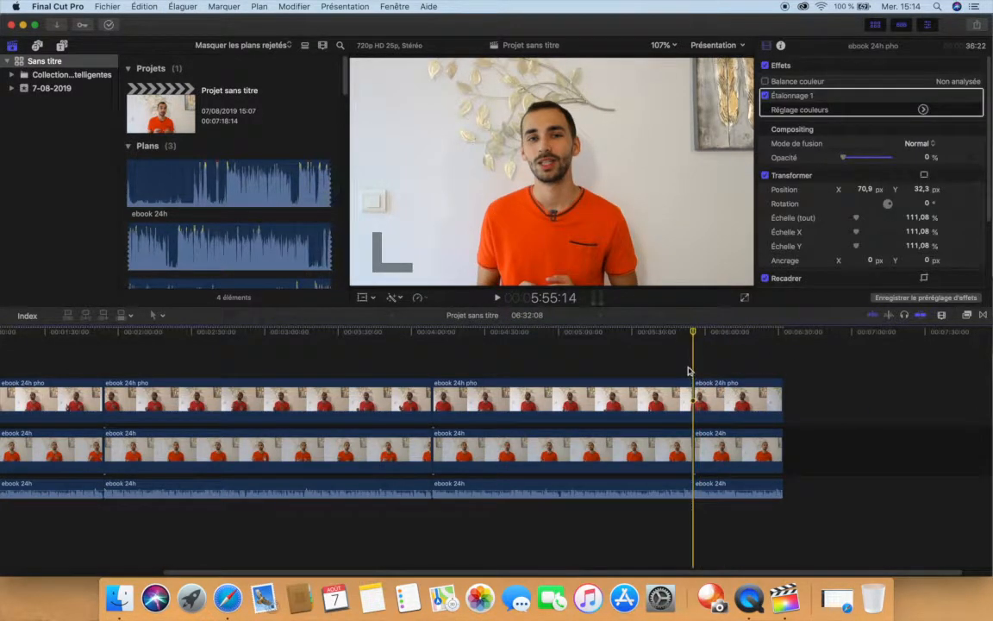
Step: Play through the new join and split both camera clips and the audio at 5:54:15, just before it
click(687, 371)
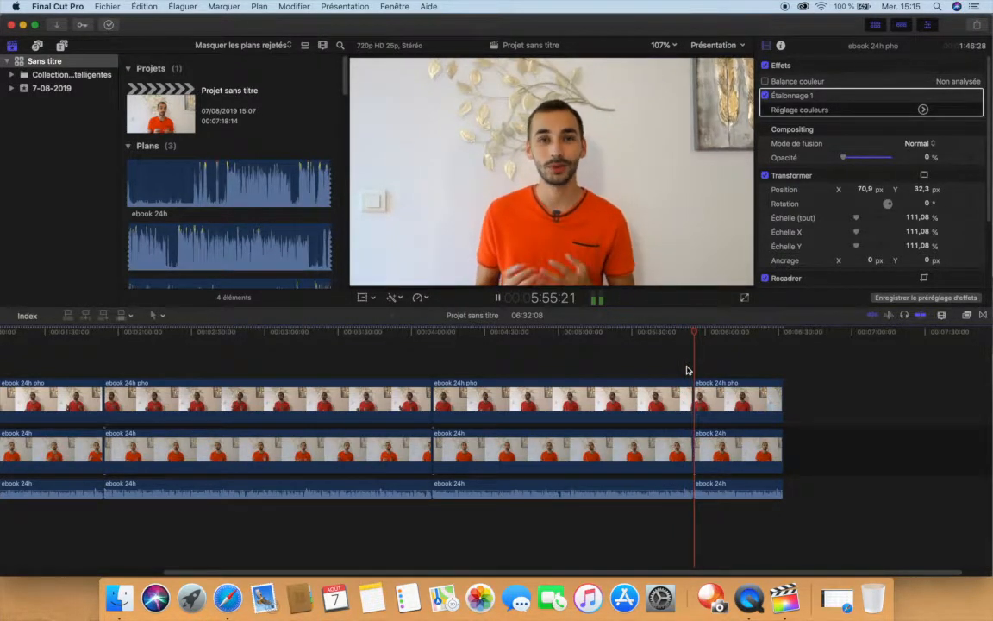
key(super+equal)
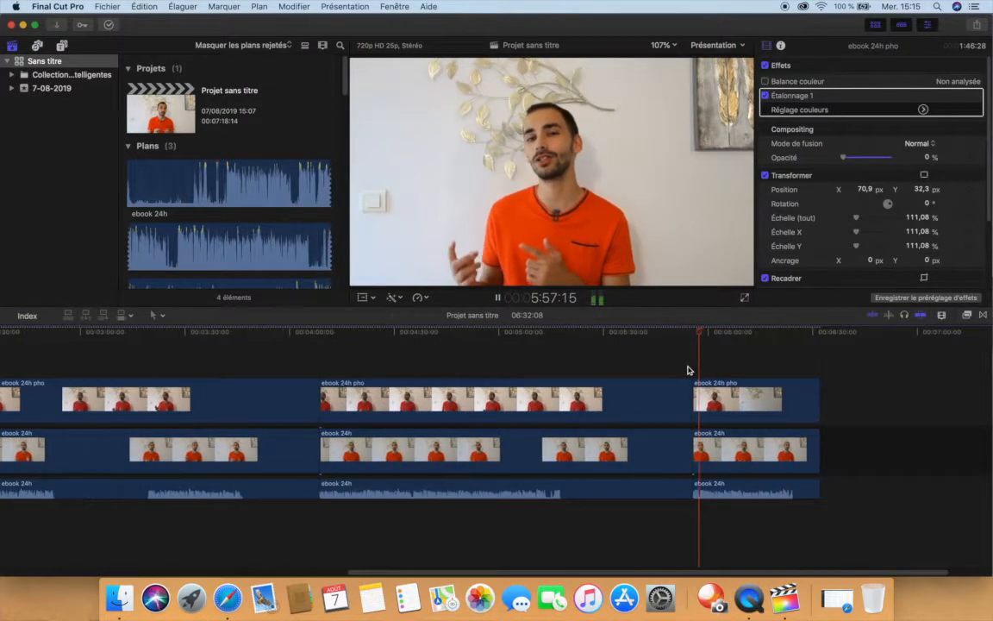
key(space)
click(676, 373)
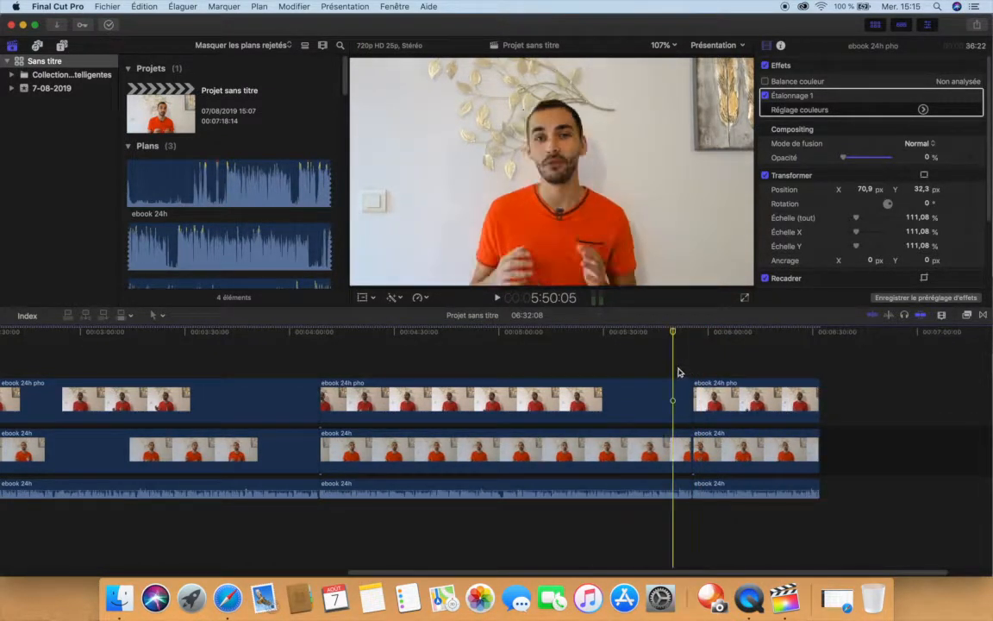
key(space)
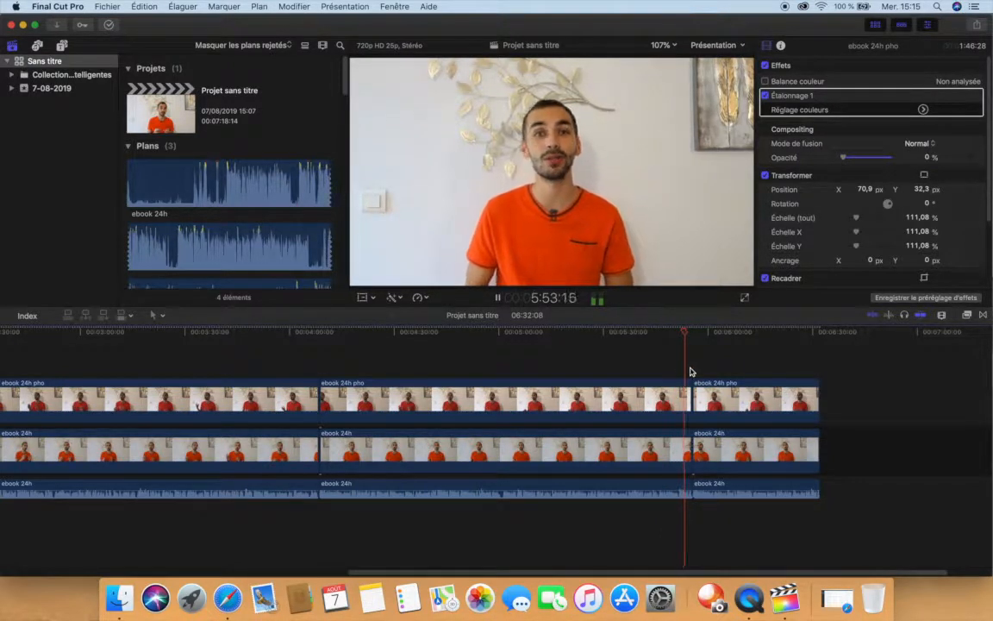
click(676, 399)
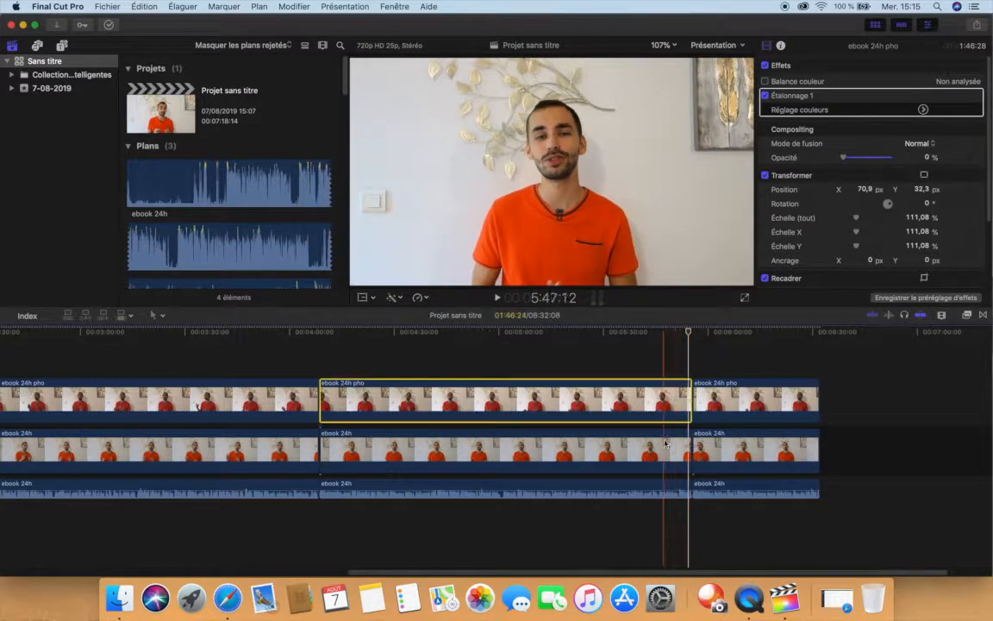
super+click(666, 444)
super+click(669, 486)
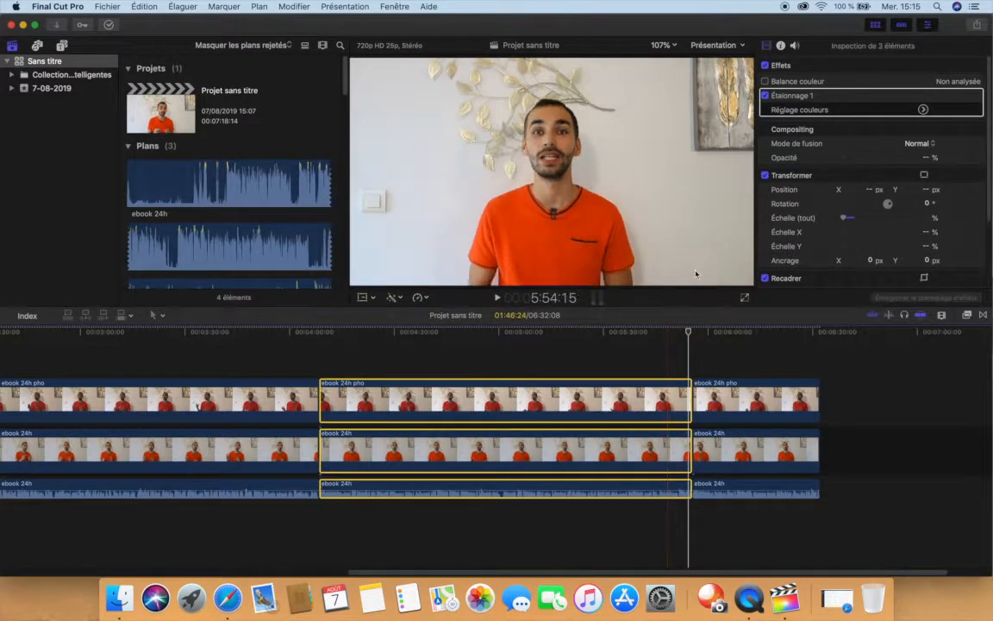
key(super+b)
Step: Delete the short section between 5:54:15 and the join on all tracks, and play back the result
click(690, 449)
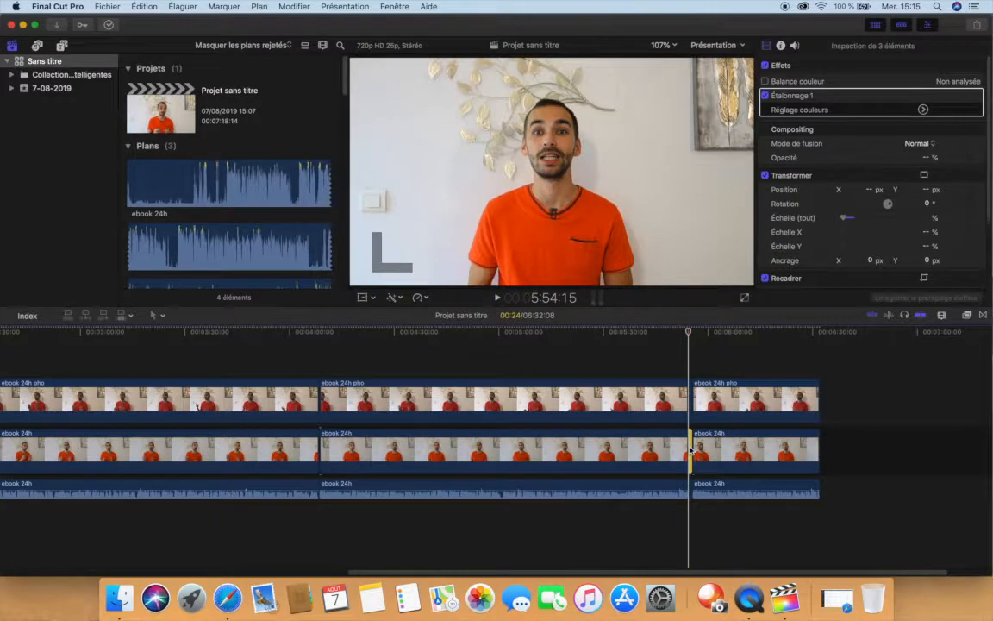
key(Delete)
click(681, 368)
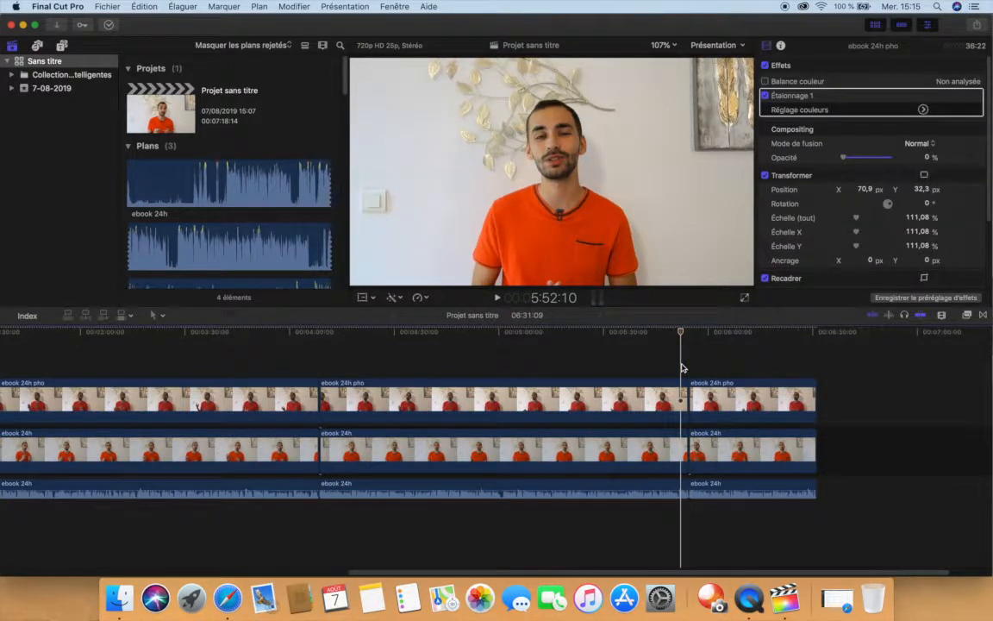
key(space)
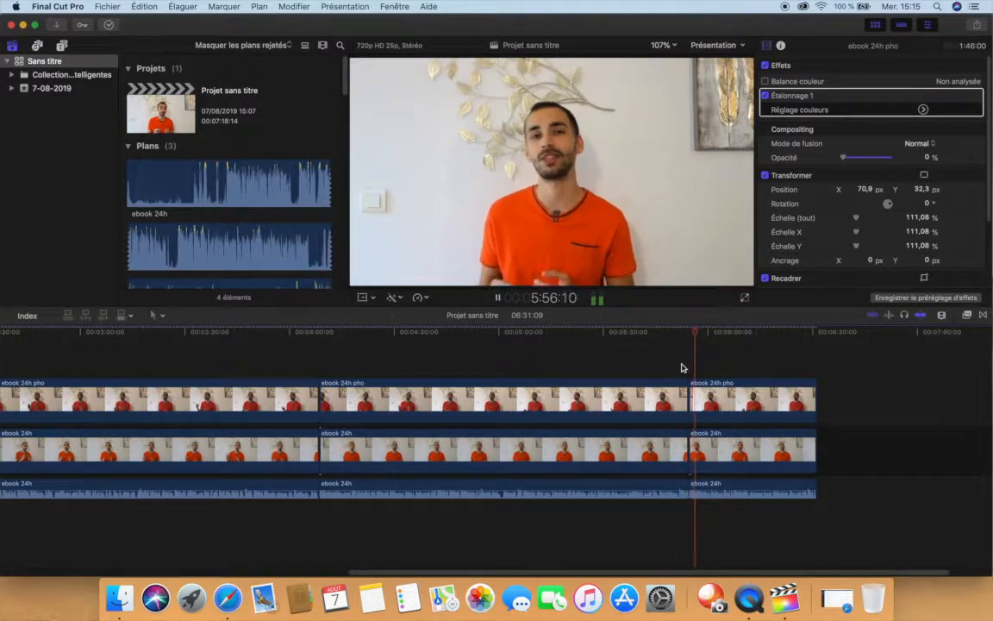
key(space)
Step: Set the opacity of the second and fourth clips on the upper camera track to 100%
scroll(682, 368, left, 10)
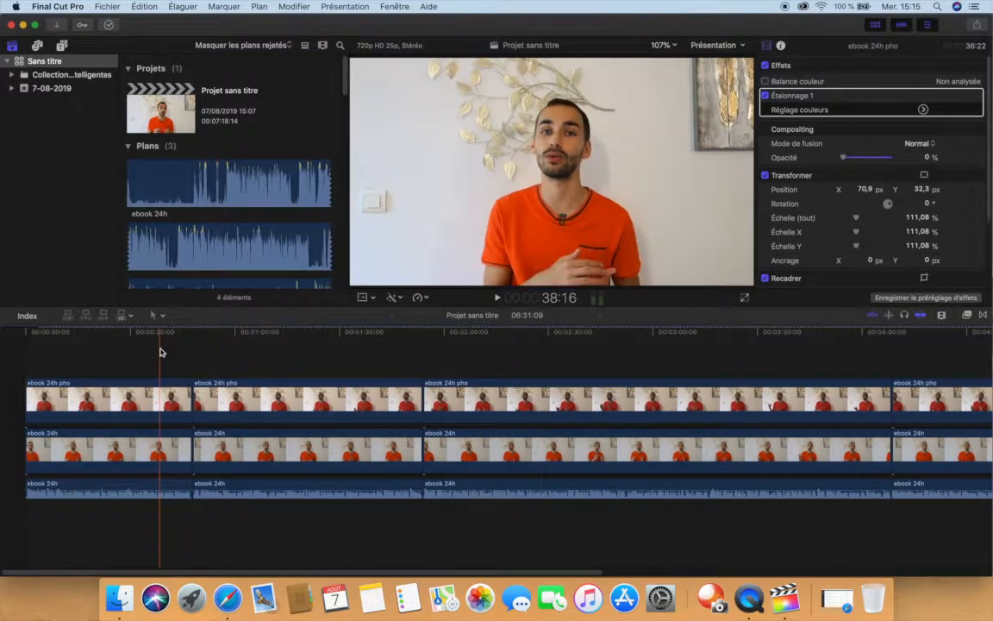
scroll(160, 352, up, 3)
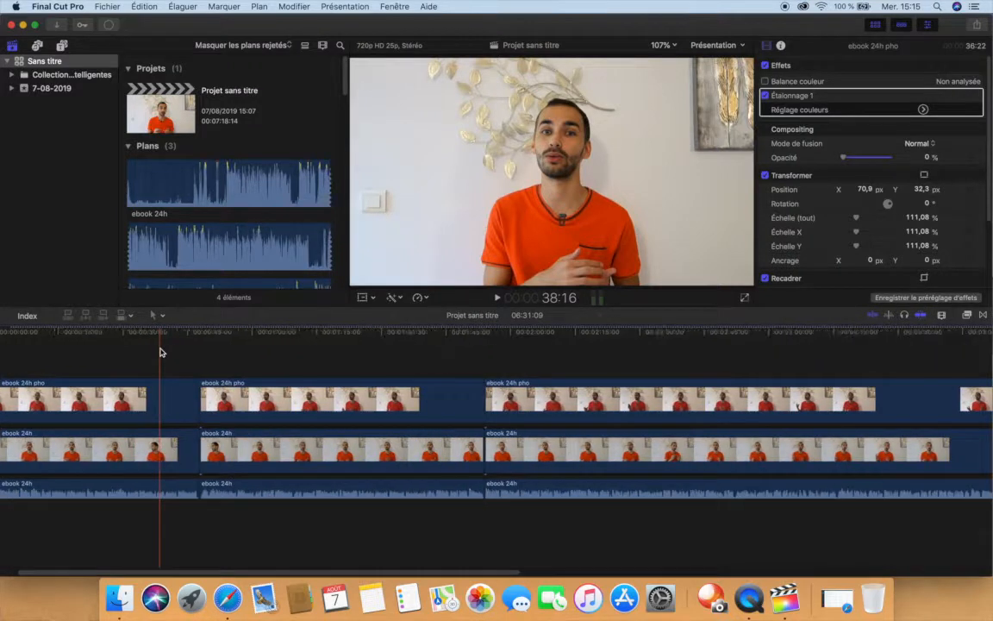
scroll(160, 351, left, 2)
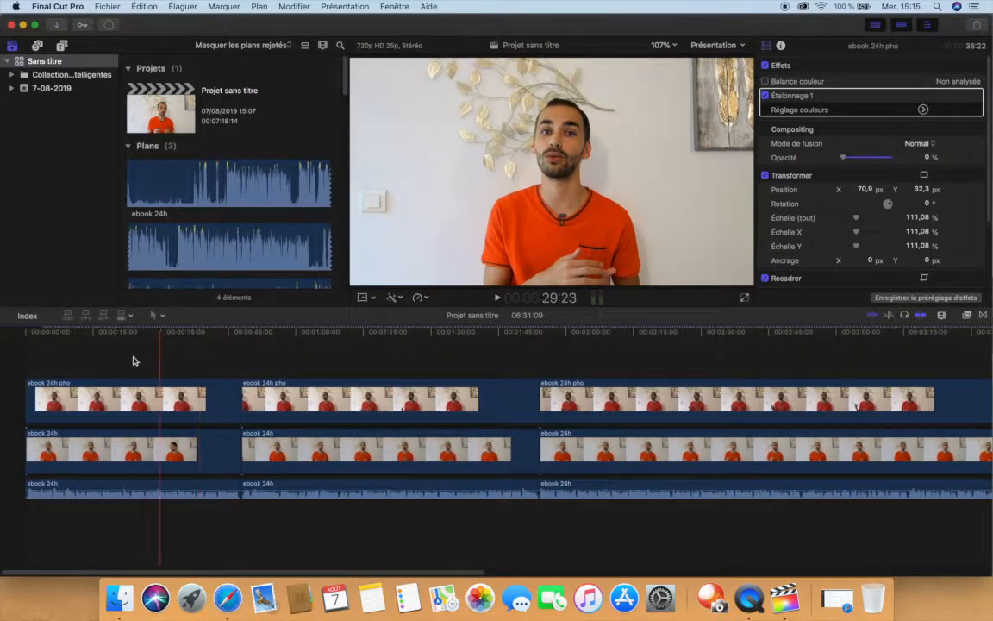
click(233, 349)
scroll(274, 394, down, 5)
click(164, 401)
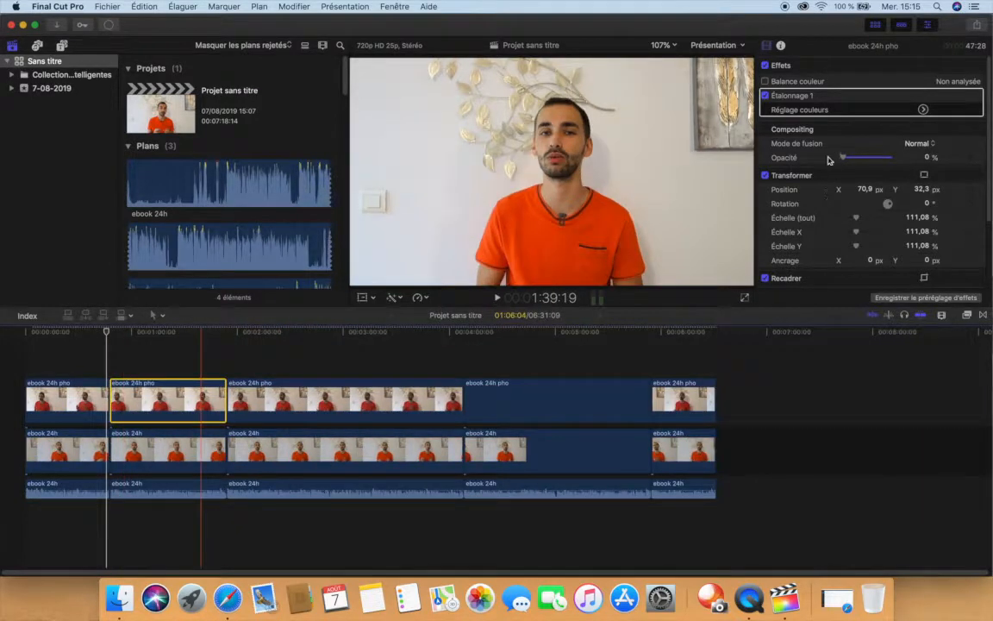
drag(842, 158, 919, 163)
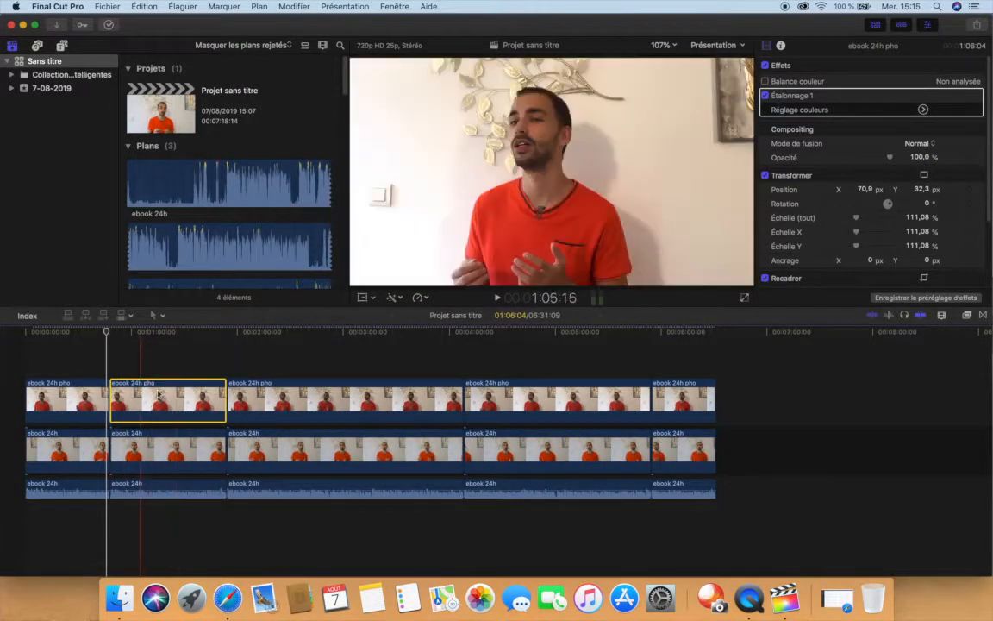
click(559, 401)
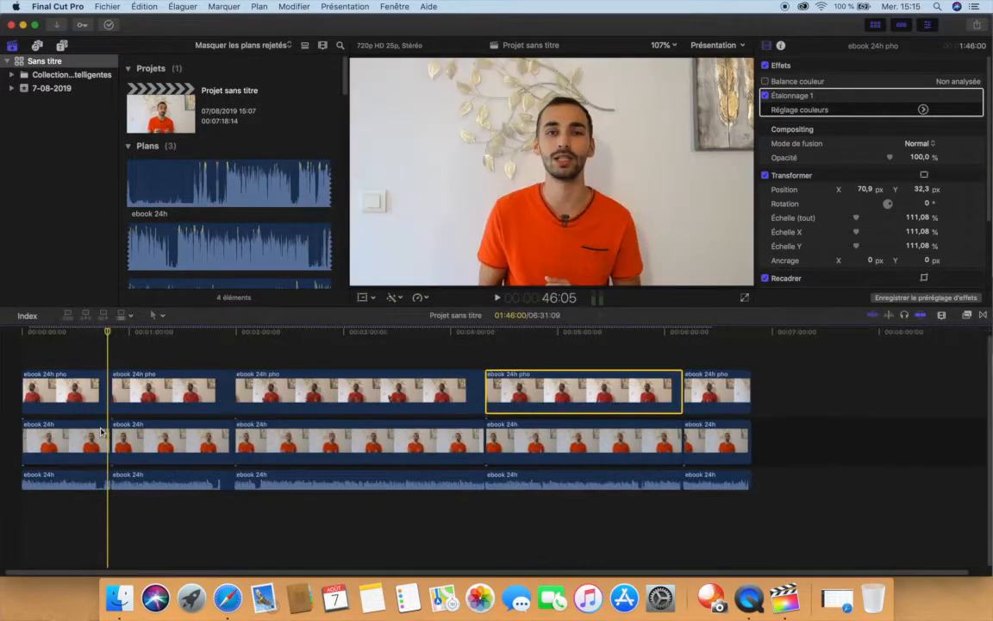
Step: Play through the camera switch between the first and second clips and locate the pause just before it
key(super+equal)
scroll(101, 432, left, 2)
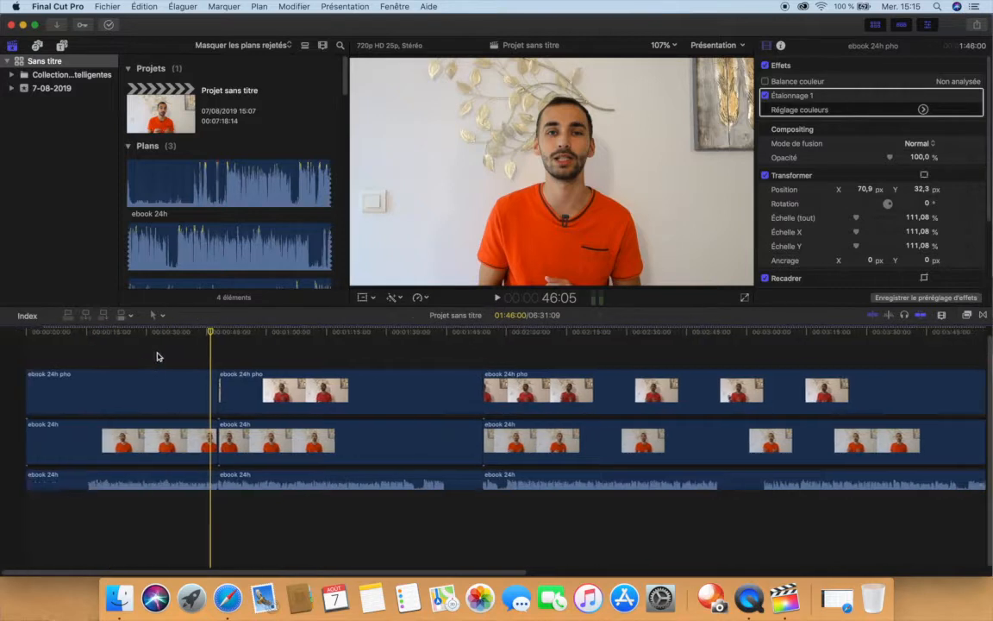
click(212, 353)
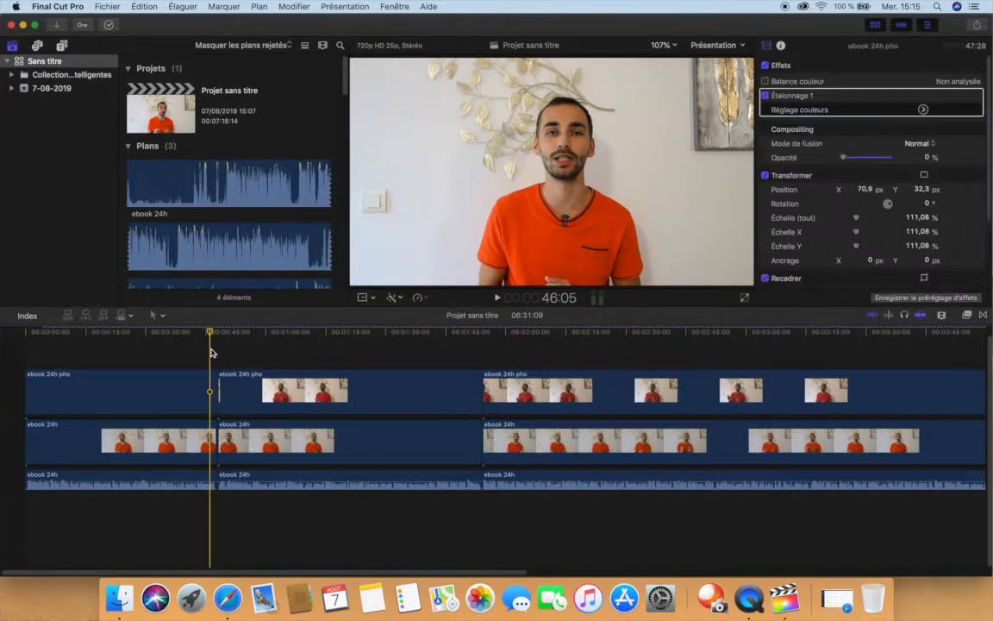
key(space)
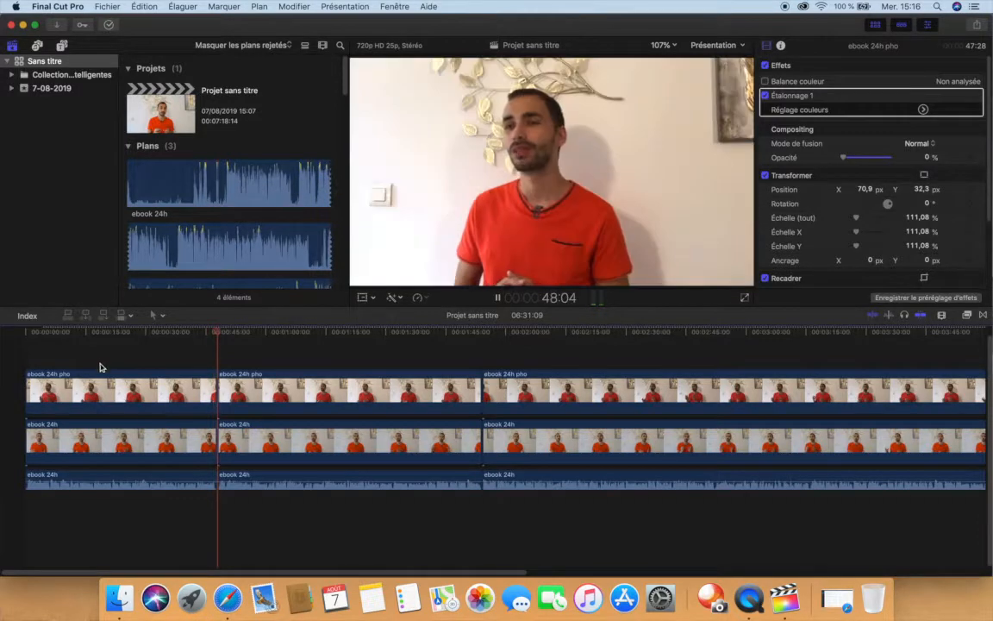
key(space)
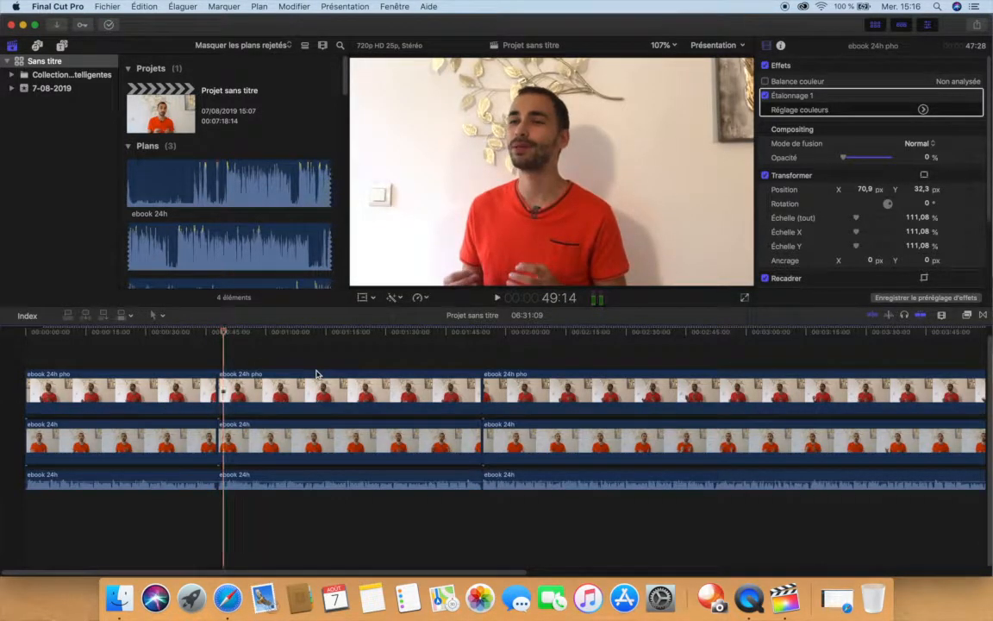
key(super+equal)
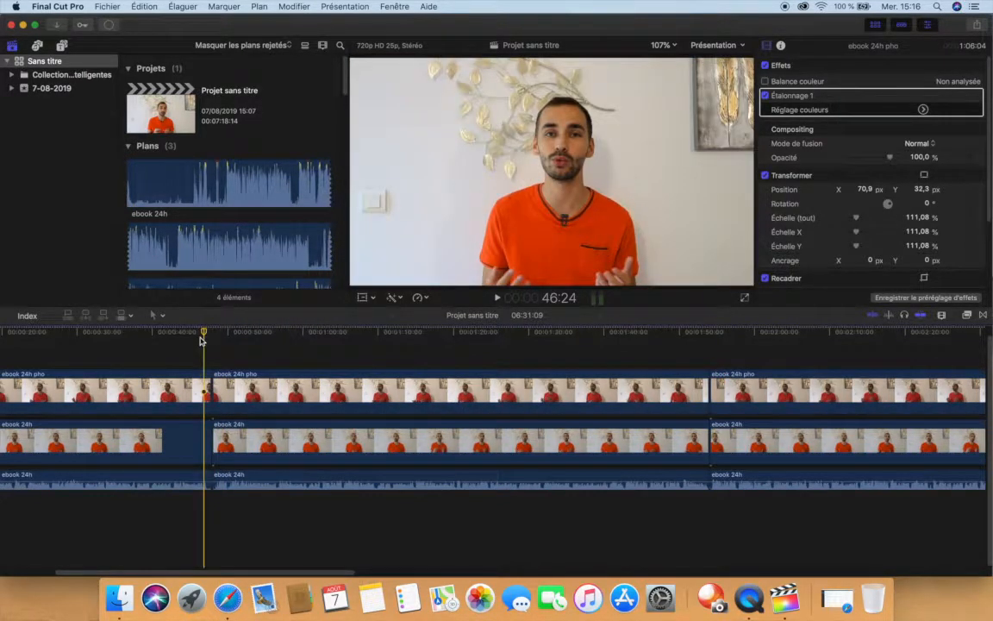
key(super+equal)
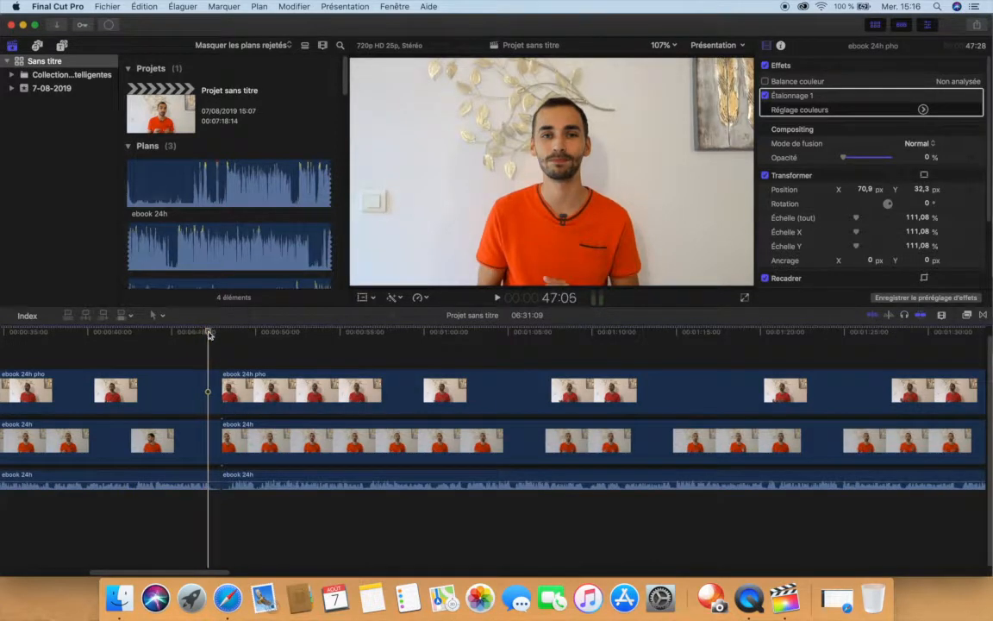
click(167, 391)
super+click(177, 440)
super+click(193, 480)
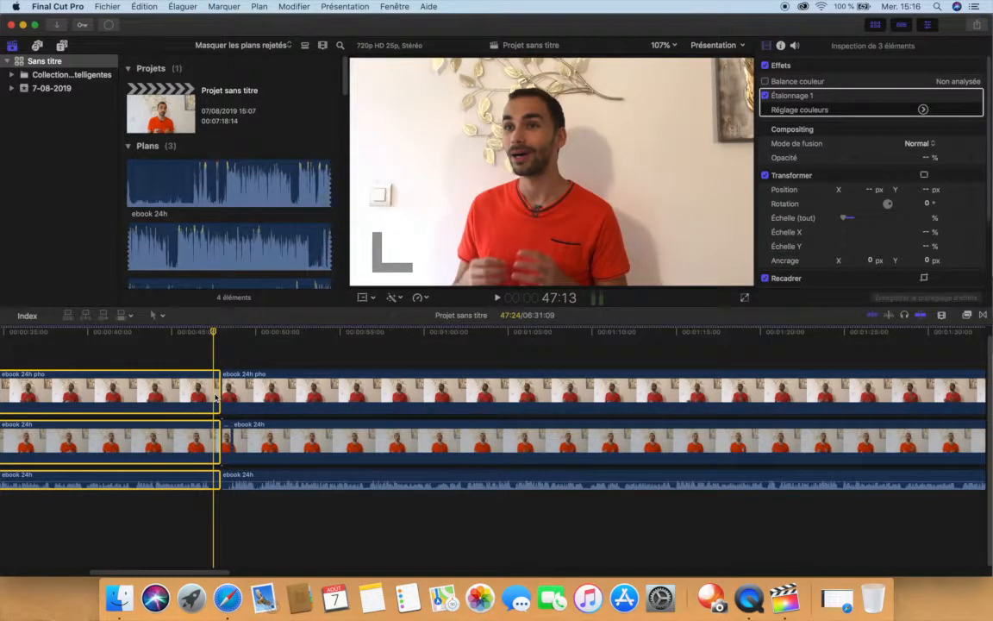
key(super+z)
Step: Split both camera clips and the audio at 47:12 and delete the short section before the camera switch
click(213, 351)
click(189, 400)
super+click(187, 436)
super+click(186, 474)
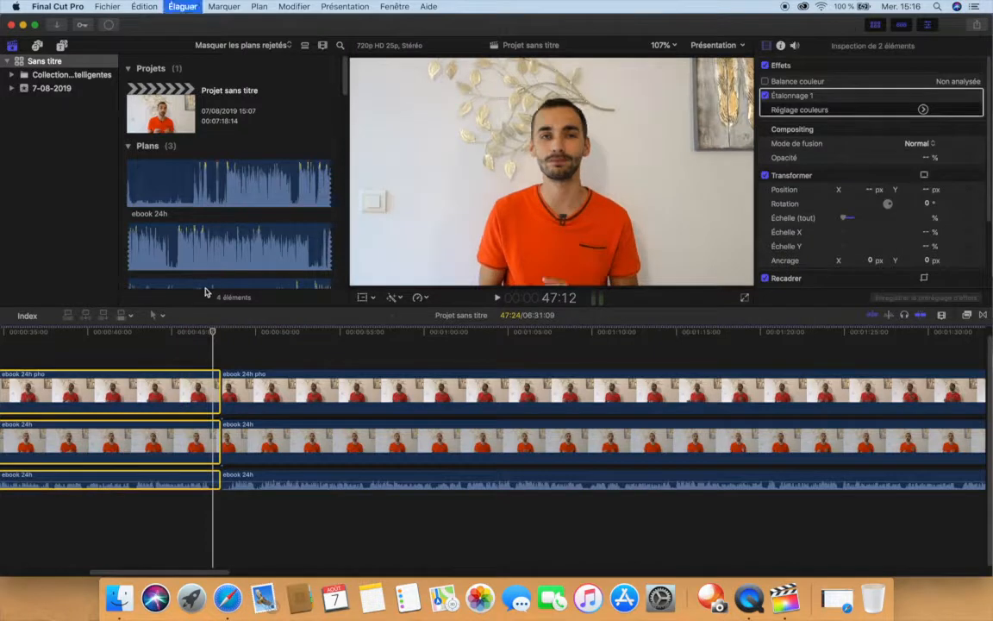
click(216, 438)
key(Delete)
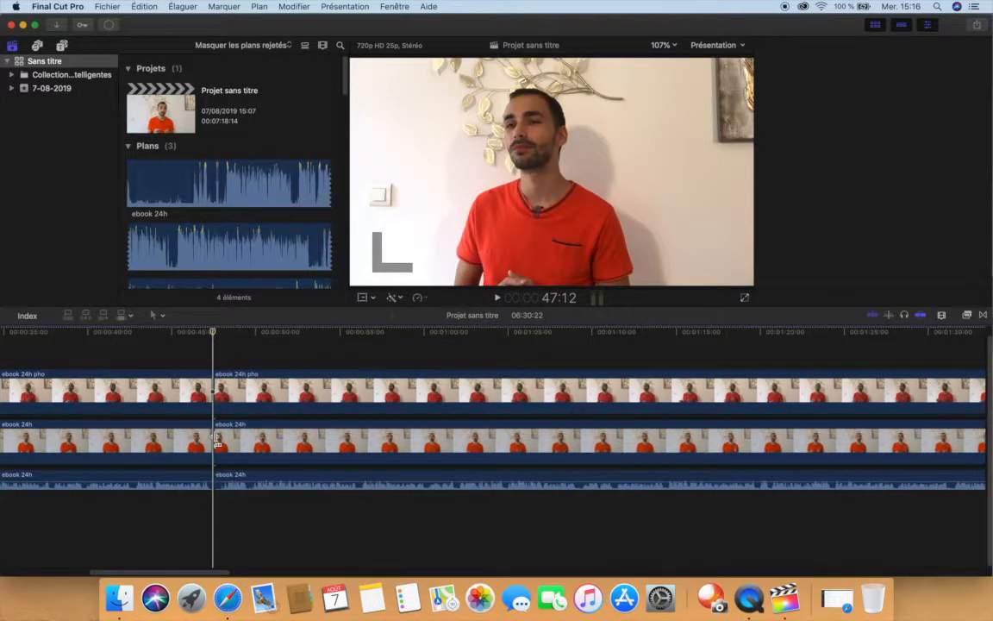
click(223, 371)
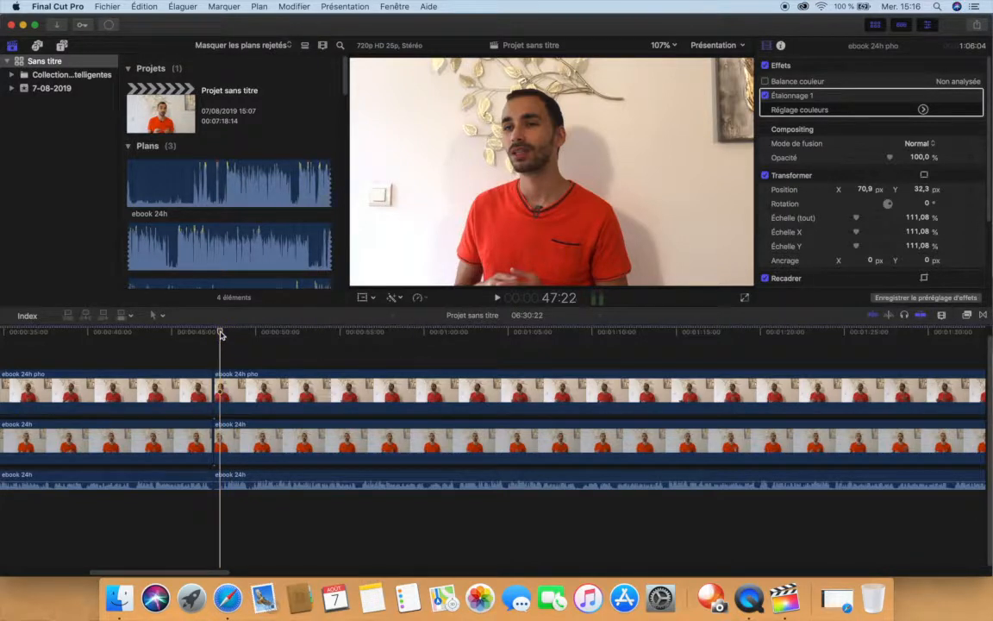
Step: Split both camera clips and the audio at 47:21 and delete the short section just after the camera switch
click(237, 398)
super+click(241, 434)
super+click(235, 478)
key(super+b)
click(229, 250)
key(Delete)
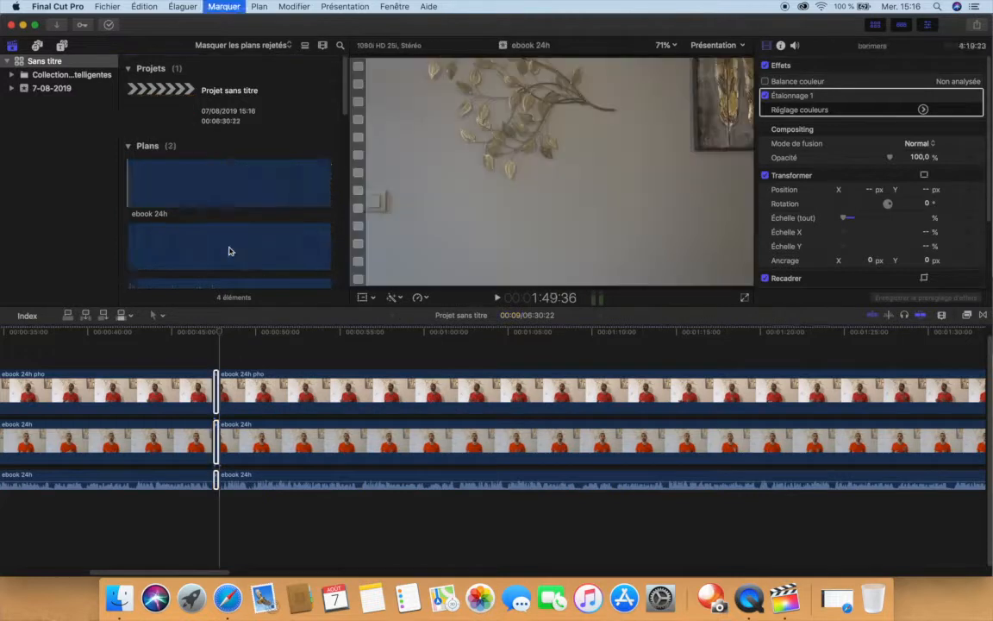
click(221, 356)
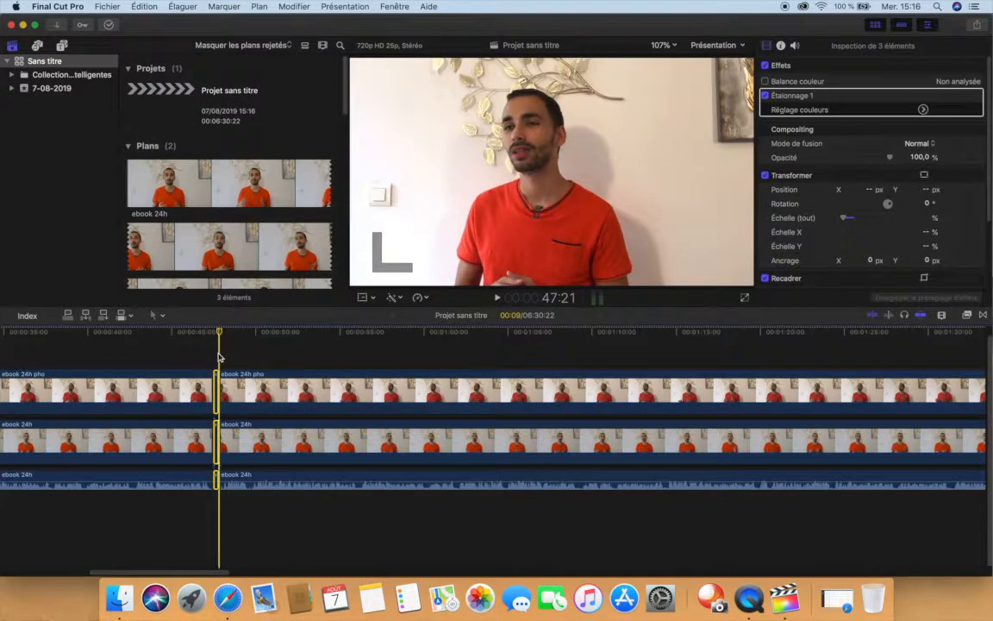
key(Delete)
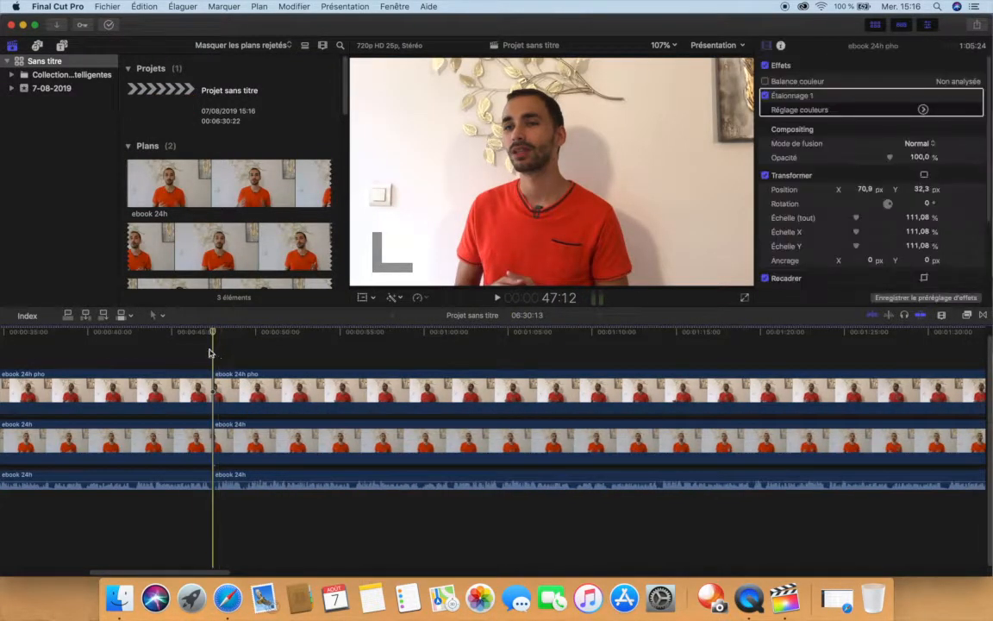
Step: Split all tracks at 49:08, where the speech resumes, and delete the section between the camera switch and that point
click(194, 336)
click(168, 347)
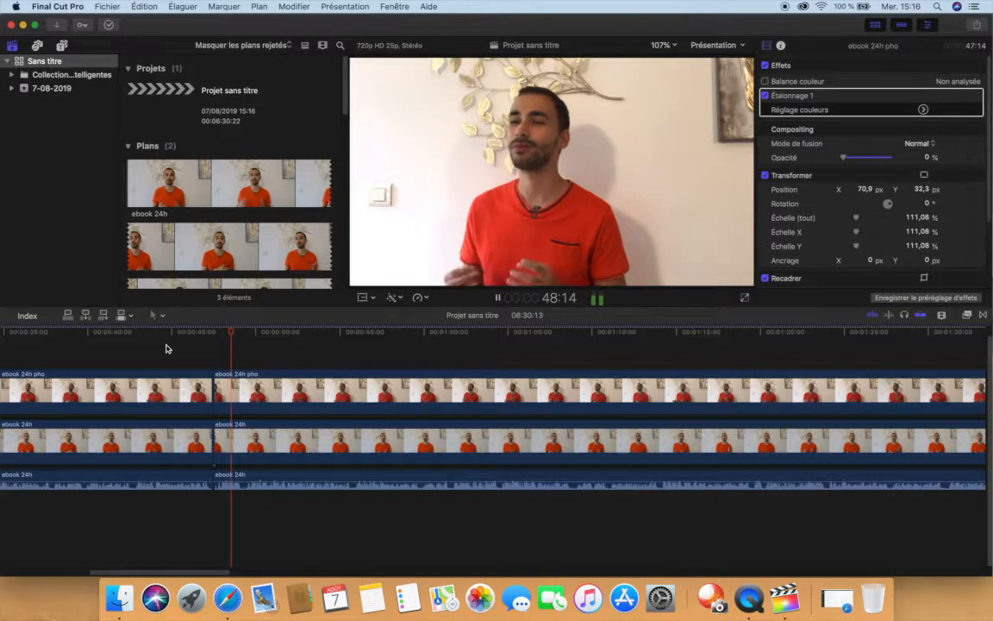
key(space)
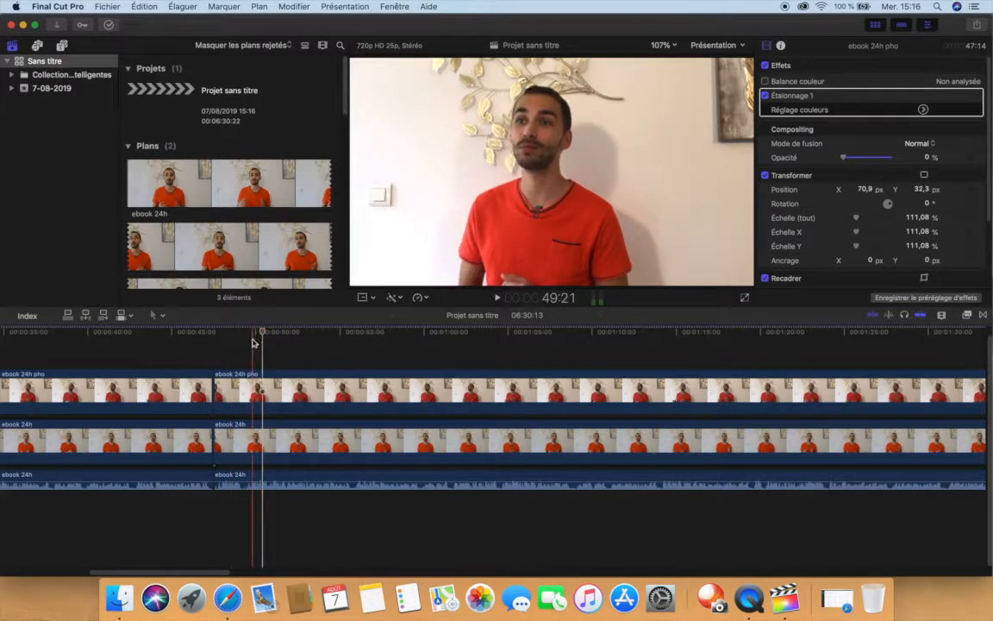
click(250, 336)
click(244, 337)
key(space)
key(space)
click(244, 337)
click(270, 398)
super+click(271, 440)
super+click(271, 477)
key(alt+bracketleft)
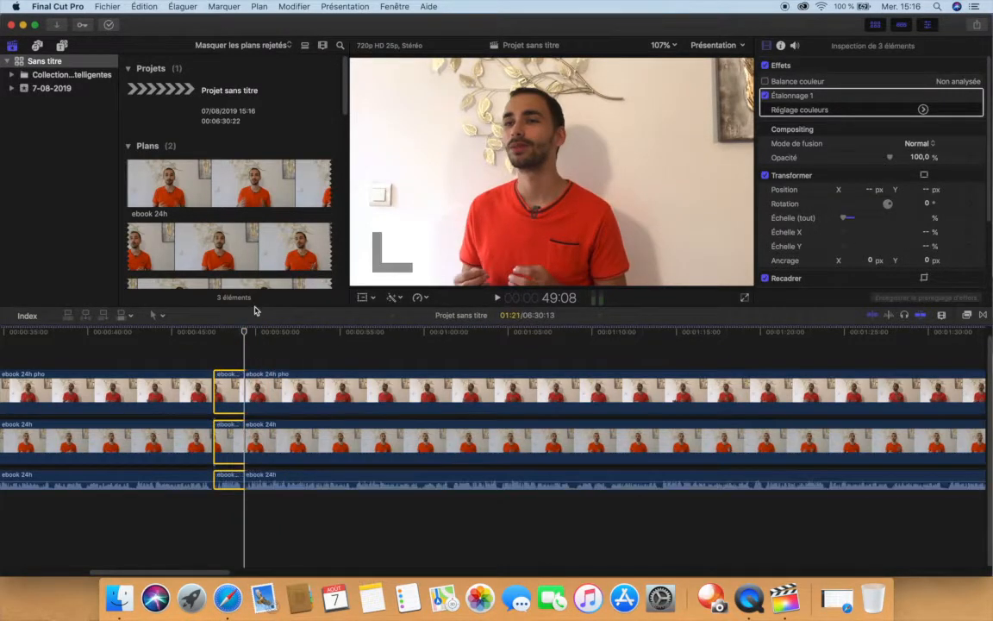
Step: Play back the cut, then split all tracks at 52:12 and set the opacity of the upper camera clip after it to 0%
click(143, 341)
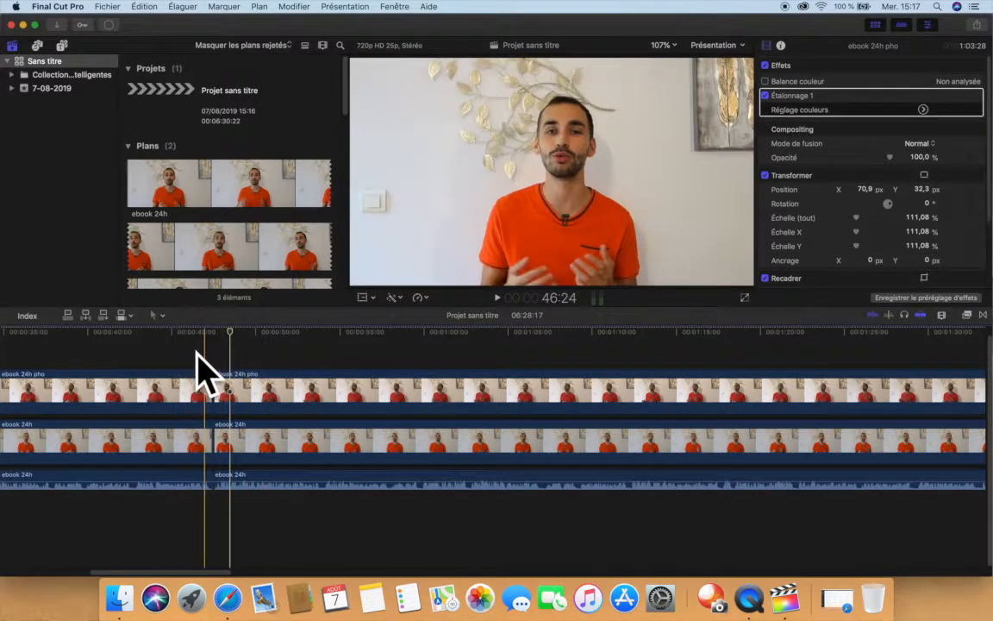
click(196, 359)
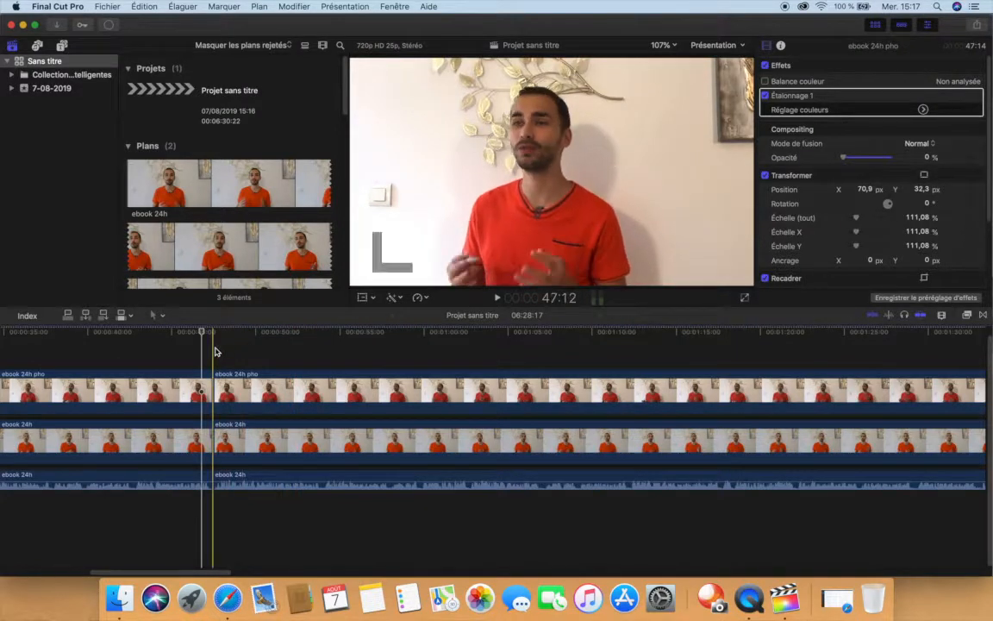
drag(299, 352, 307, 472)
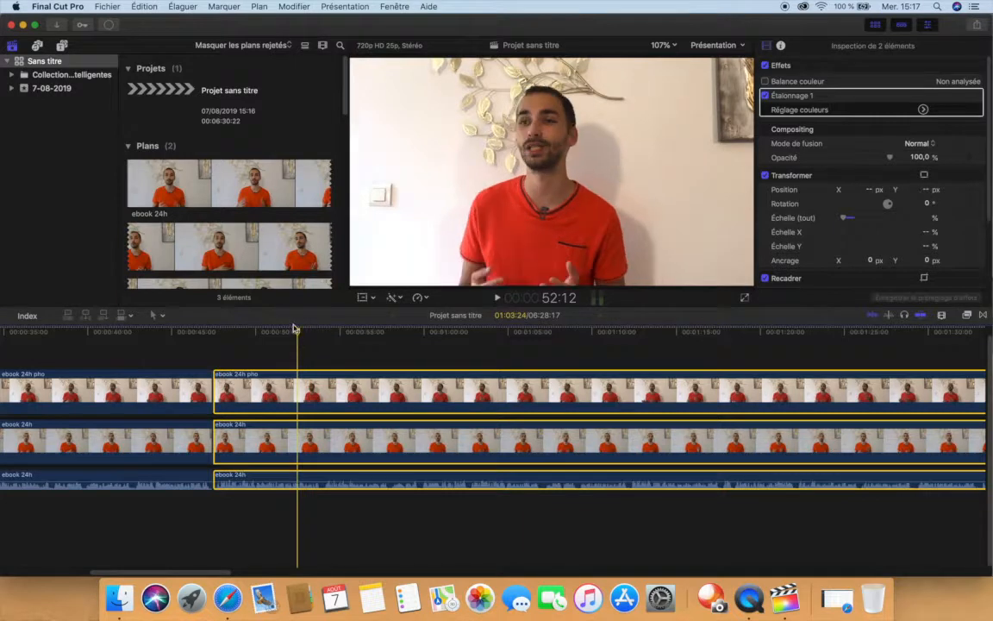
key(super+b)
click(336, 380)
drag(891, 158, 625, 160)
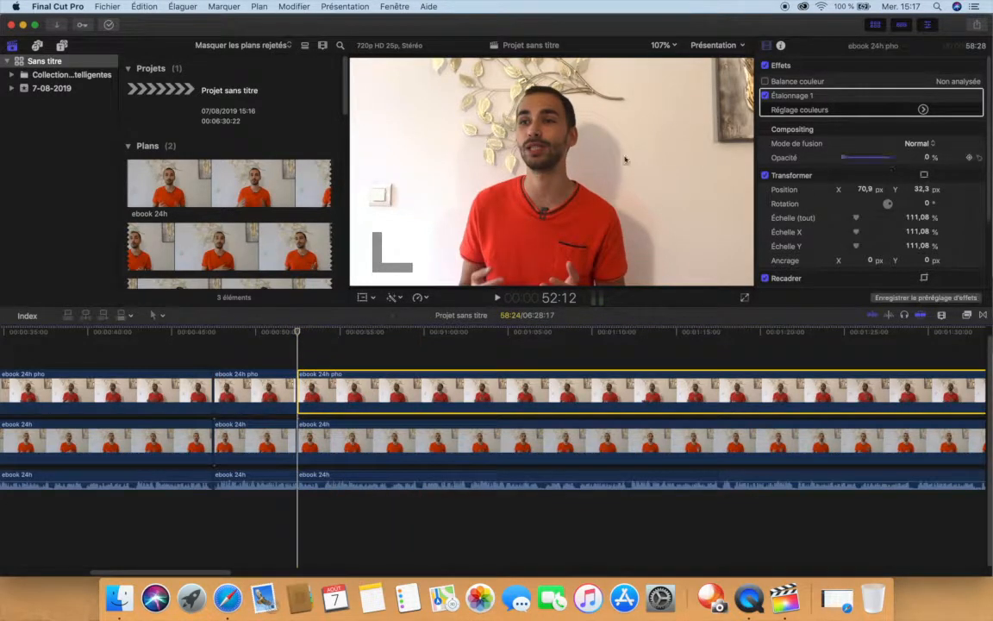
Step: Split all tracks at 52:24, set the opacity of the short upper section before it to 100%, and play back the switches
click(272, 349)
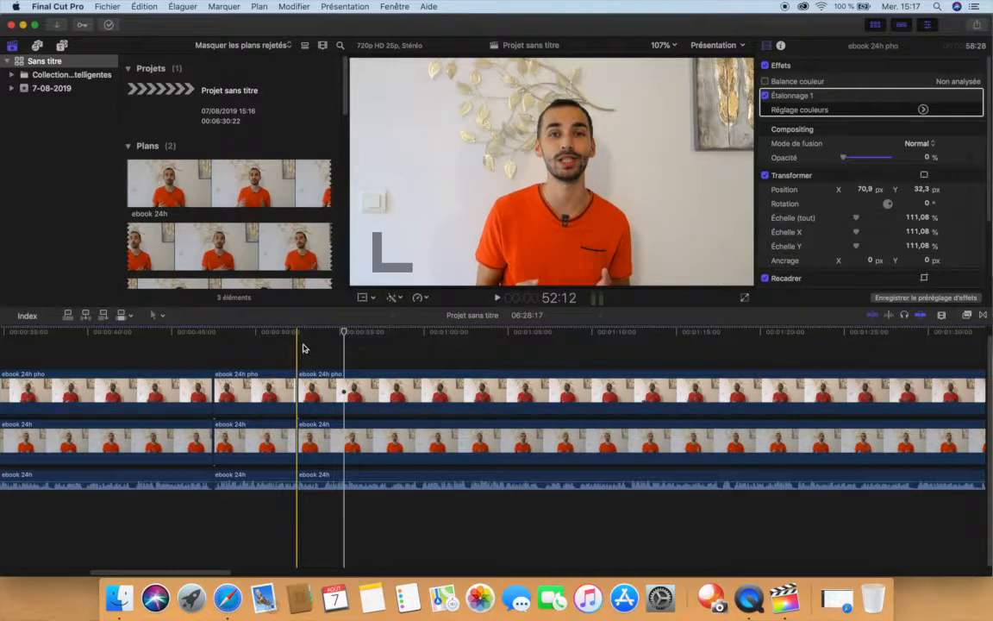
click(328, 438)
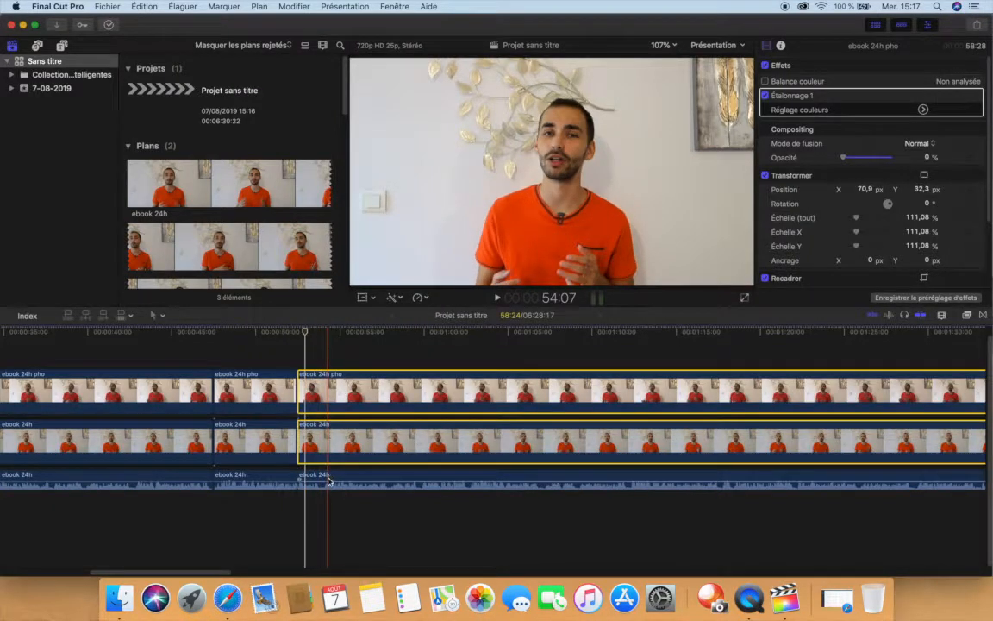
key(super+b)
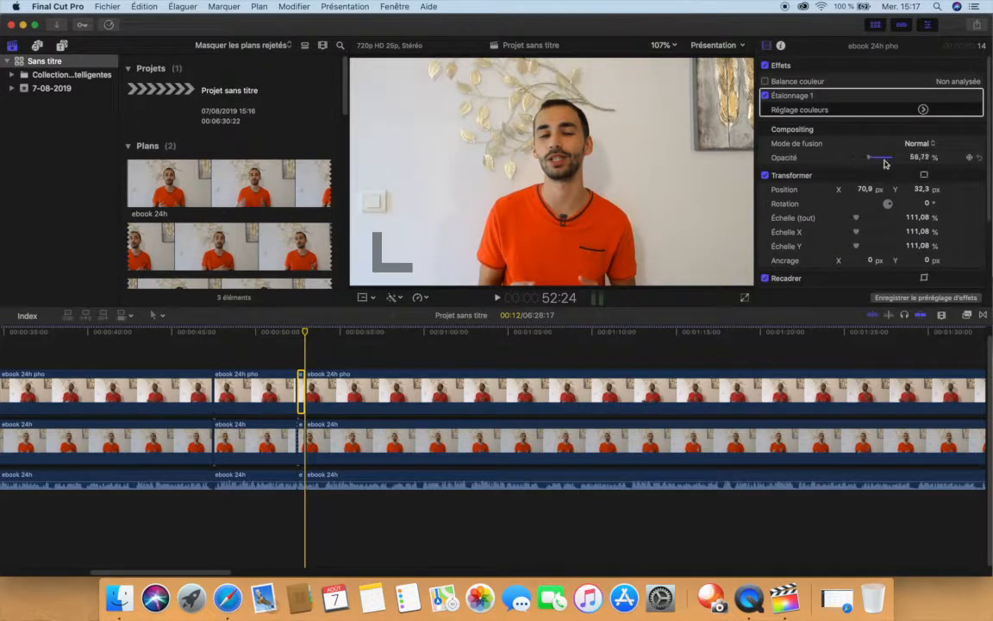
click(288, 352)
key(space)
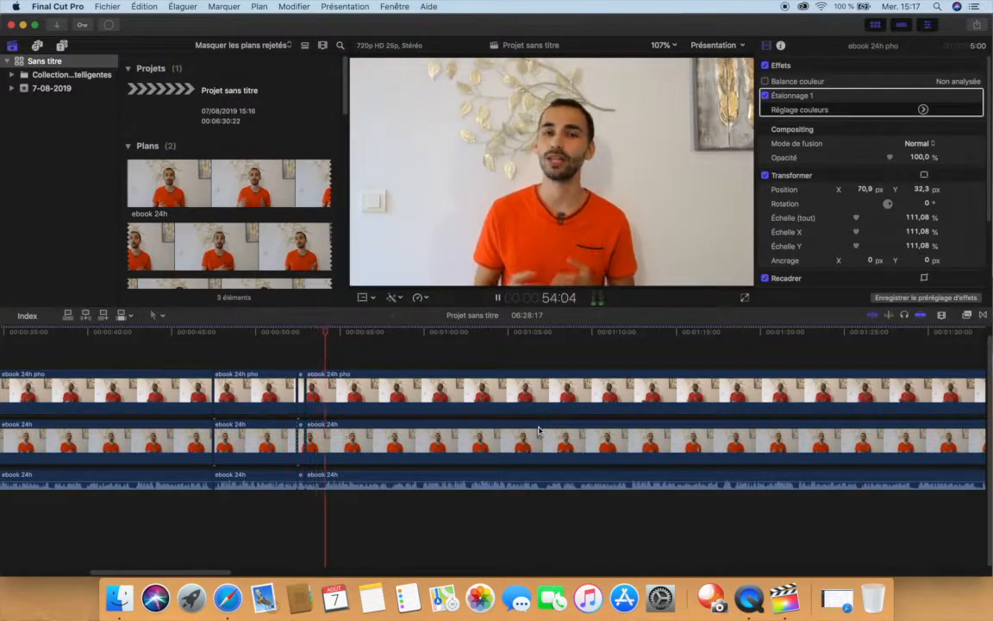
key(super+minus)
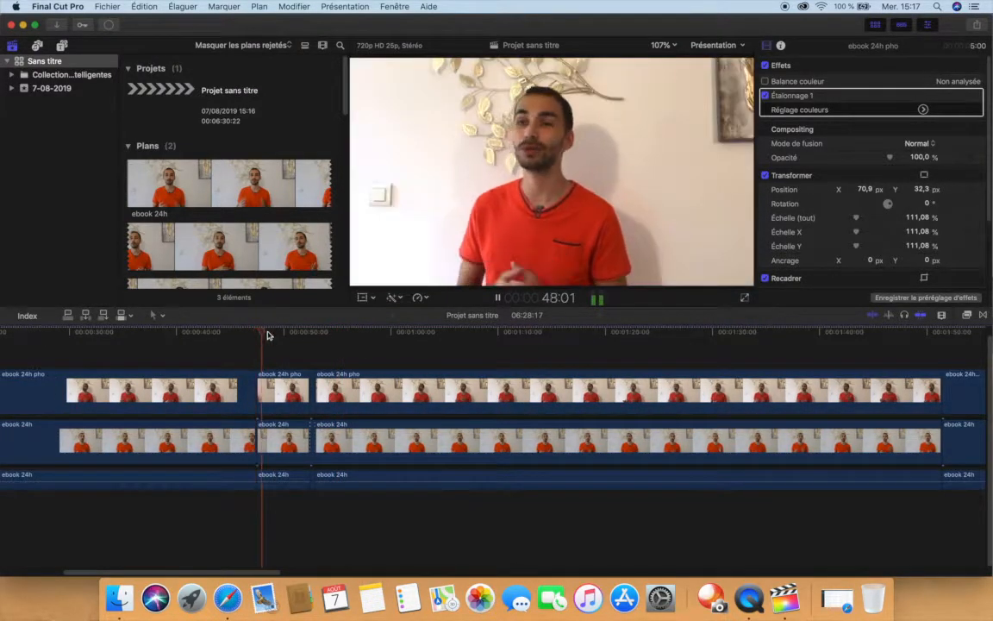
key(space)
drag(278, 335, 309, 335)
key(l)
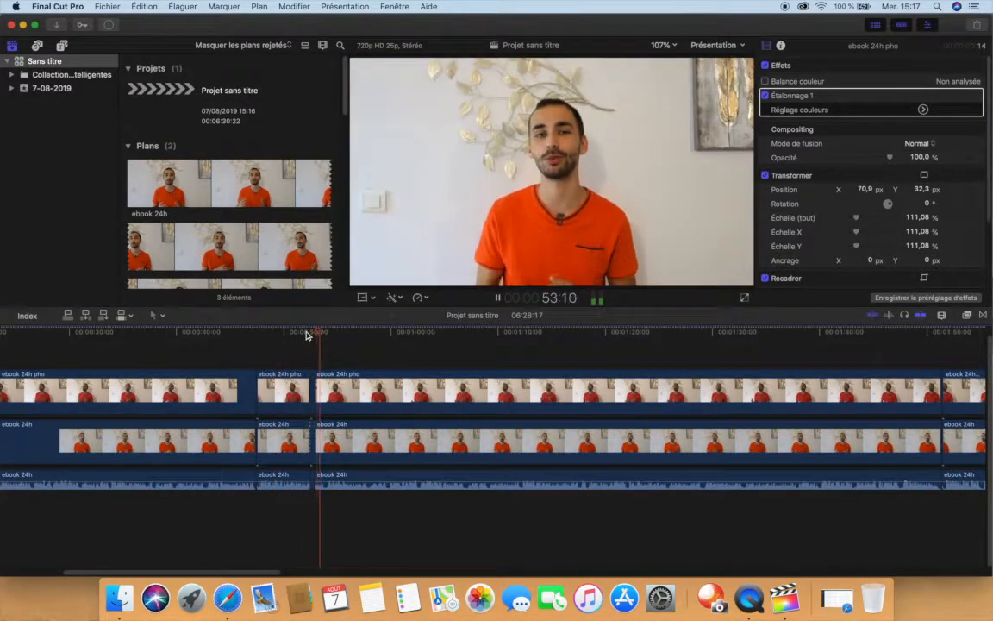
key(space)
Step: Split both camera clips and the audio at 1:51:17 and delete the short section just after the join
scroll(416, 333, right, 10)
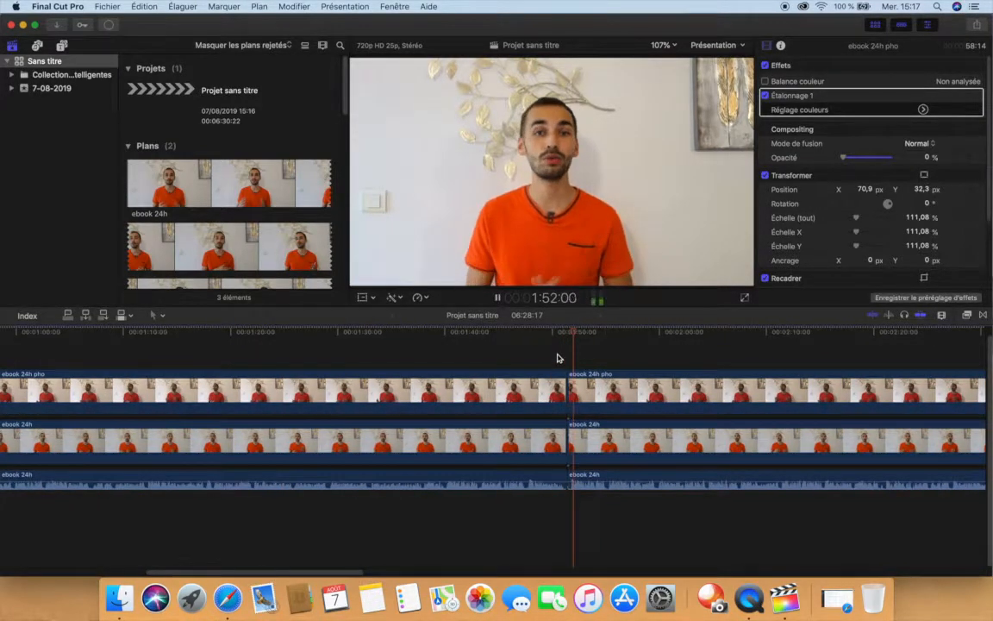
key(super+equal)
key(super+equal)
key(super+equal)
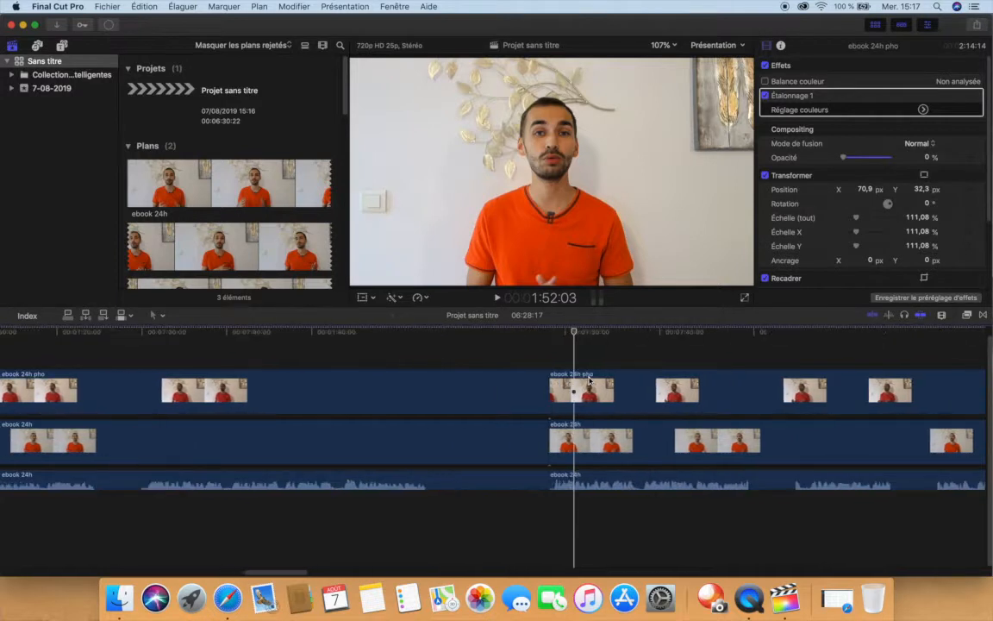
click(572, 481)
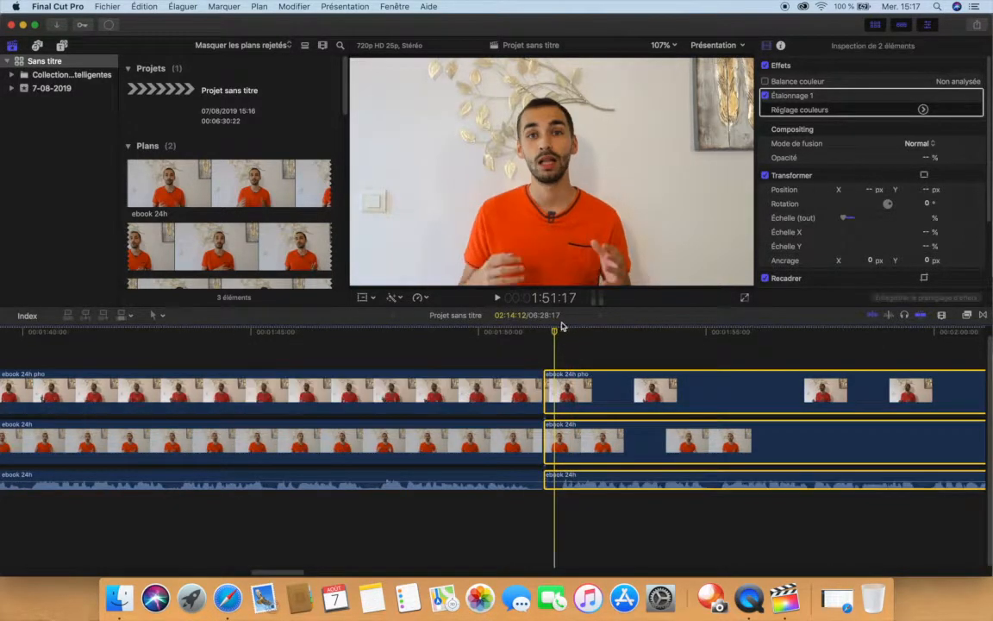
key(super+b)
key(Delete)
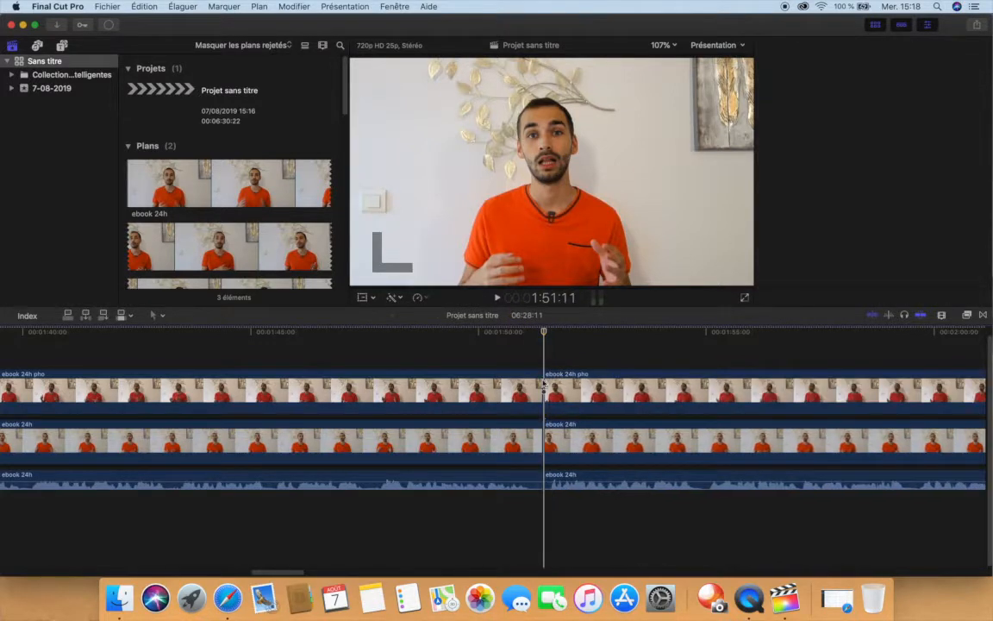
Step: Split all tracks at 1:51:07 and delete the short section just before the join
click(536, 356)
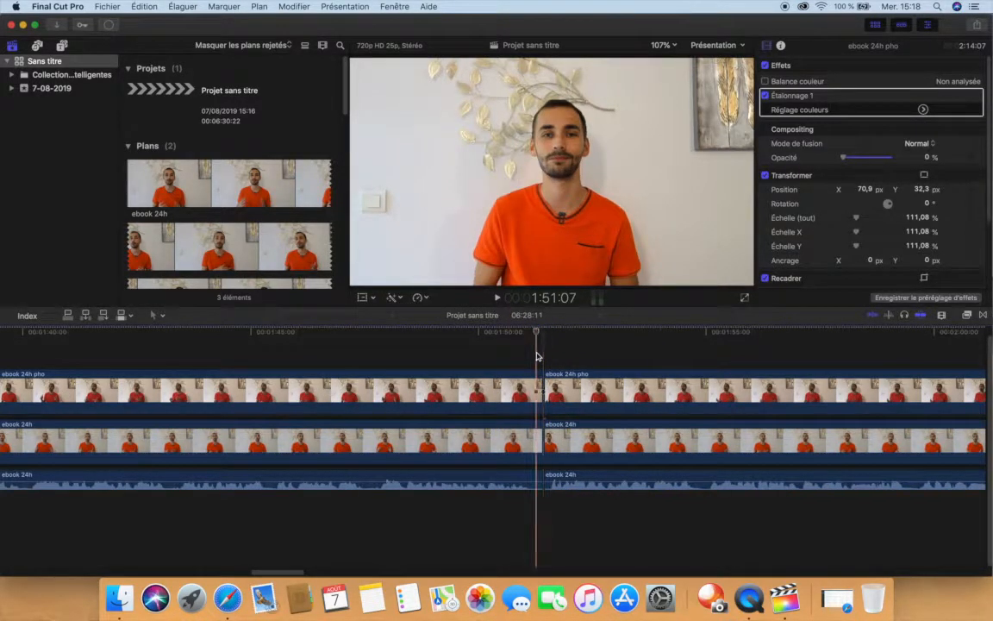
drag(524, 406, 522, 486)
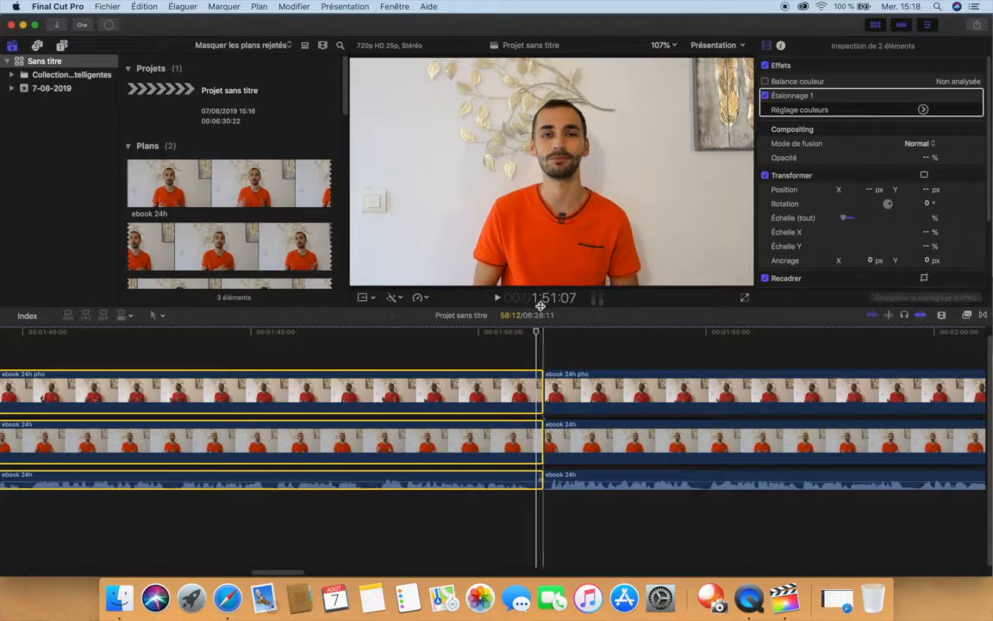
key(l)
click(540, 443)
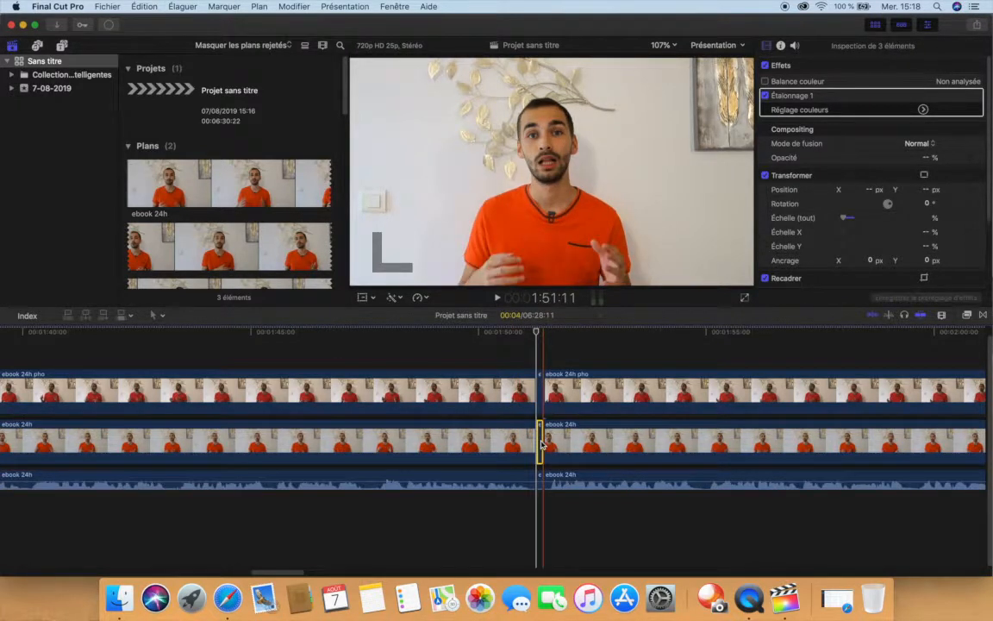
key(BackSpace)
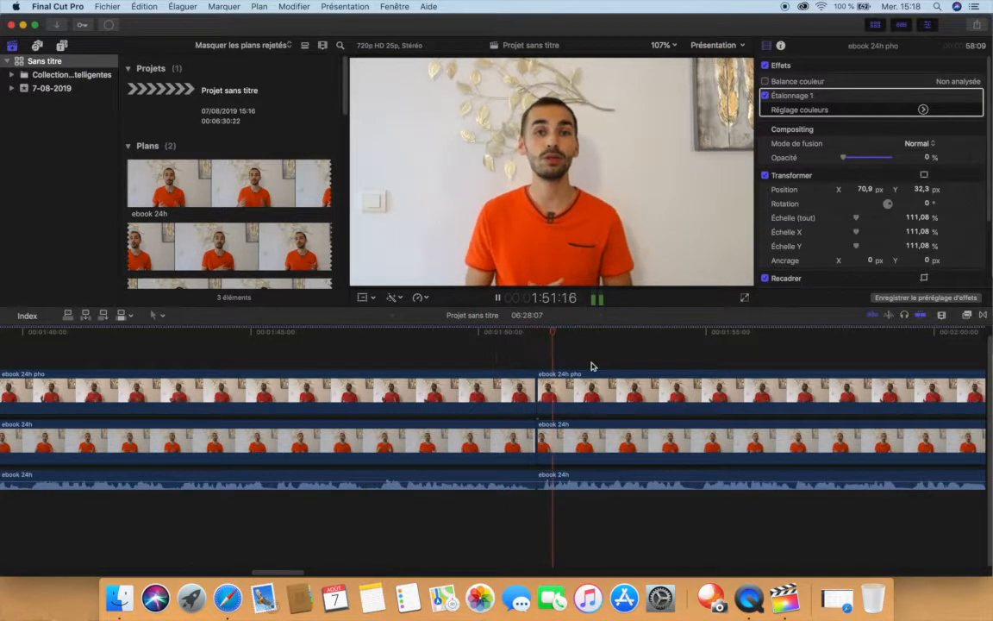
Step: Set the opacity of the upper camera clip after the 1:51 join to 100% and play it back
click(590, 387)
drag(846, 160, 894, 158)
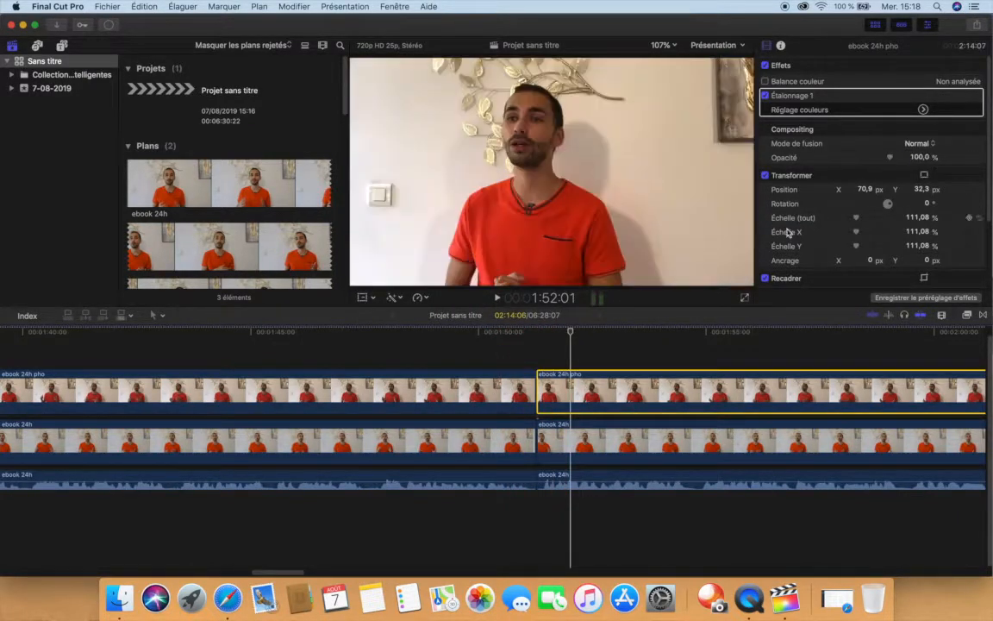
key(super+minus)
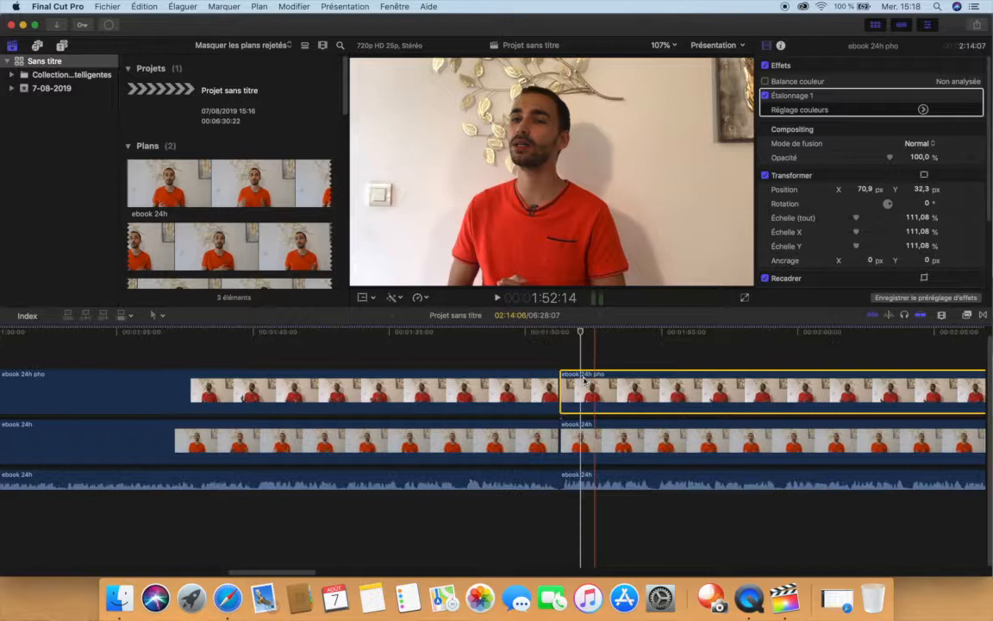
key(space)
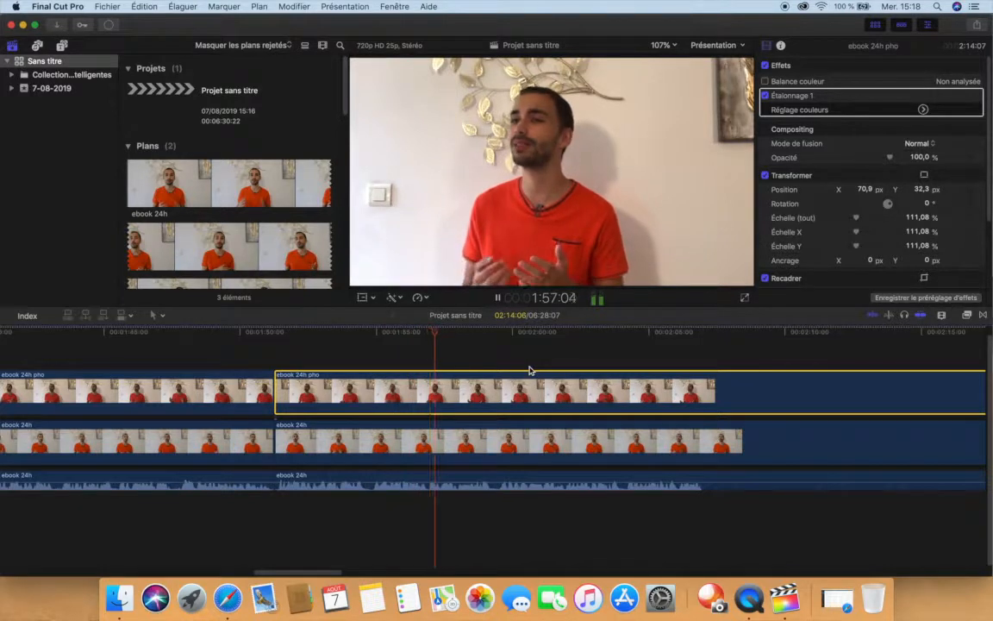
Step: Split all tracks at 1:58:01, set the opacity of the upper camera clip after it to 0%, and play through the switch
key(space)
super+click(473, 448)
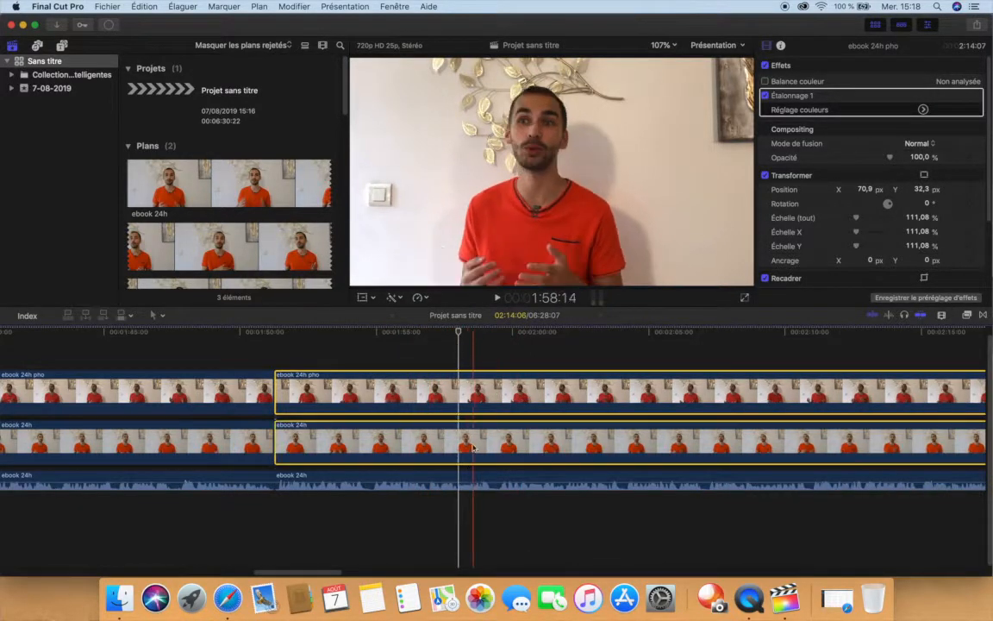
super+click(469, 479)
key(super+b)
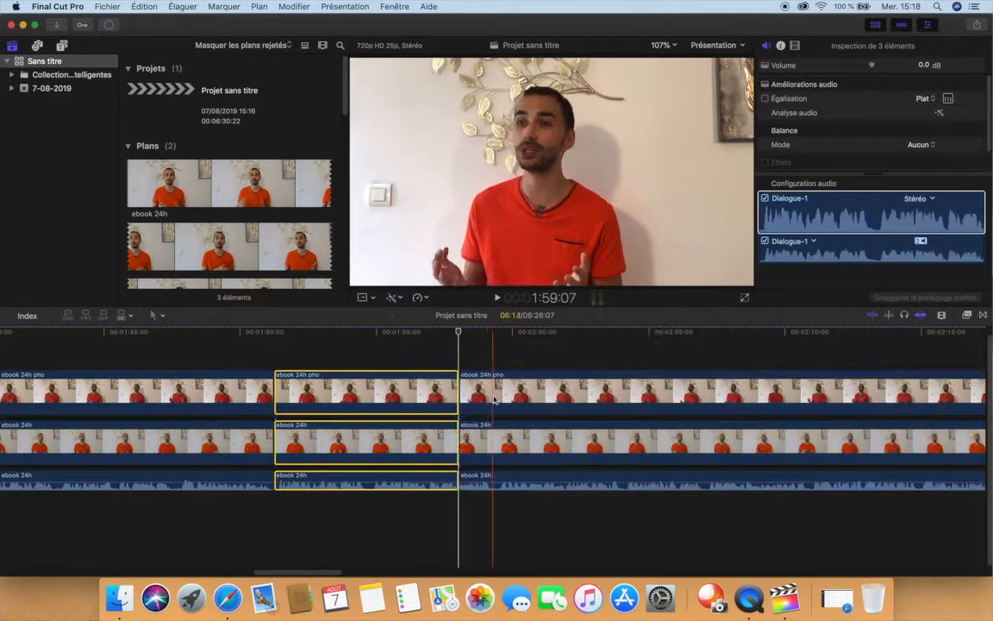
click(509, 392)
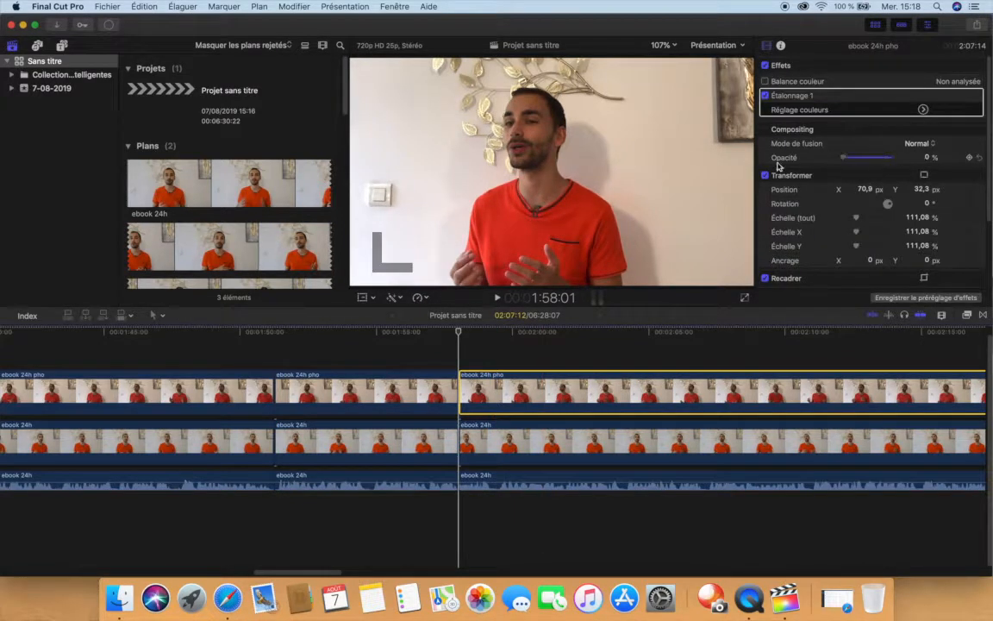
click(435, 349)
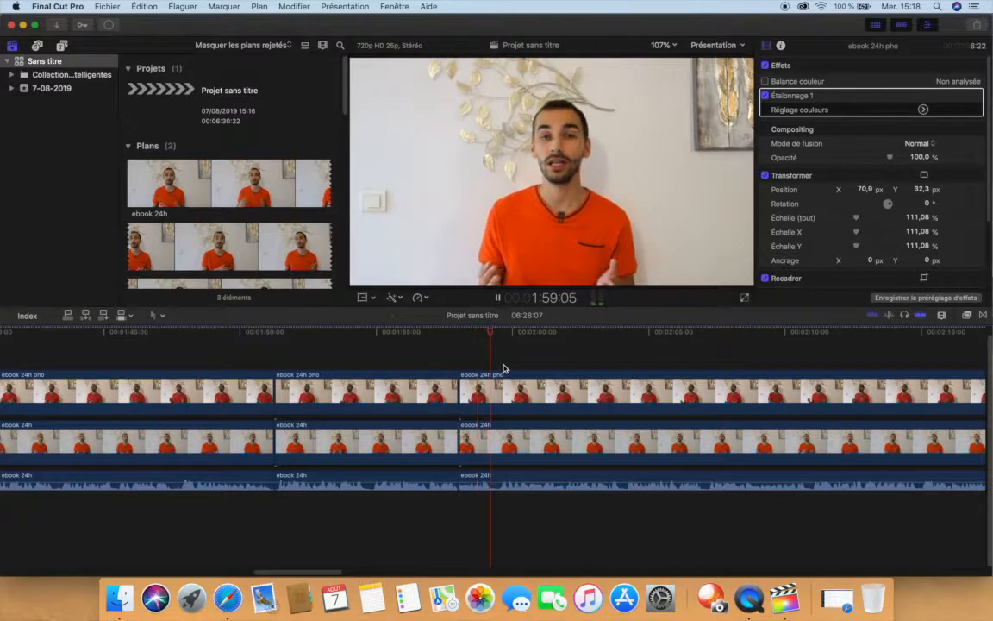
Step: Examine the join at about 4:05 by playing through it, and check the opacity of the upper camera clip after it
key(super+minus)
key(super+minus)
scroll(504, 368, right, 4)
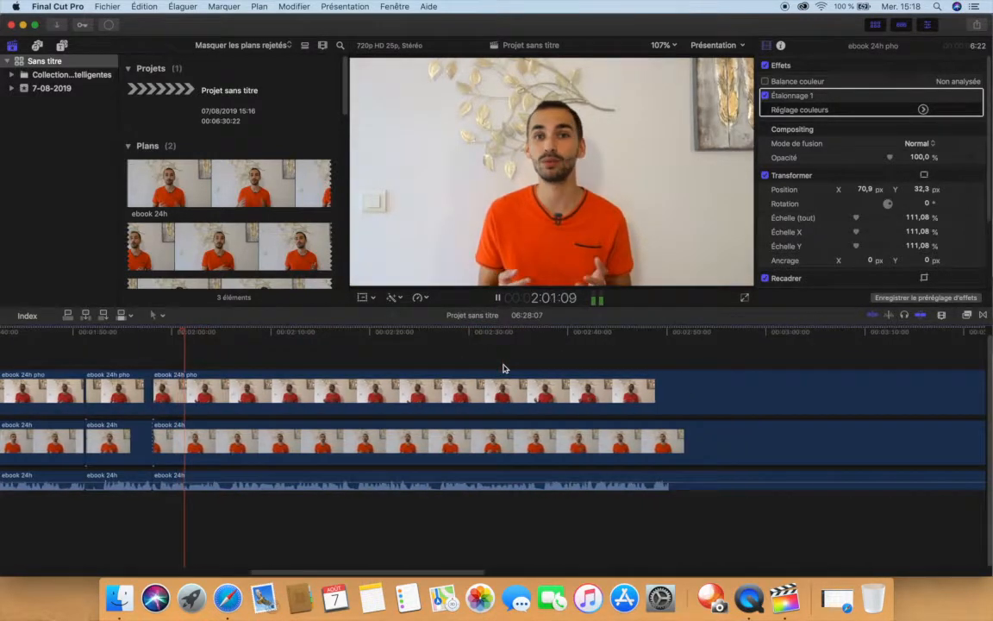
key(space)
scroll(504, 369, left, 5)
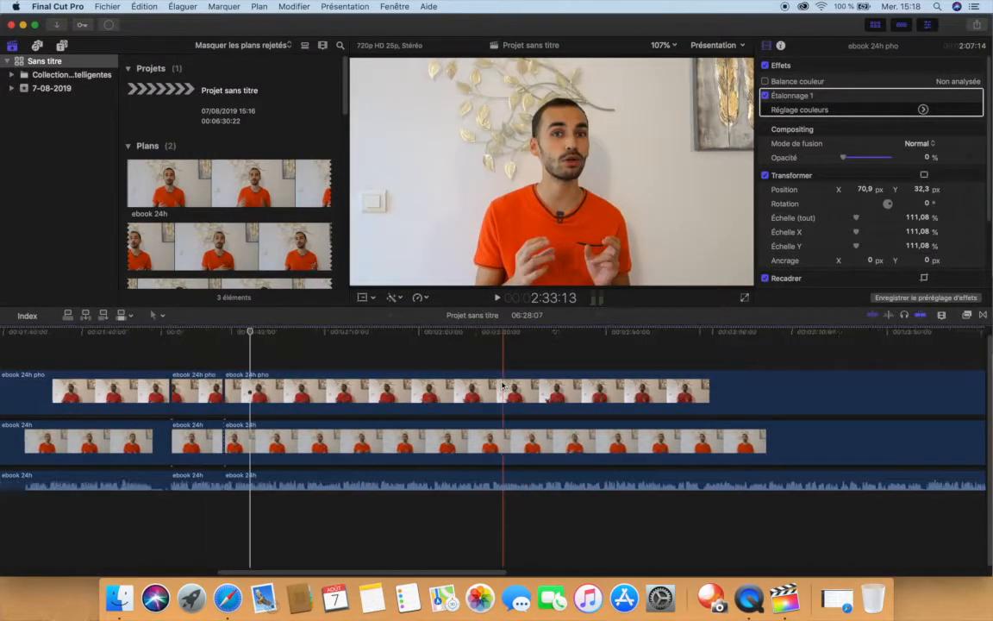
scroll(503, 387, right, 8)
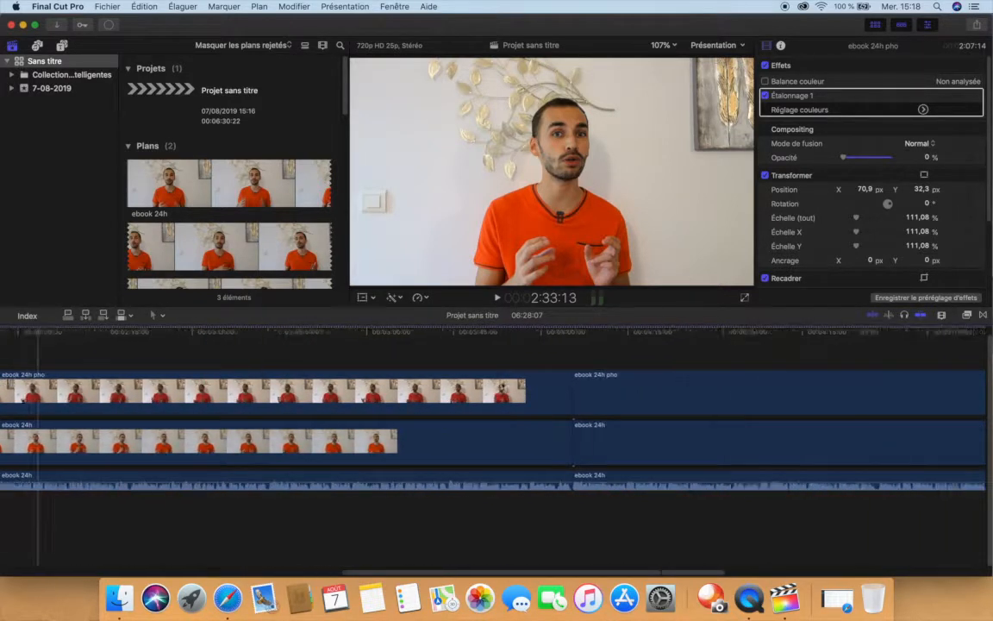
scroll(502, 386, left, 5)
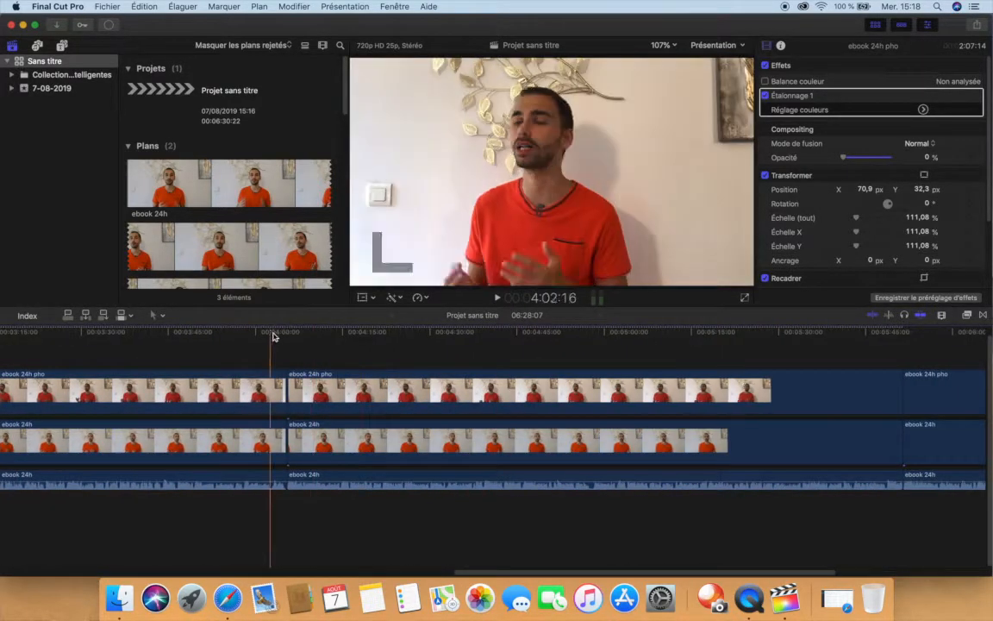
click(276, 333)
key(space)
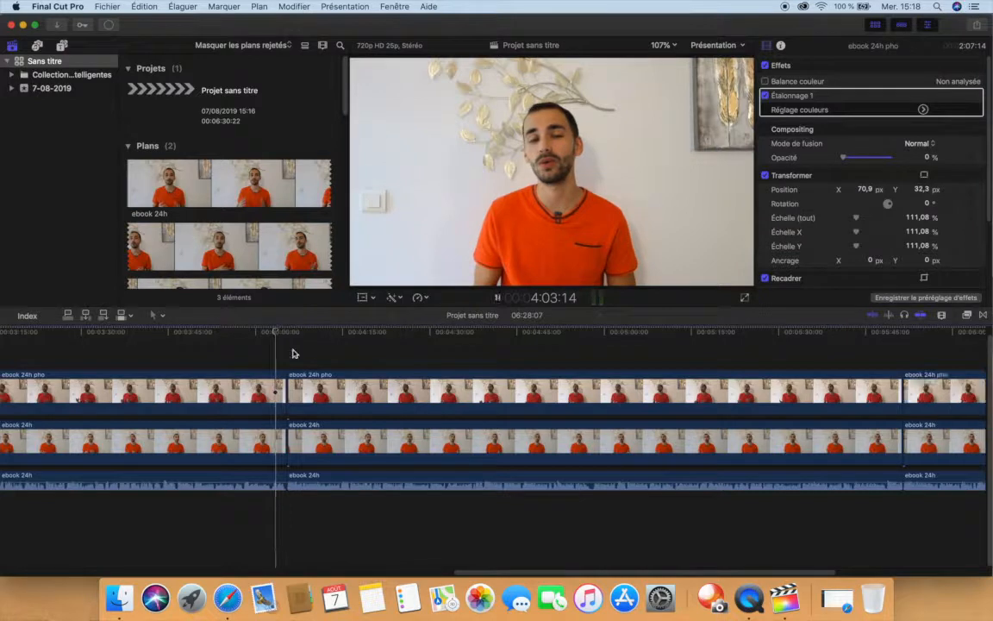
click(308, 388)
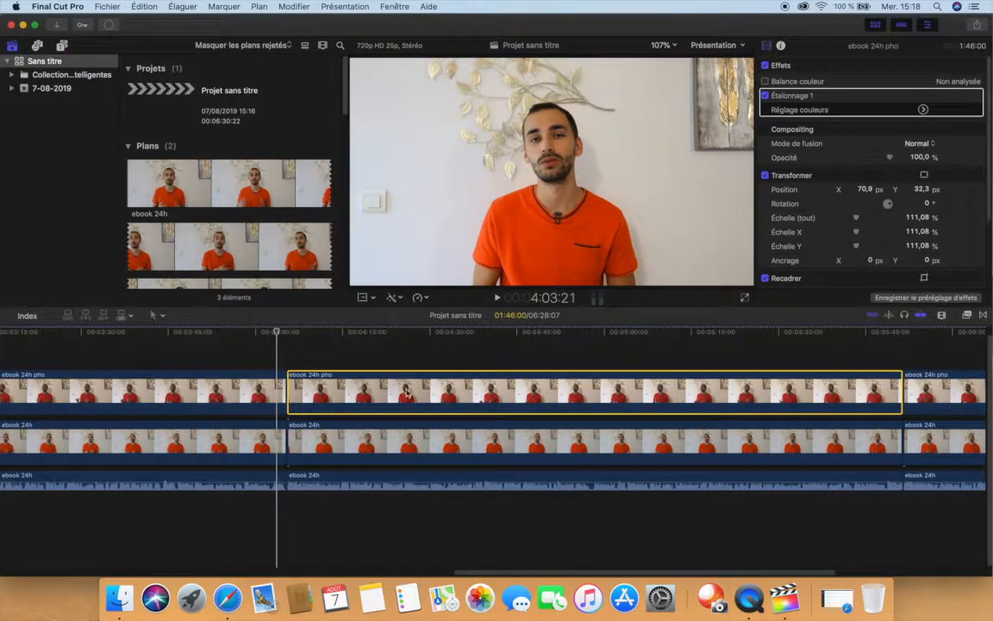
click(277, 362)
key(space)
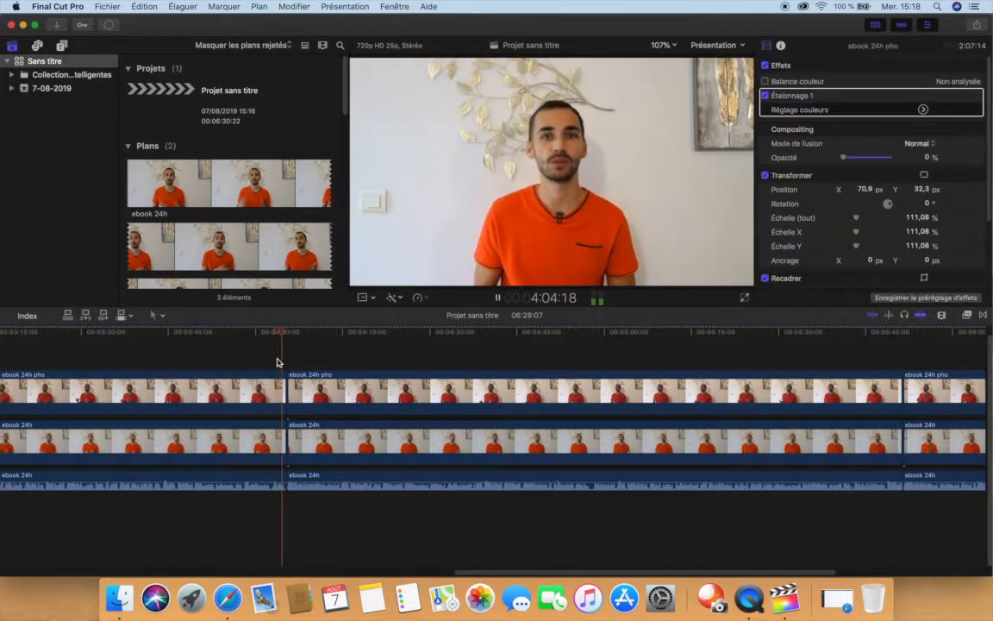
key(space)
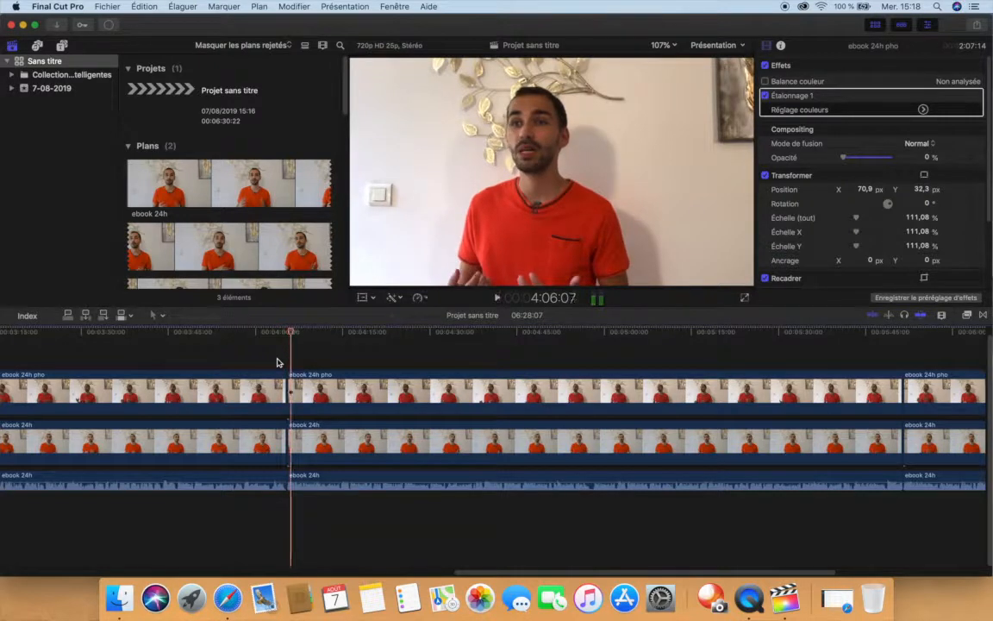
Step: Split both camera clips and the audio at 4:05:02, delete the short section just before the join, and play it back
key(super+equal)
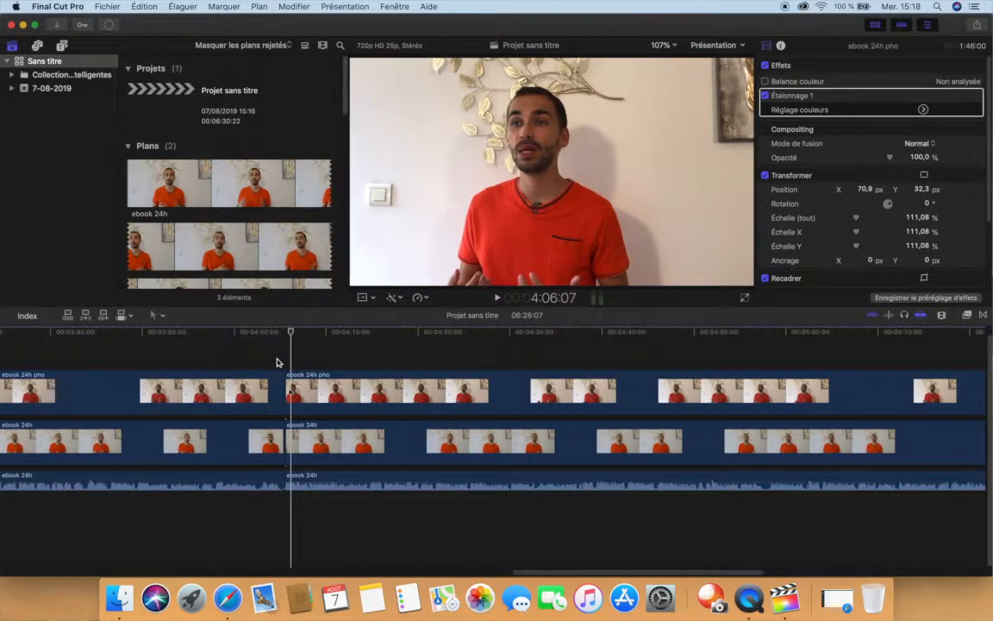
click(285, 332)
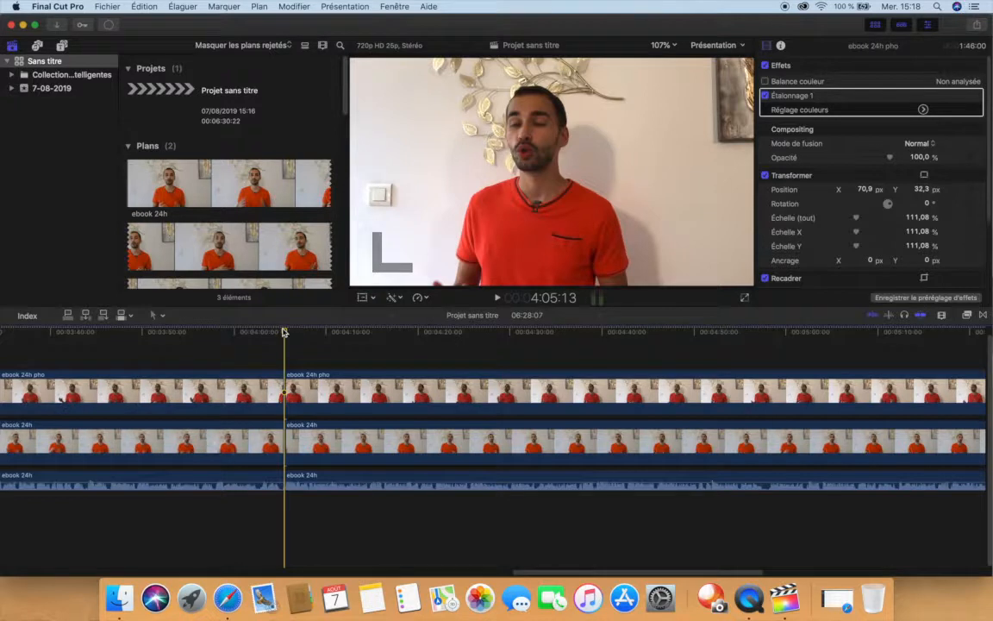
key(super+equal)
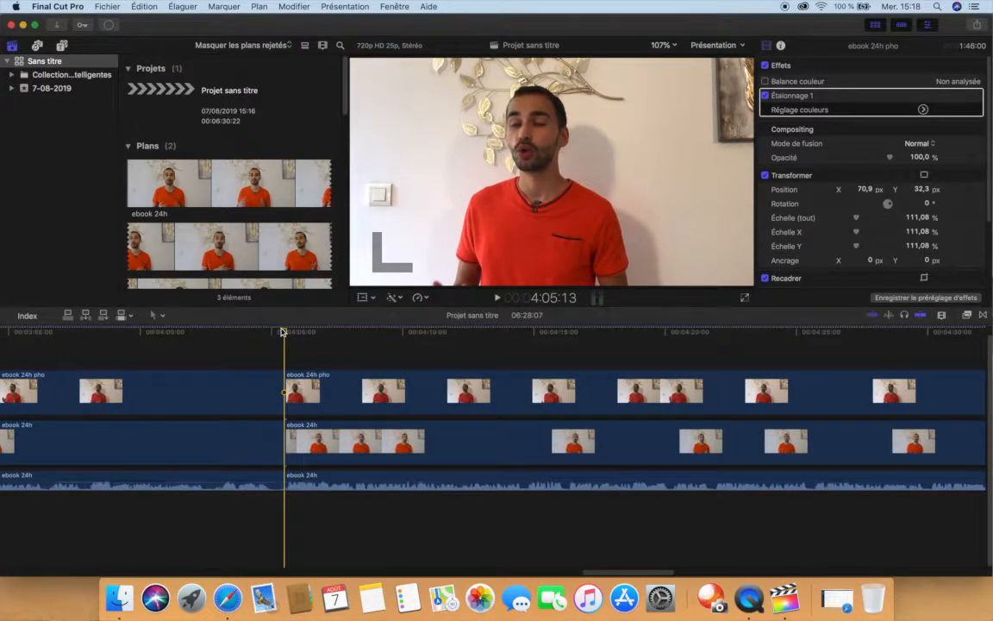
click(274, 333)
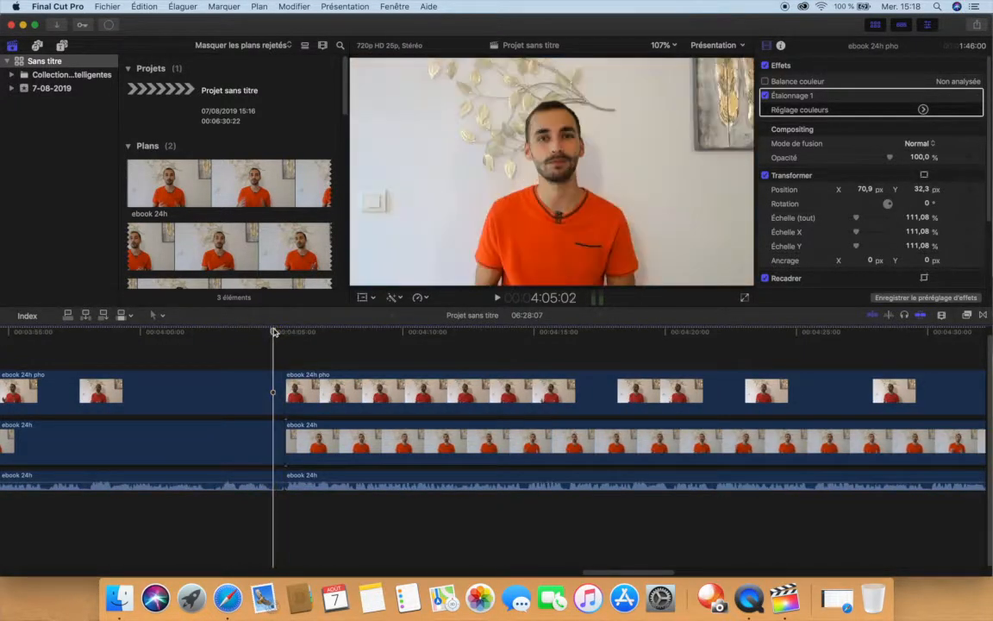
click(251, 396)
super+click(252, 437)
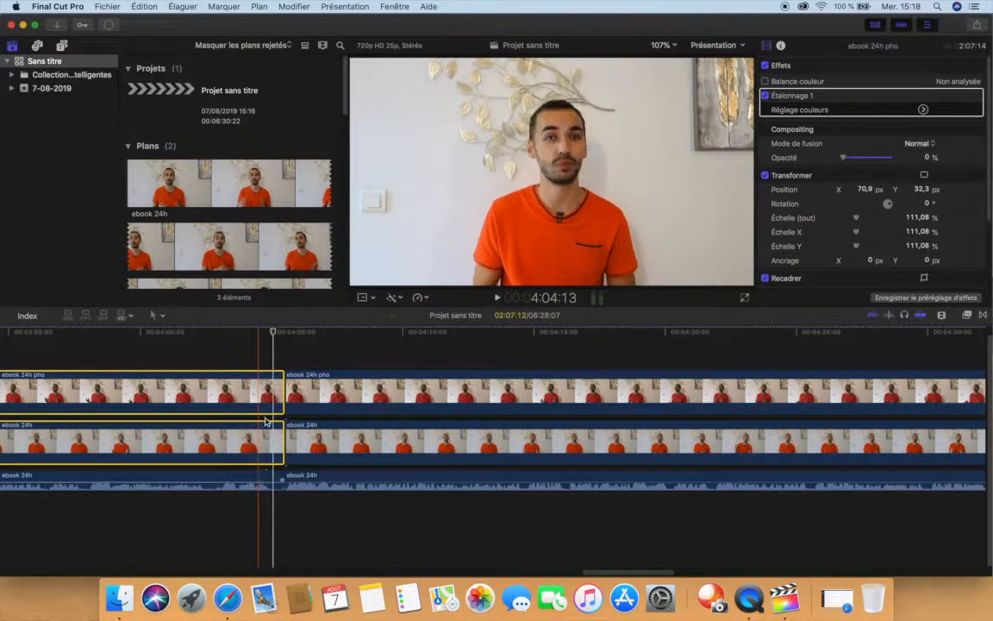
key(super+b)
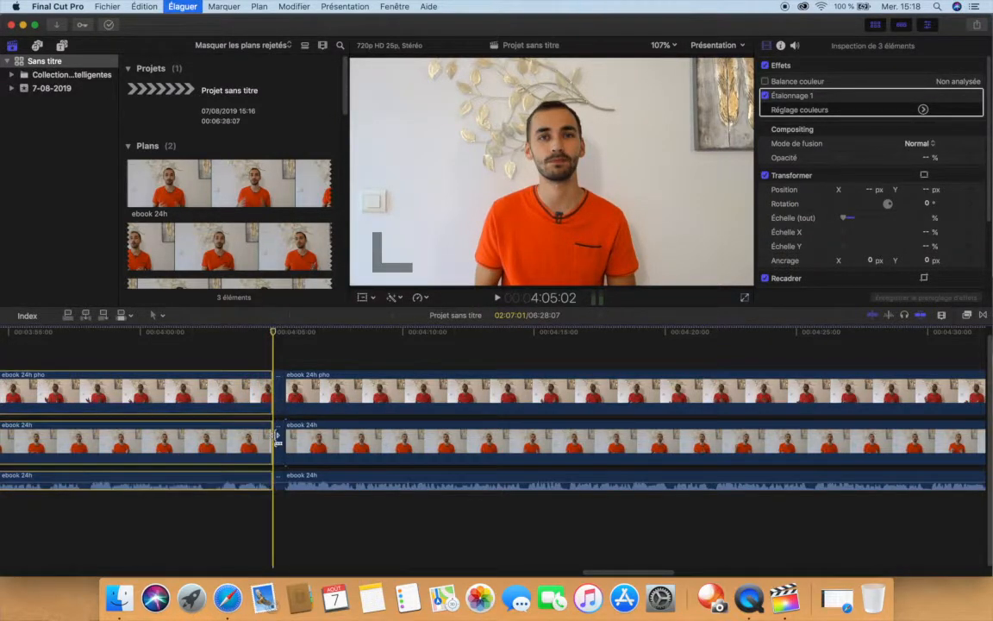
click(277, 441)
key(BackSpace)
click(256, 350)
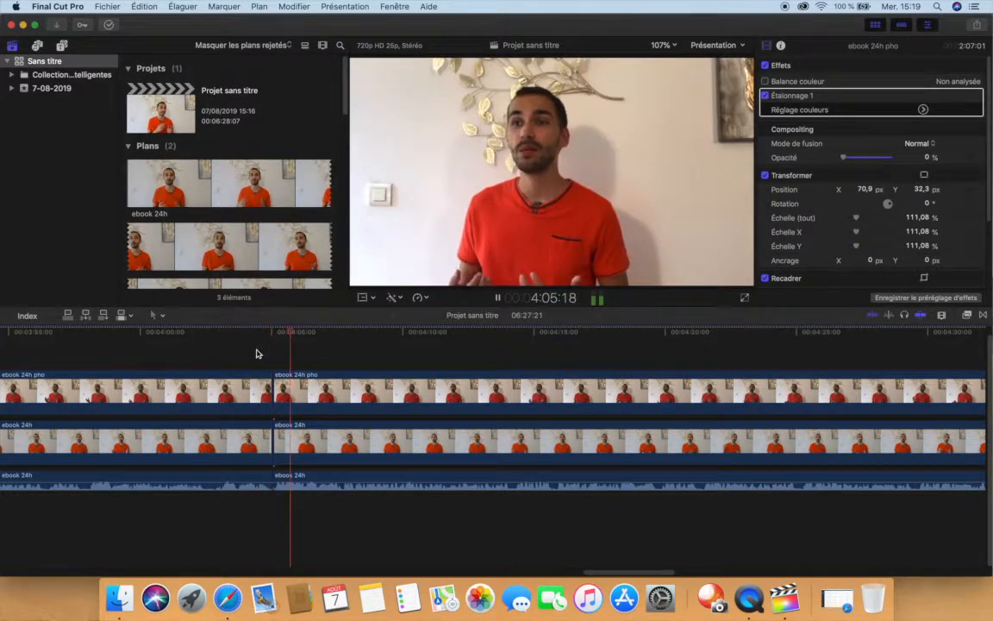
key(space)
Step: Trim the start of the audio clip after the 4:05 join to about 4:05:05 and play the join back
drag(274, 476, 277, 477)
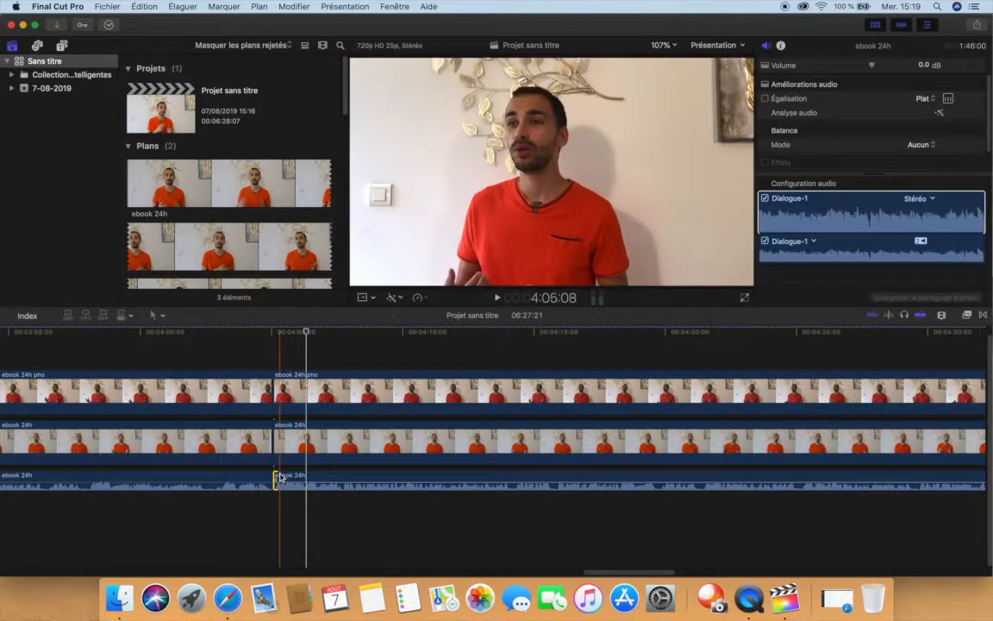
key(super+equal)
key(super+equal)
key(super+equal)
key(super+equal)
drag(147, 477, 208, 477)
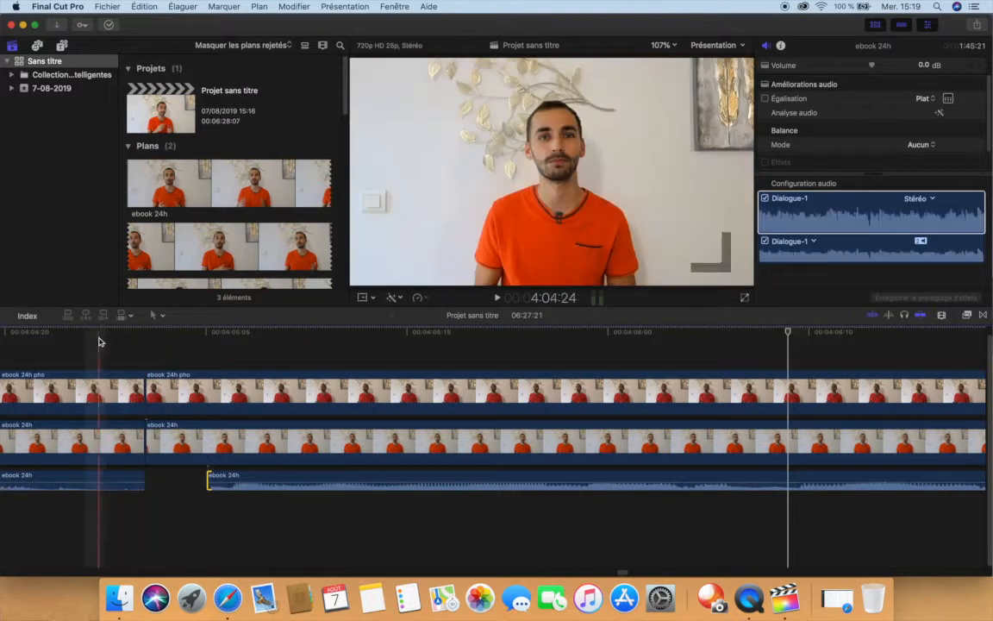
key(space)
key(super+minus)
key(super+minus)
key(super+minus)
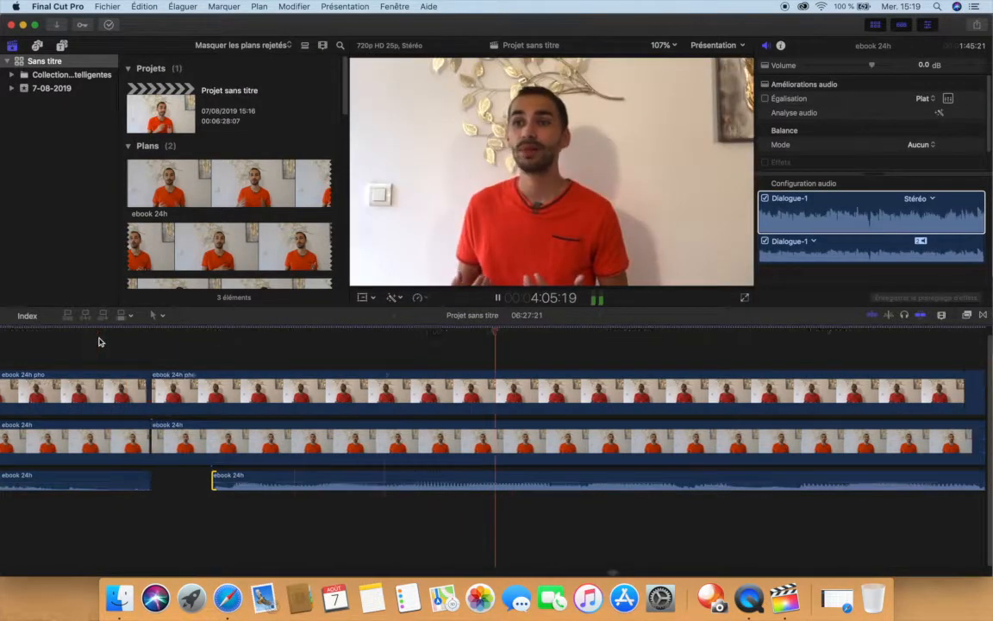
click(377, 345)
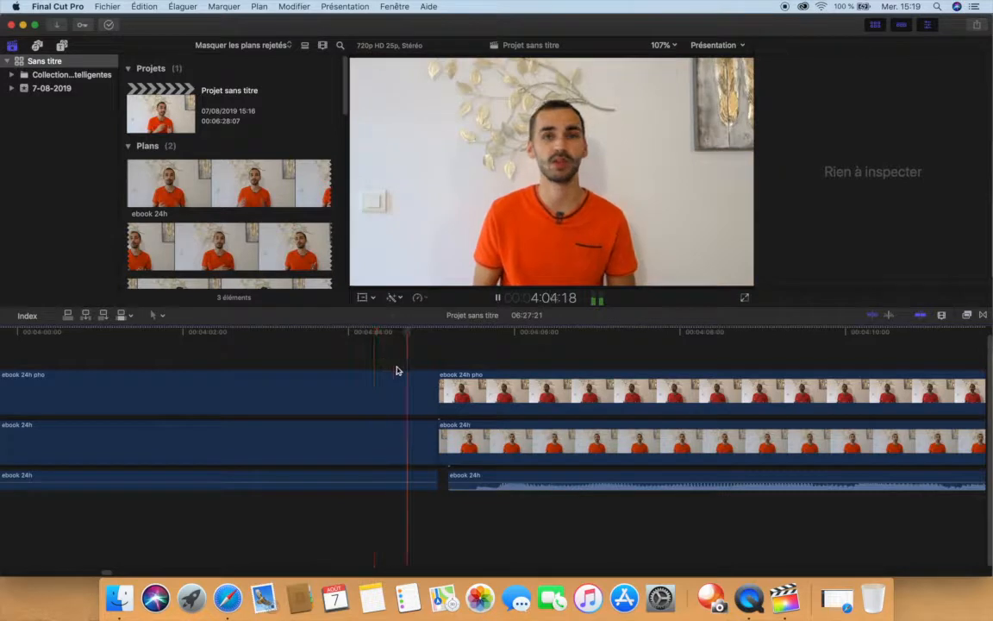
Step: Split all tracks at 4:09:22, set the opacity of the upper camera clip after the split to 0%, and play through the switch
key(super+minus)
key(super+minus)
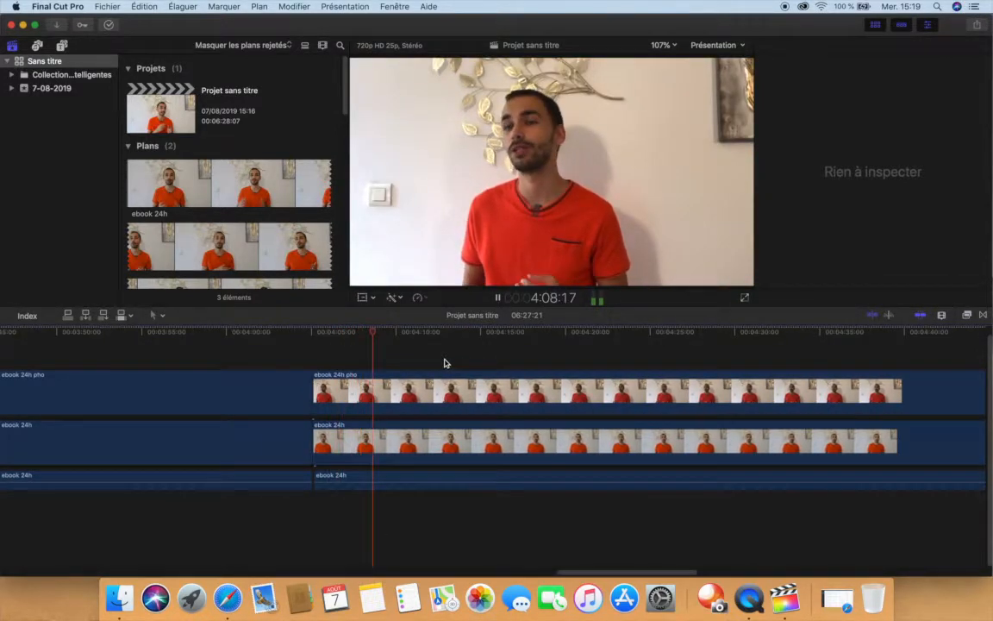
key(space)
drag(394, 360, 401, 478)
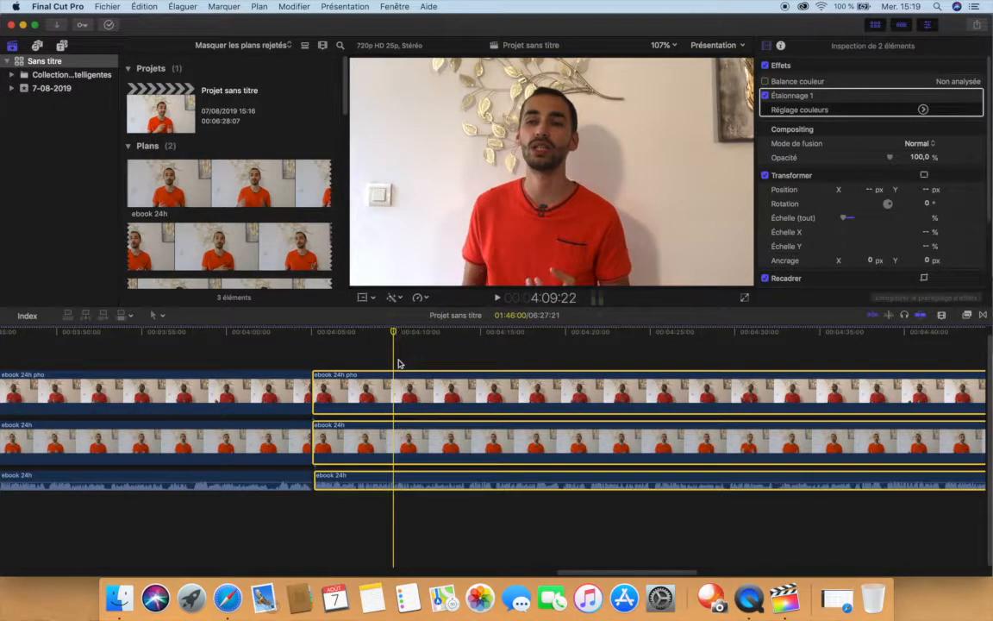
key(super+b)
click(429, 389)
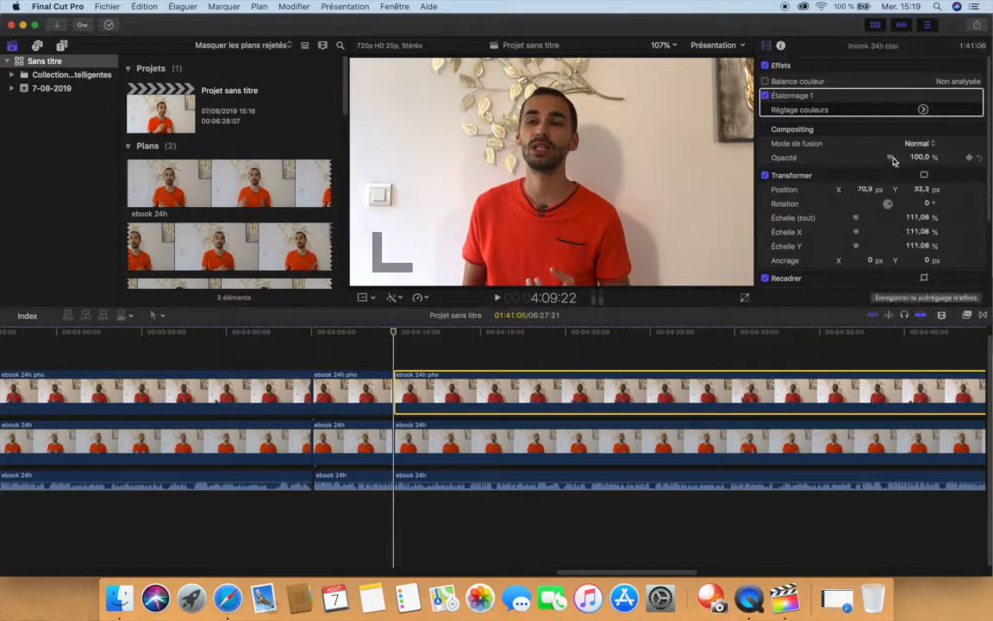
click(376, 350)
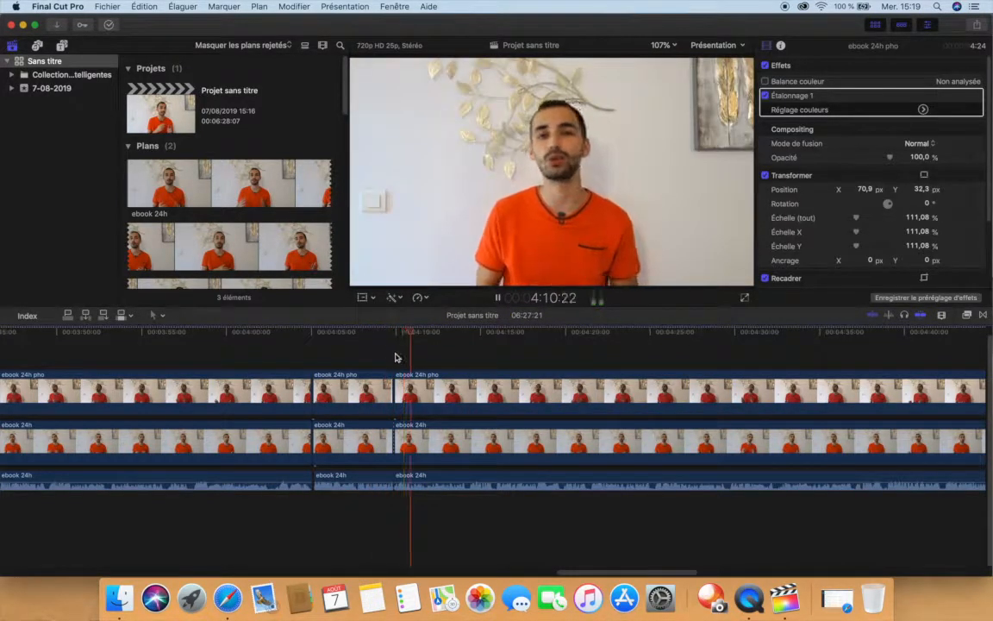
Step: Split all tracks at about 4:11, set the short upper camera section before the split to 100% opacity, and play it back
click(433, 429)
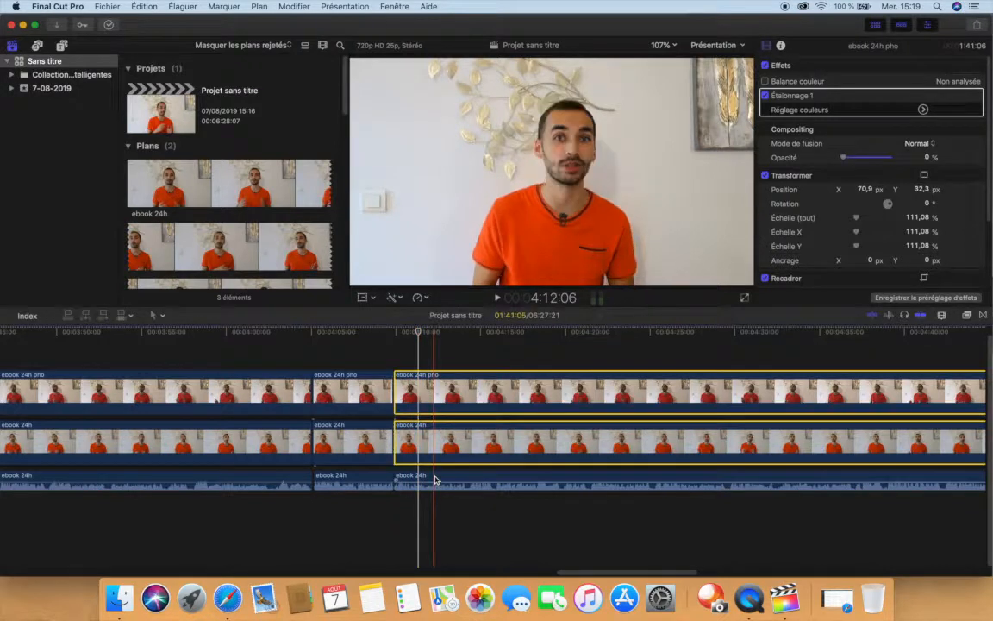
super+click(435, 479)
key(super+b)
click(409, 388)
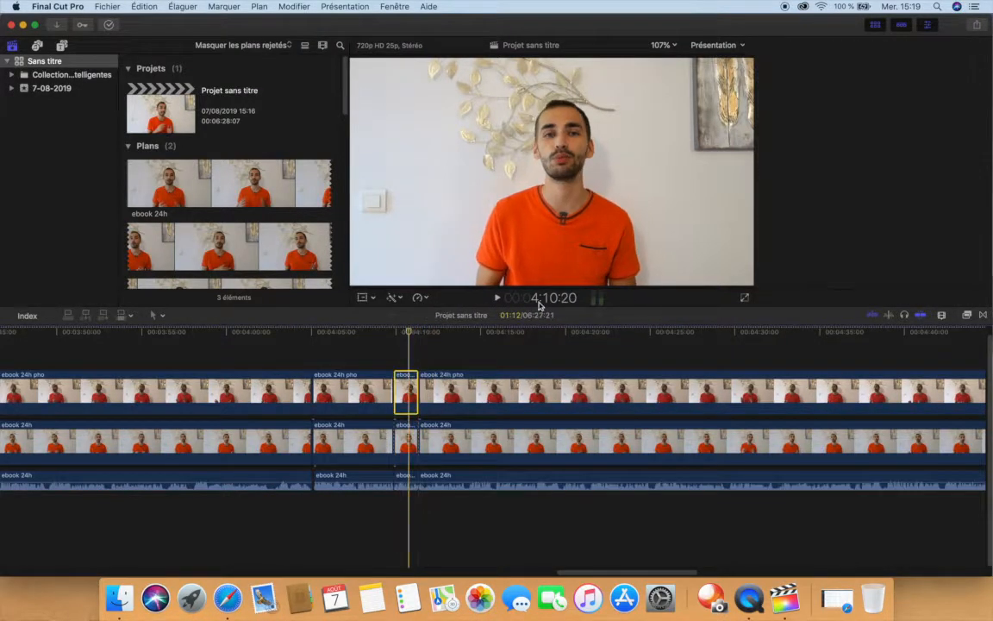
click(392, 348)
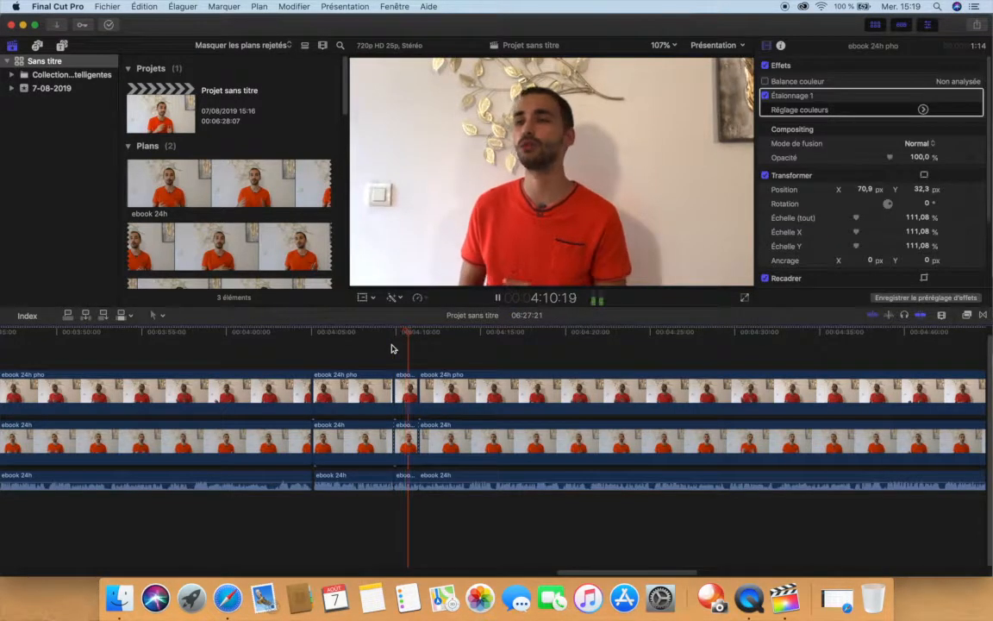
scroll(415, 343, right, 5)
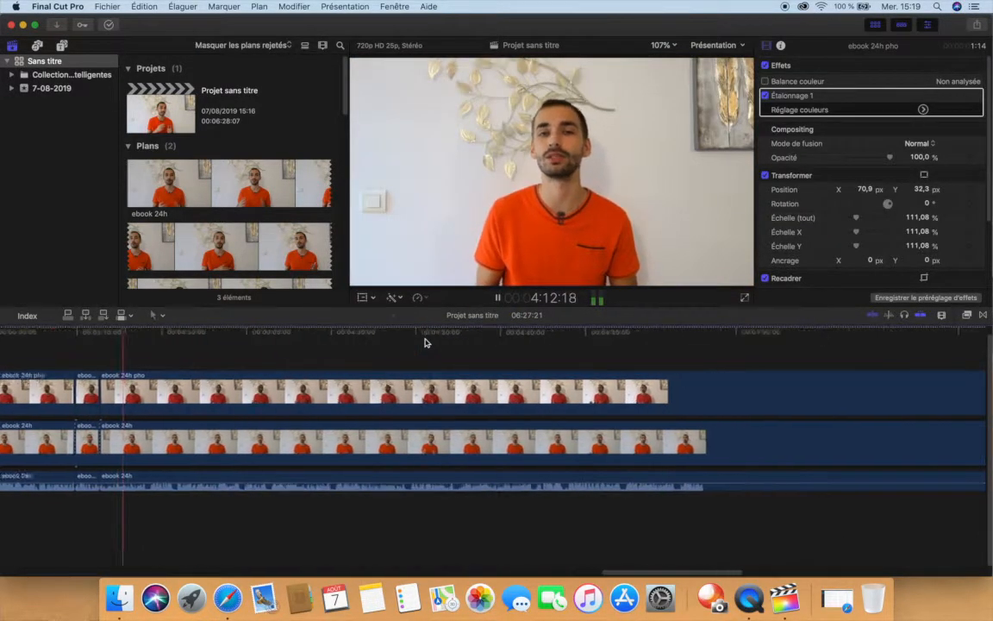
key(space)
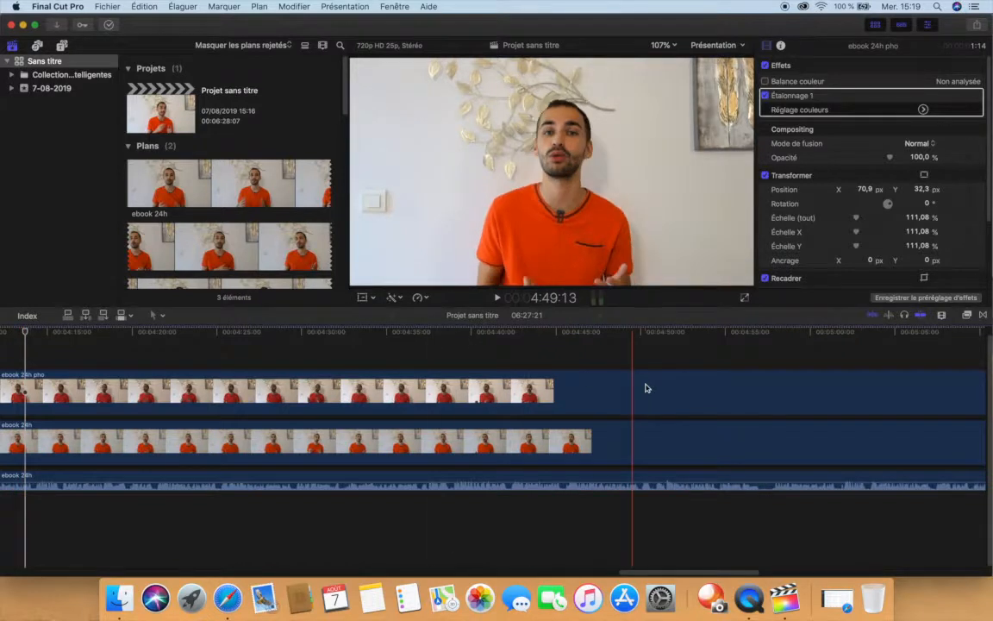
Step: Set the opacity of the last upper camera clip, after the 5:51 join, to 100% and play through the switch
key(super+minus)
key(super+minus)
scroll(646, 389, right, 3)
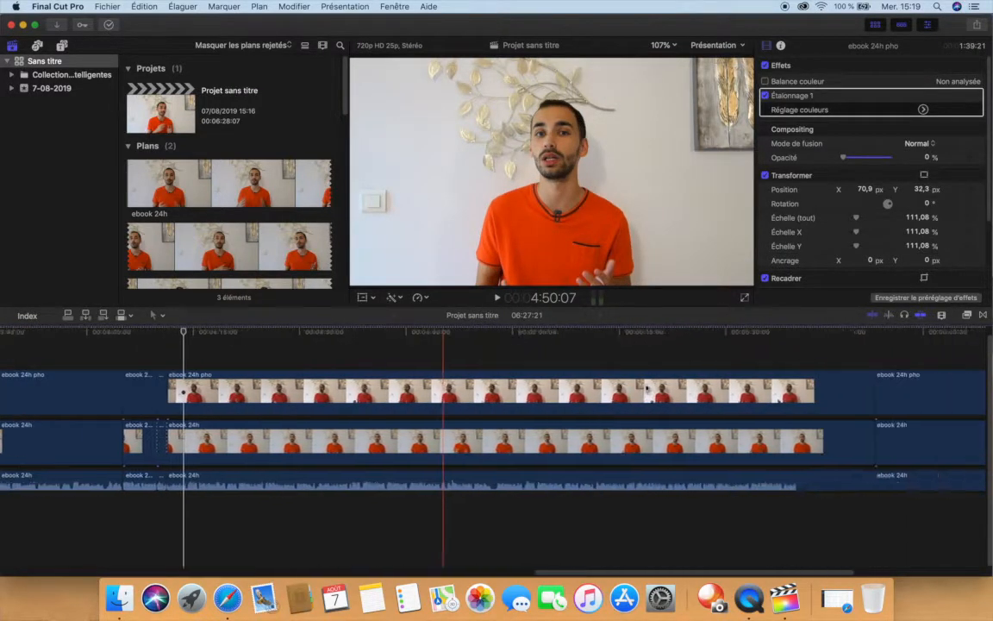
scroll(647, 389, right, 6)
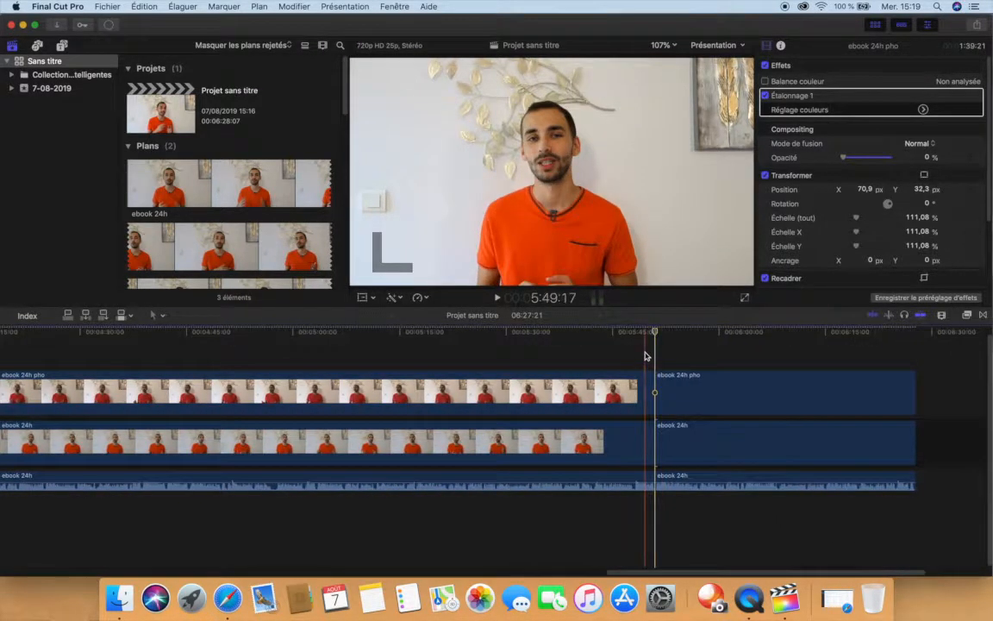
click(644, 355)
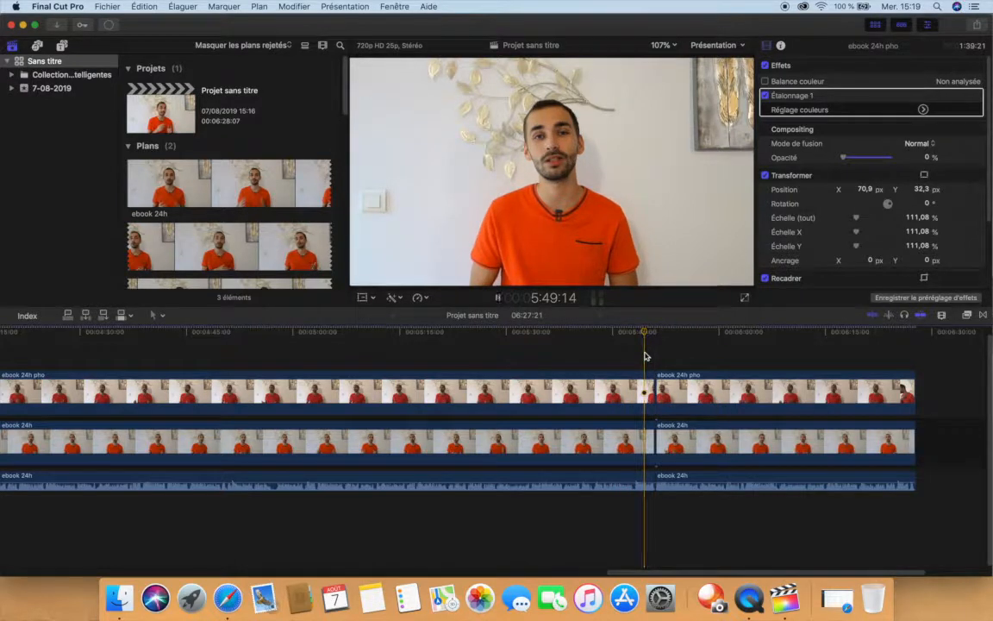
key(space)
click(683, 388)
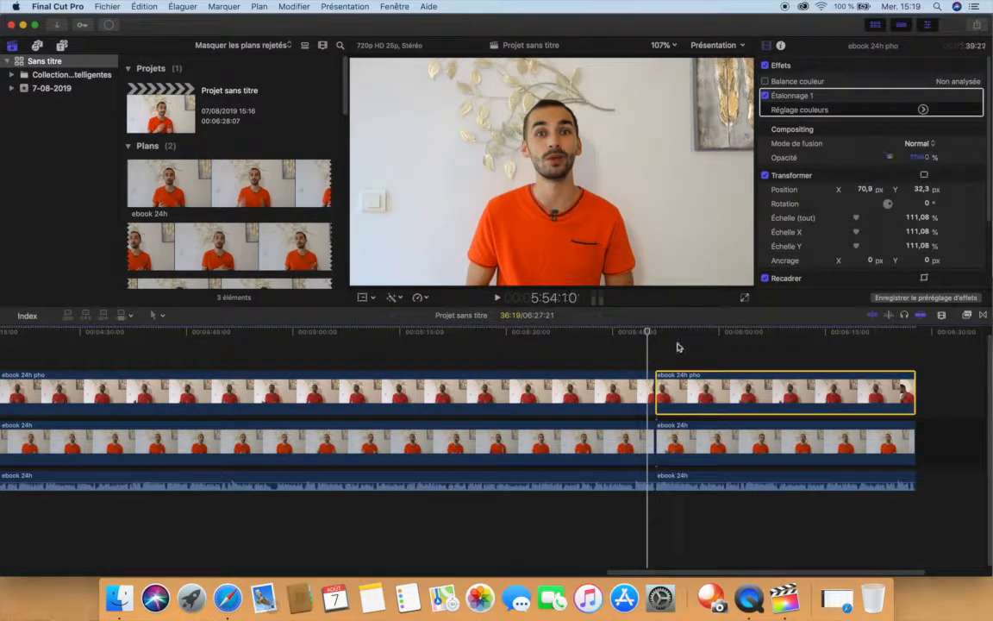
key(space)
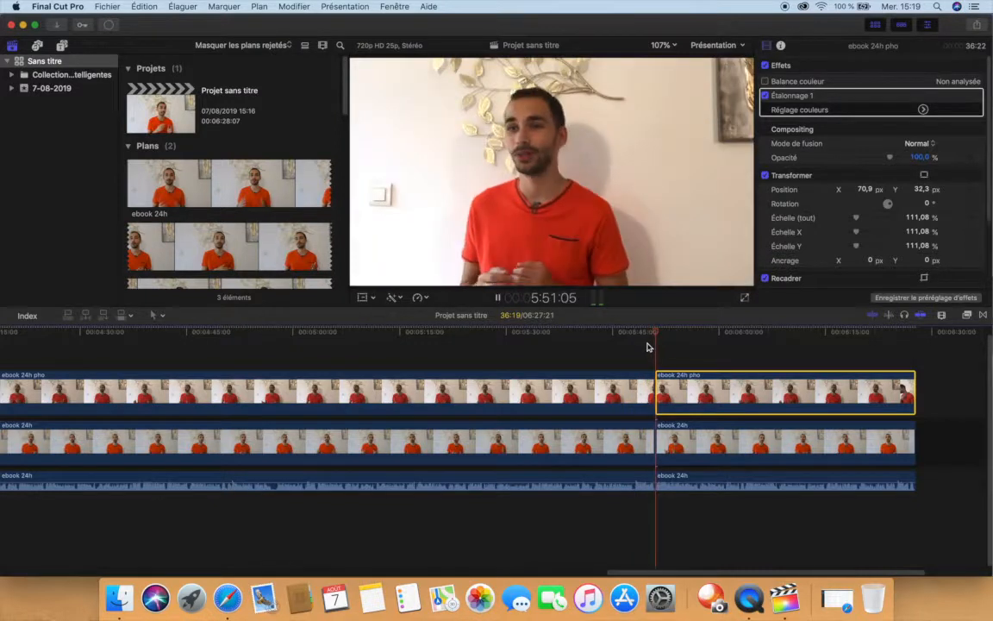
click(650, 347)
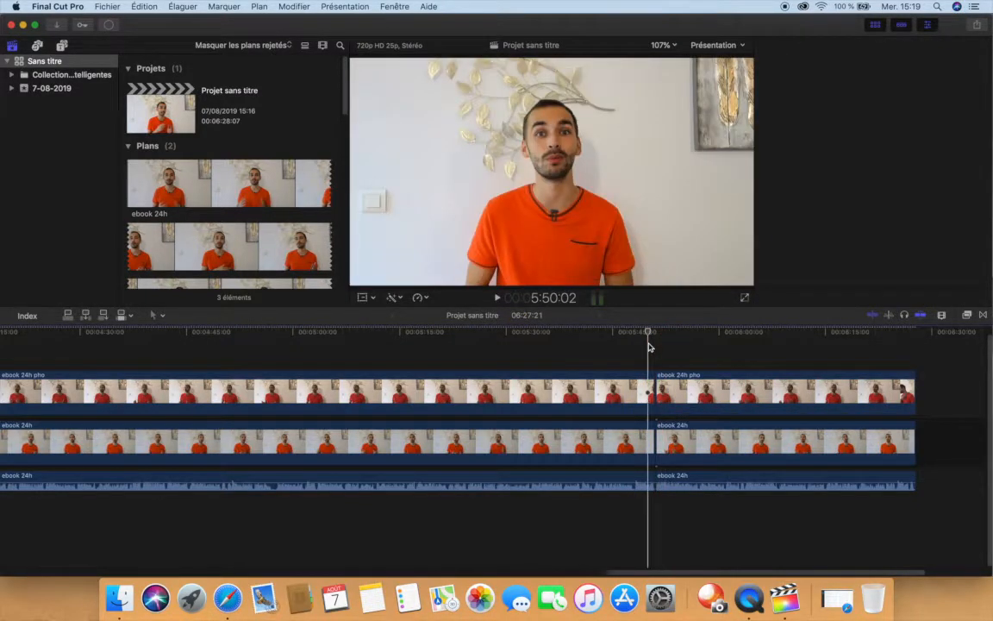
key(space)
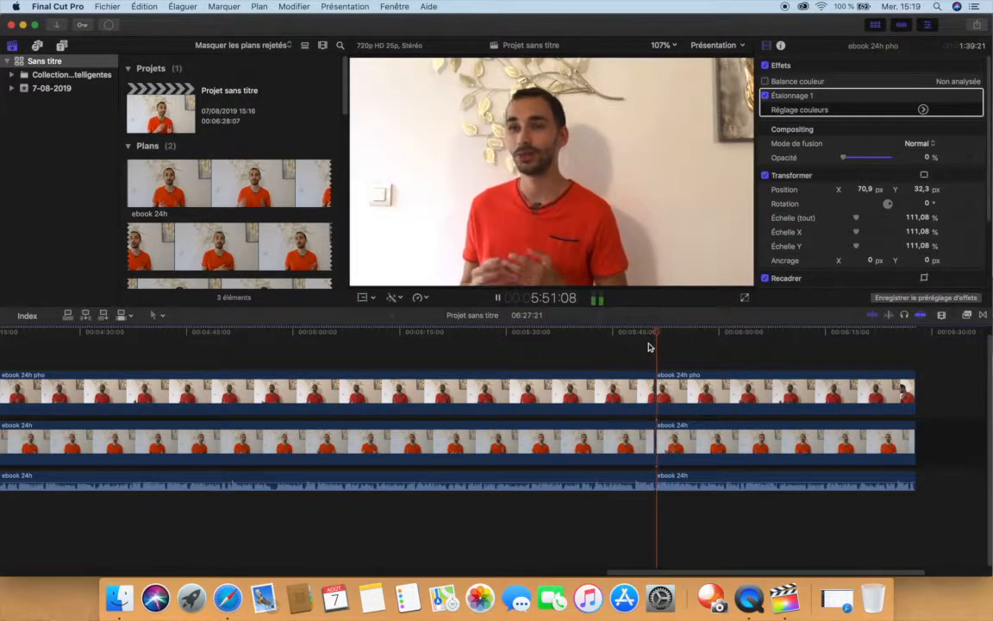
Step: Split all tracks at 5:48:04, delete the section between the split and the 5:51 join, and play the new join
click(649, 347)
click(636, 347)
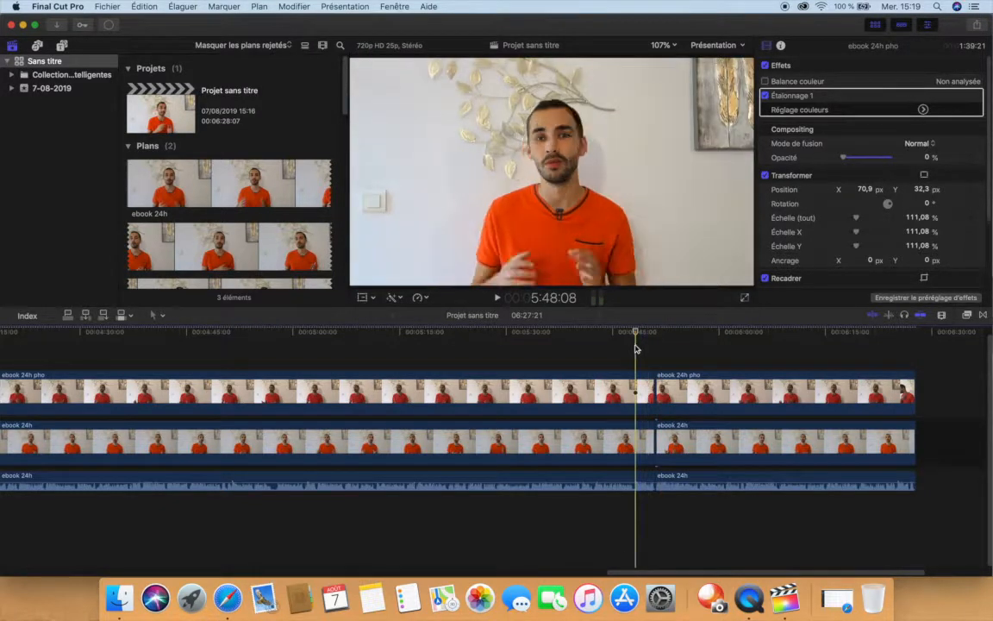
drag(633, 335, 635, 335)
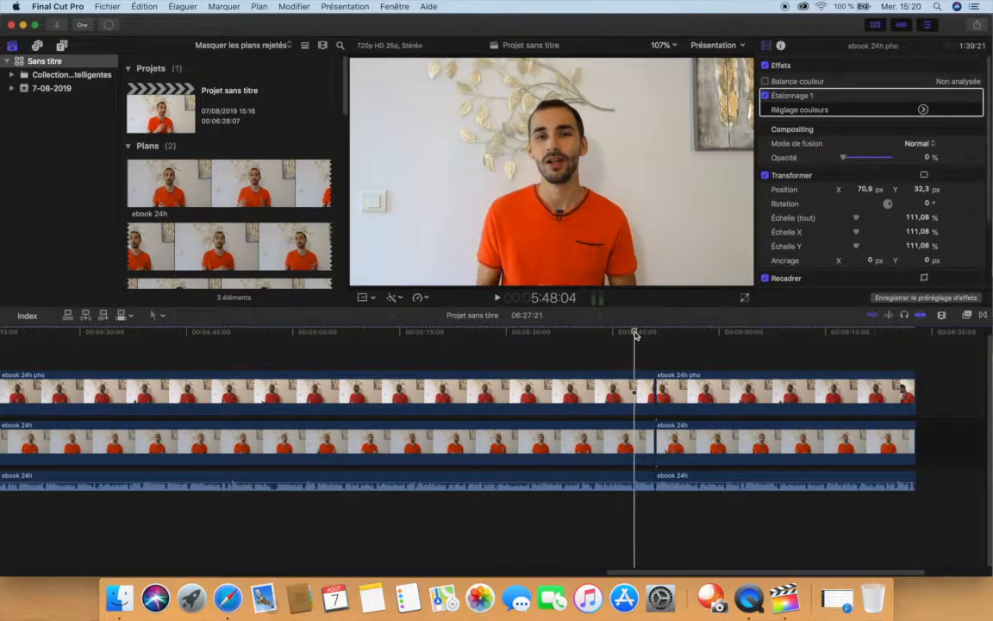
click(634, 401)
super+click(636, 444)
super+click(638, 478)
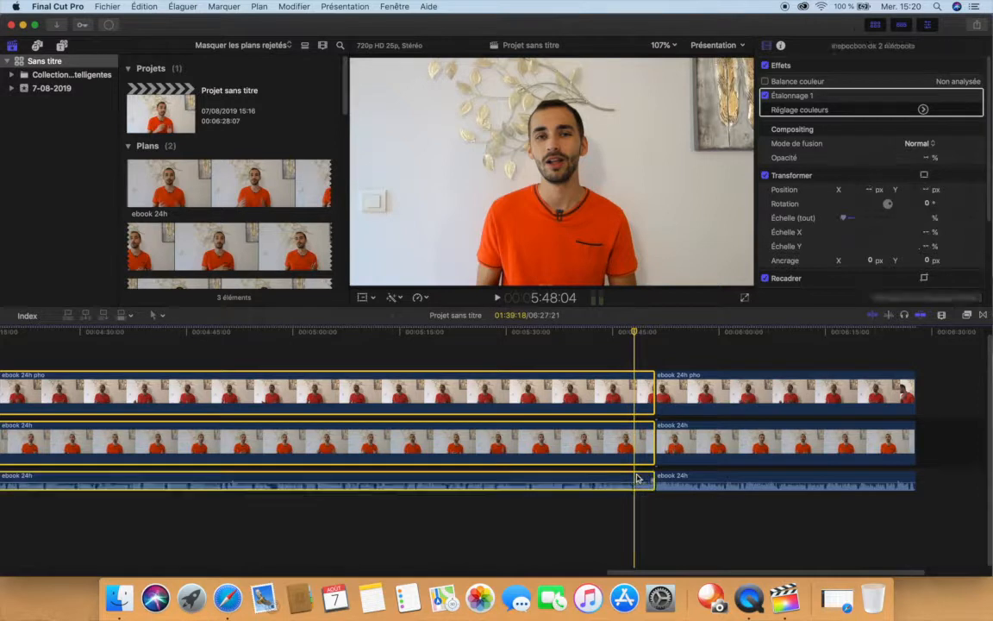
key(super+b)
click(643, 445)
key(Delete)
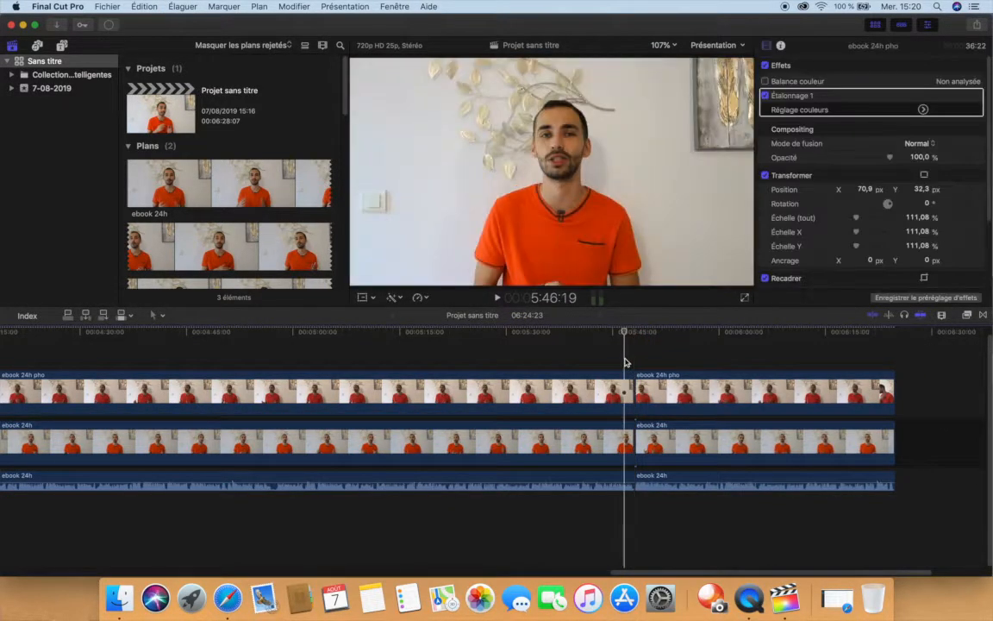
key(space)
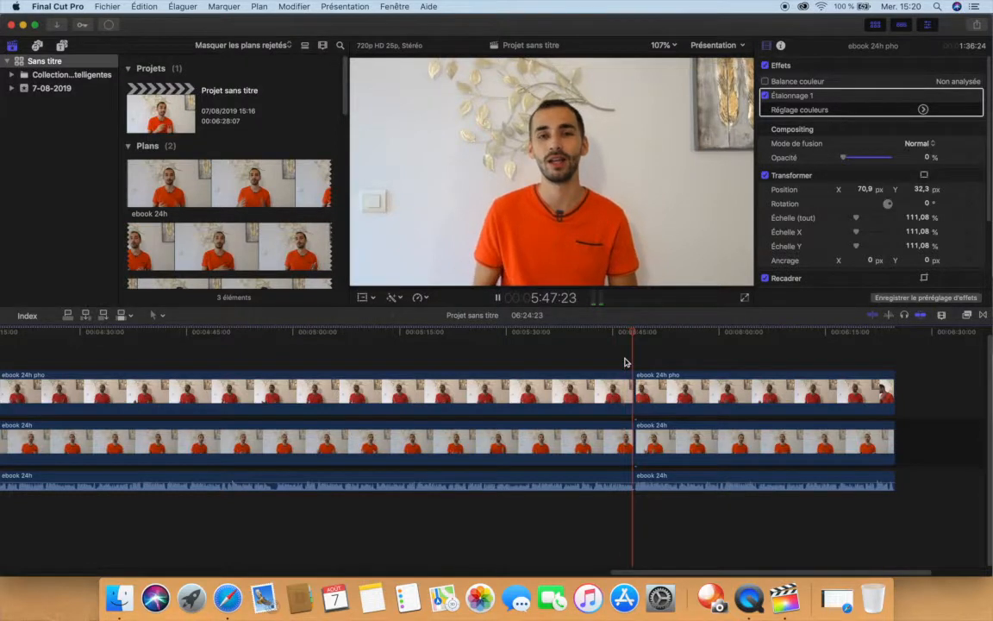
key(space)
Step: Split all tracks at 5:47:24, delete the remaining few frames before the 5:48 join, and play the join back
key(super+equal)
key(super+equal)
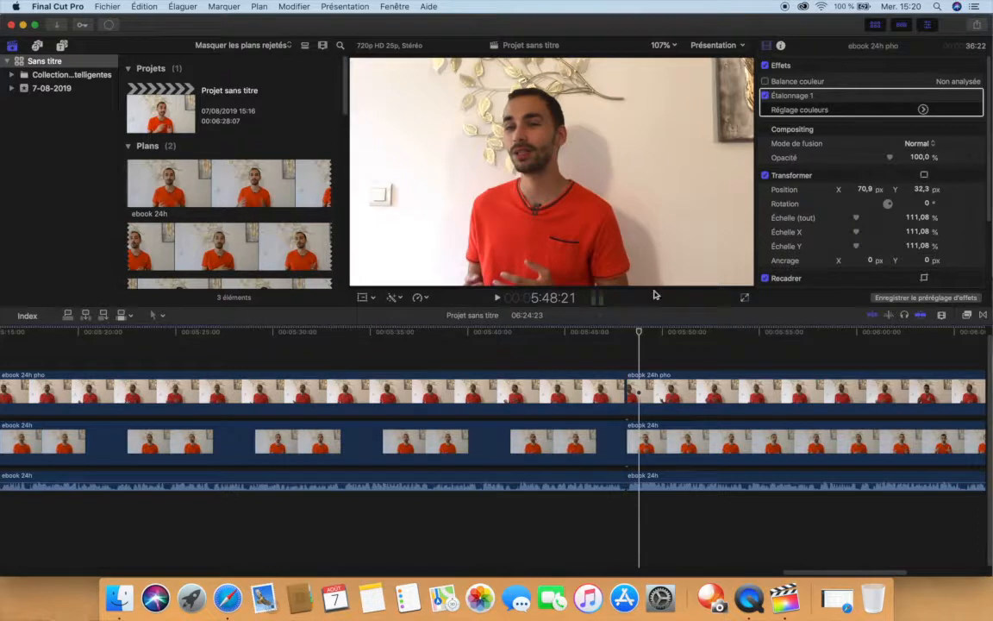
key(super+equal)
key(super+equal)
drag(611, 334, 568, 332)
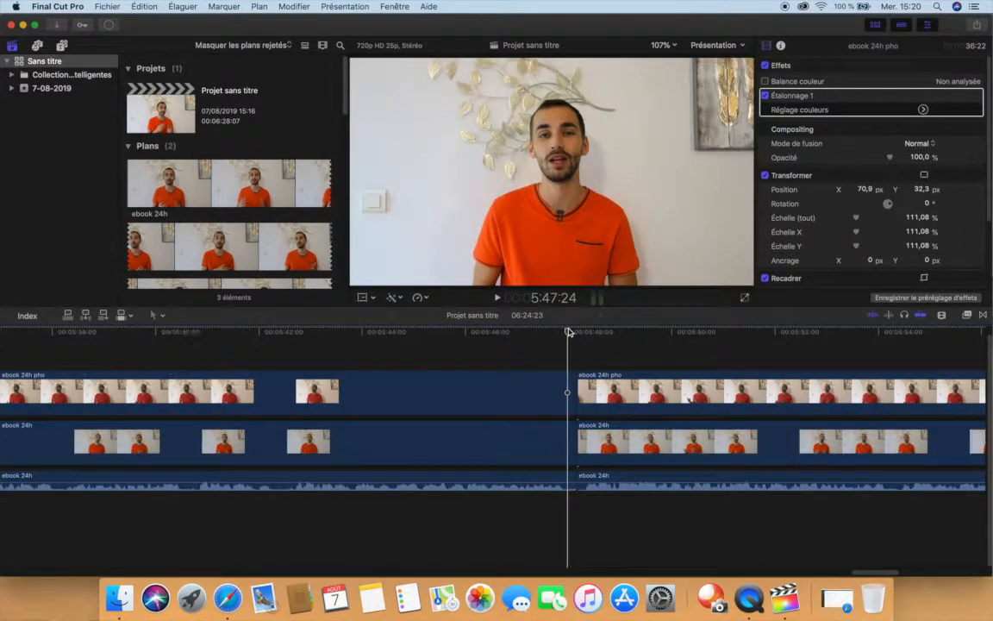
click(521, 440)
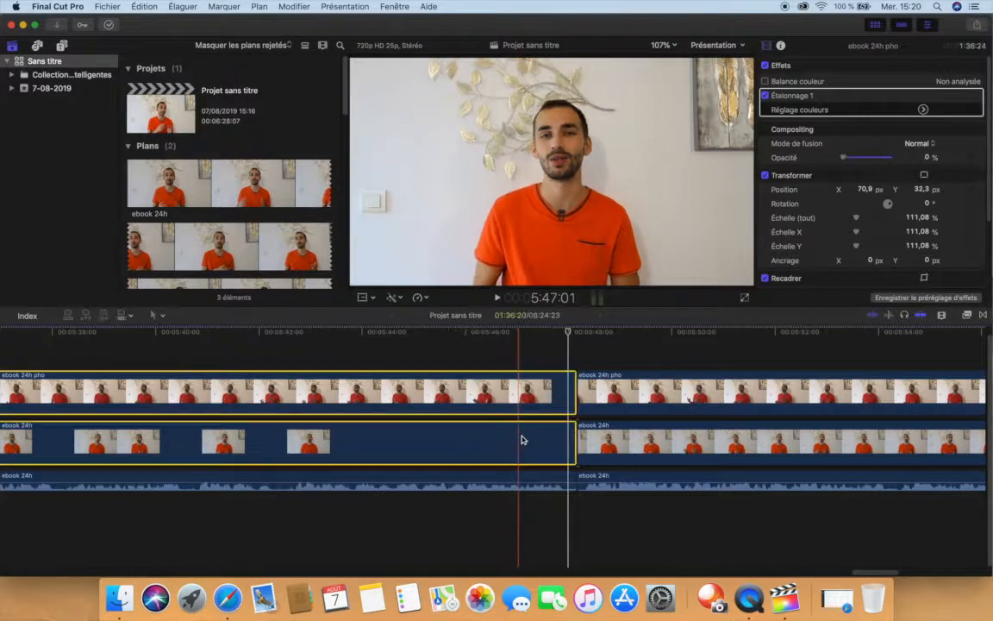
super+click(535, 481)
key(super+b)
click(572, 445)
key(BackSpace)
key(super+minus)
key(super+minus)
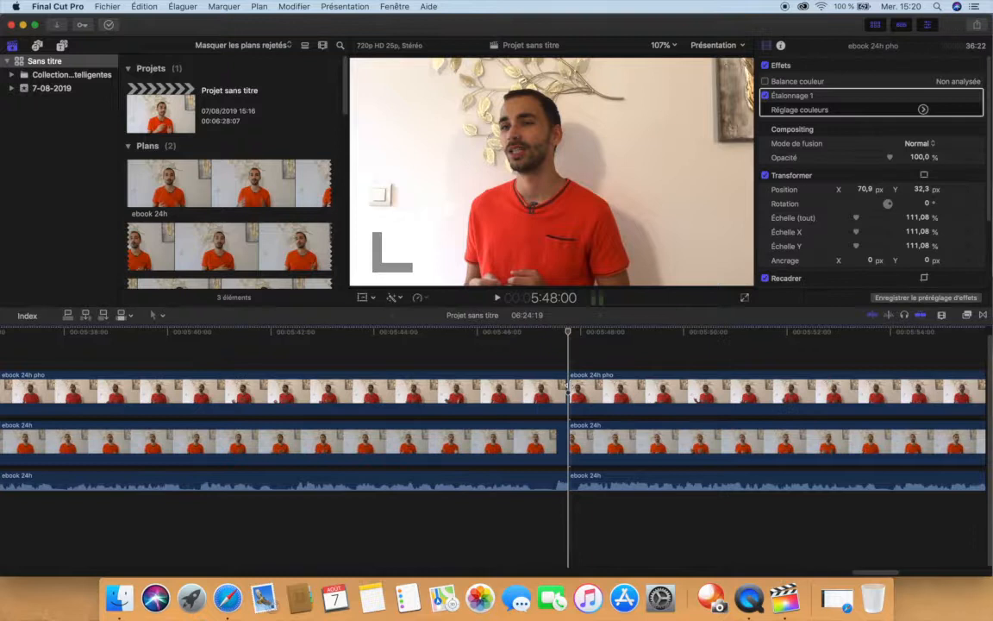
click(558, 355)
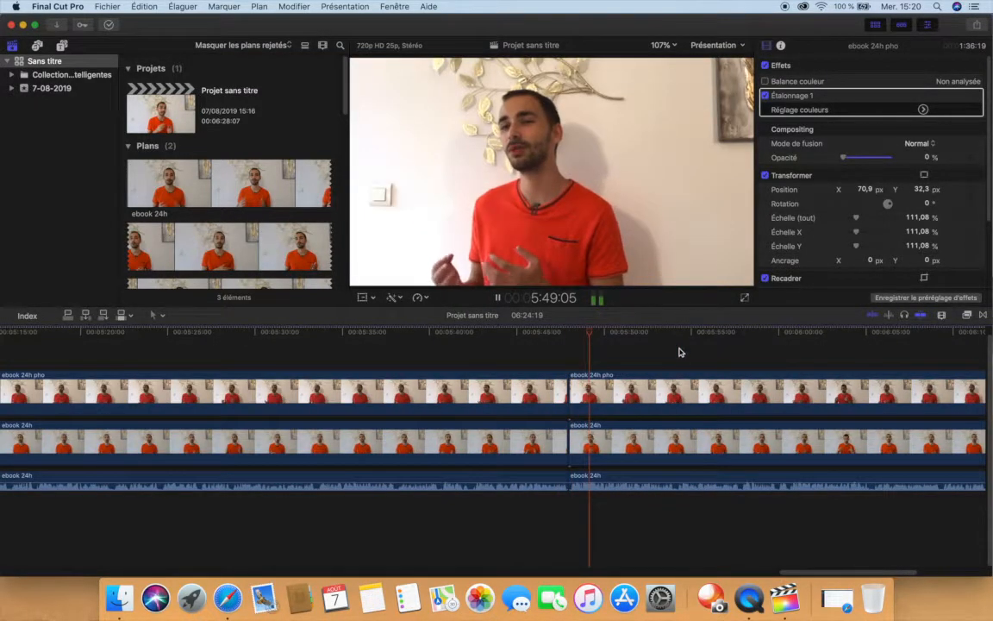
Step: Split the upper camera, lower camera and audio clips at about 5:55:12
click(686, 351)
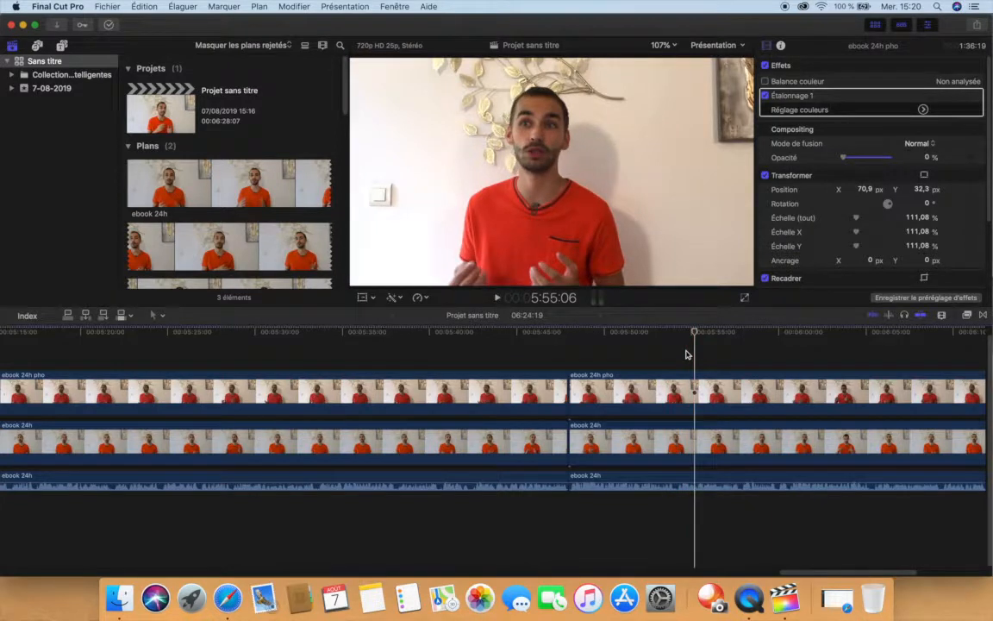
click(709, 406)
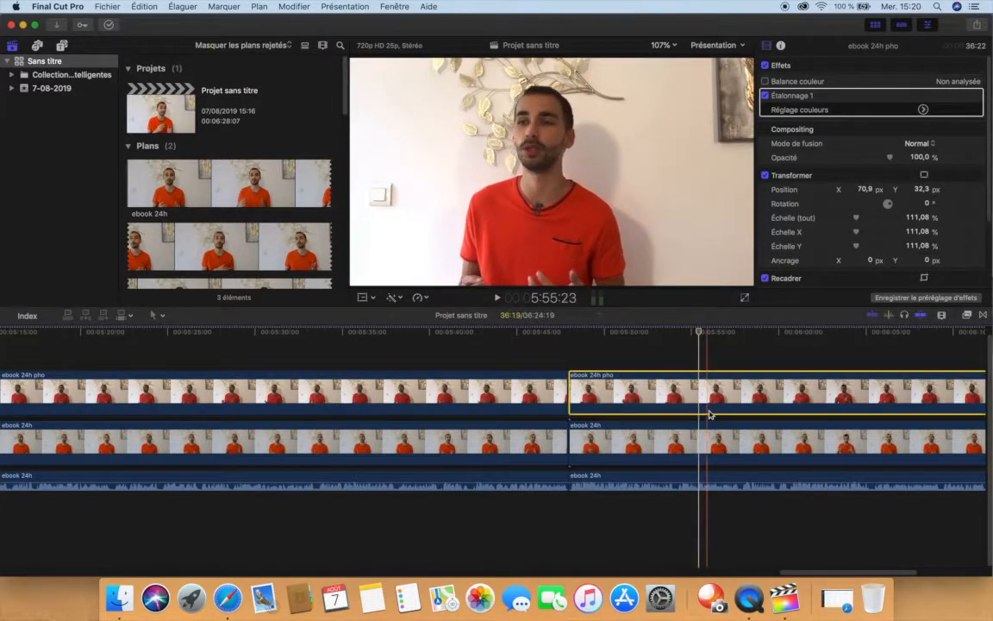
super+click(711, 478)
key(super+b)
Step: Try to set the opacity of the upper camera clip after the 5:55:12 split to 0% and play the switch
super+click(730, 395)
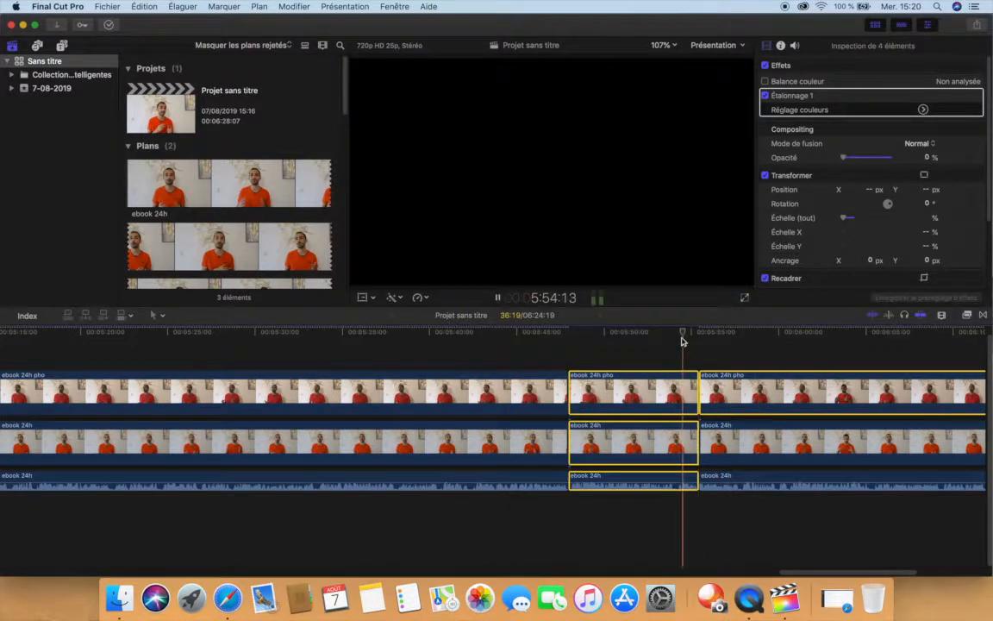
key(space)
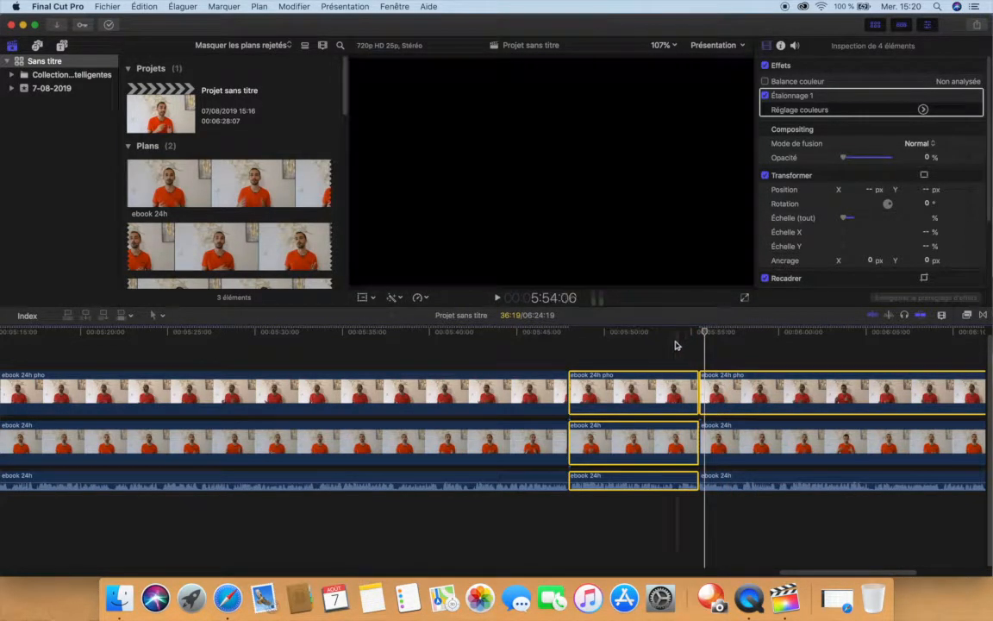
drag(843, 157, 747, 163)
click(680, 360)
key(space)
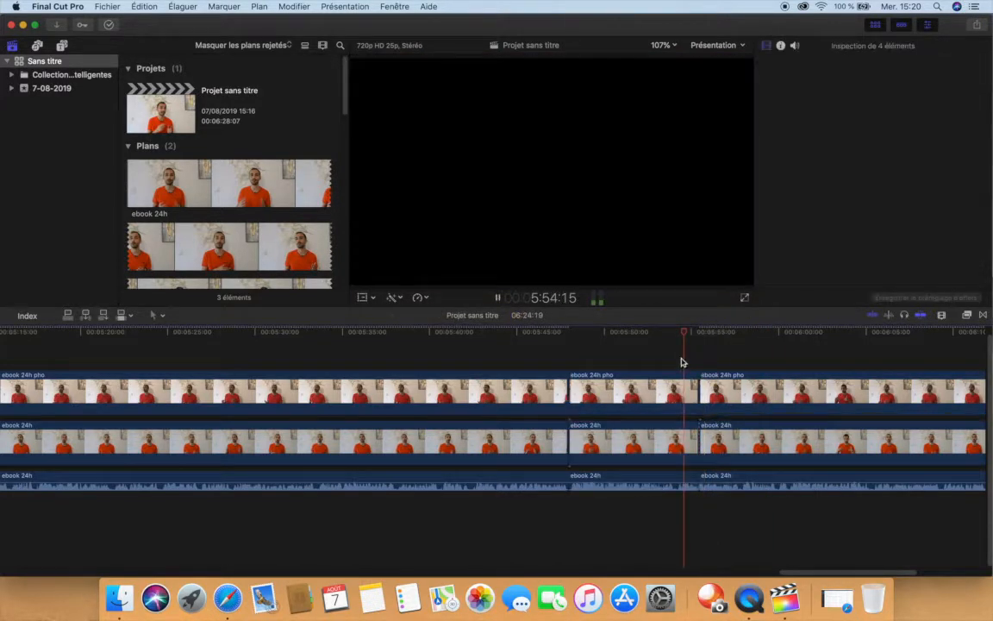
Step: Set the upper camera section before the 5:55:12 split to 100% opacity and the one after it to 0%, and play the switch
click(660, 381)
key(space)
drag(844, 160, 618, 140)
drag(848, 161, 954, 172)
click(740, 344)
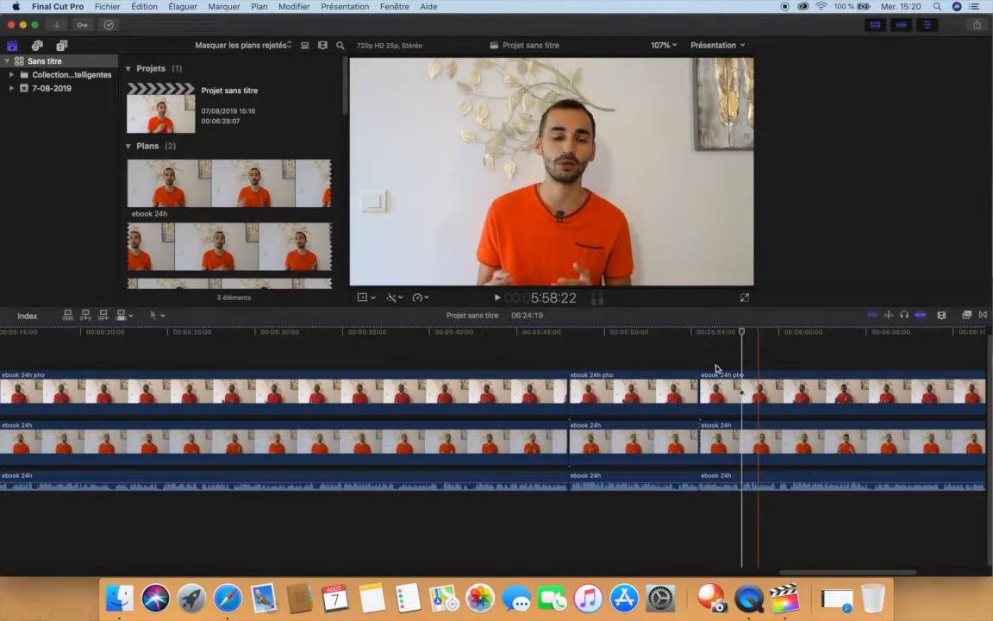
click(677, 335)
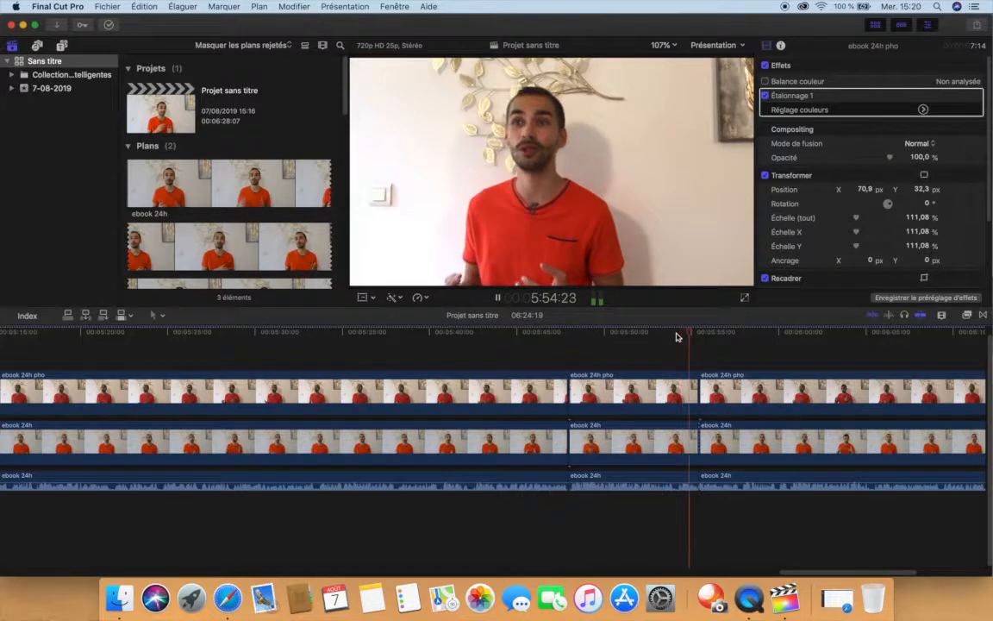
click(676, 336)
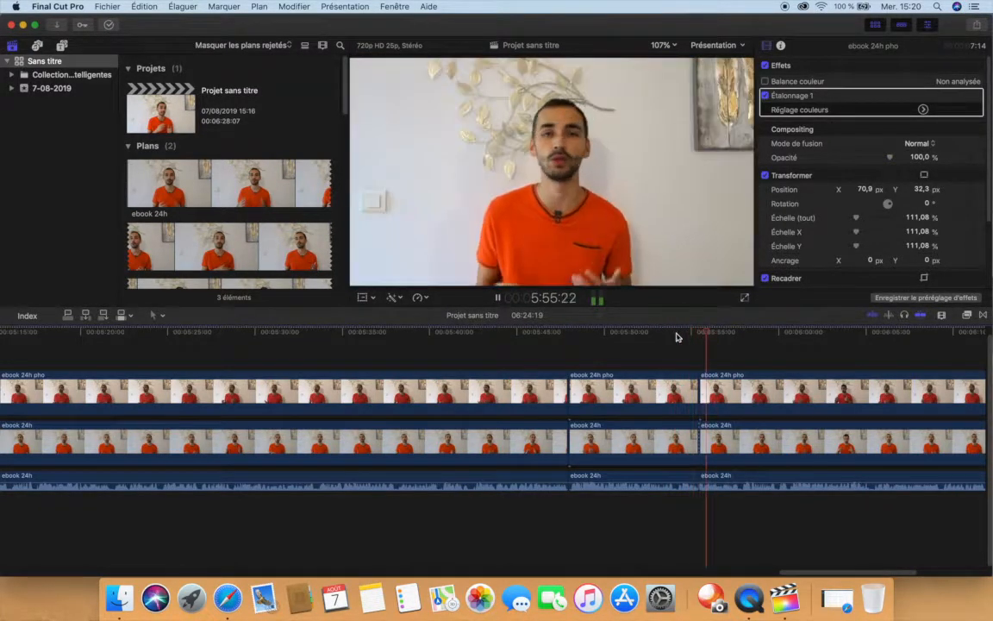
Step: Split all tracks at about 5:56:10, select the short upper camera section before the split, and play through the passage
click(634, 363)
key(space)
click(709, 364)
click(718, 447)
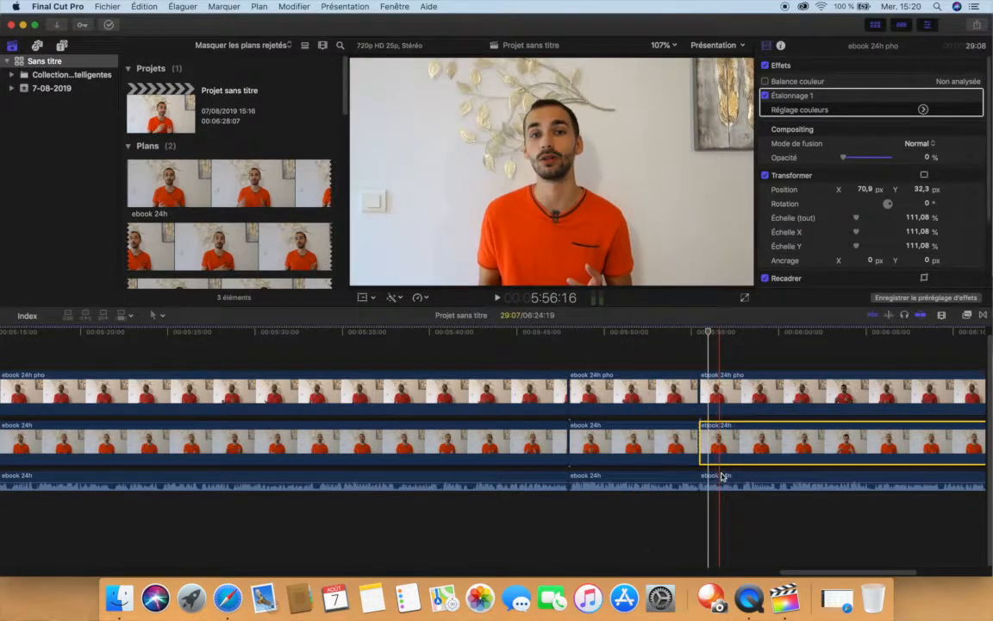
click(722, 479)
click(722, 389)
super+click(722, 439)
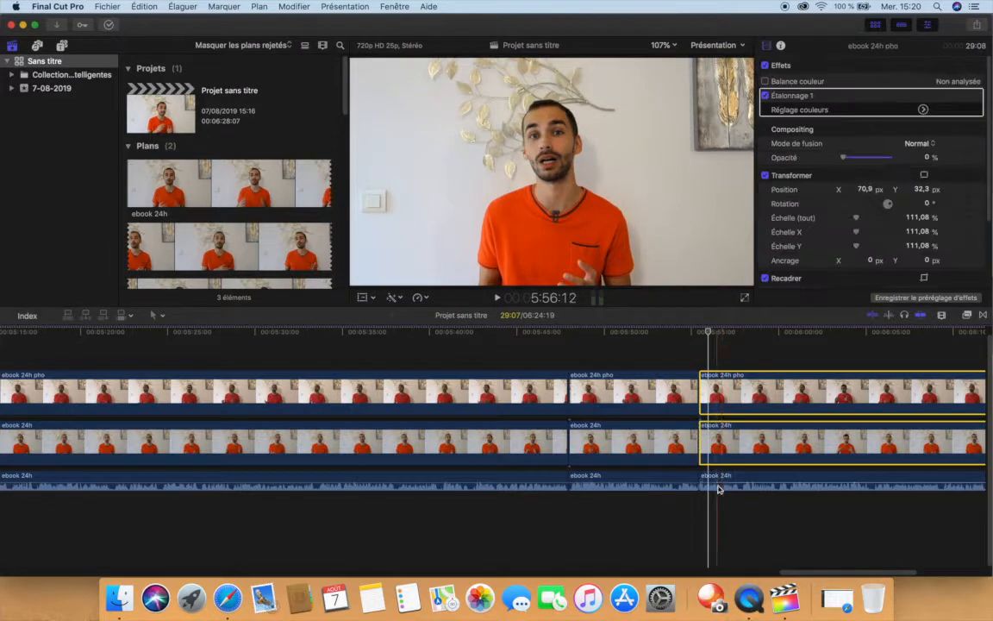
key(super+b)
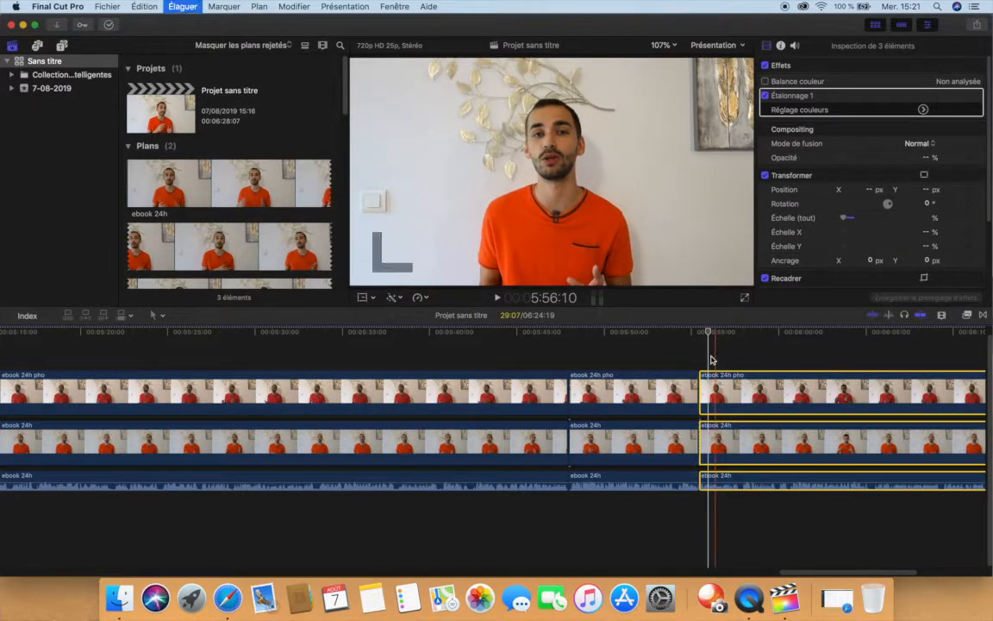
click(705, 382)
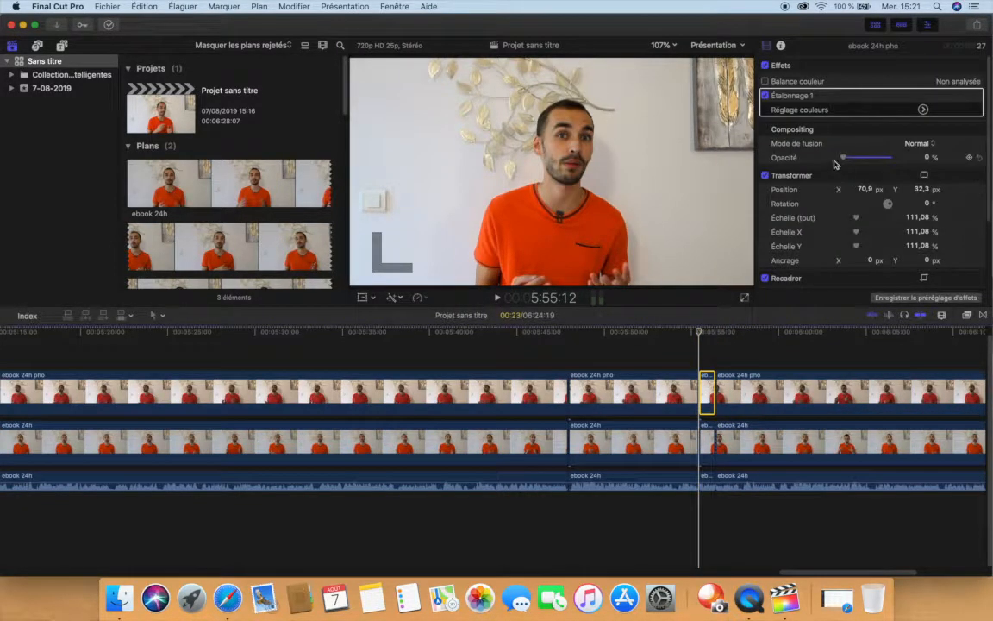
click(688, 345)
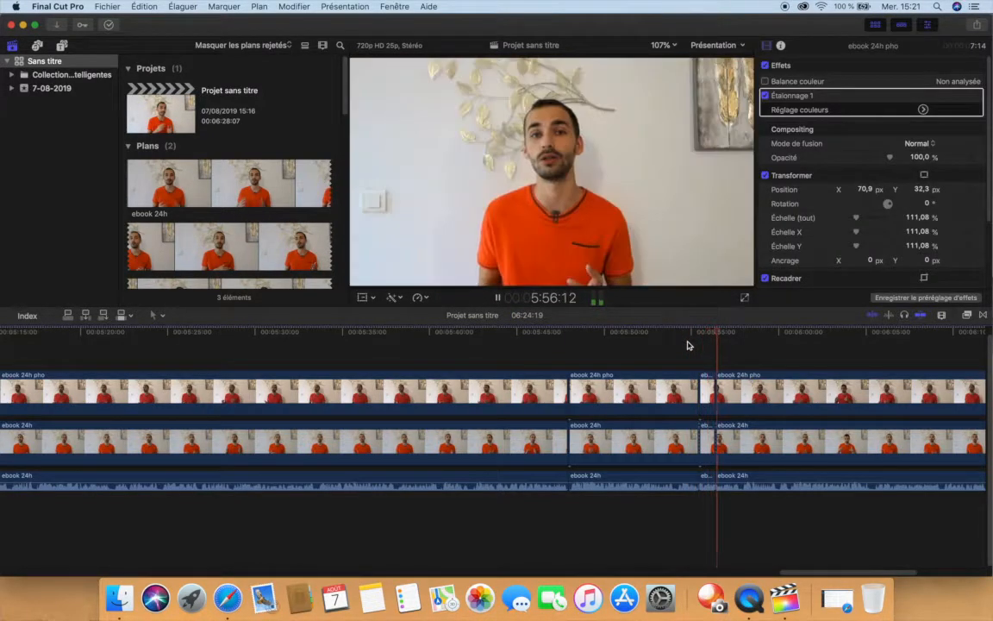
Step: Play the last seconds of the project up to the end of the timeline
key(super+minus)
key(super+minus)
key(super+minus)
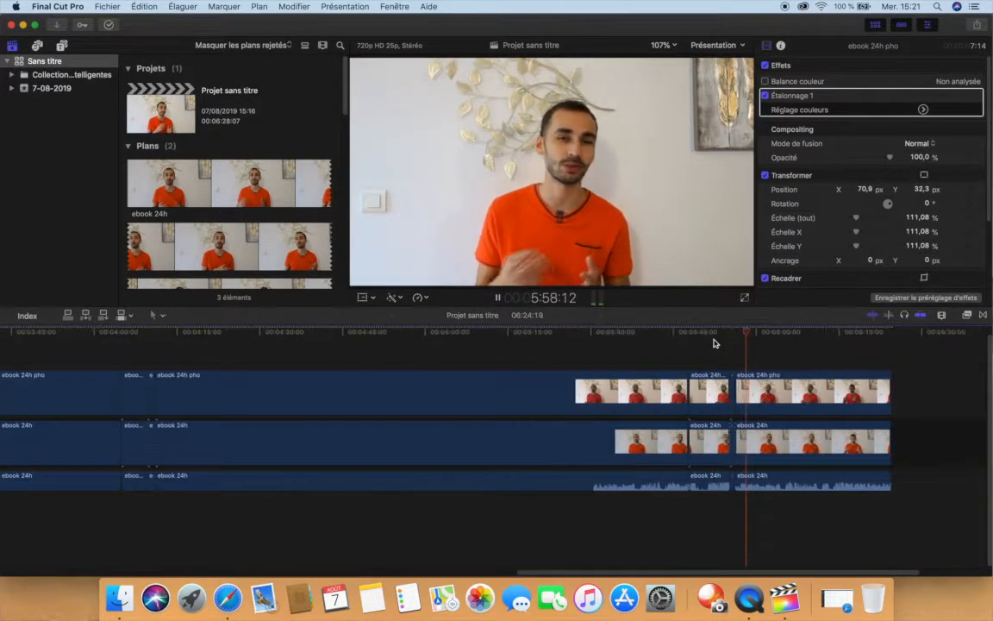
click(826, 360)
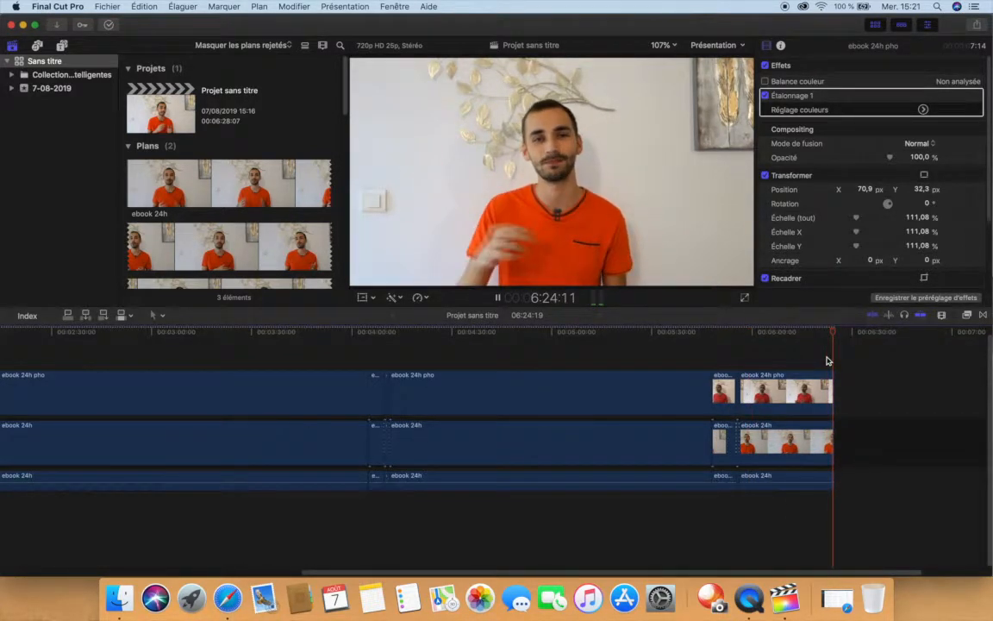
key(super+minus)
key(super+minus)
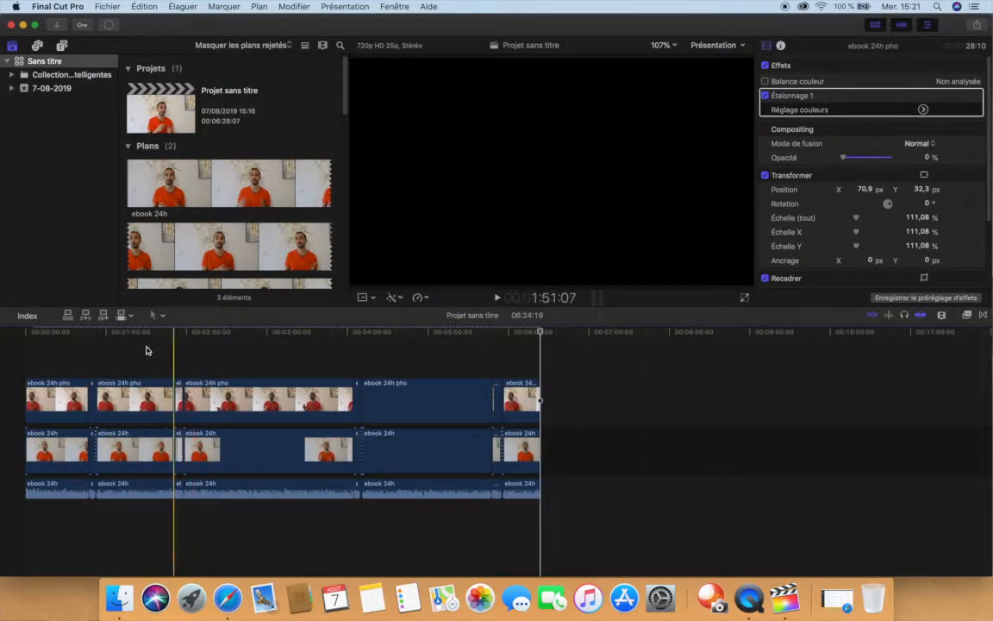
Step: Add the default transition to the start of the first lower camera clip, shorten it to about half a second, and play it
click(58, 349)
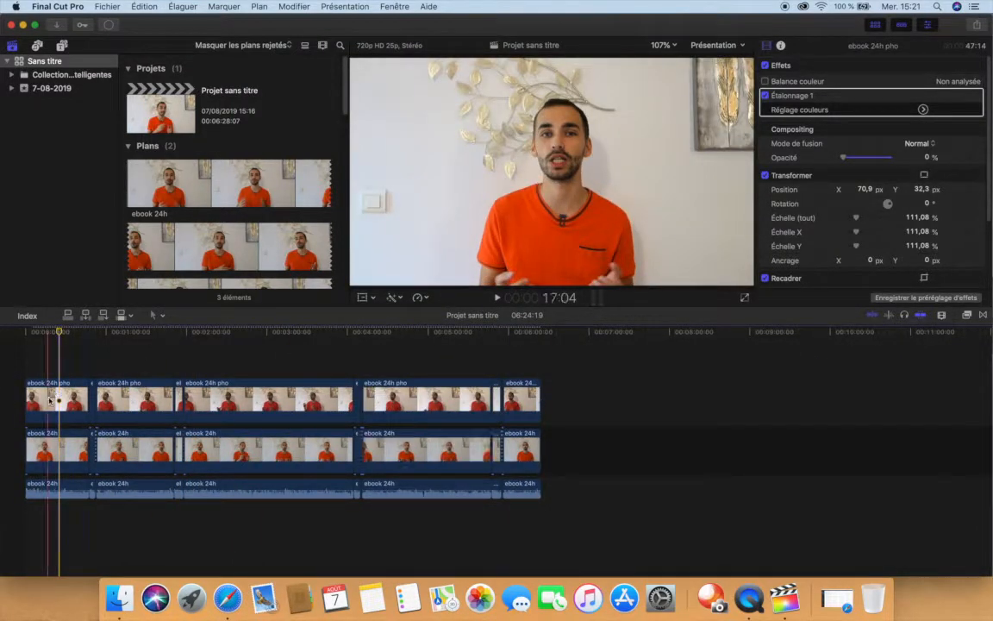
key(super+equal)
key(super+equal)
key(super+equal)
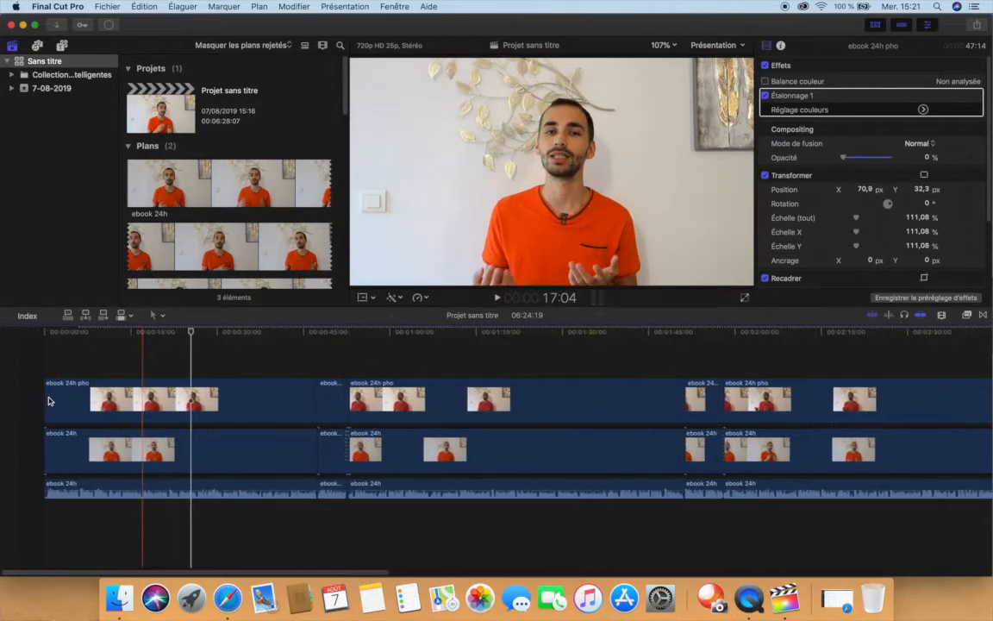
click(26, 443)
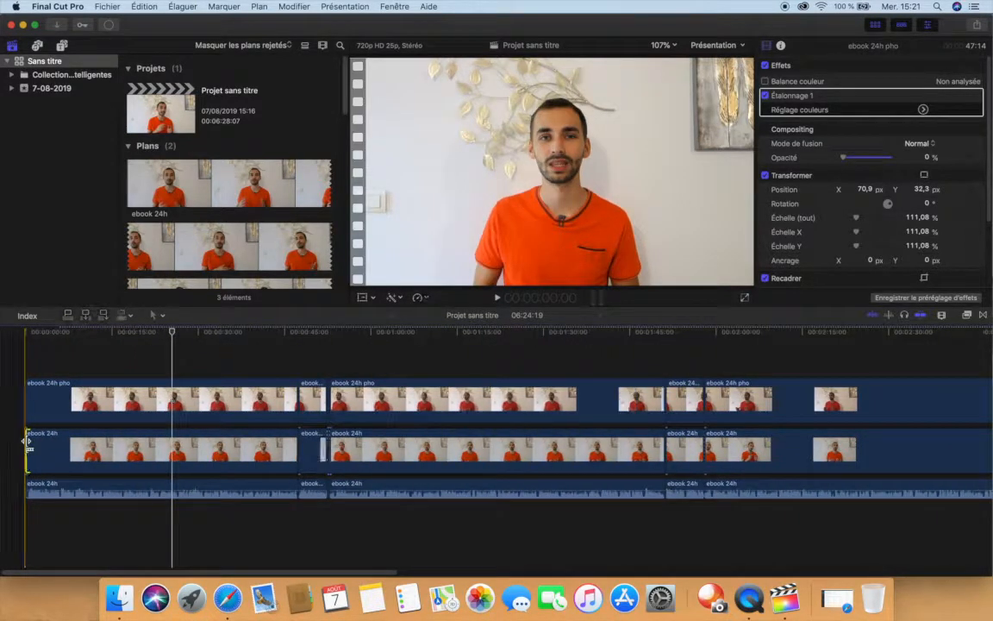
key(super+t)
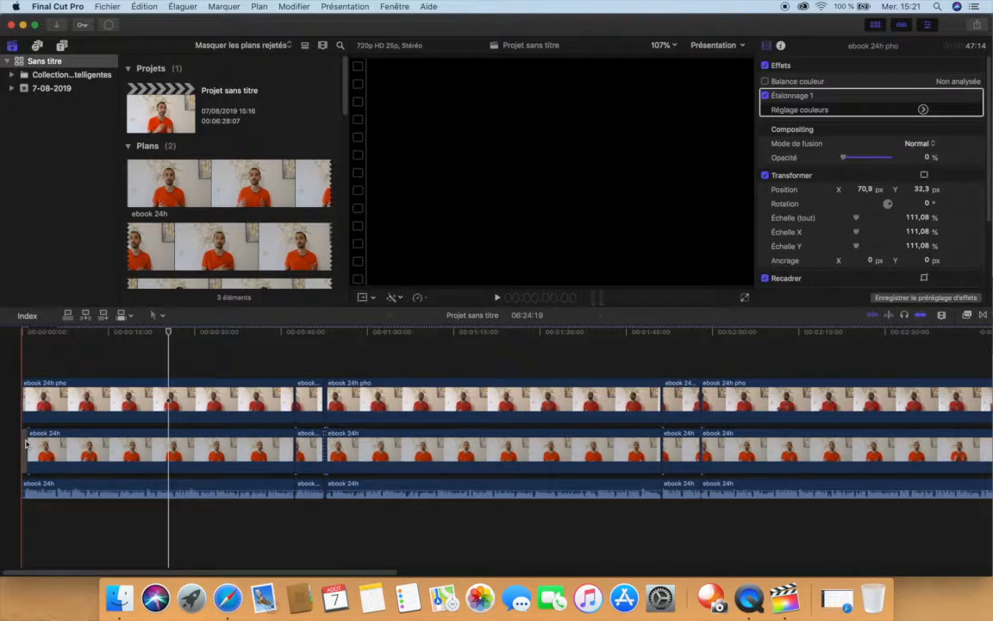
key(super+equal)
key(super+equal)
key(super+equal)
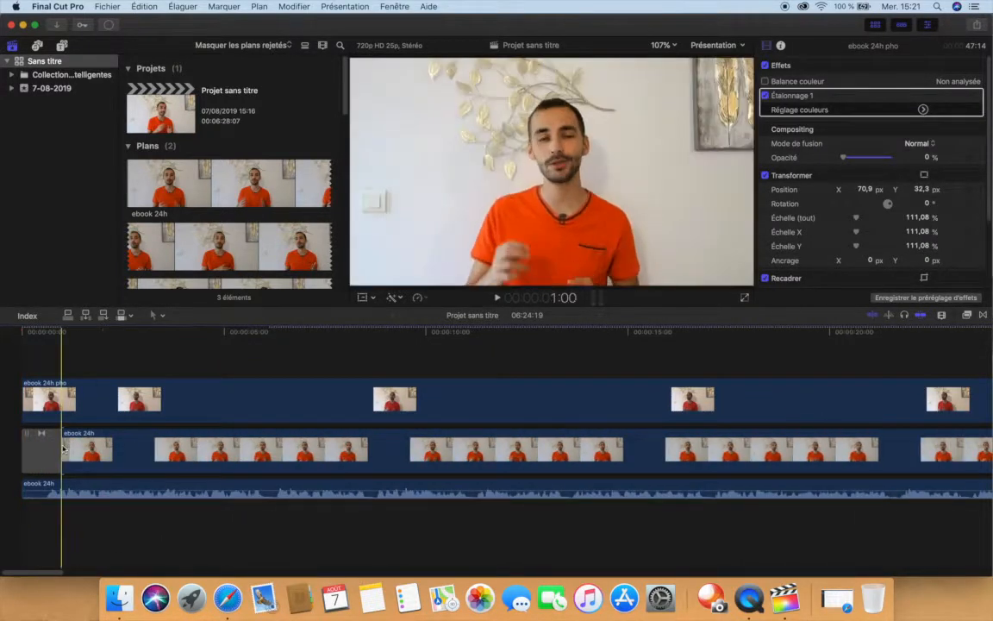
drag(48, 442, 31, 440)
click(3, 433)
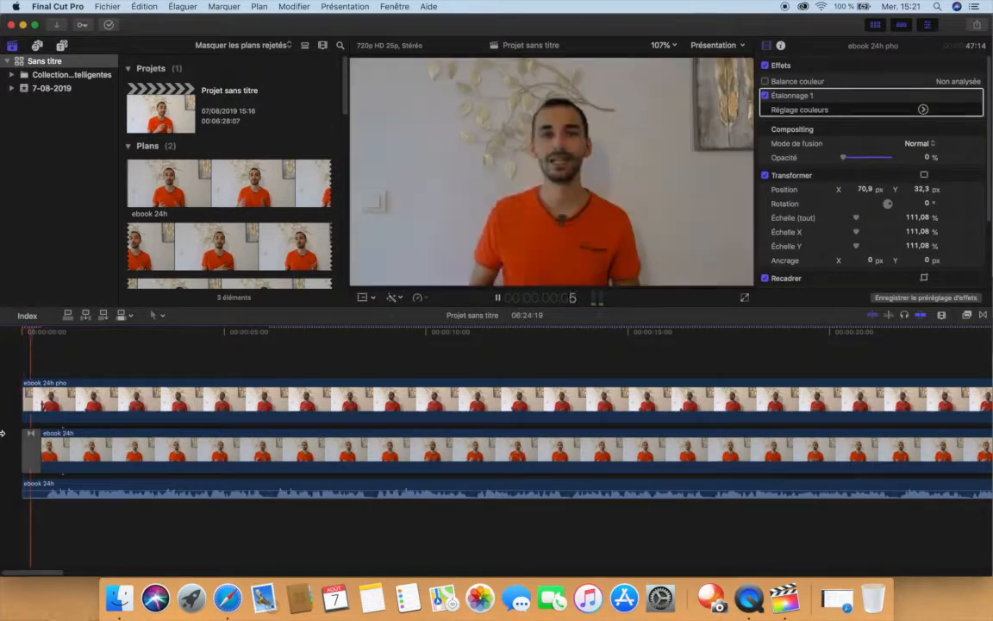
key(space)
Step: Add the default transition to the end of the last lower camera clip, shorten it to about half a second, and play the ending
scroll(627, 427, right, 15)
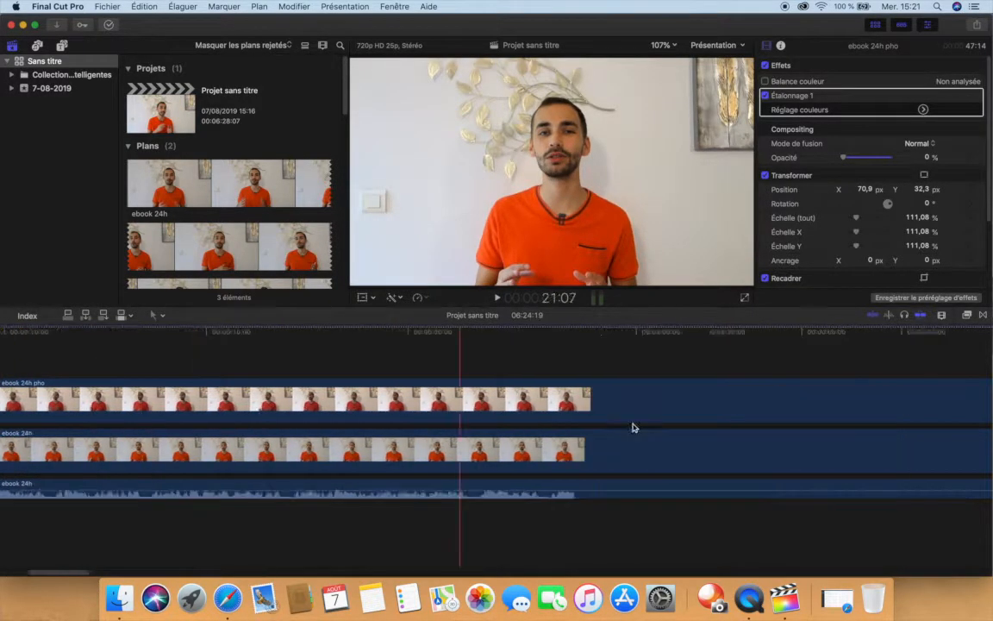
scroll(627, 426, right, 20)
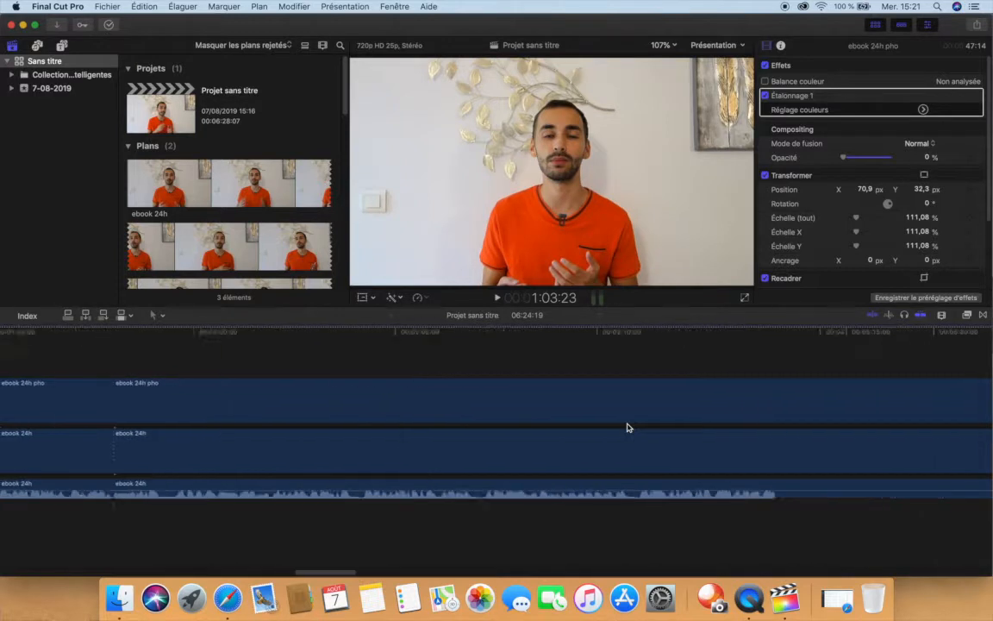
scroll(626, 427, right, 20)
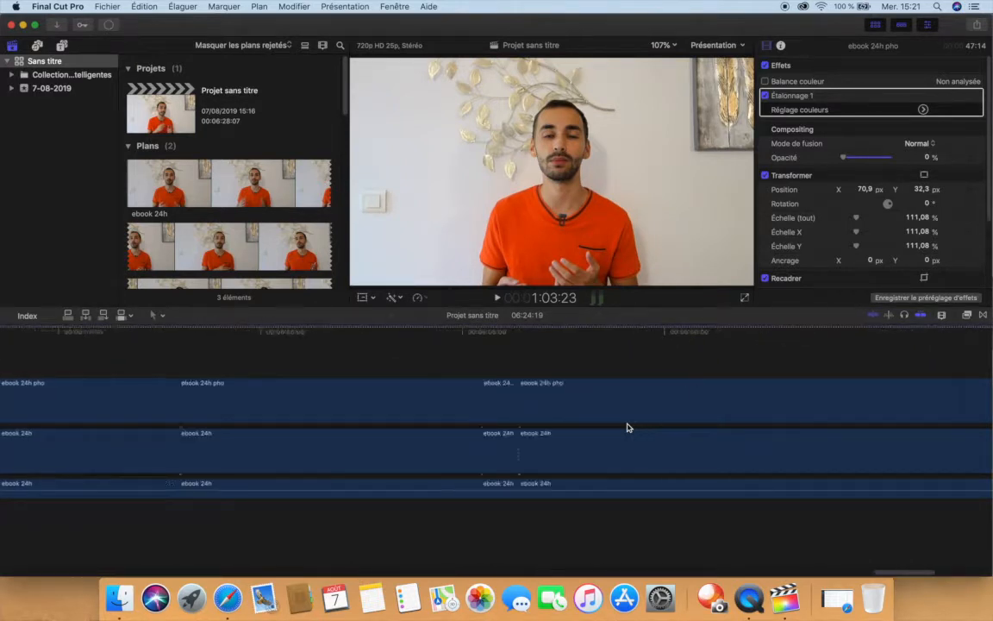
click(740, 446)
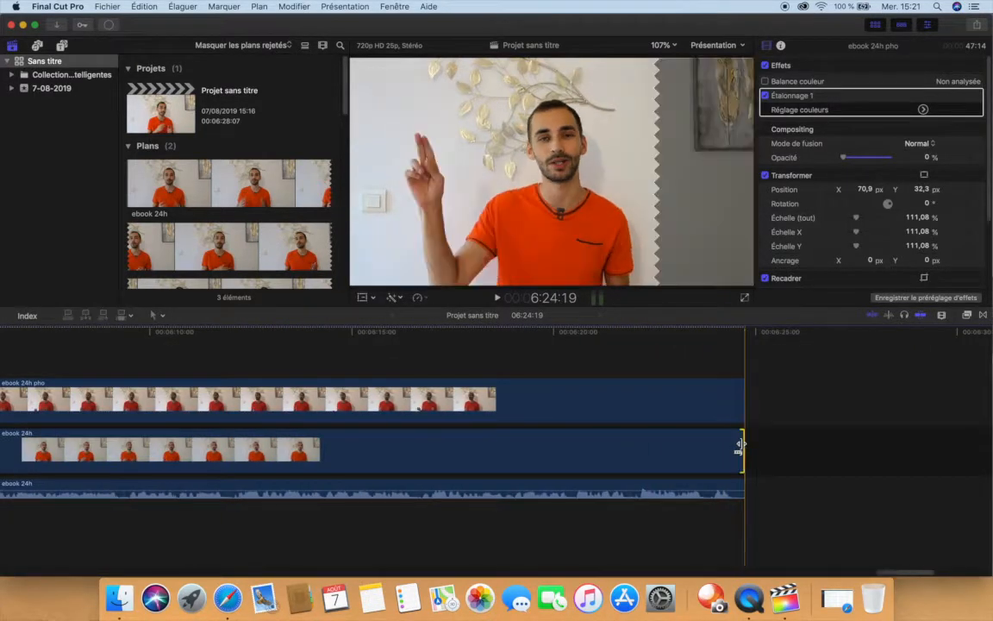
key(super+t)
drag(705, 445, 721, 446)
click(645, 351)
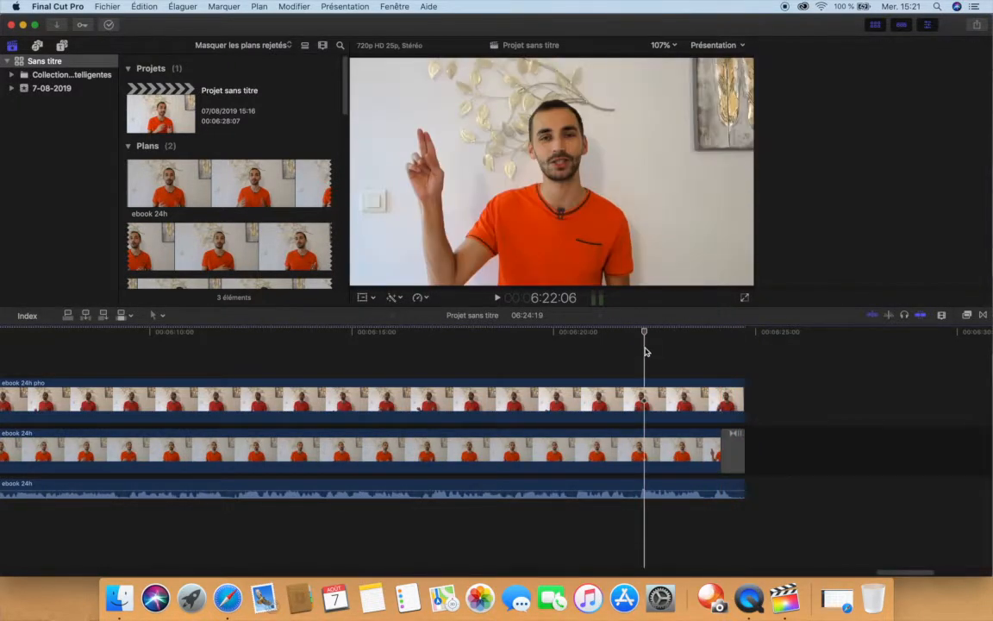
key(space)
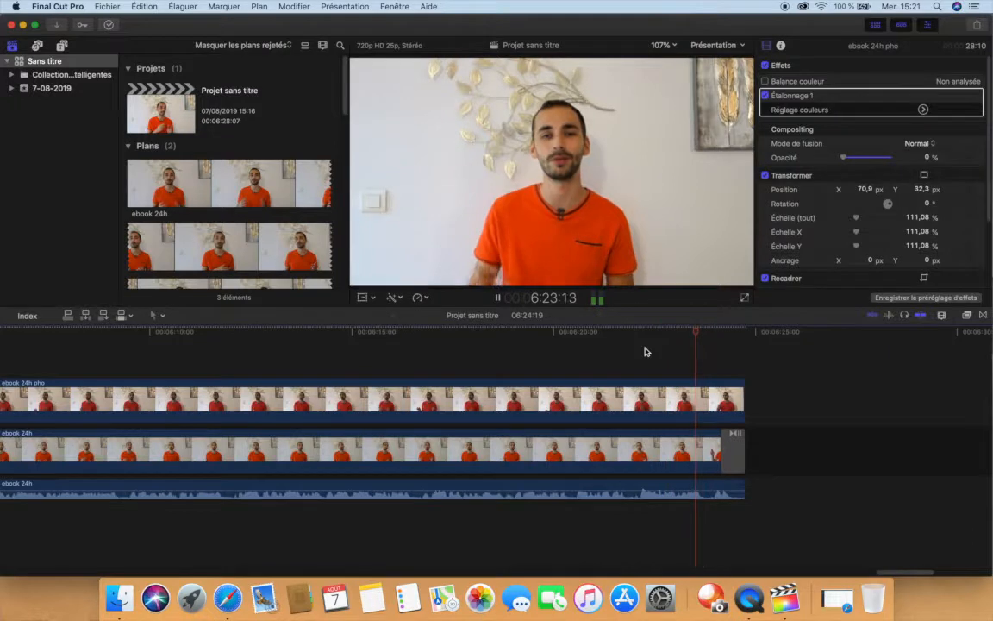
Step: Examine the whole edited project in the timeline, from the first clip to the last
key(super+minus)
key(super+minus)
key(super+minus)
key(super+minus)
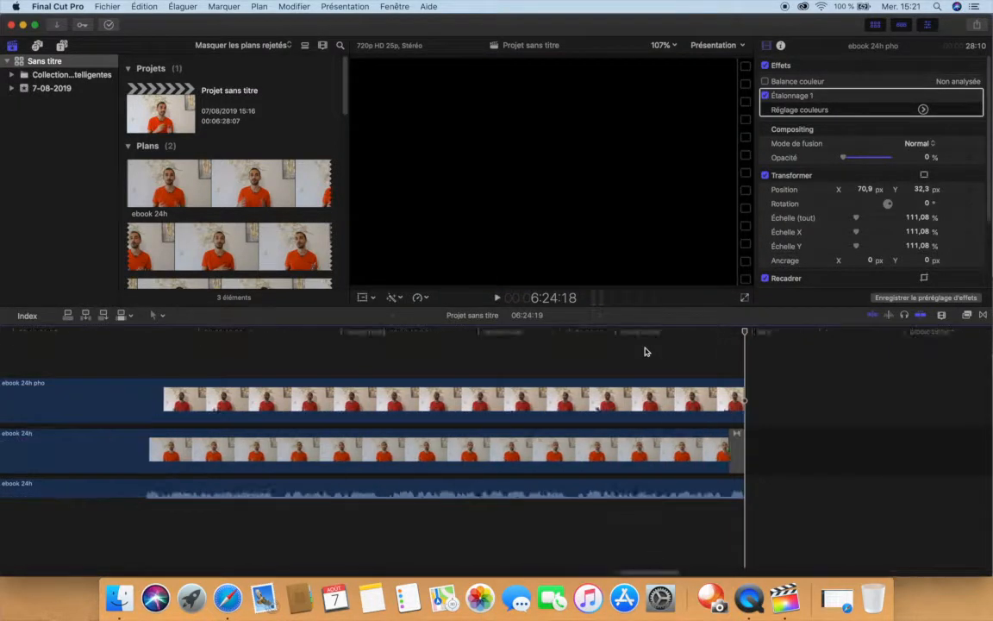
key(super+minus)
key(super+minus)
key(super+minus)
key(super+minus)
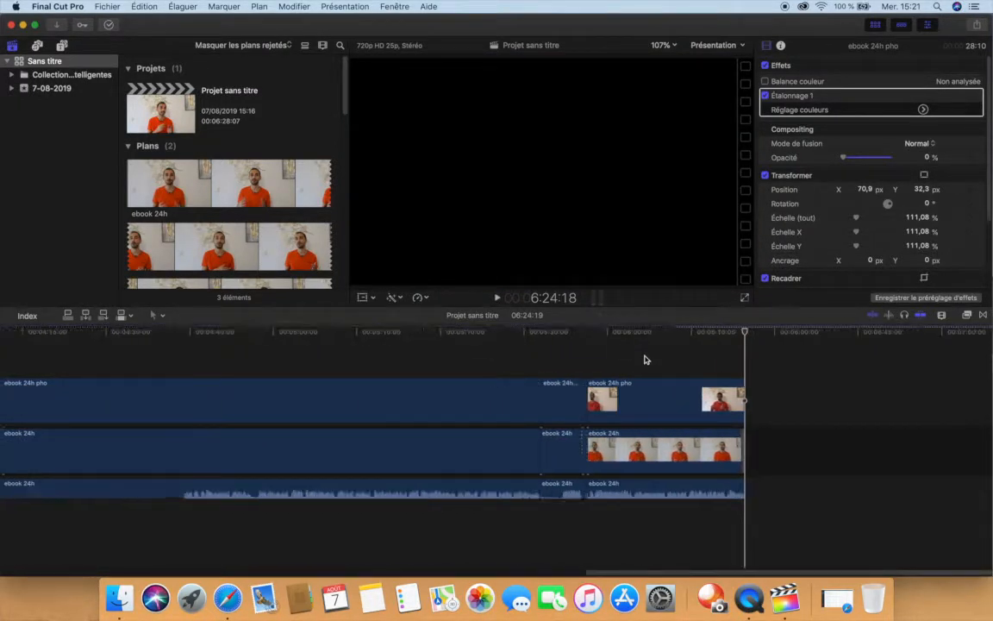
key(super+minus)
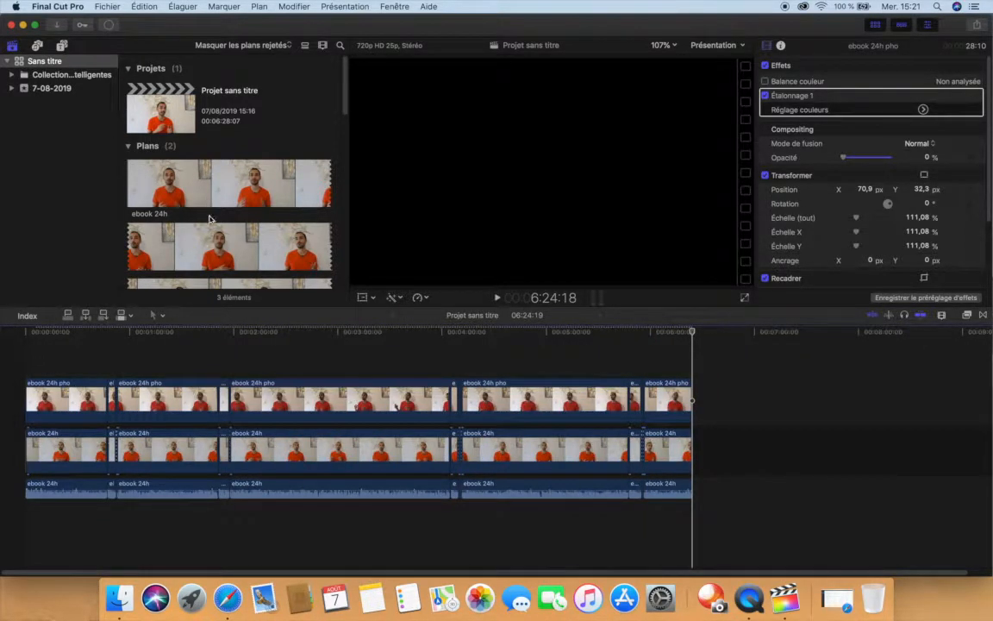
Step: Add the Entrée par glissement title from the Actu. category above the camera clips at about 2:40
click(170, 87)
click(304, 354)
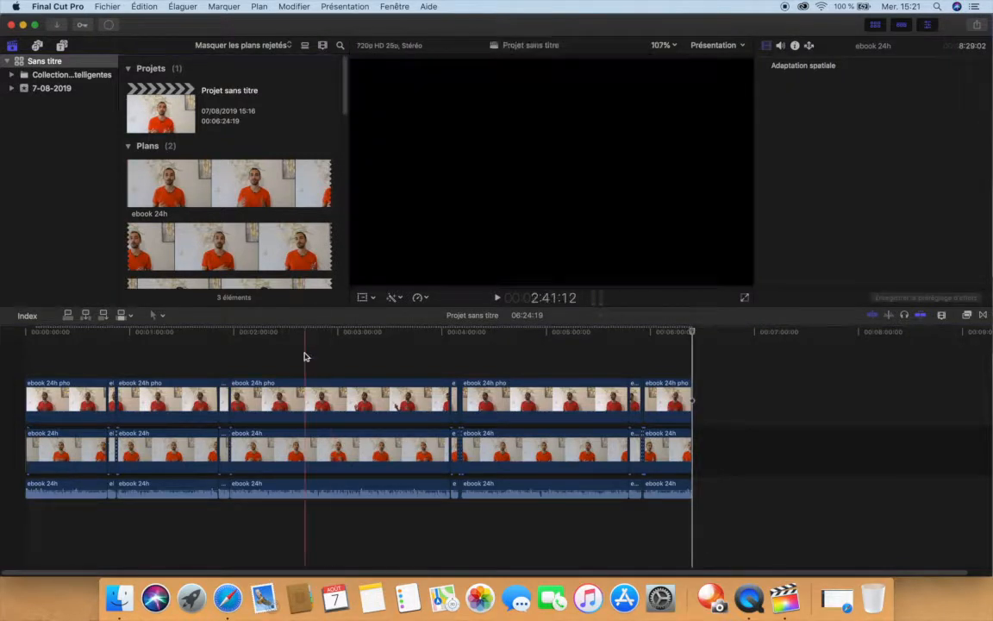
click(61, 46)
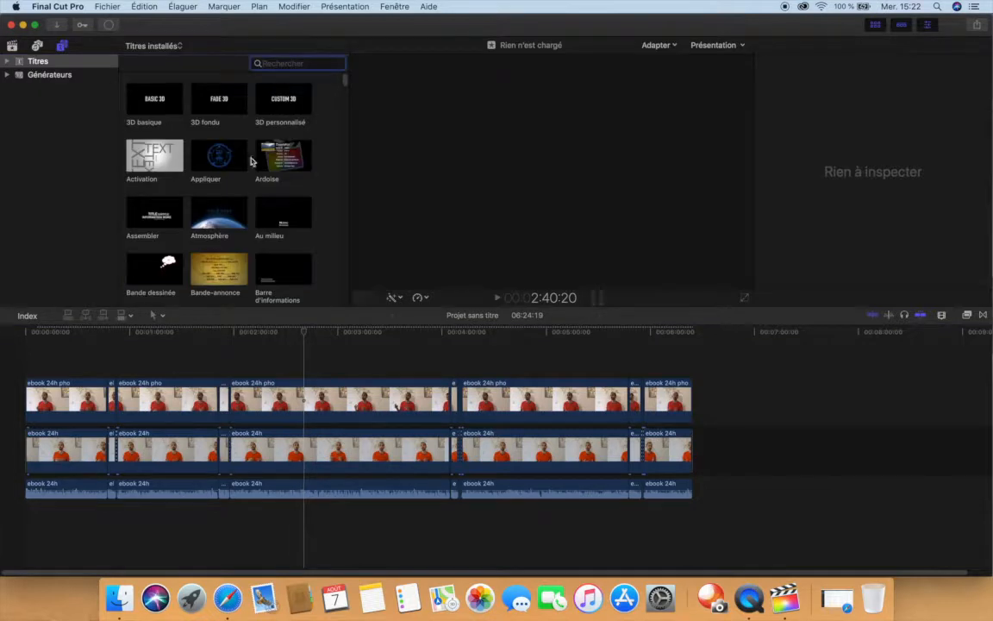
scroll(240, 156, down, 15)
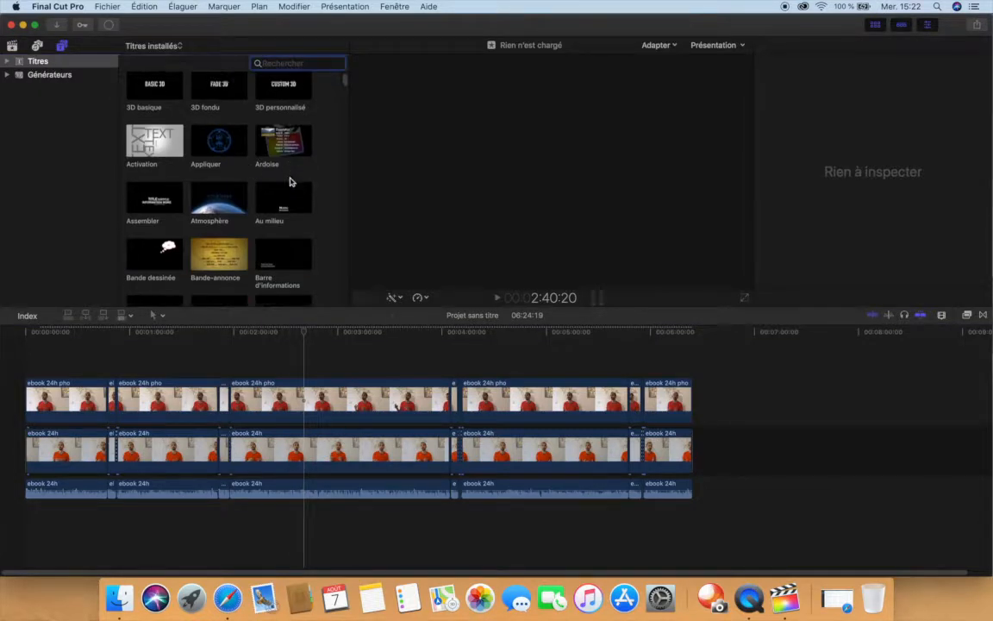
scroll(294, 182, down, 10)
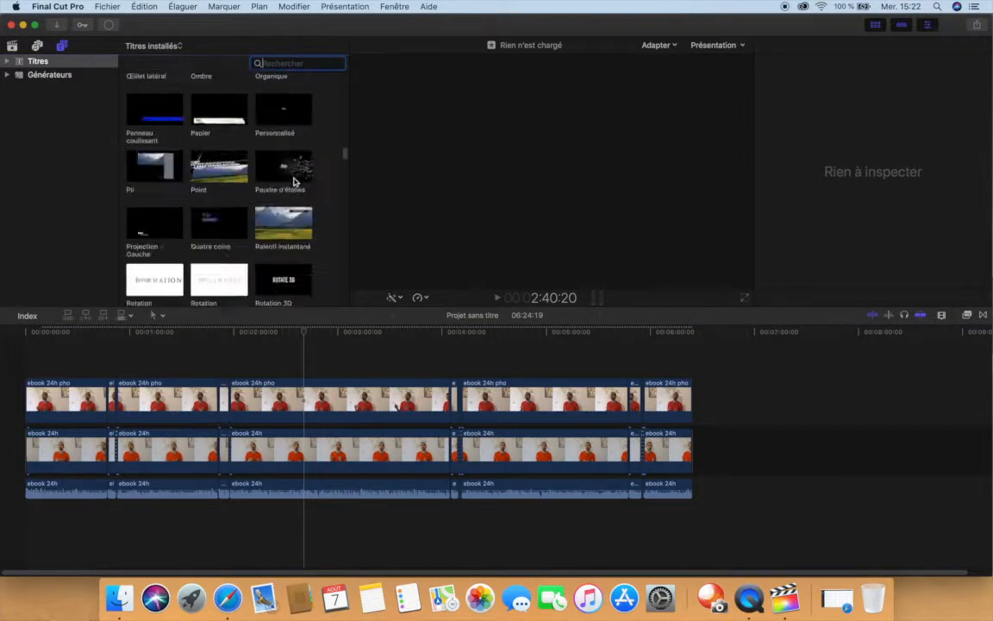
click(178, 179)
click(306, 358)
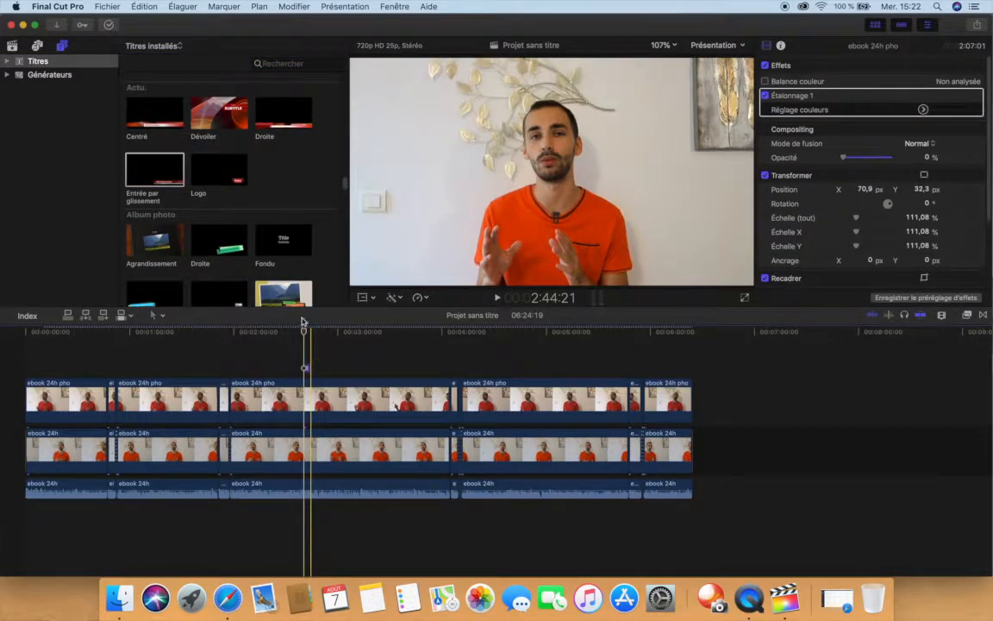
Step: Extend the Entrée par glissement title to 19:18 and set its text to "1 - étape 1 : ngsrube"
key(super+=)
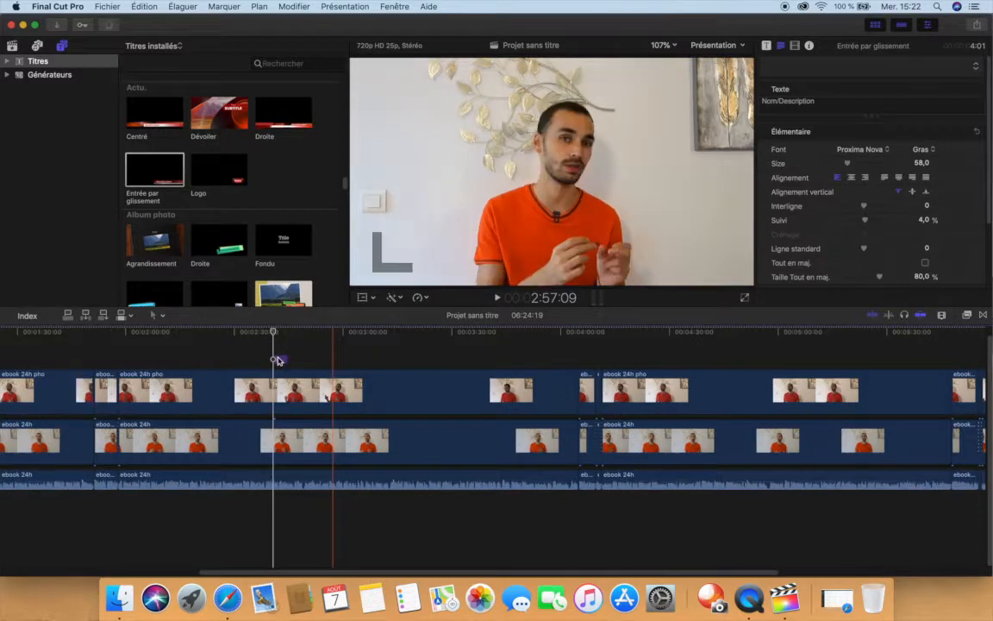
click(281, 359)
drag(287, 360, 342, 359)
click(306, 358)
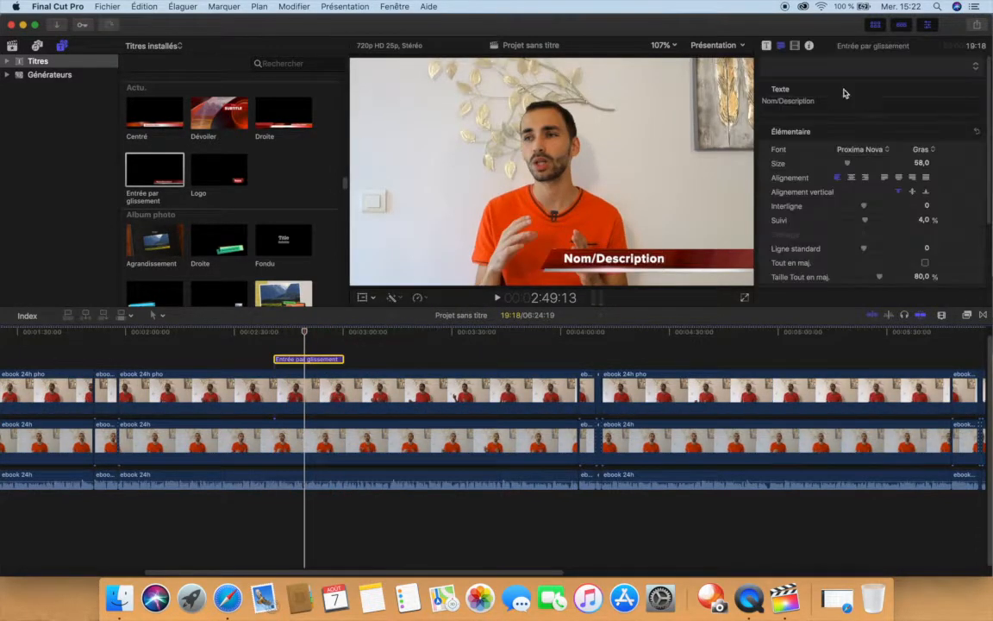
click(845, 95)
text(tape 1 : ngsrube)
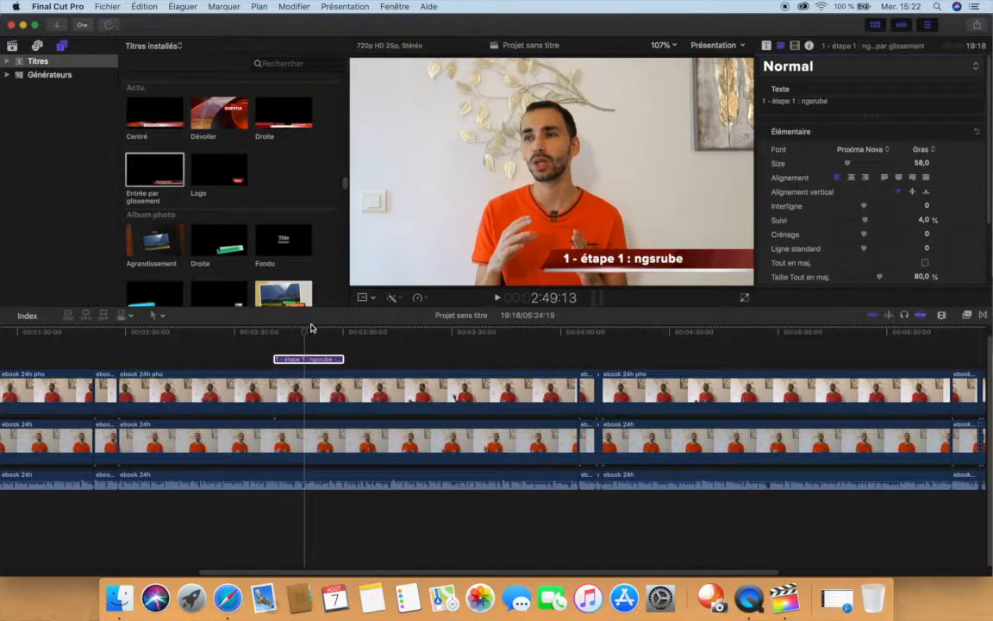
Step: Play the title's entrance from just before its start and its exit at the end
drag(312, 328, 263, 339)
key(space)
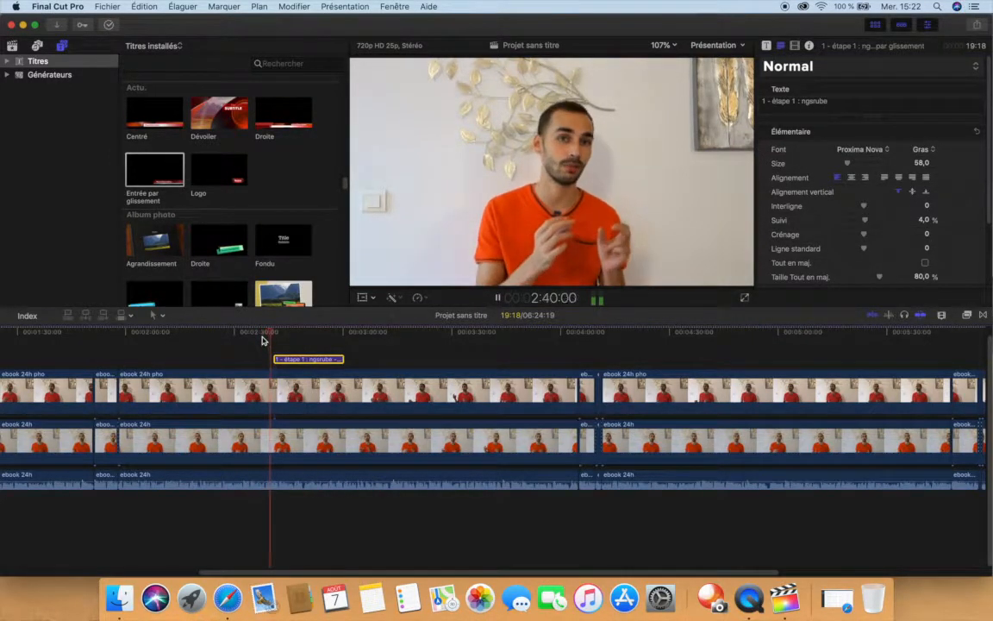
key(space)
click(334, 349)
key(space)
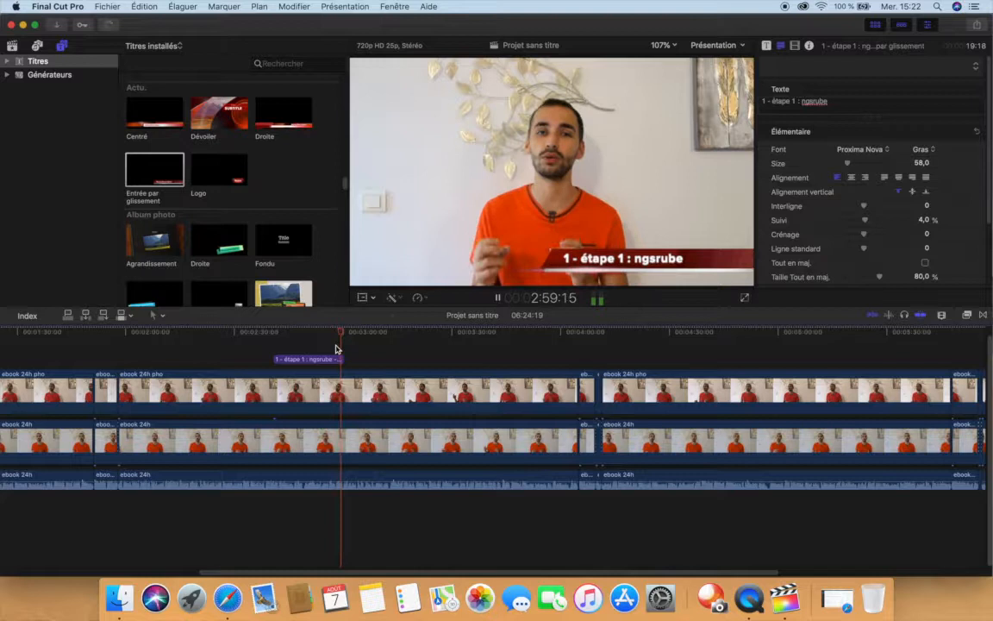
key(space)
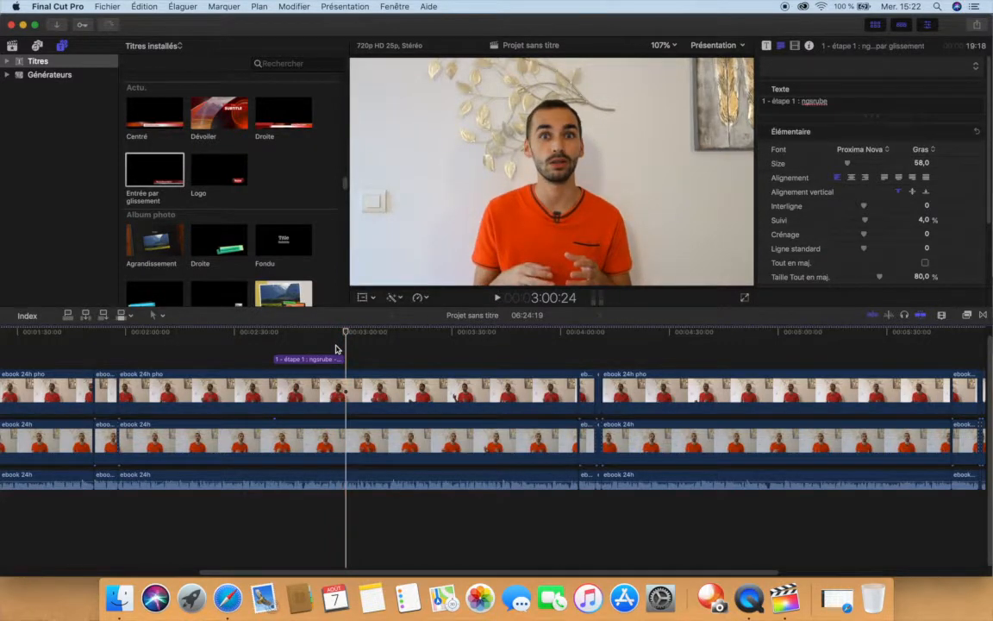
Step: Delete the "1 - étape 1 : ngsrube" title from the timeline
click(327, 360)
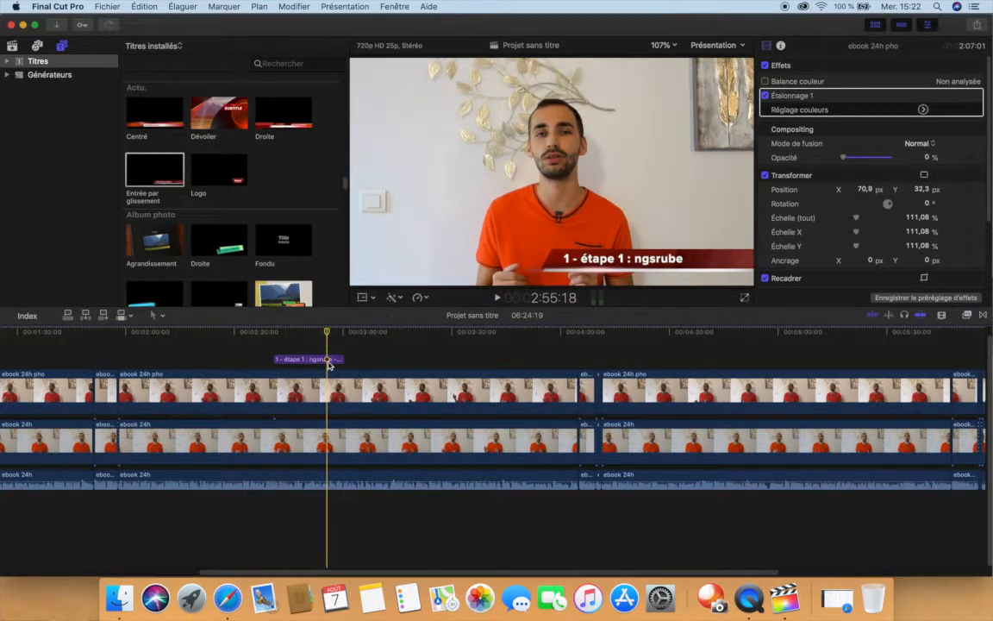
click(328, 360)
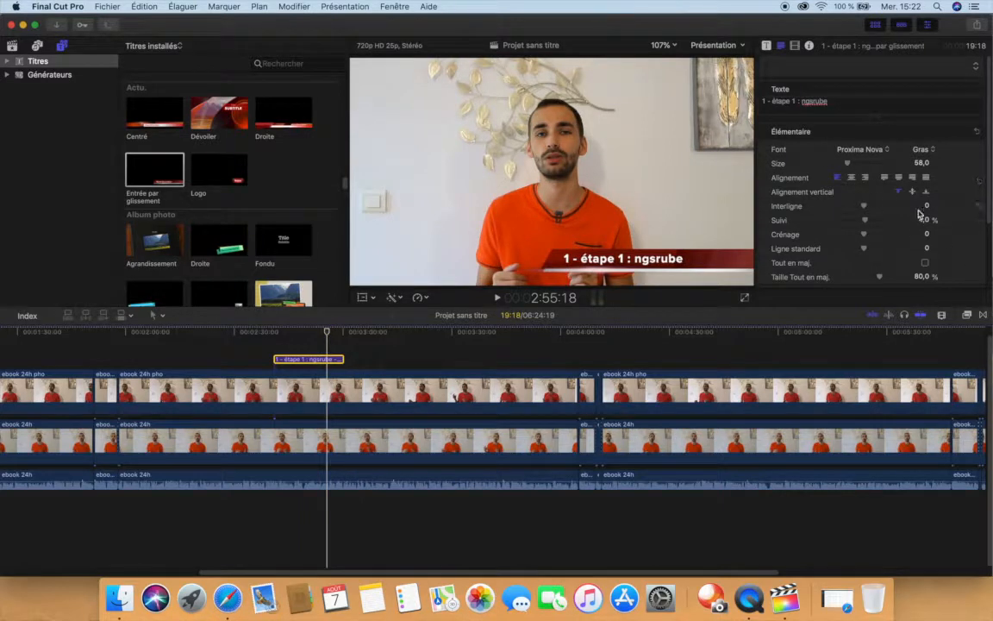
key(Delete)
Step: Add the Bande dessinée title above the camera clips at about 2:57 and set its text to ABONNE-TOI
scroll(314, 159, down, 10)
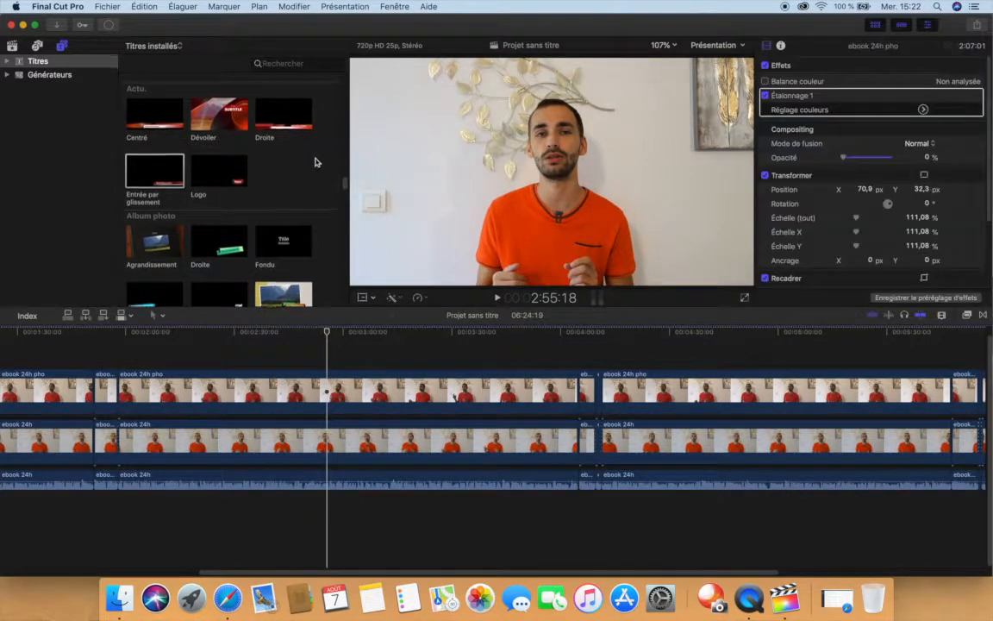
scroll(316, 159, up, 15)
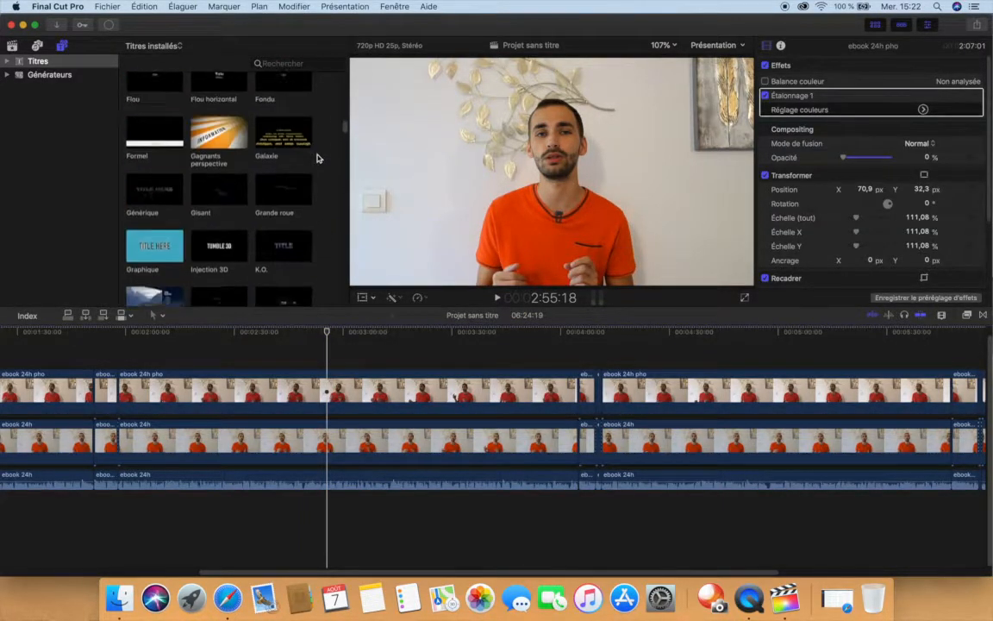
scroll(316, 157, up, 5)
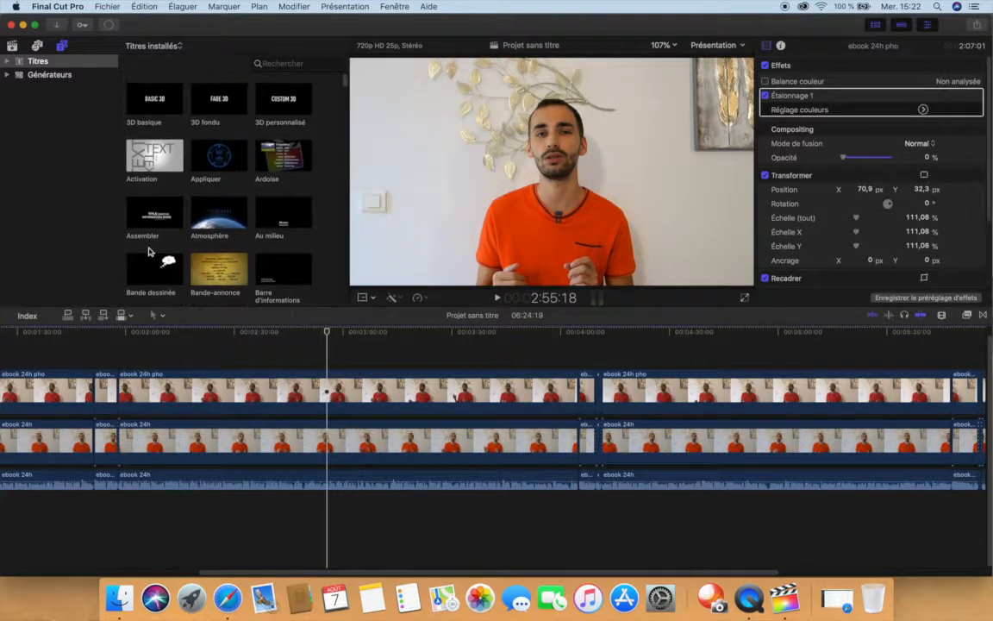
drag(168, 279, 335, 354)
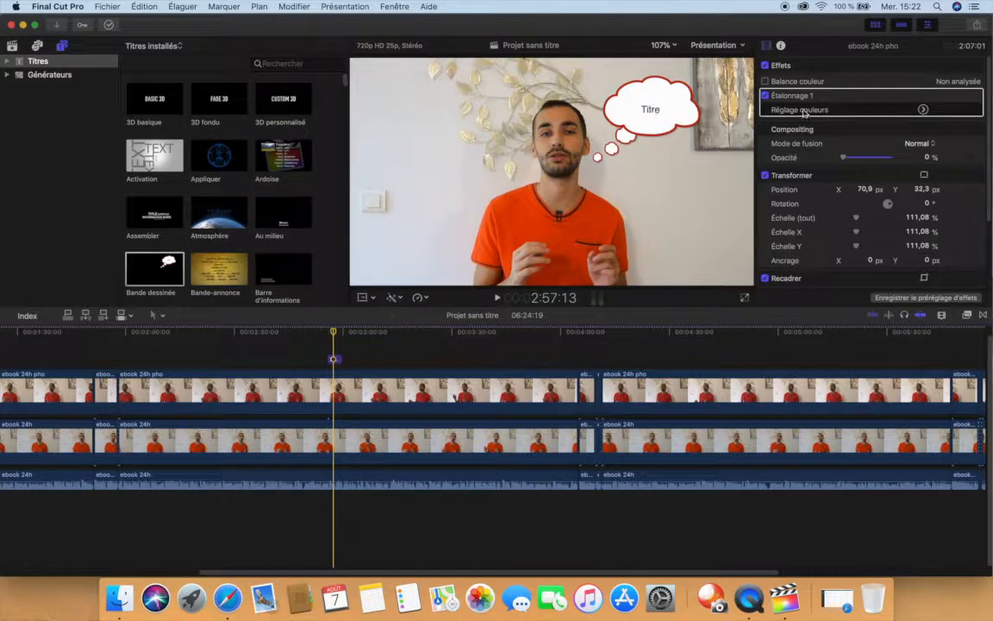
click(662, 119)
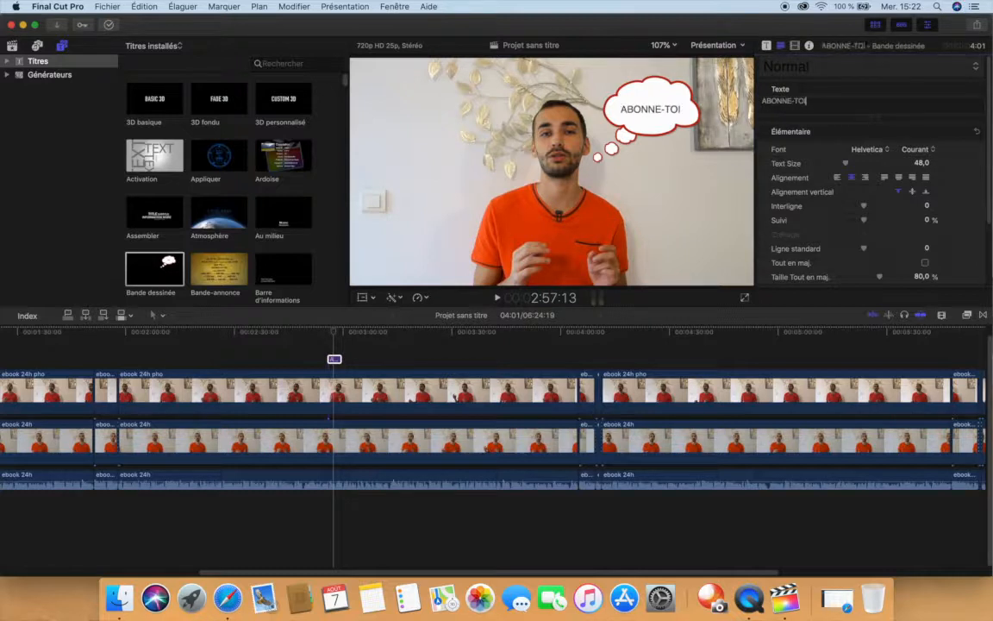
Step: Apply the Bold 2D text style to the ABONNE-TOI title
click(787, 67)
mouse_move(780, 104)
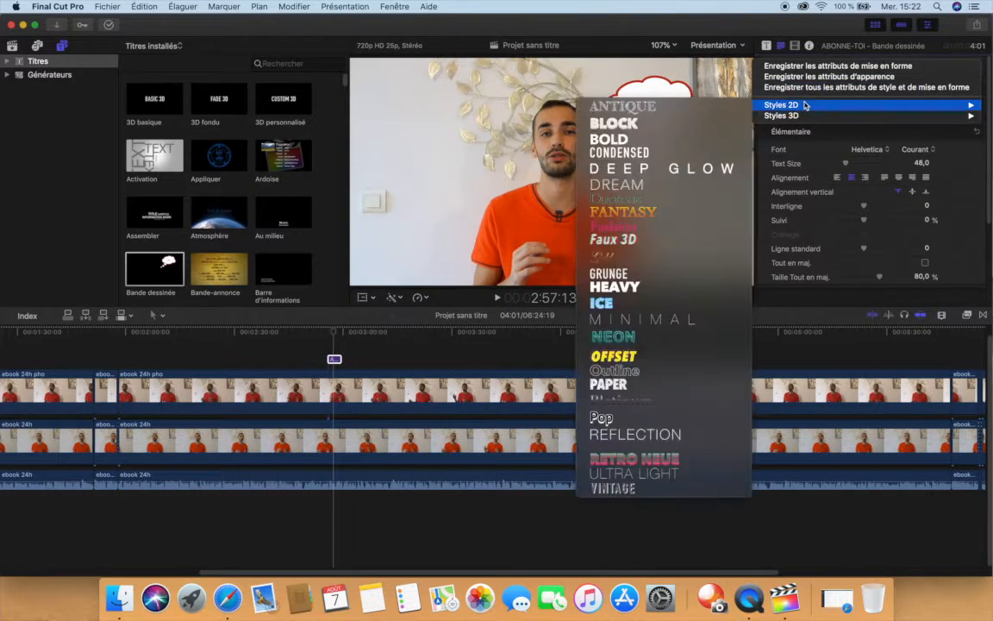
click(627, 139)
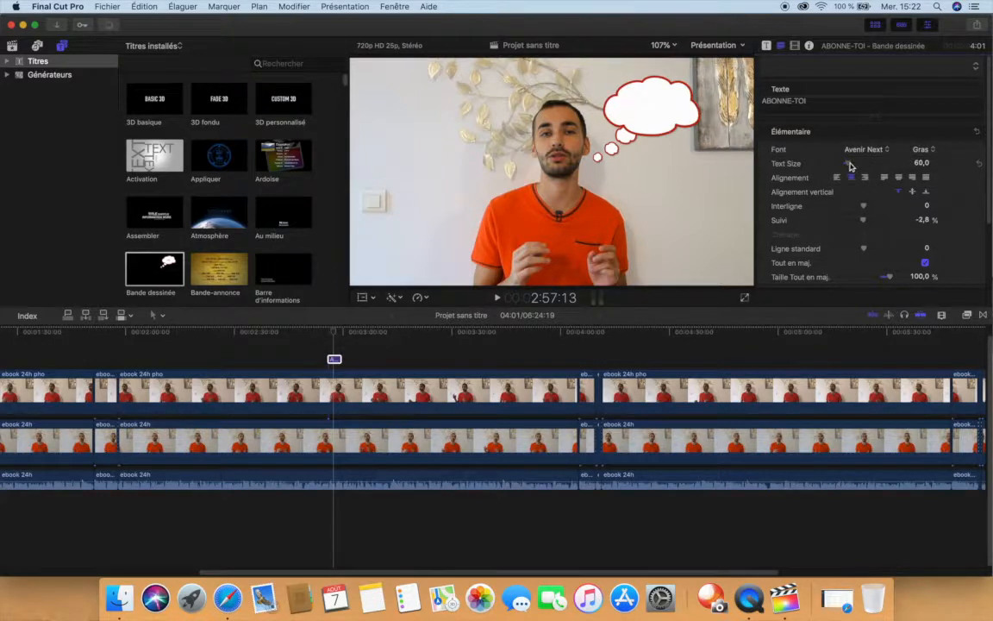
Step: Set the ABONNE-TOI title's text size to 59 and the bubble's fill colour to red, and play it
click(335, 358)
click(766, 45)
click(918, 136)
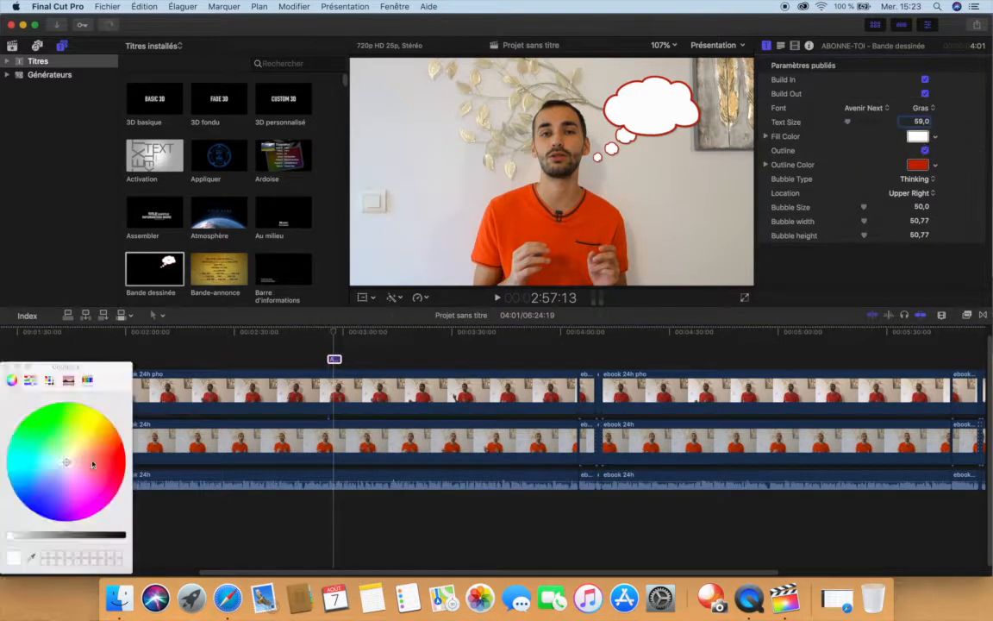
click(108, 460)
drag(108, 460, 113, 462)
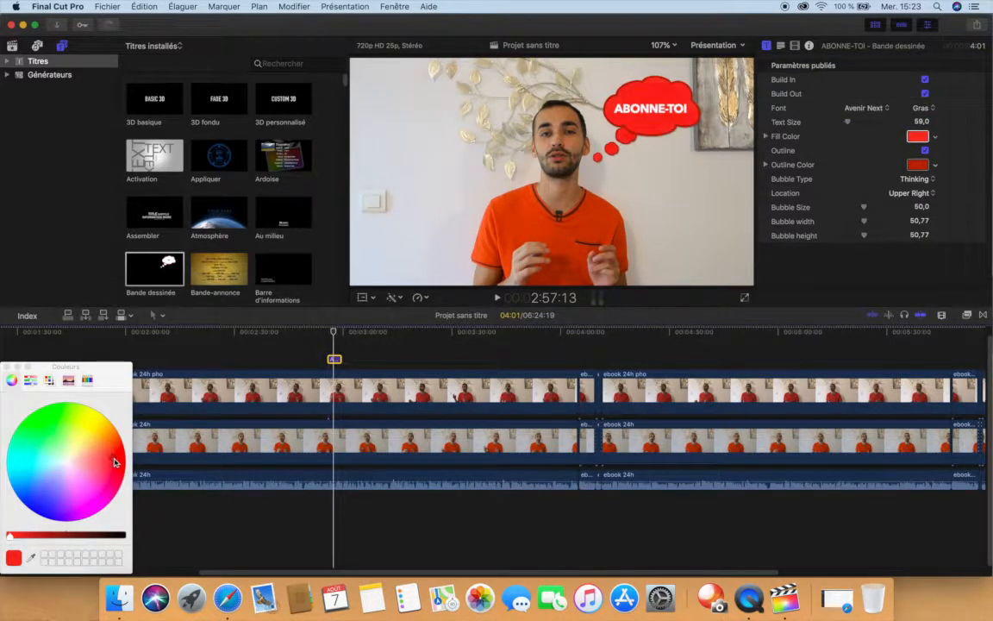
click(7, 367)
click(324, 343)
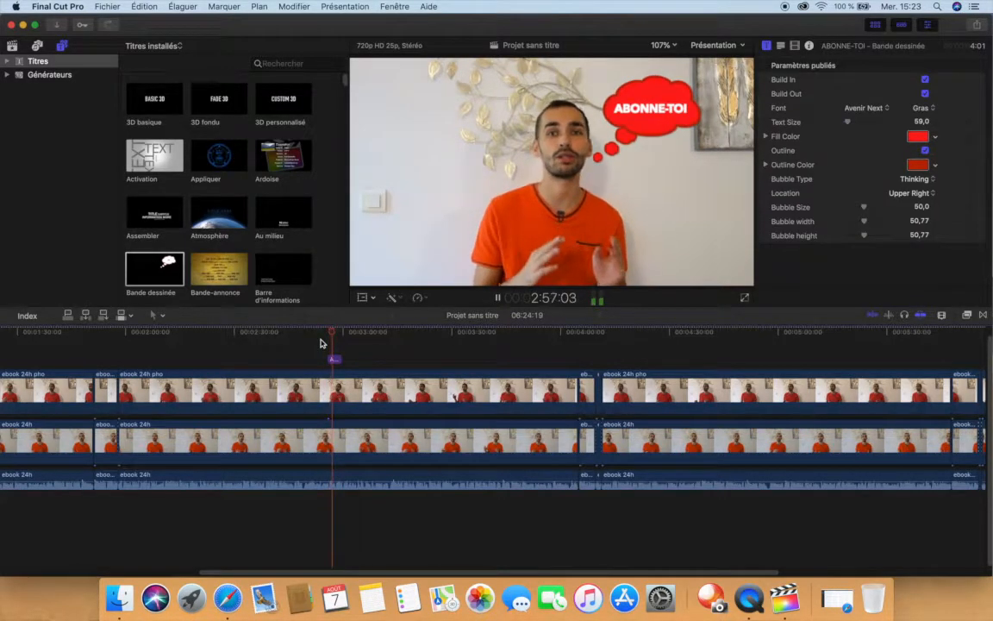
key(space)
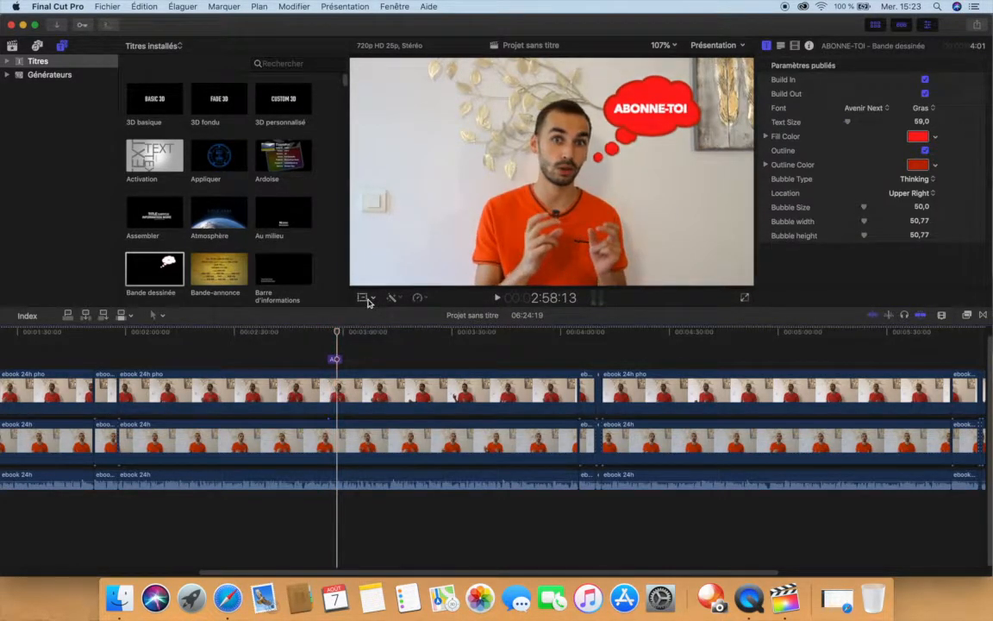
Step: Transform the ABONNE-TOI bubble in the picture: move it beside the speaker's head, enlarge it slightly and tilt it a little
click(364, 298)
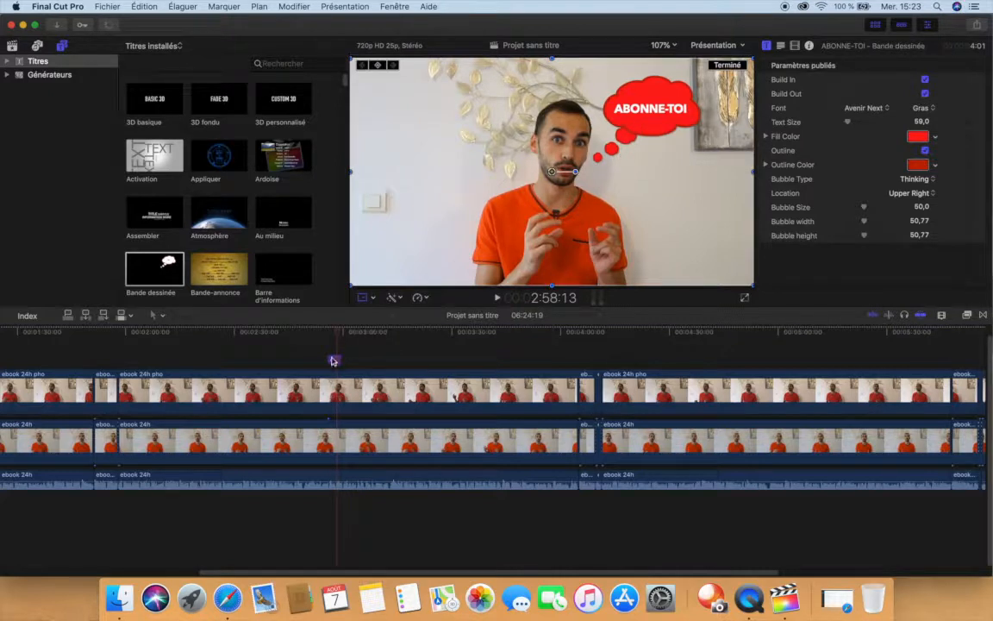
mouse_move(642, 138)
mouse_down()
mouse_move(535, 162)
mouse_move(630, 144)
mouse_up()
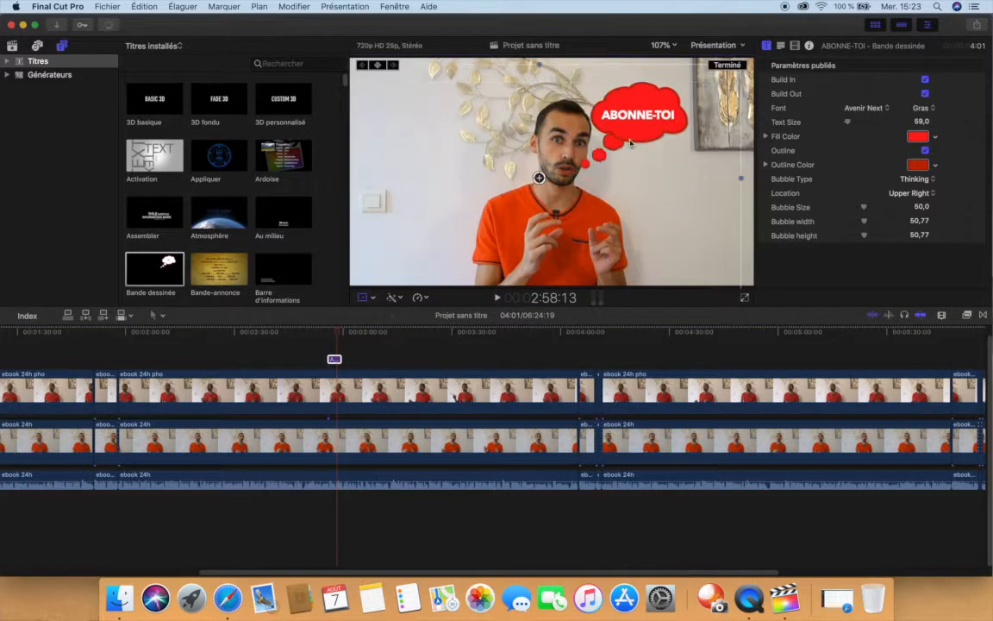
mouse_move(563, 179)
mouse_down()
mouse_move(561, 187)
mouse_move(563, 178)
mouse_up()
drag(644, 126, 659, 123)
drag(577, 177, 488, 201)
drag(695, 94, 705, 89)
drag(601, 146, 665, 125)
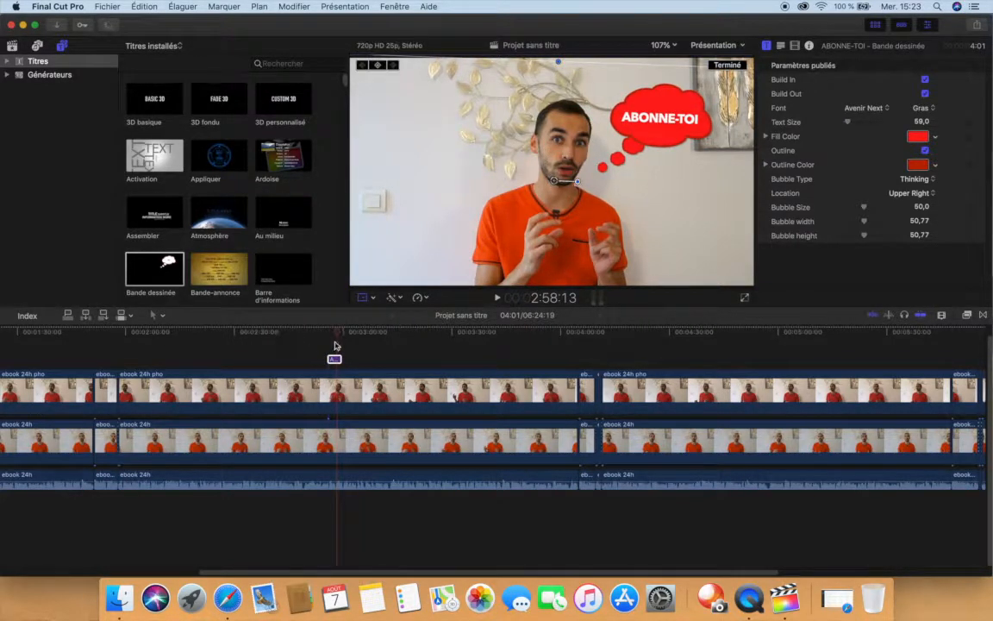
Step: Add the Bottle Cork sound effect beneath the audio track near the start of the ABONNE-TOI title at 2:55:18
click(328, 345)
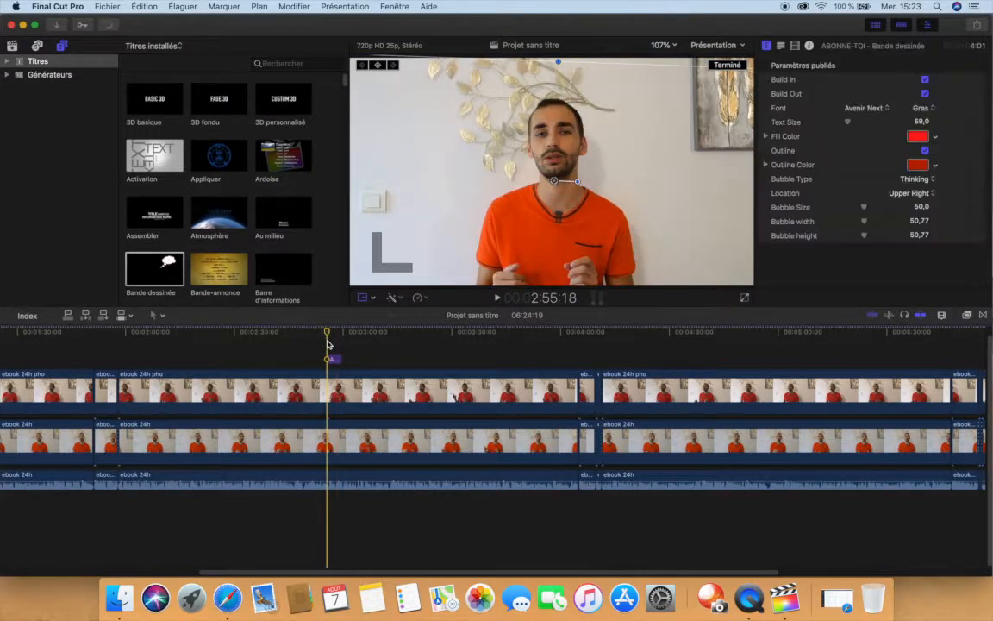
click(40, 46)
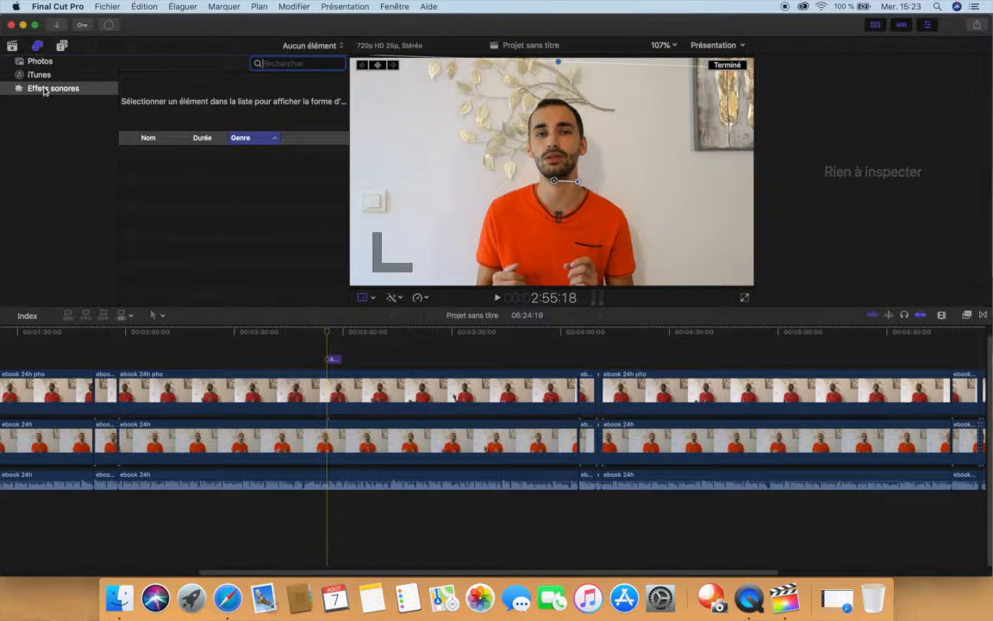
scroll(182, 197, down, 4)
scroll(207, 218, up, 3)
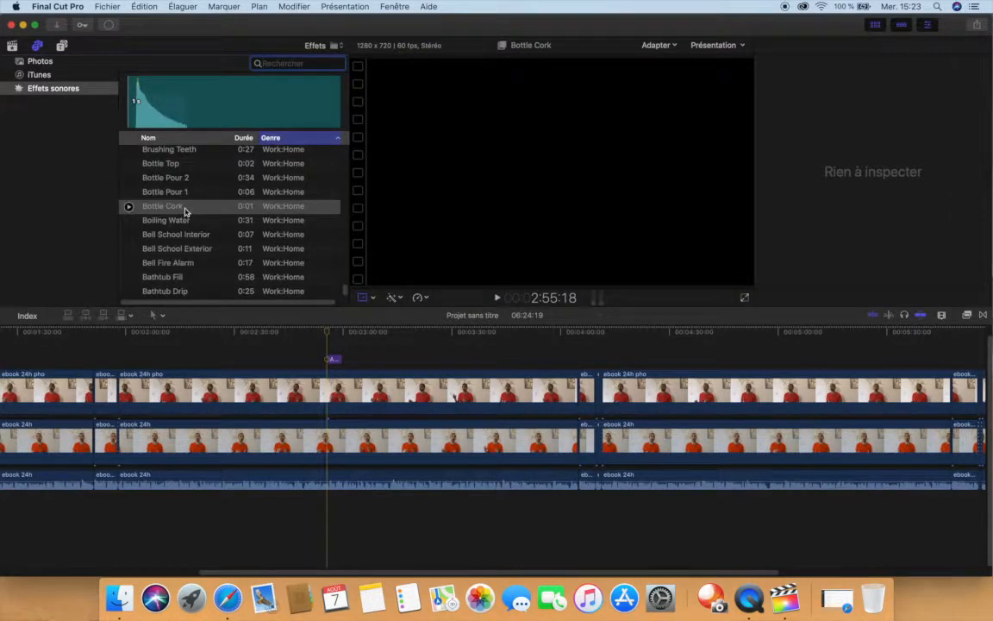
click(184, 211)
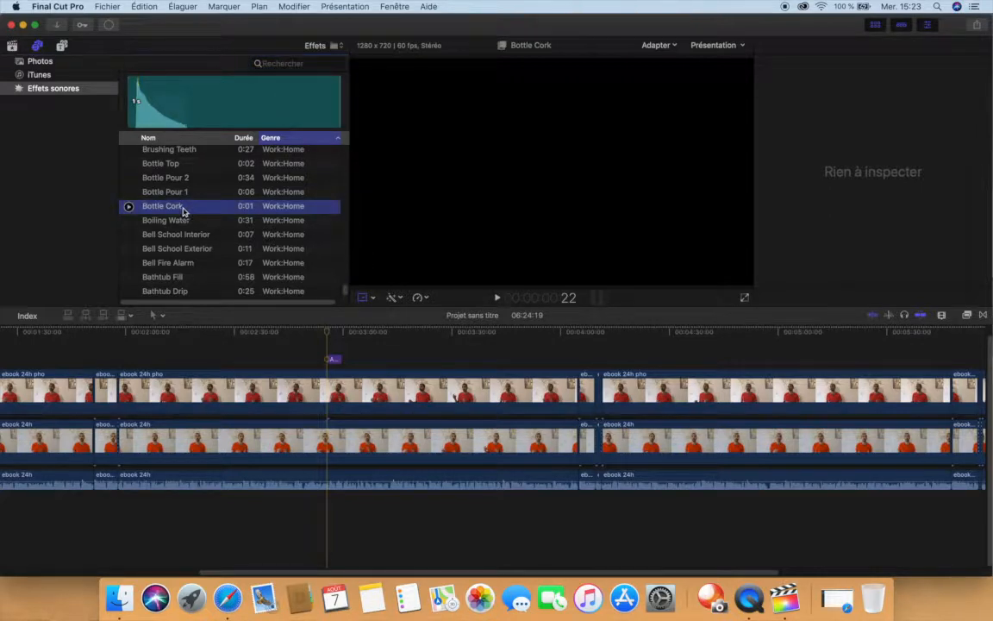
drag(320, 506, 328, 509)
Step: Align the Bottle Cork clip's start with the start of the ABONNE-TOI title and set its volume to 2 dB
key(super+equal)
key(super+equal)
key(super+equal)
key(super+equal)
key(super+equal)
key(super+equal)
key(super+equal)
key(super+equal)
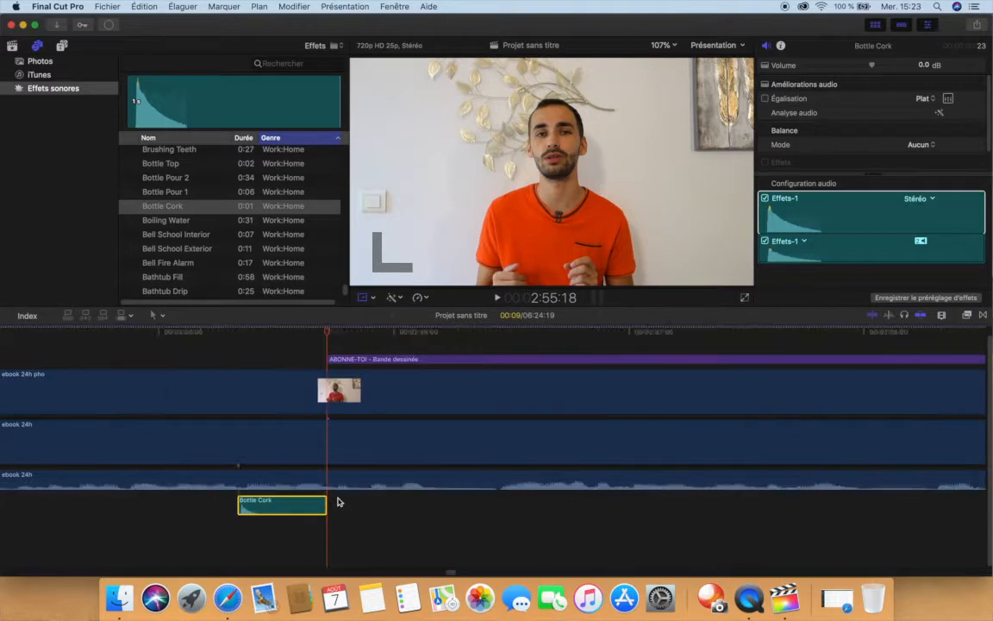
drag(131, 505, 370, 525)
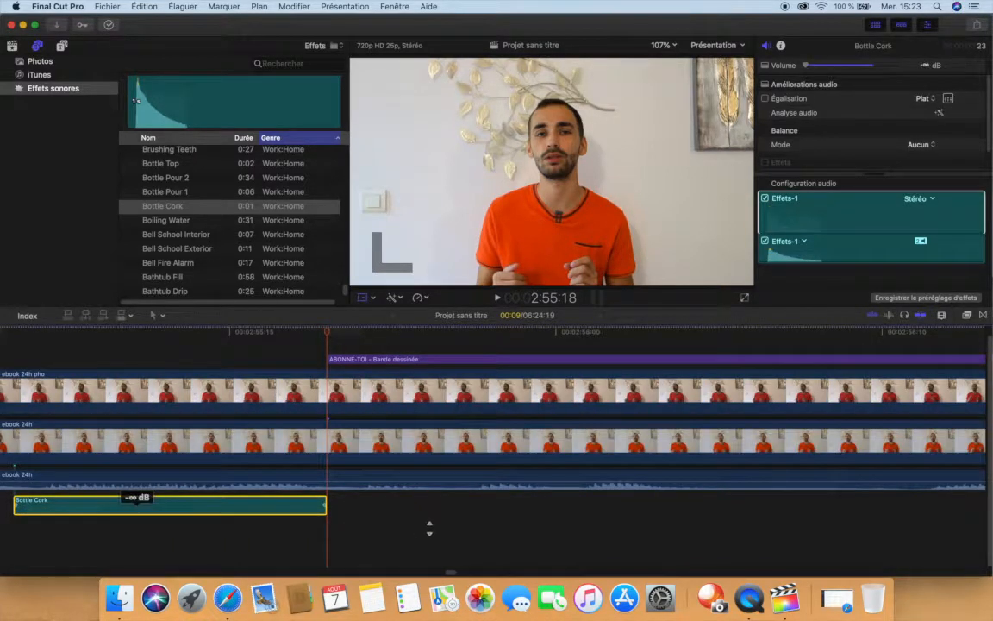
drag(147, 506, 452, 506)
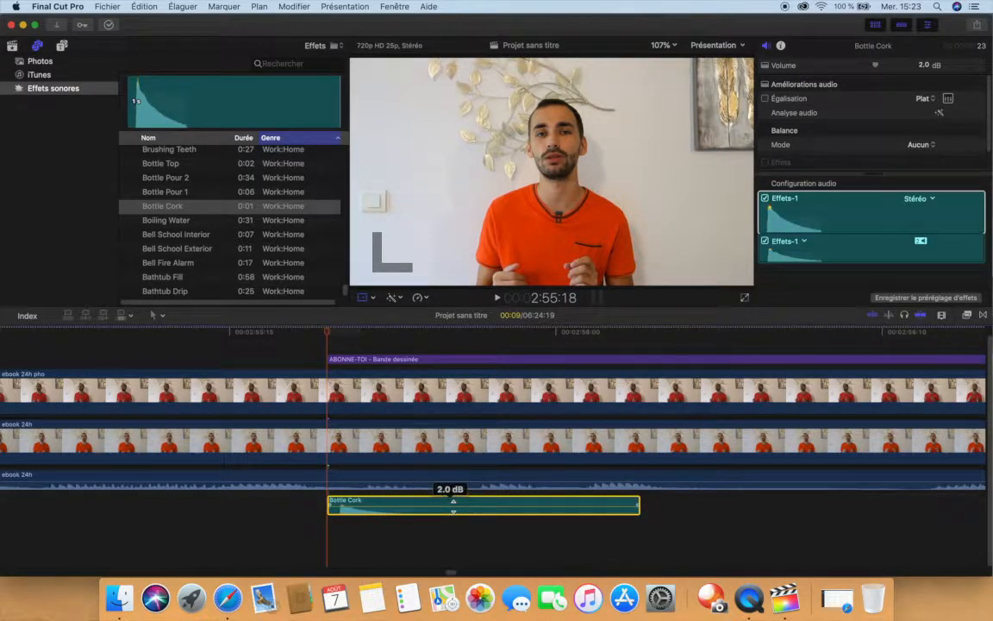
Step: Play the passage from 2:55:11 to check the bubble's appearance together with its sound effect
click(297, 359)
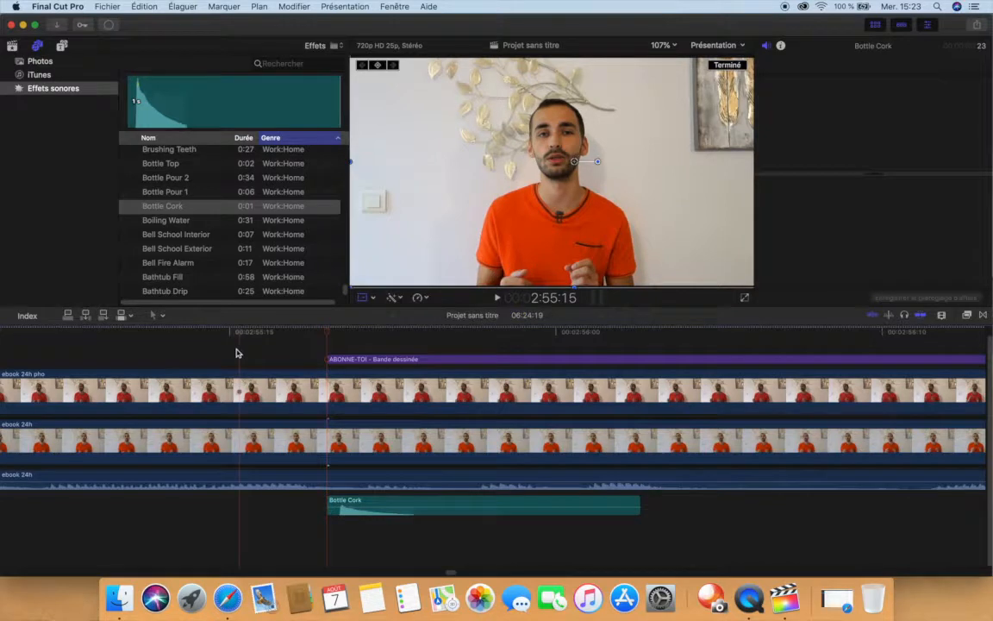
click(125, 353)
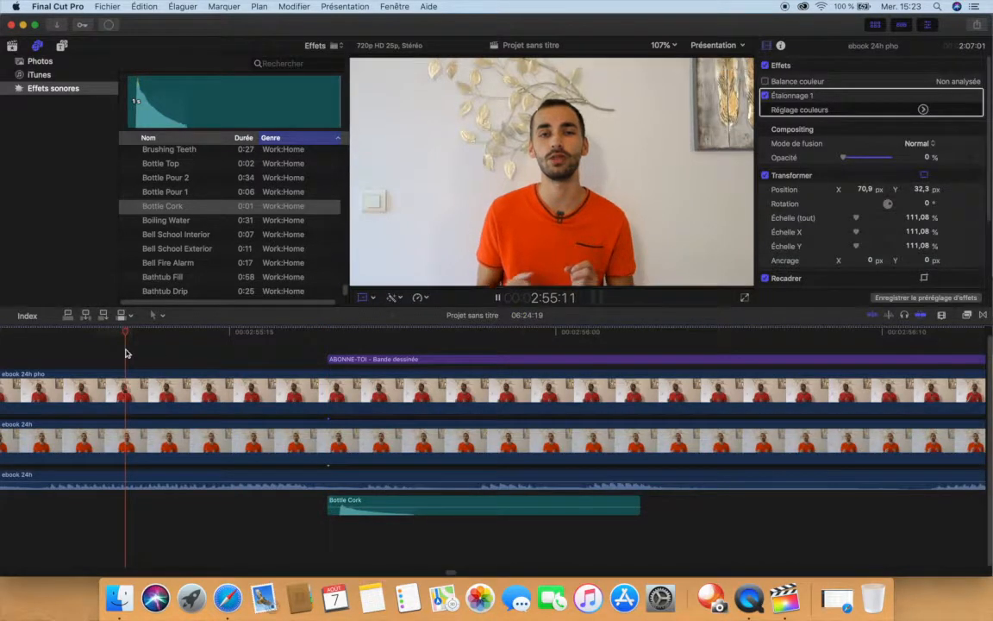
key(space)
key(space)
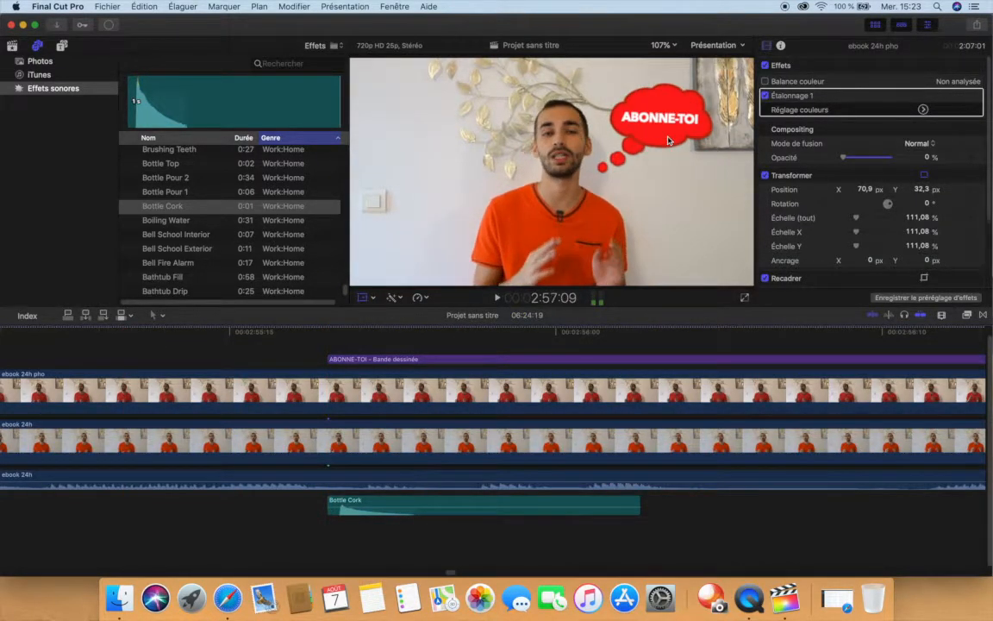
Step: Reposition the ABONNE-TOI bubble slightly higher beside the speaker's head
click(498, 359)
mouse_move(660, 121)
mouse_down()
mouse_move(662, 109)
mouse_move(647, 134)
mouse_up()
click(520, 343)
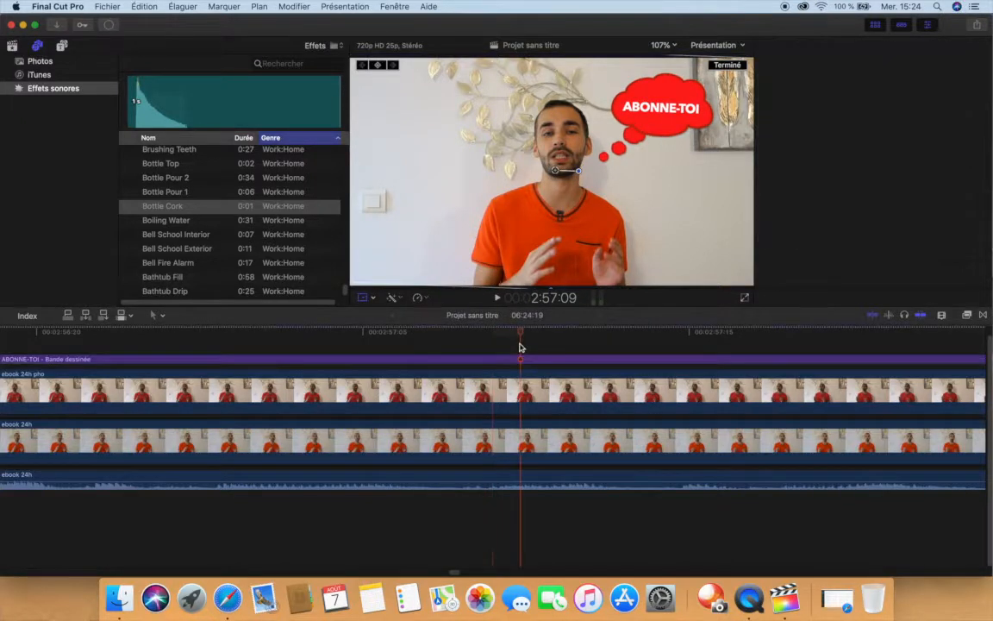
Step: Look over the whole edited timeline, from its beginning to its end
key(super+minus)
key(super+minus)
key(super+minus)
key(super+minus)
key(super+minus)
key(super+minus)
key(super+minus)
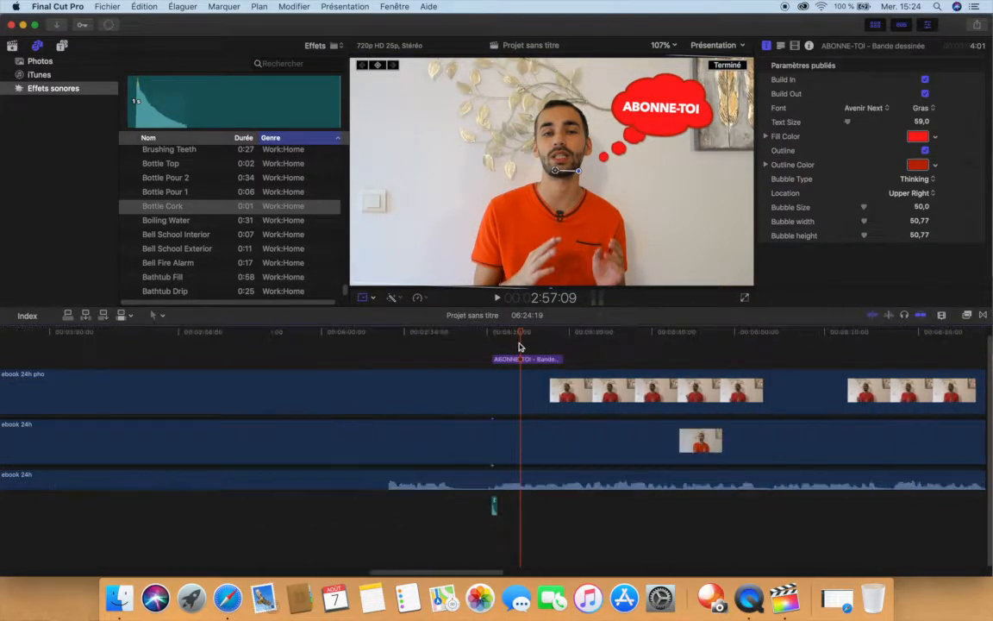
key(super+minus)
key(super+minus)
key(super+minus)
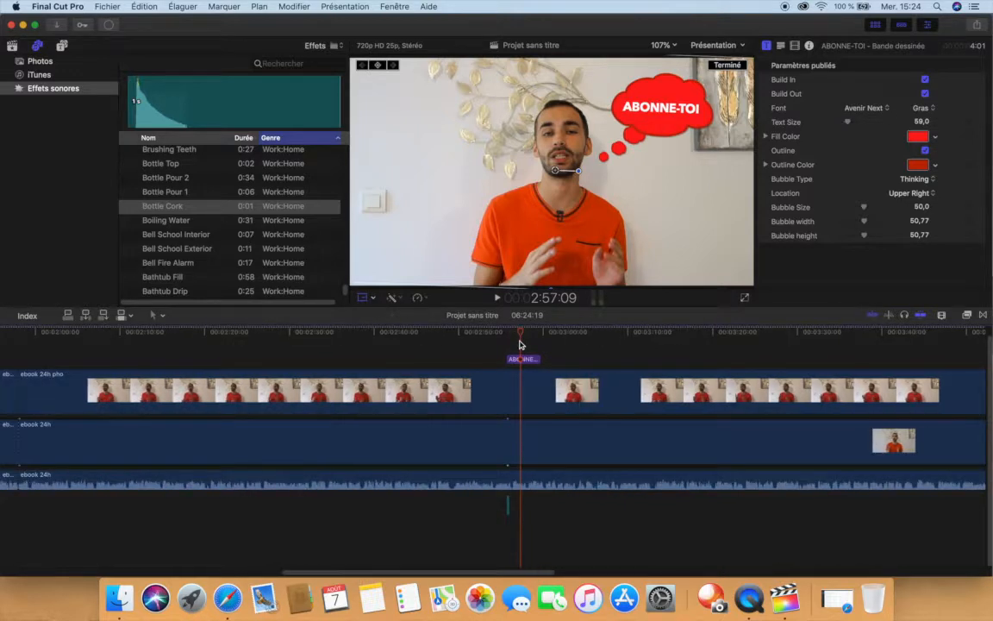
key(super+minus)
key(super+minus)
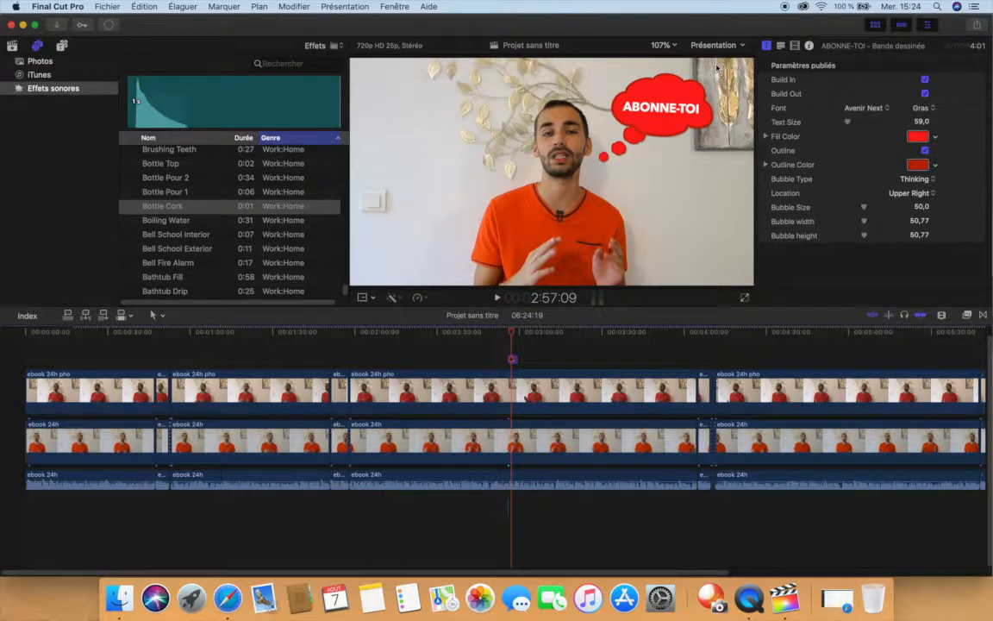
scroll(643, 353, right, 5)
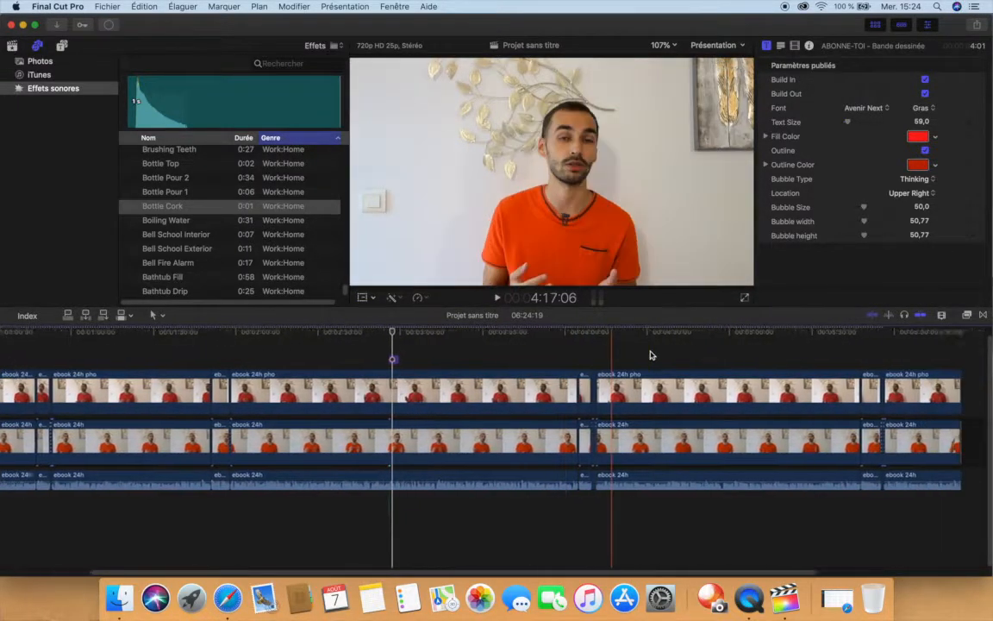
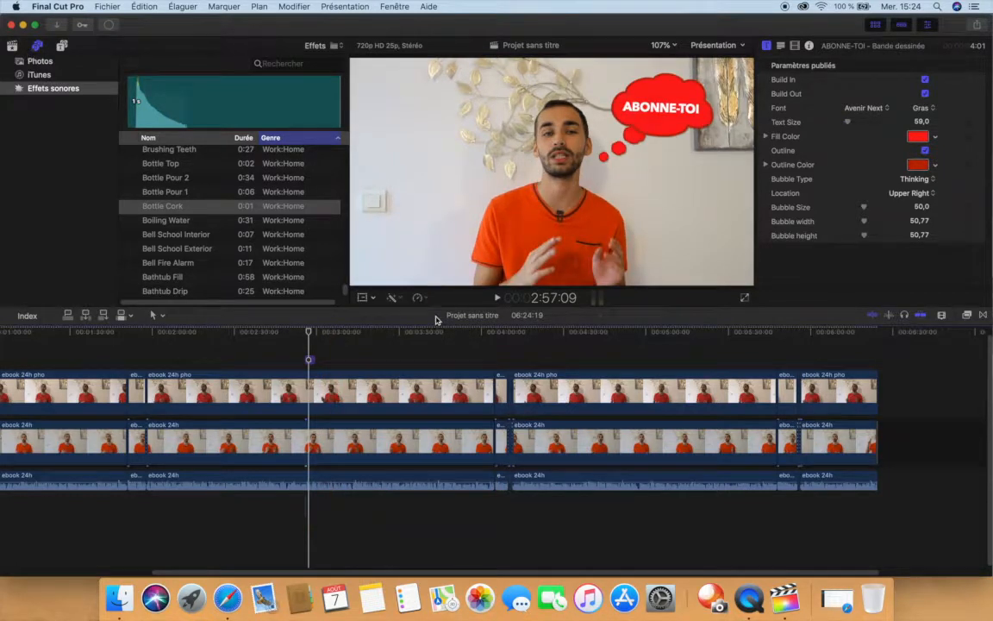
scroll(345, 388, left, 5)
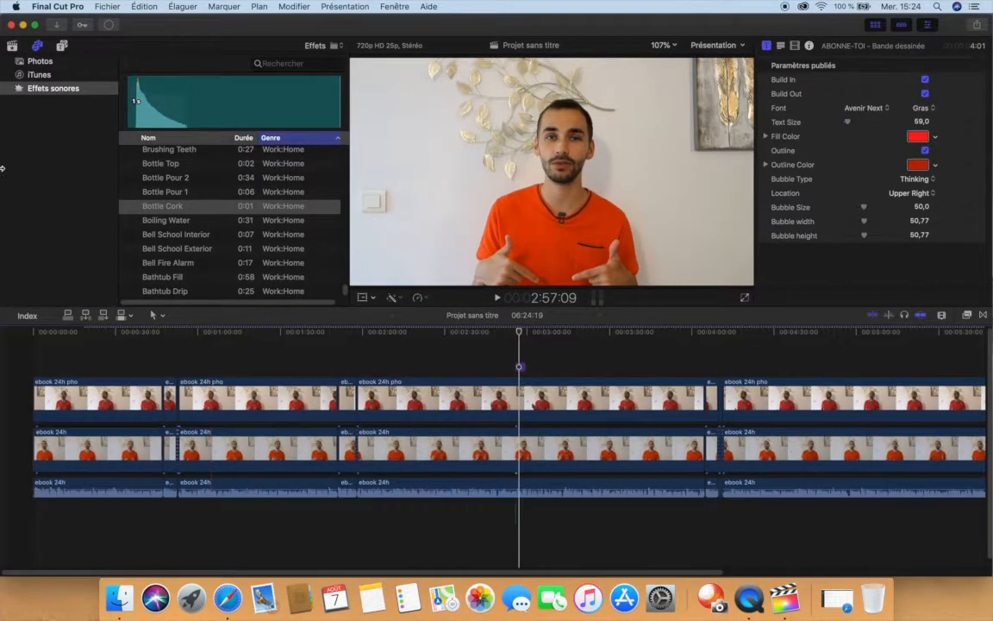
click(10, 43)
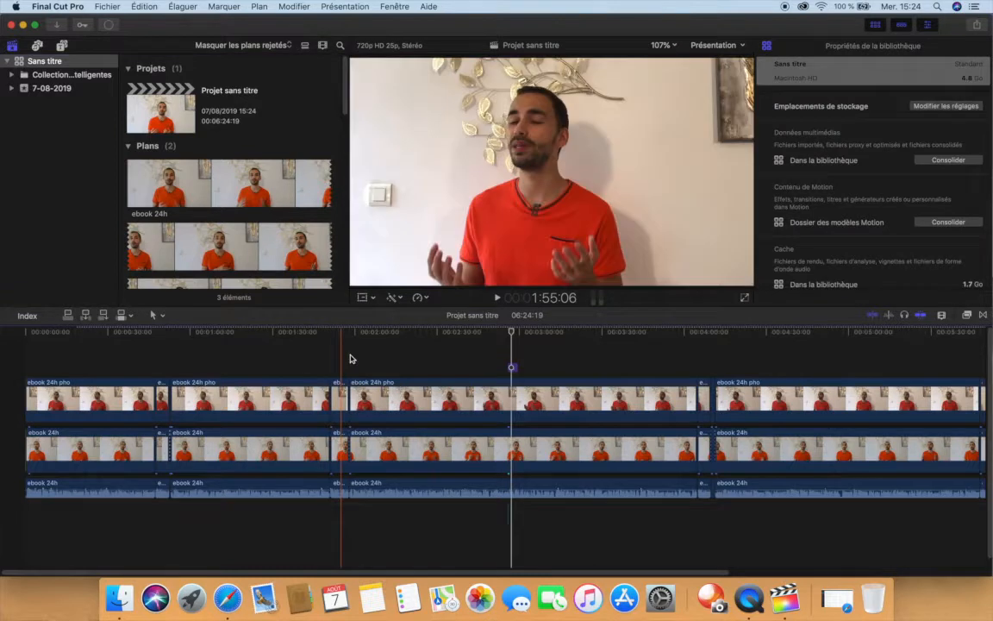
click(348, 357)
key(super+minus)
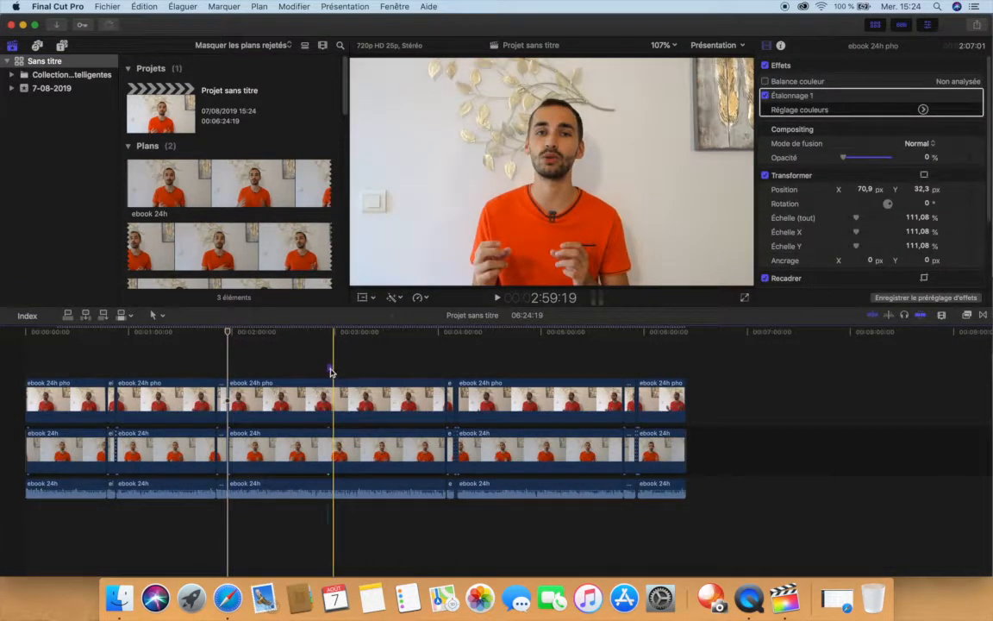
Step: Play excerpts of the final section between about 5:57 and 6:17 to check the ending
click(675, 355)
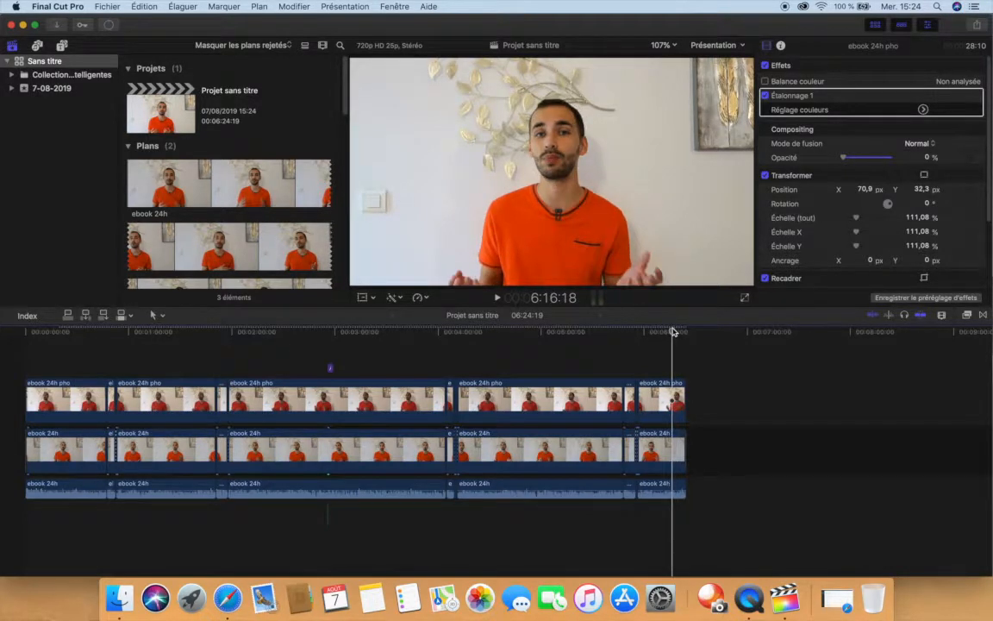
key(space)
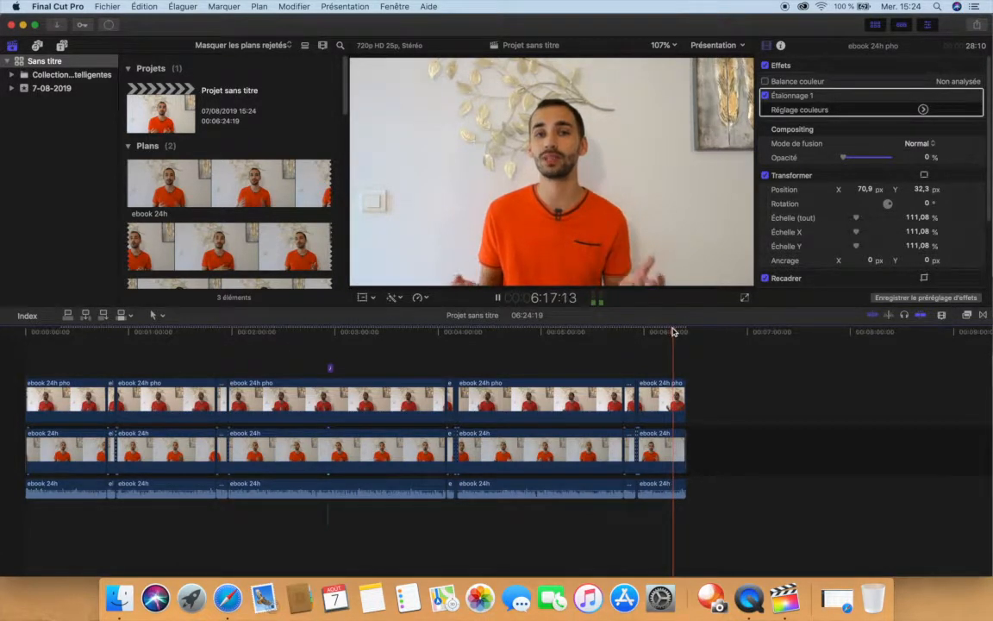
key(space)
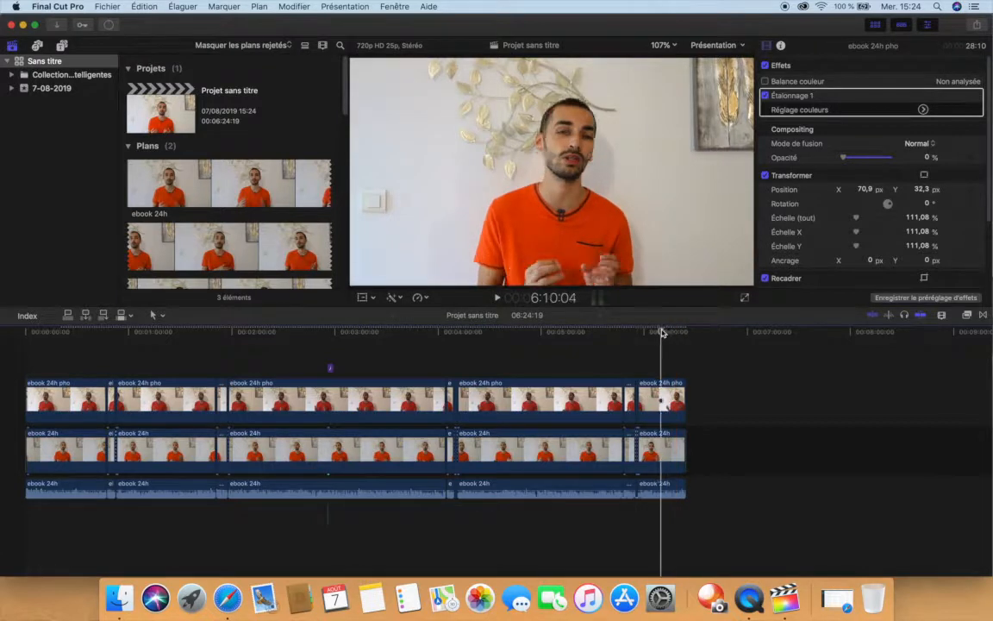
key(space)
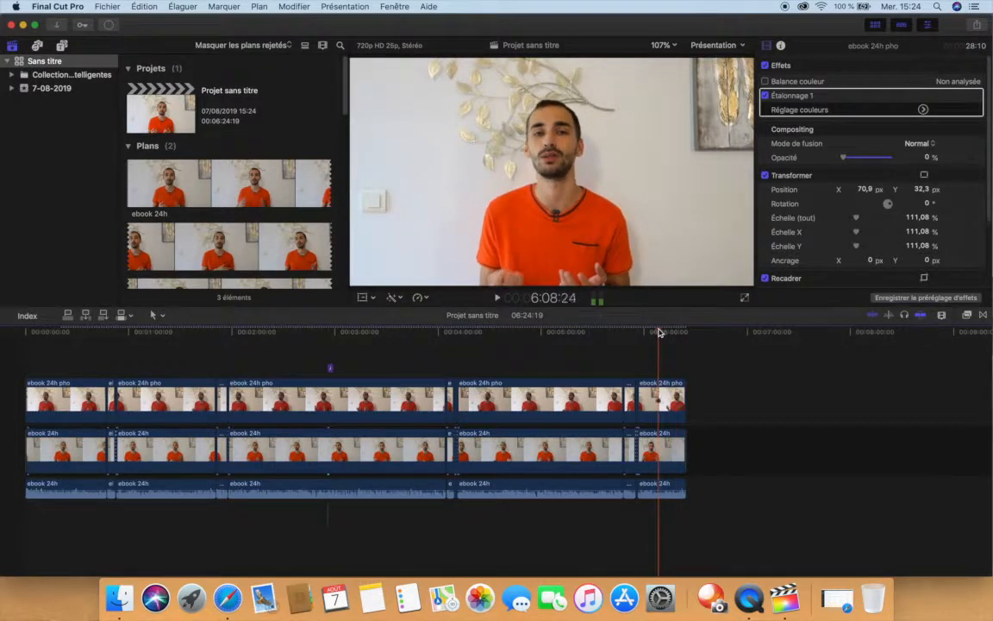
drag(659, 333, 641, 334)
key(l)
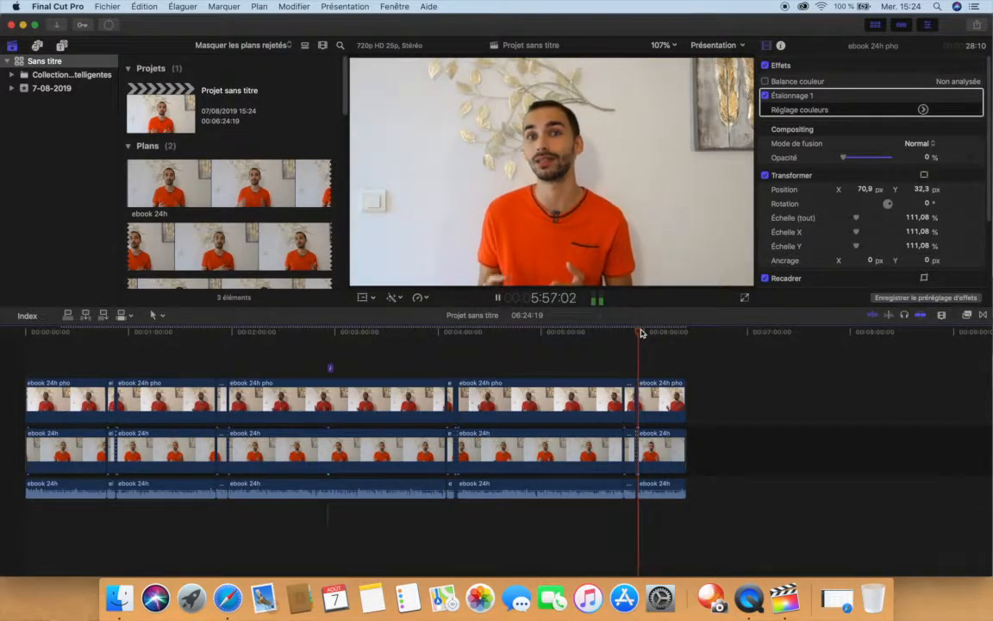
key(XF86AudioLowerVolume)
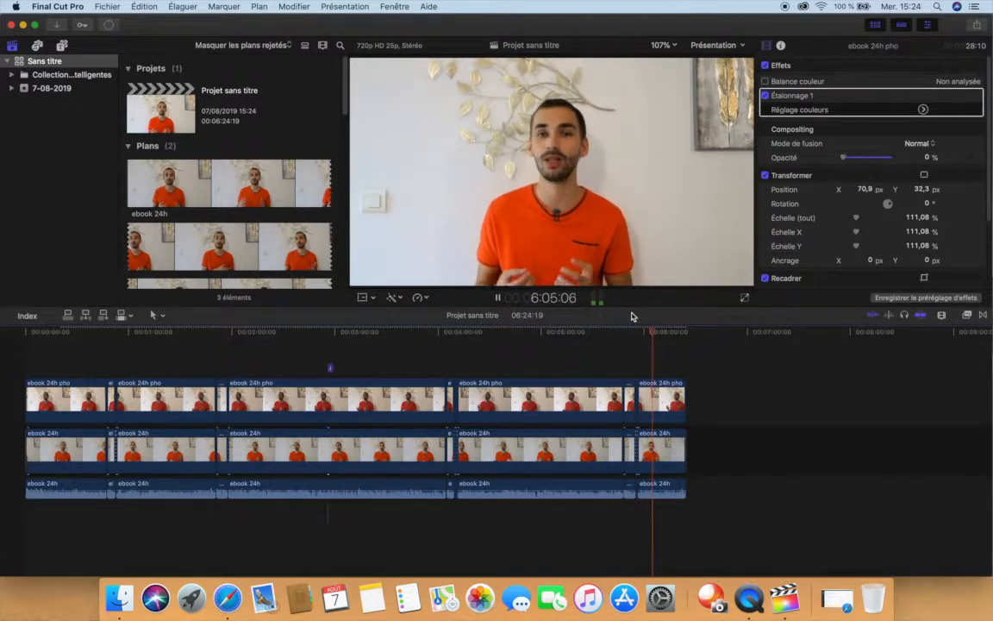
key(space)
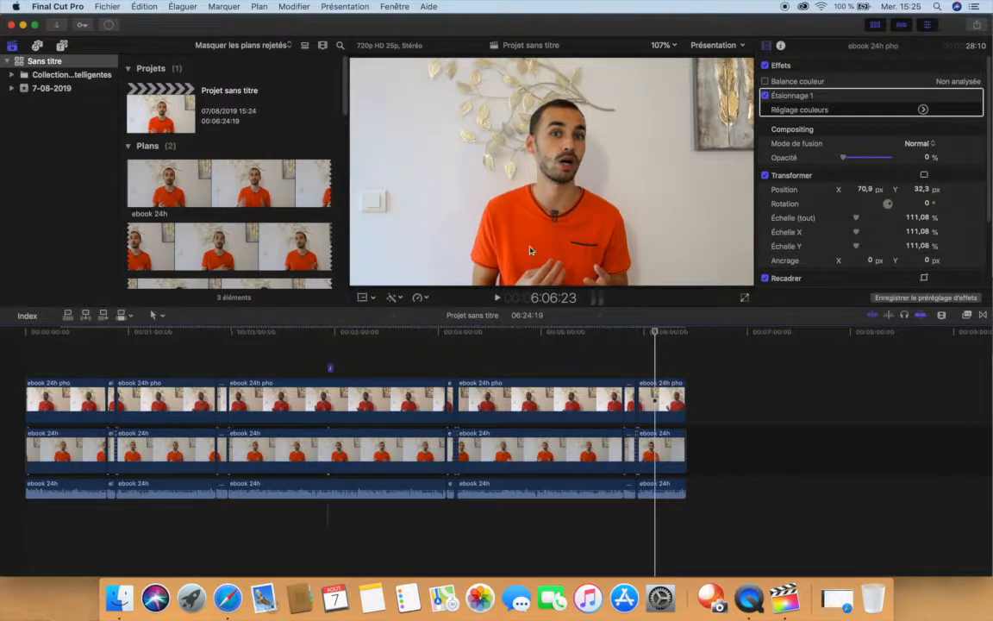
Step: Scale the upper "ebook 24h pho" clip at about 4:50 to about 117.5 % and position it at about X 67, Y 28 px
click(524, 400)
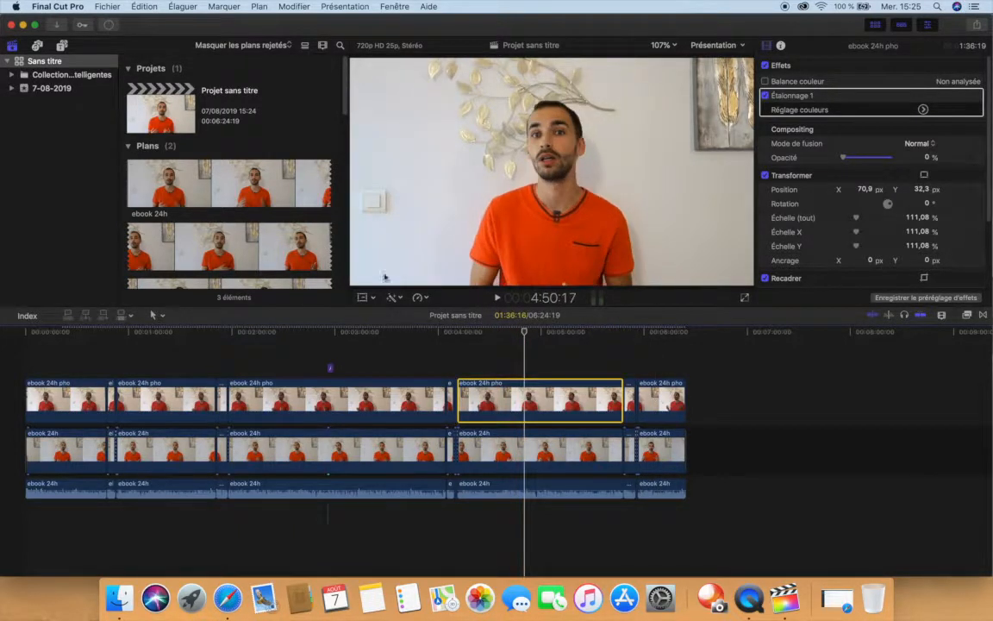
click(364, 298)
mouse_move(352, 290)
mouse_down()
mouse_move(341, 294)
mouse_move(350, 287)
mouse_up()
drag(572, 163, 573, 164)
Step: Scale the lower "ebook 24h" clip at about 4:50 to about 105 %, position it at about X -3, Y 19 px, and finish transforming
click(520, 443)
drag(352, 286, 343, 292)
drag(515, 260, 529, 255)
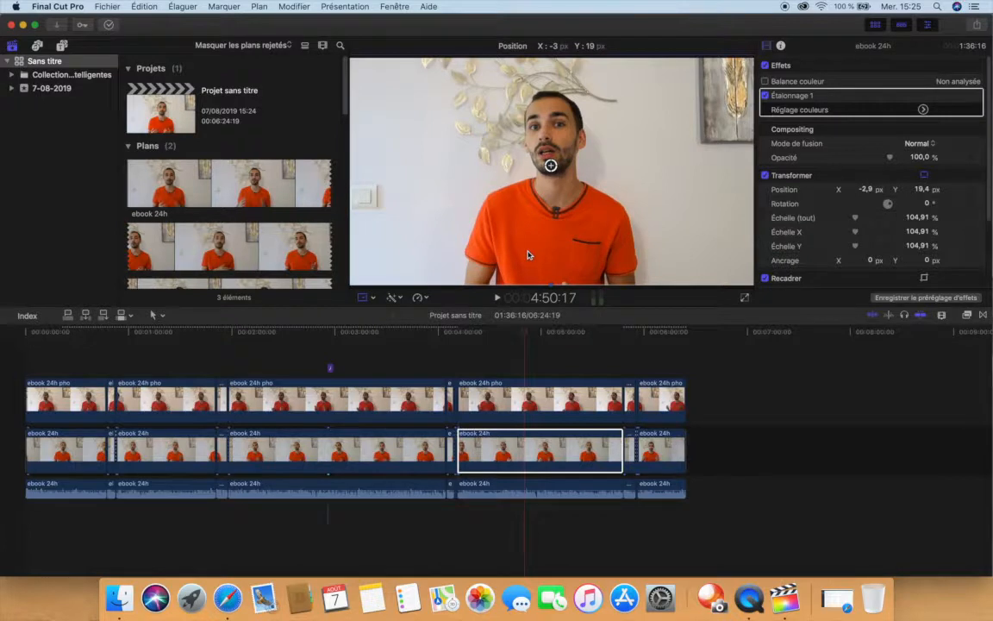
click(700, 393)
click(555, 369)
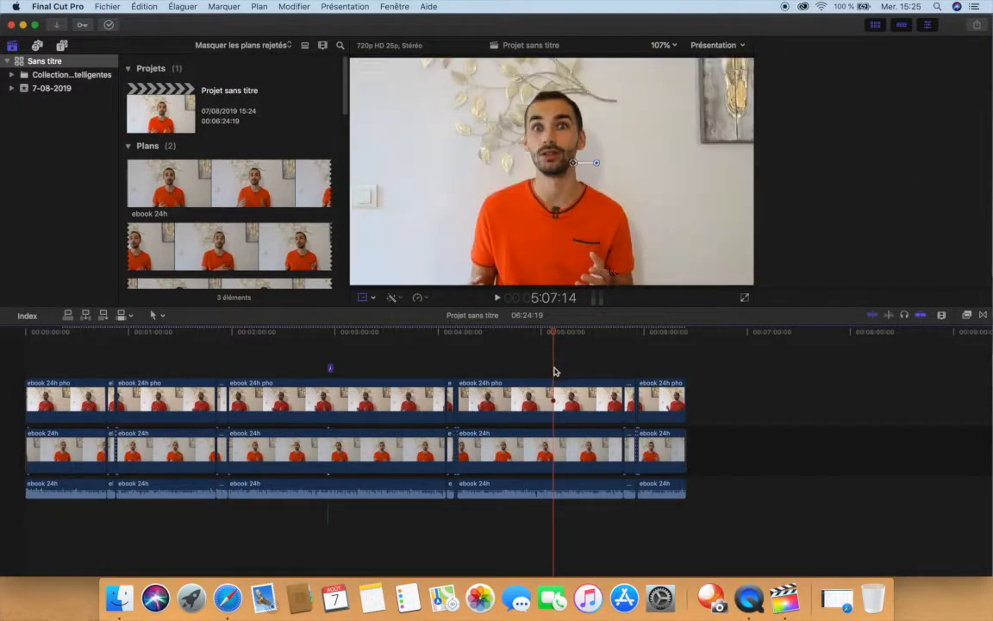
click(729, 67)
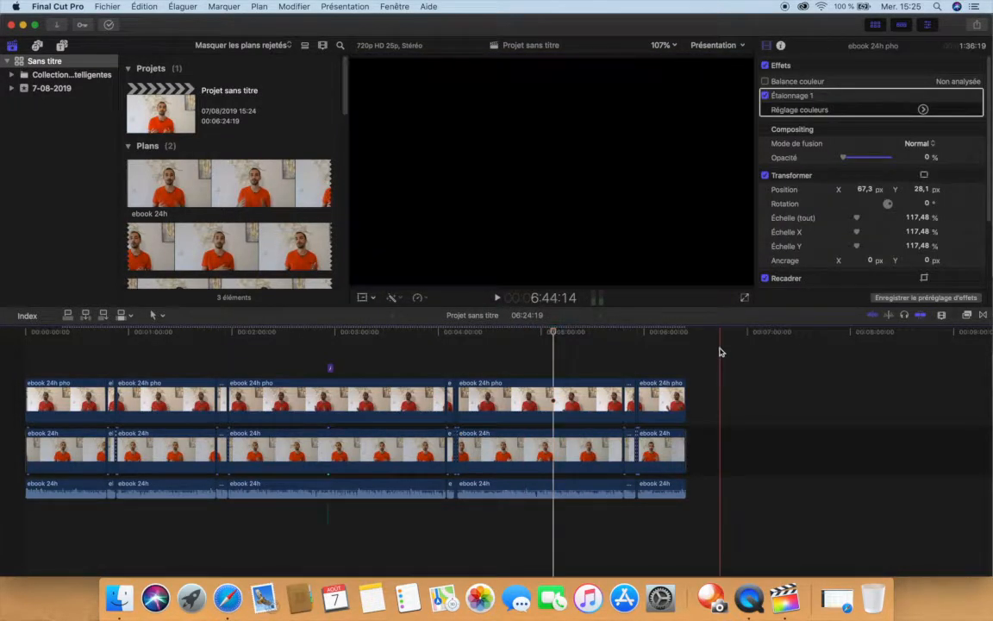
Step: Select all timeline clips and go through the master file export up to the save dialog, then cancel the export and deselect the clips
click(563, 336)
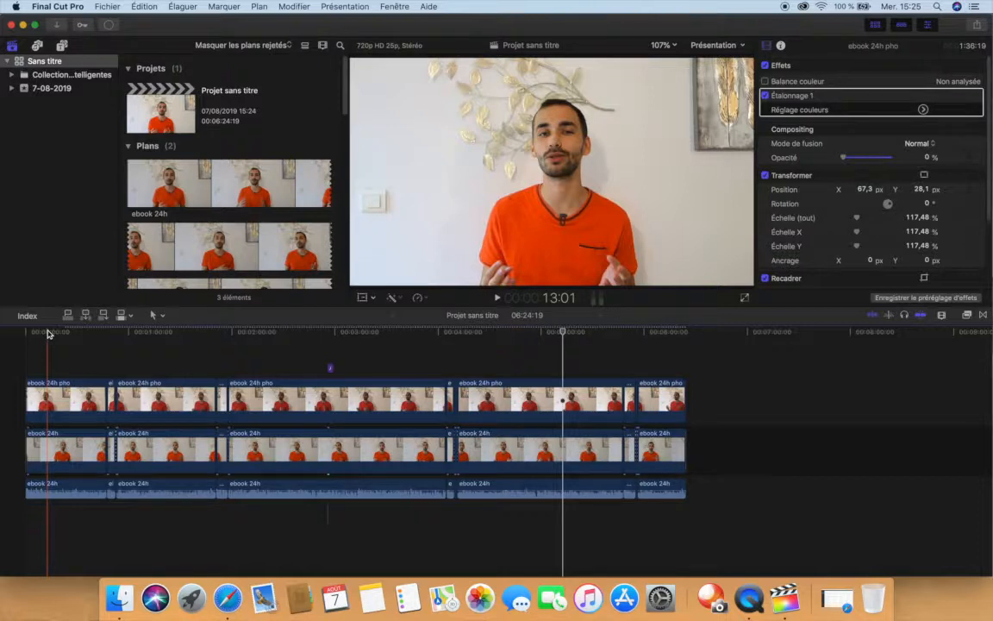
drag(726, 565, 1, 325)
click(107, 6)
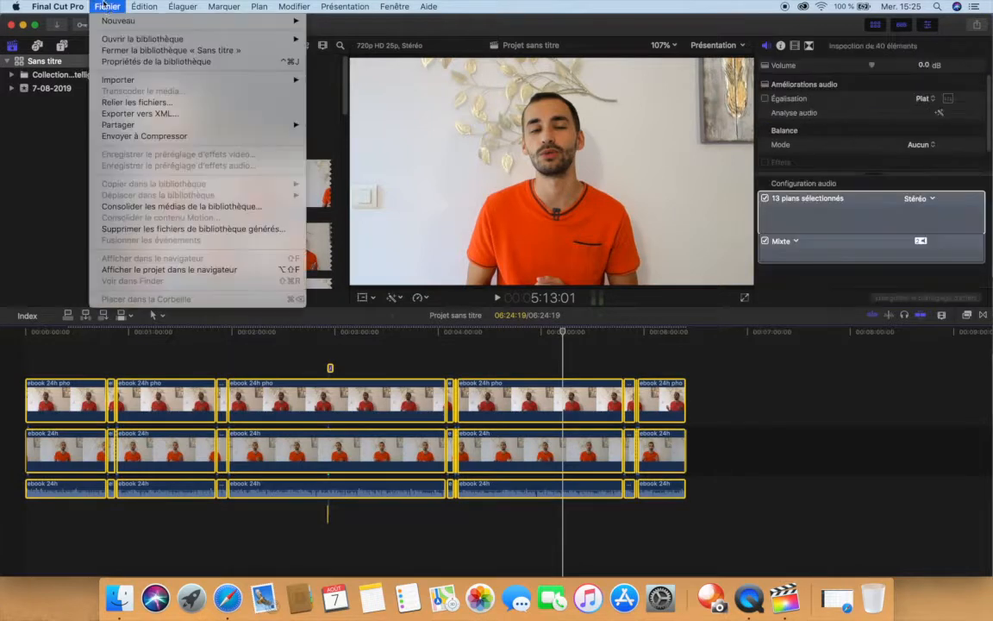
mouse_move(284, 127)
click(375, 136)
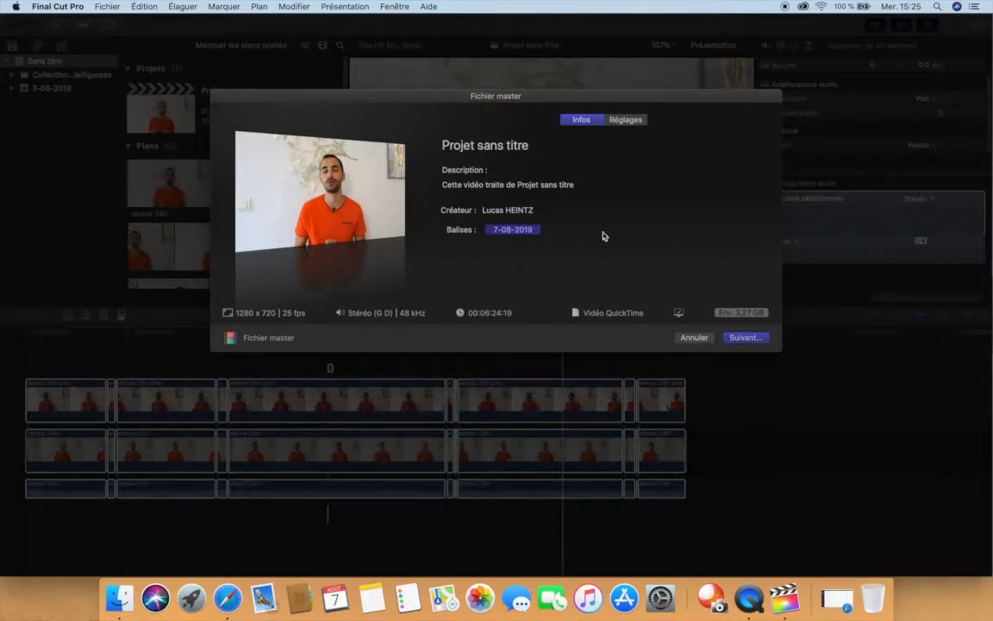
key(Return)
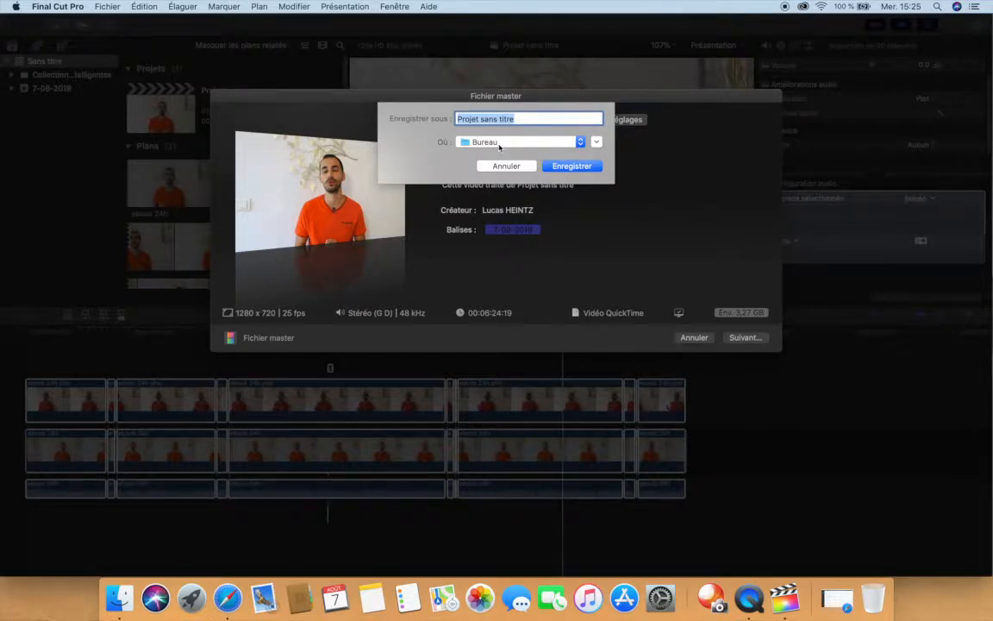
click(494, 169)
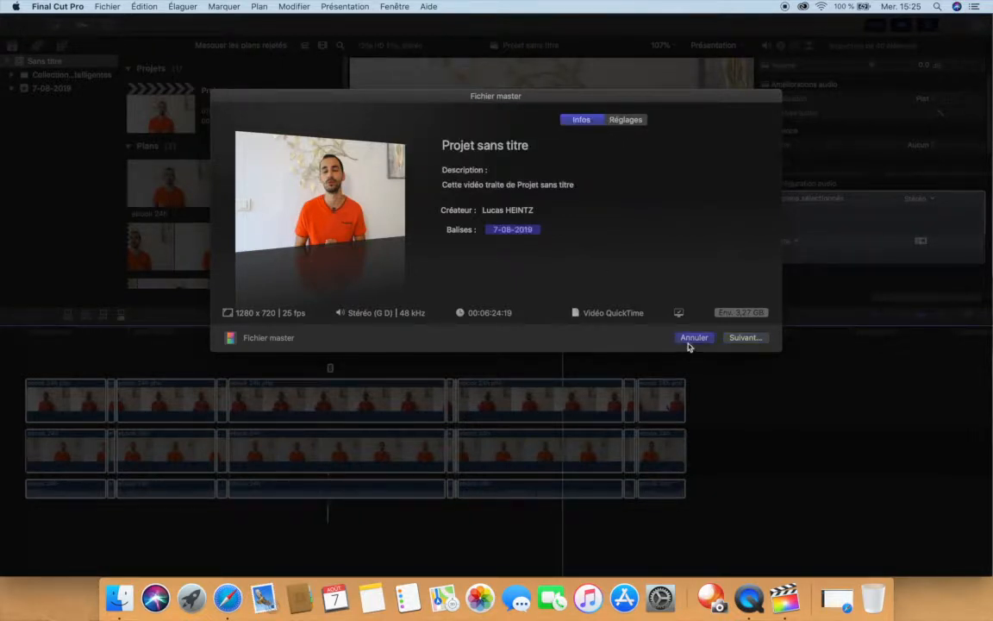
click(694, 337)
click(555, 352)
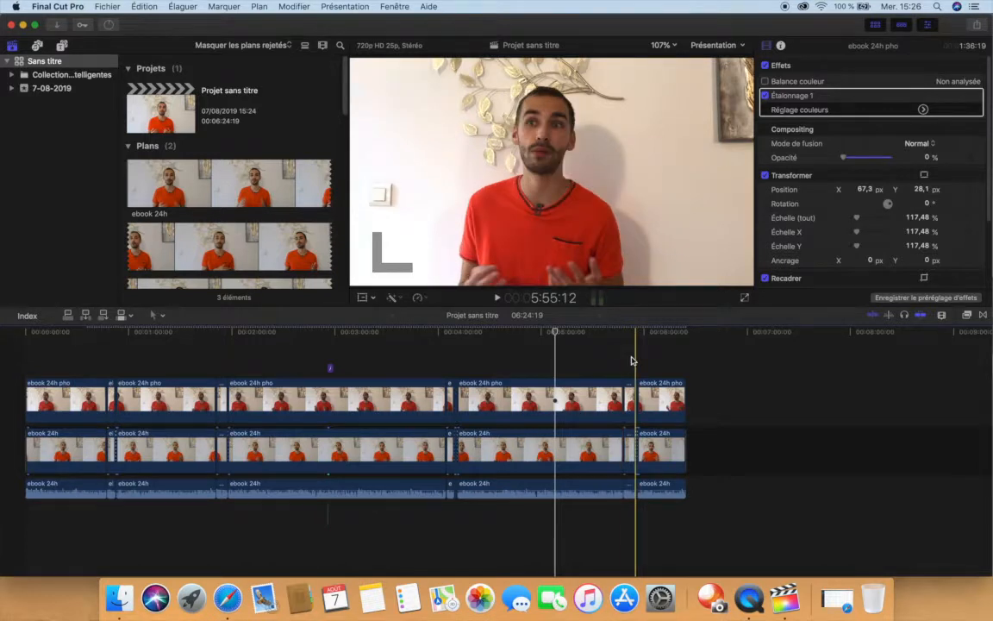
Step: Examine the short clips near the end of the timeline, around 5:48 to 5:55
key(super+equal)
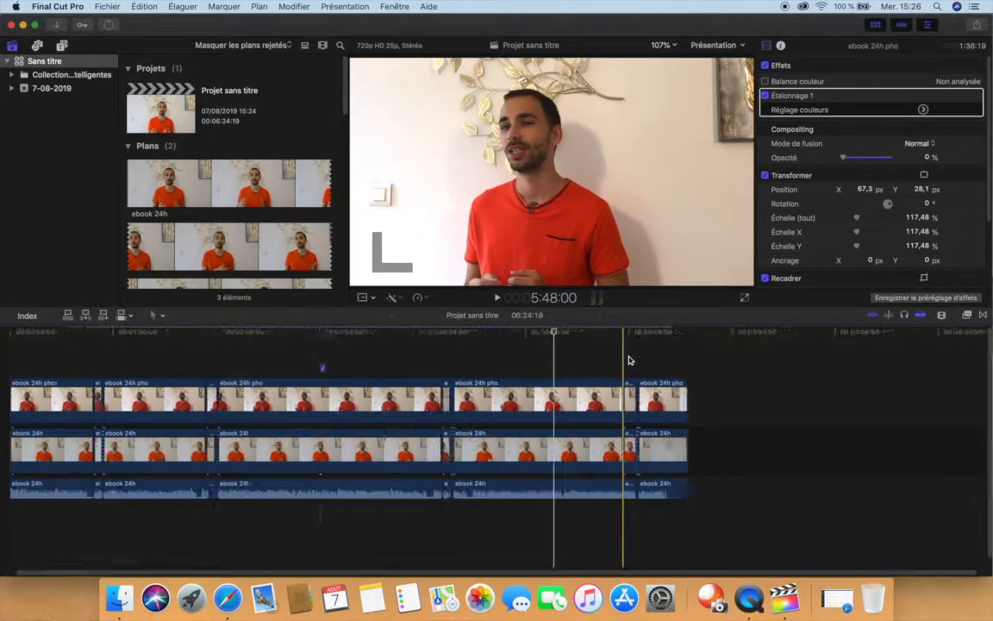
click(660, 366)
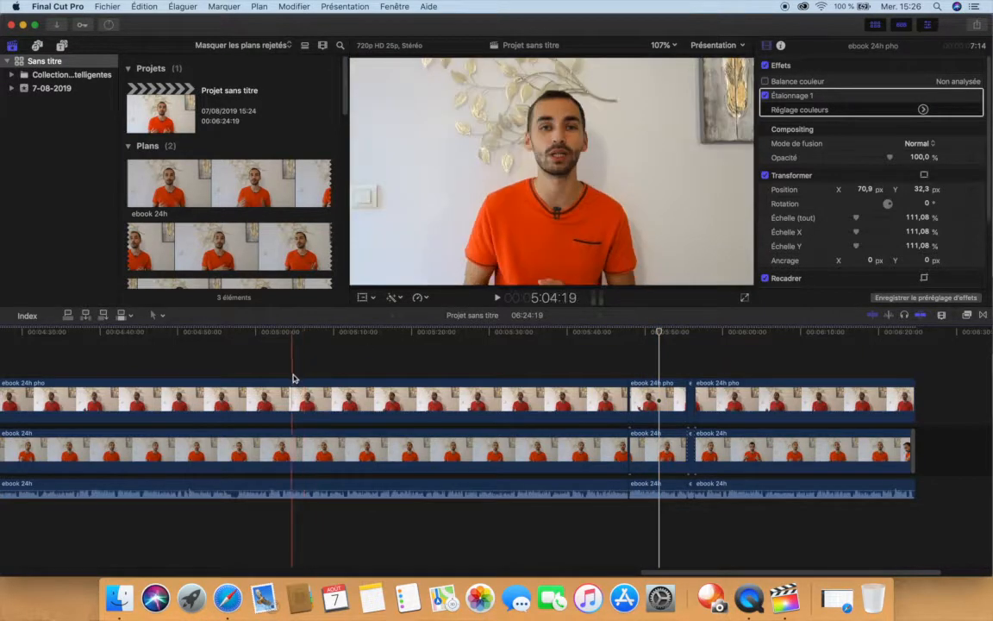
key(super+minus)
key(super+minus)
key(super+minus)
scroll(149, 347, left, 5)
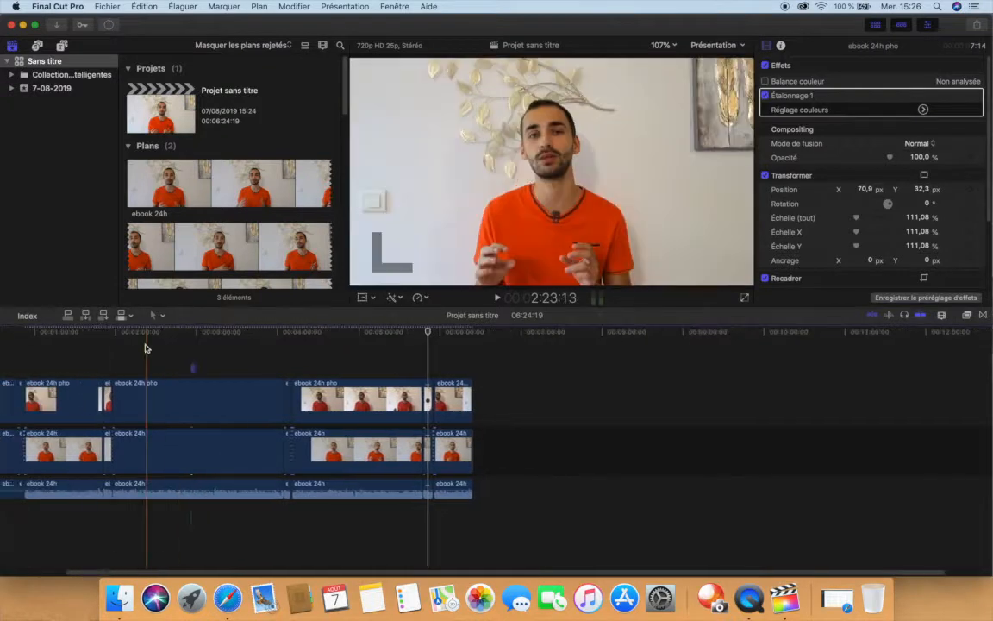
Step: Split the second long lower "ebook 24h" video clip at about 1:15 and about 1:32 to isolate a middle section
key(super+equal)
key(super+equal)
key(super+equal)
key(super+equal)
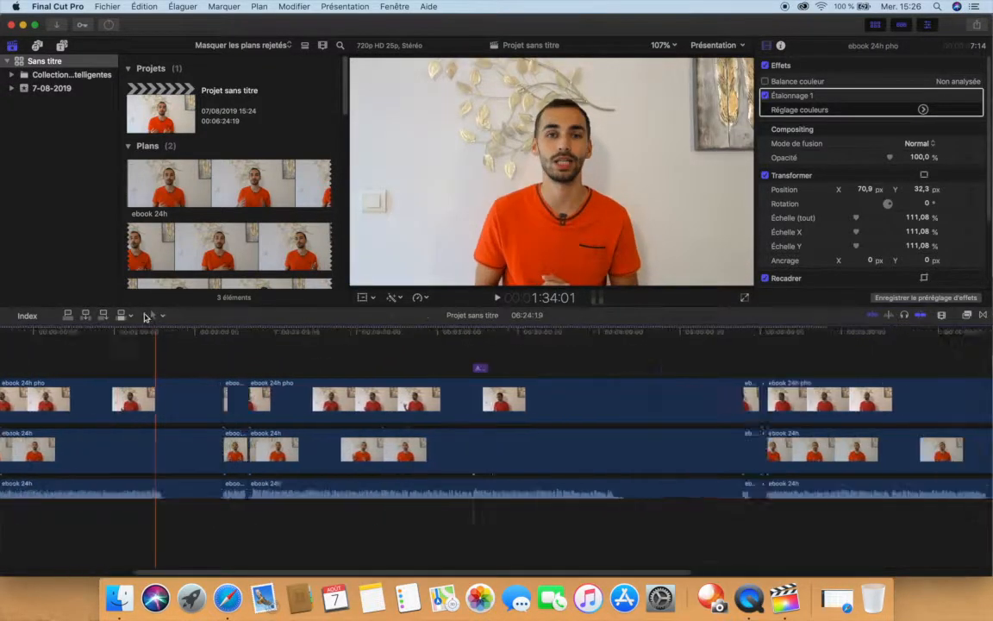
scroll(170, 363, left, 5)
click(494, 360)
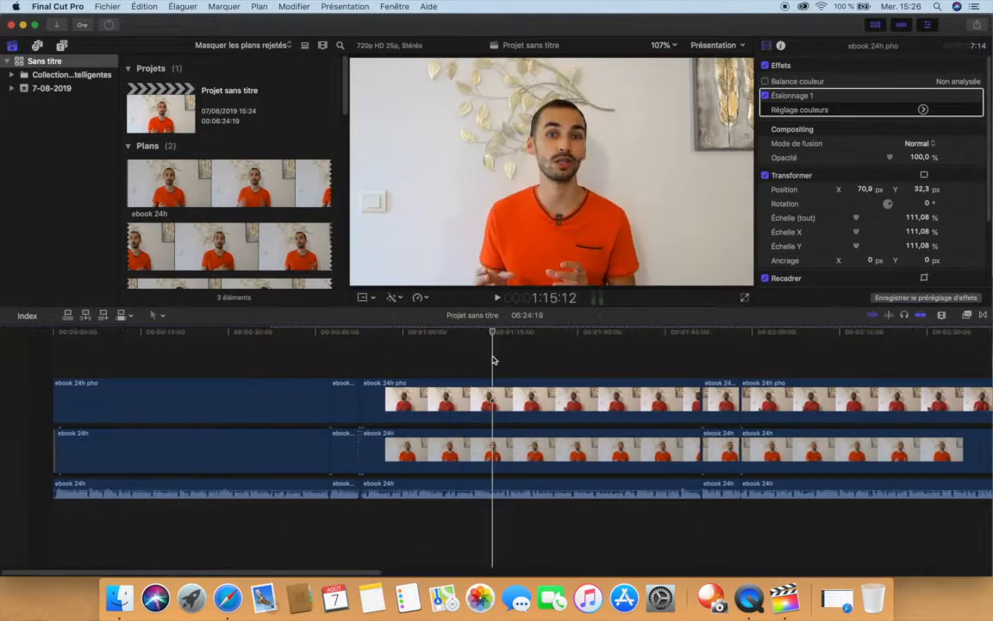
click(486, 395)
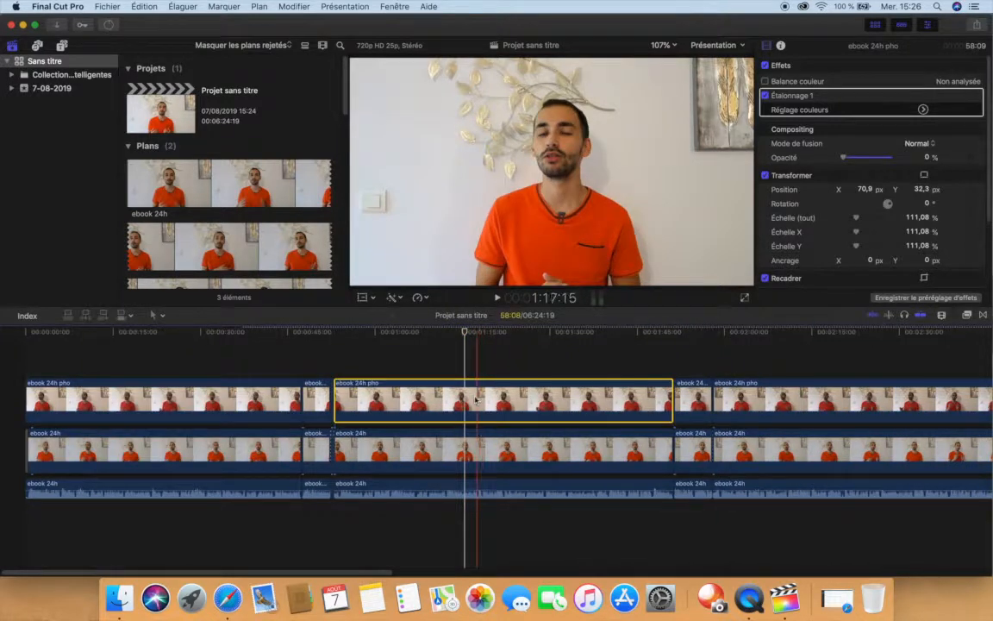
click(466, 442)
key(super+b)
click(563, 454)
key(super+b)
Step: Apply a Ken Burns crop to the new lower "ebook 24h" section between about 1:15 and 1:32, and finish cropping
click(526, 402)
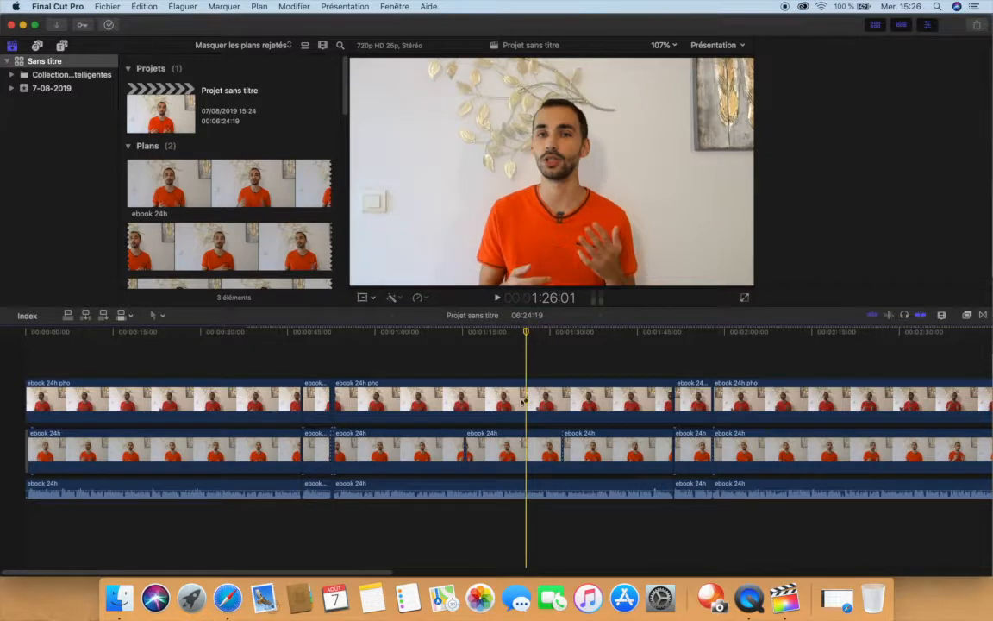
click(393, 298)
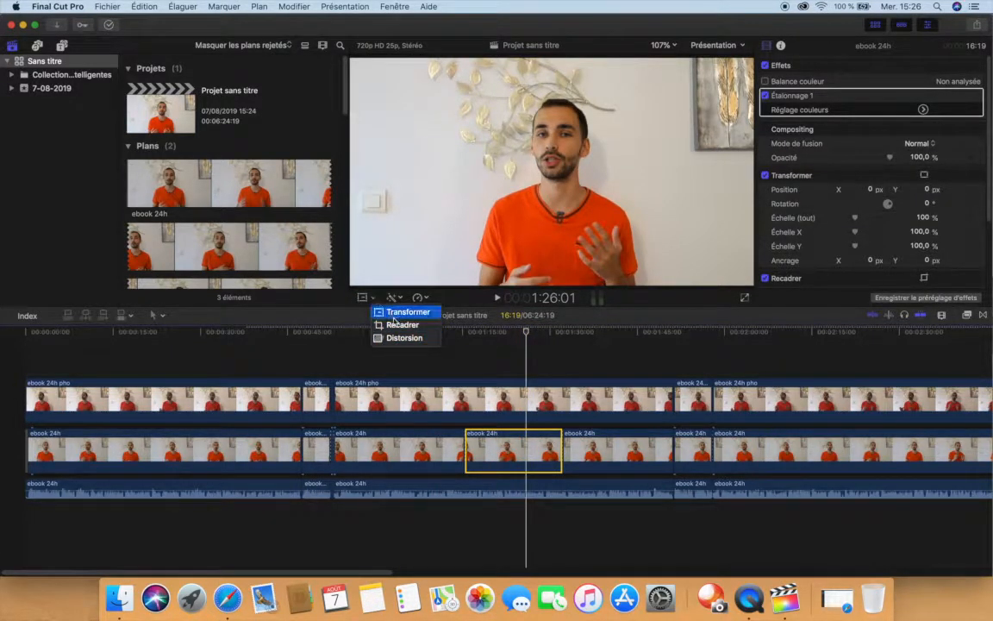
click(397, 324)
click(602, 275)
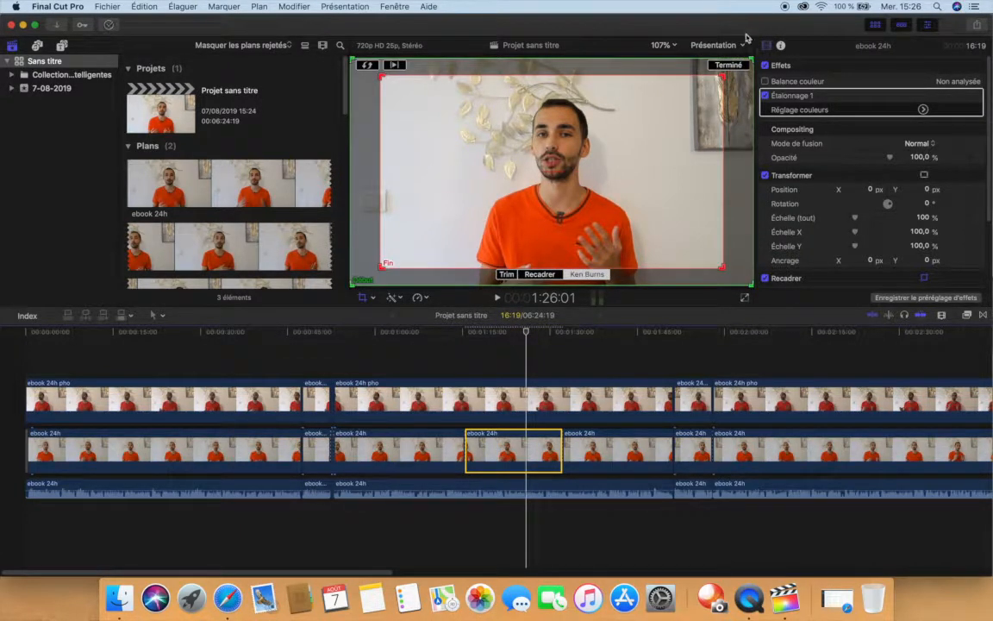
click(728, 64)
Step: Play from about 1:14 to 1:33 to check the Ken Burns zoom, and select the upper "ebook 24h pho" clip there
click(458, 342)
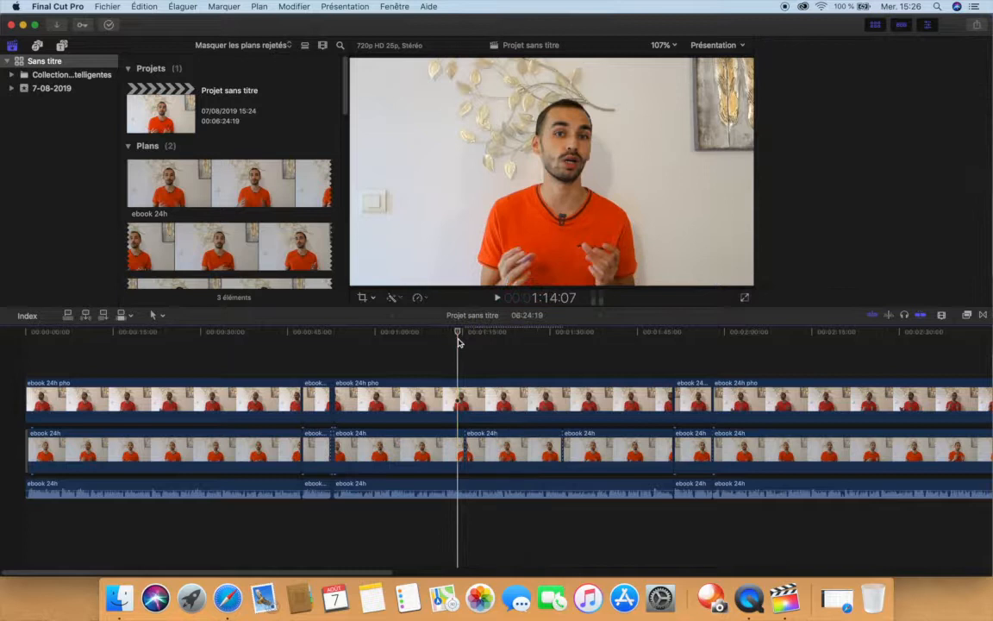
key(space)
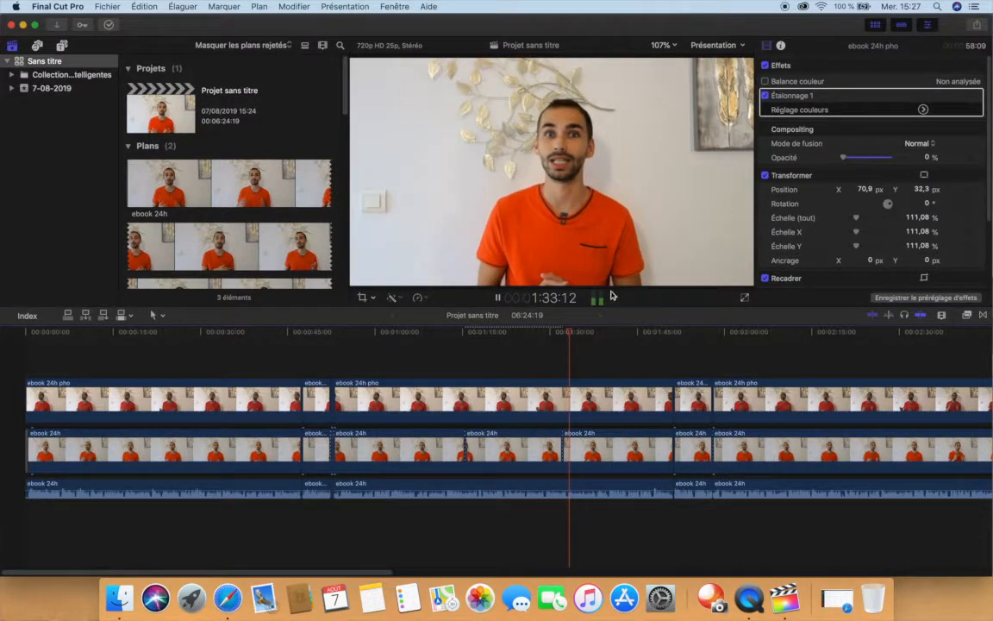
key(space)
key(v)
click(562, 400)
key(v)
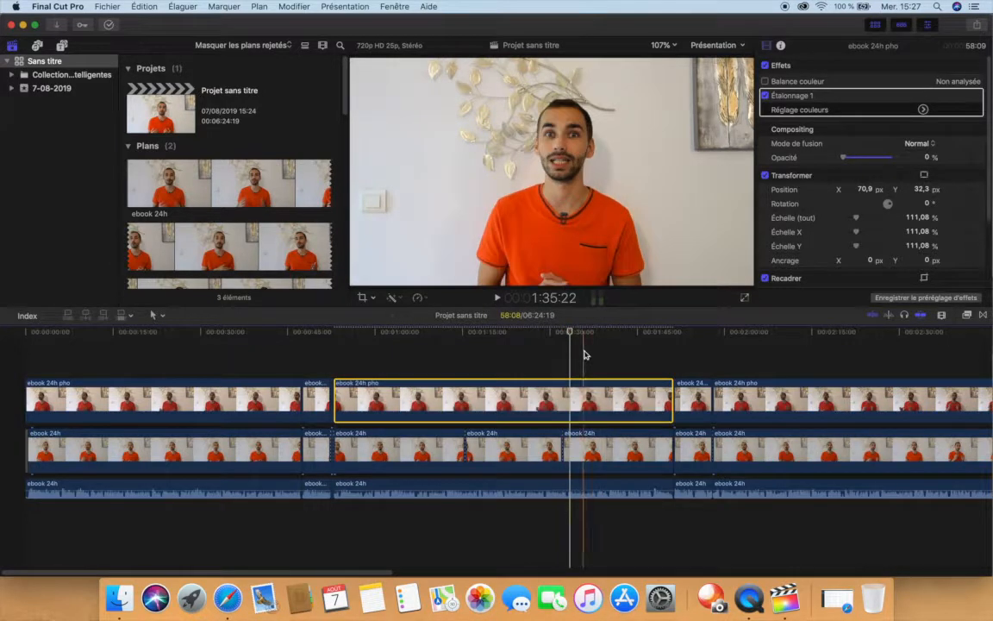
key(super+minus)
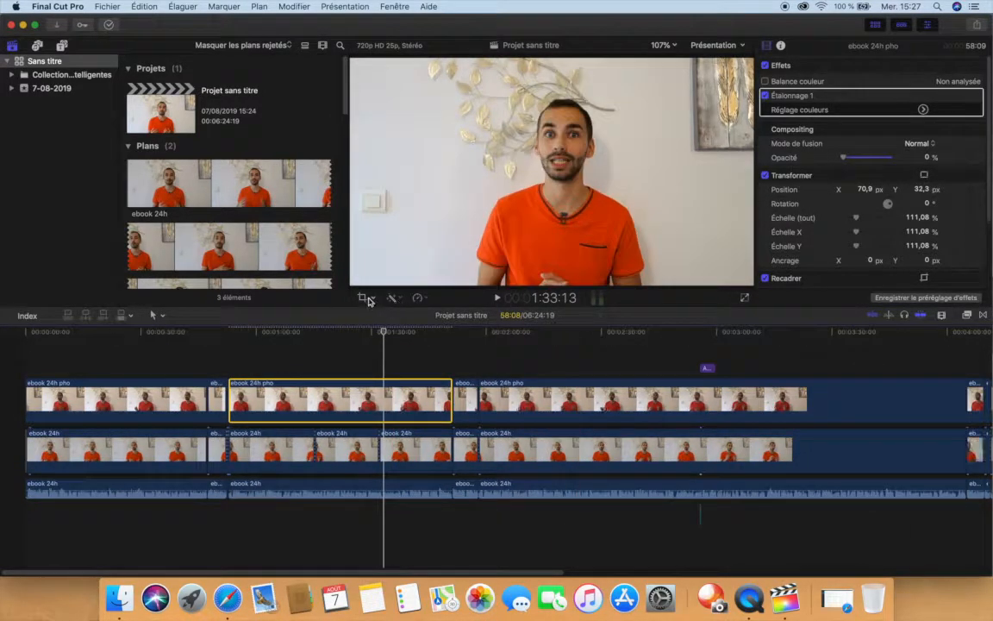
key(super+minus)
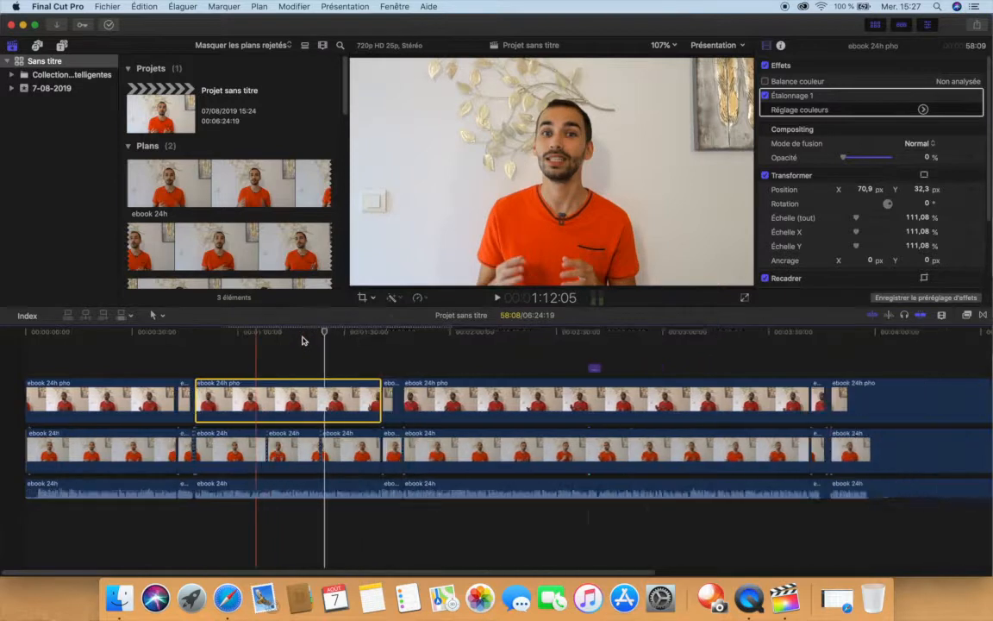
key(super+minus)
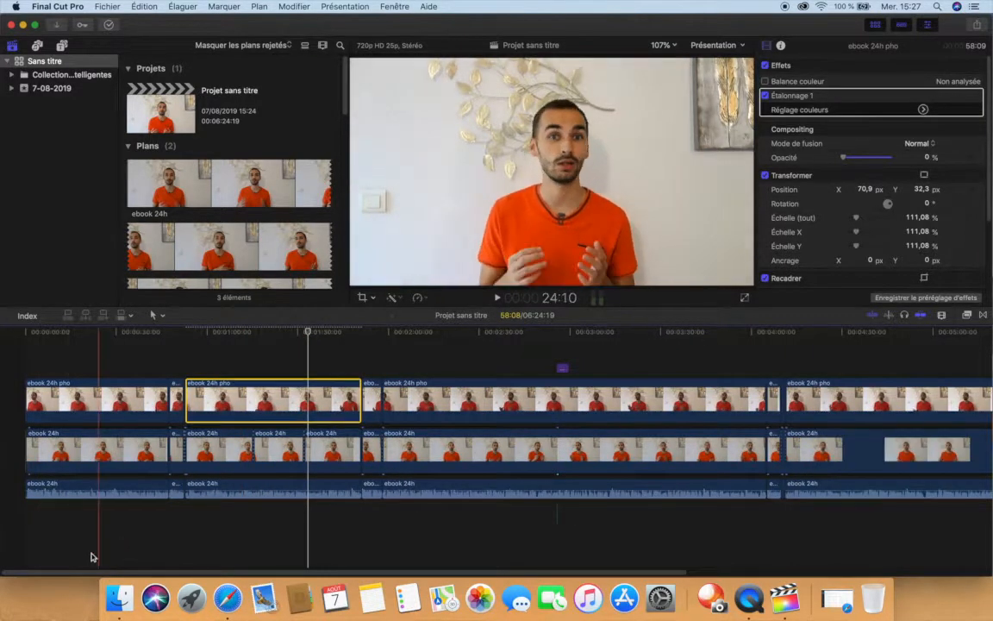
key(super+minus)
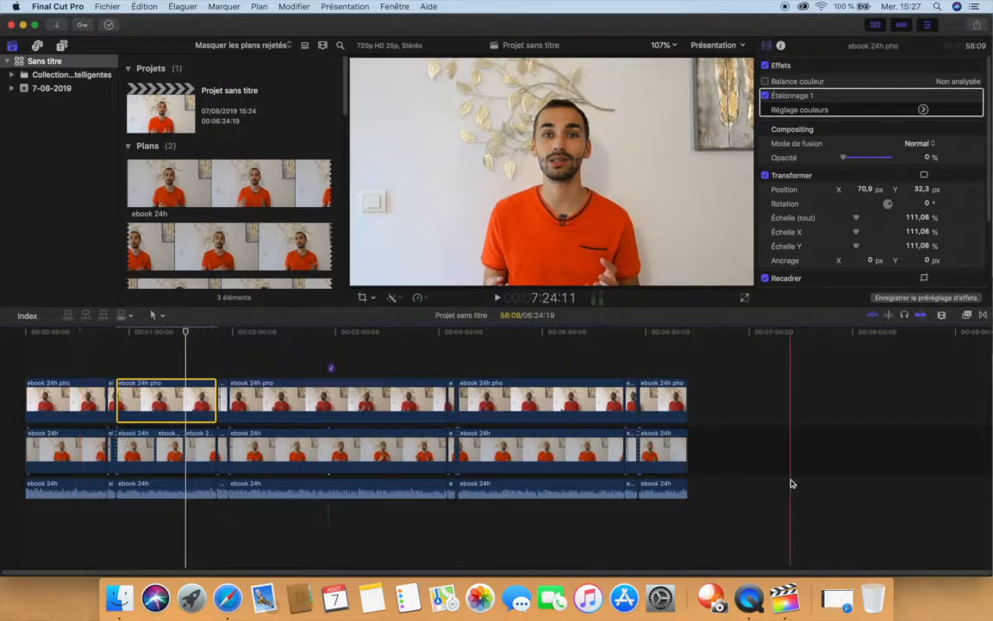